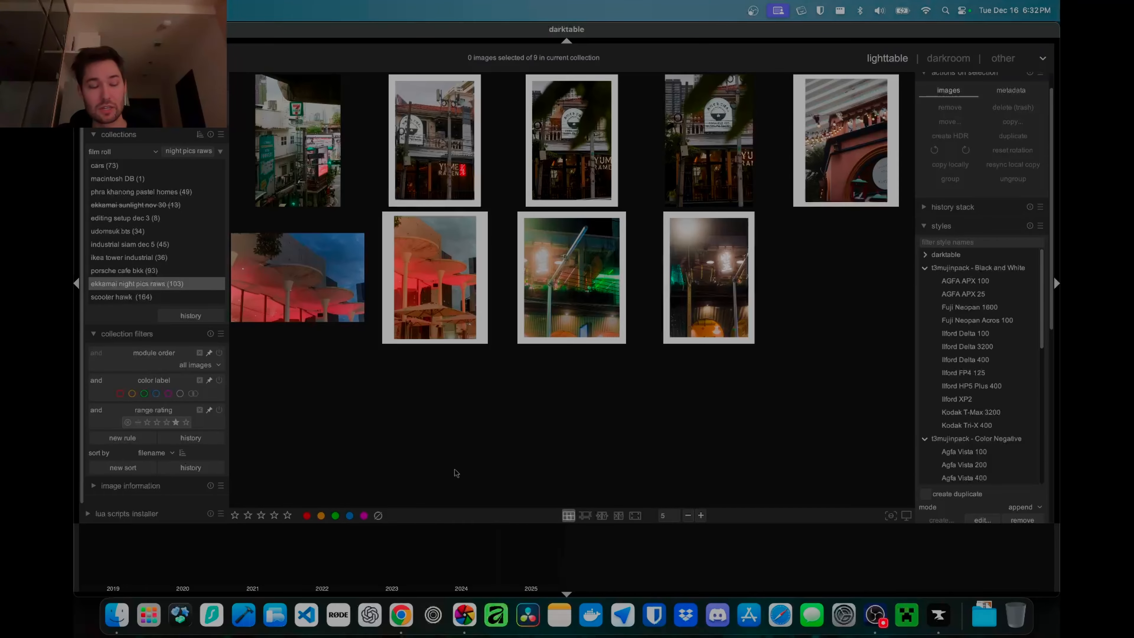
# Look briefly at the t3mujinpack repository in Chrome, and return to darktable to examine its installed black-and-white and color negative styles
pyautogui.click(401, 615)
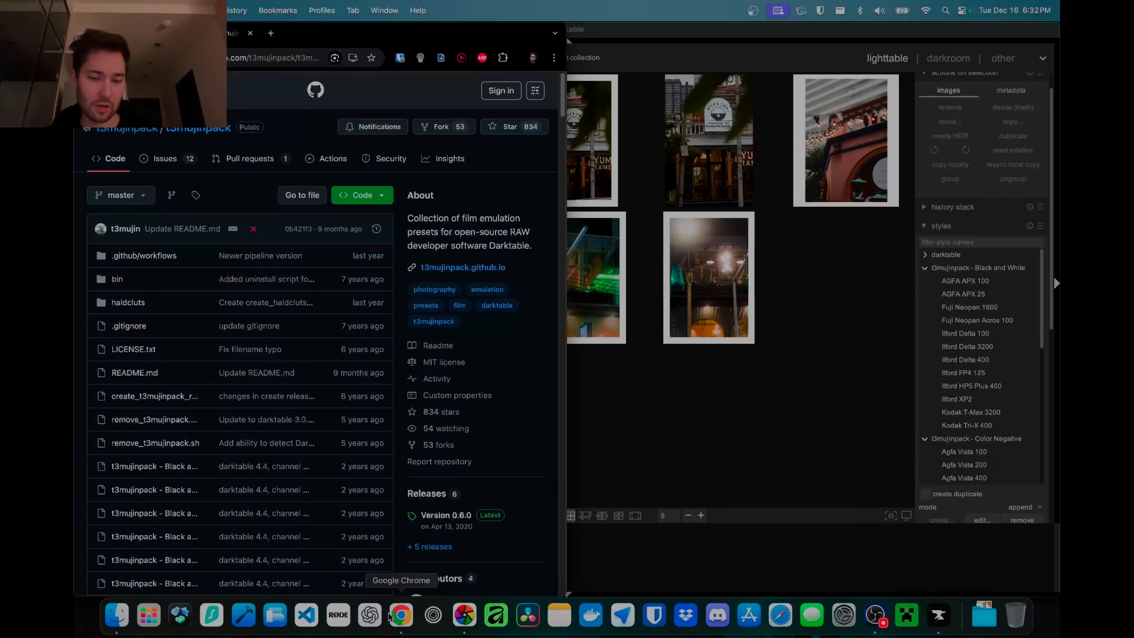
pyautogui.click(855, 308)
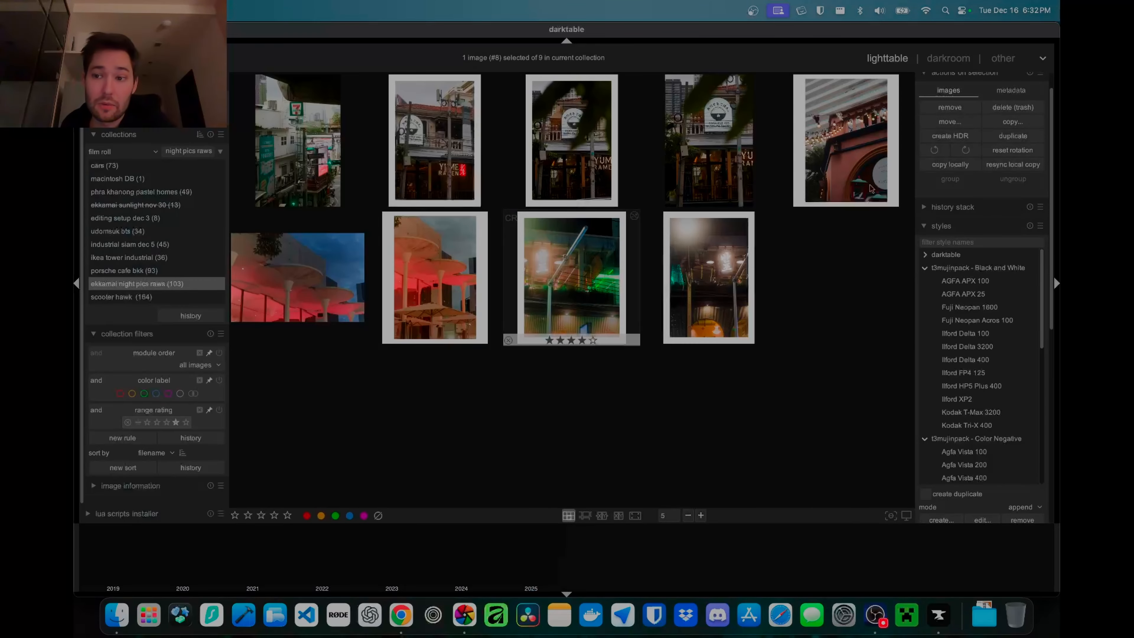
pyautogui.scroll(-3, 960, 290)
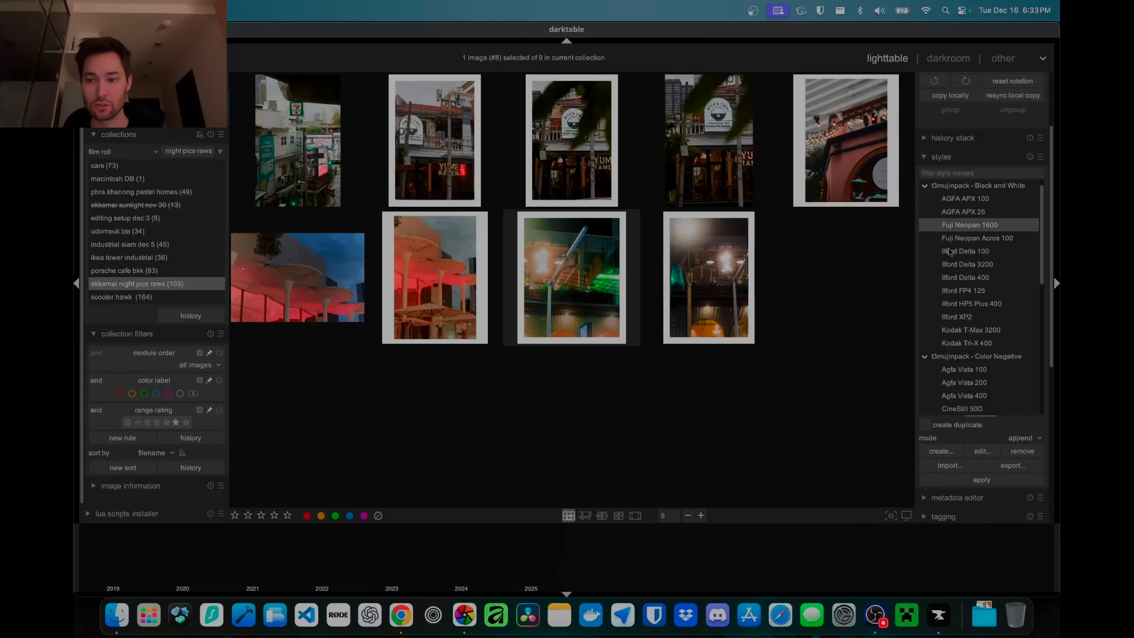
# Switch to Chrome, widen its window and download the t3mujinpack repository from GitHub as a ZIP
pyautogui.press('super+Tab')
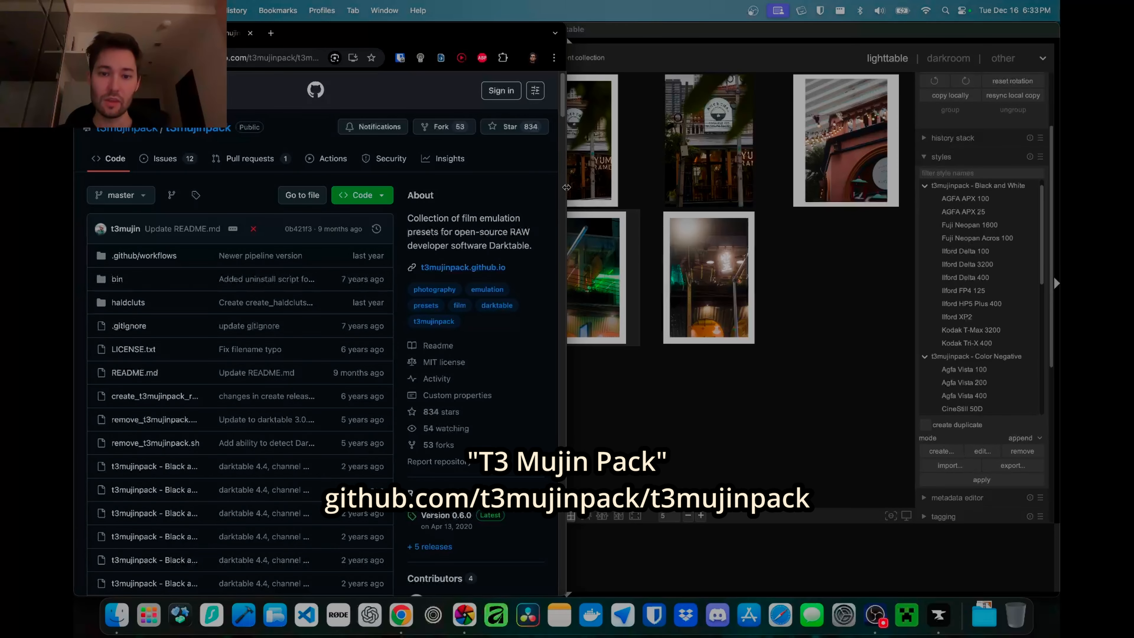
pyautogui.moveTo(566, 187); pyautogui.dragTo(674, 203)
pyautogui.moveTo(330, 93)
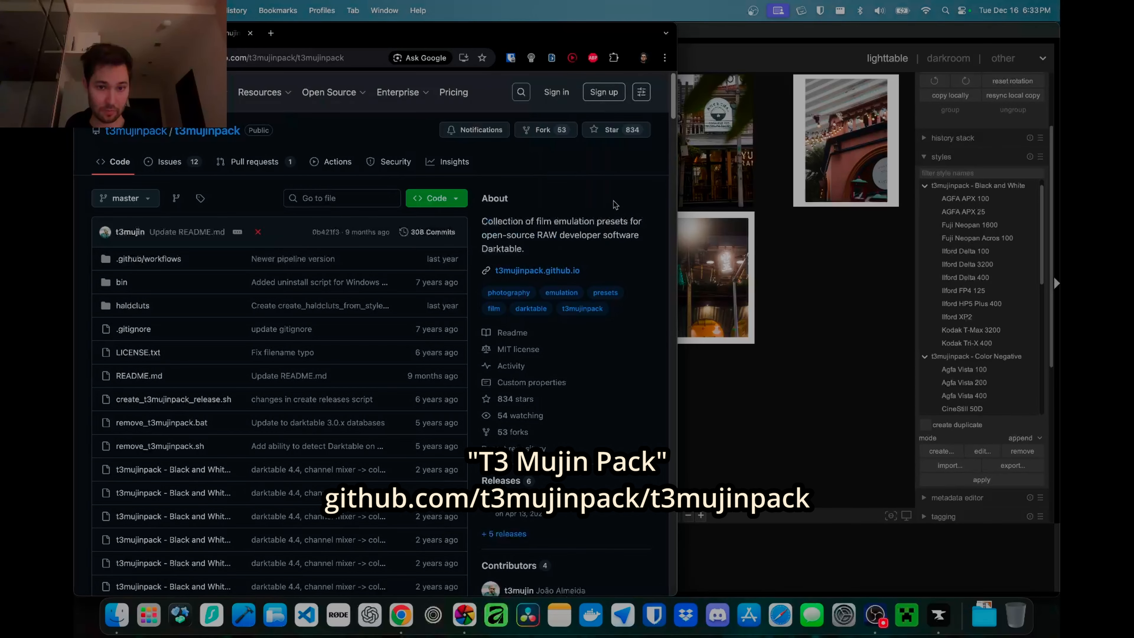
pyautogui.click(450, 202)
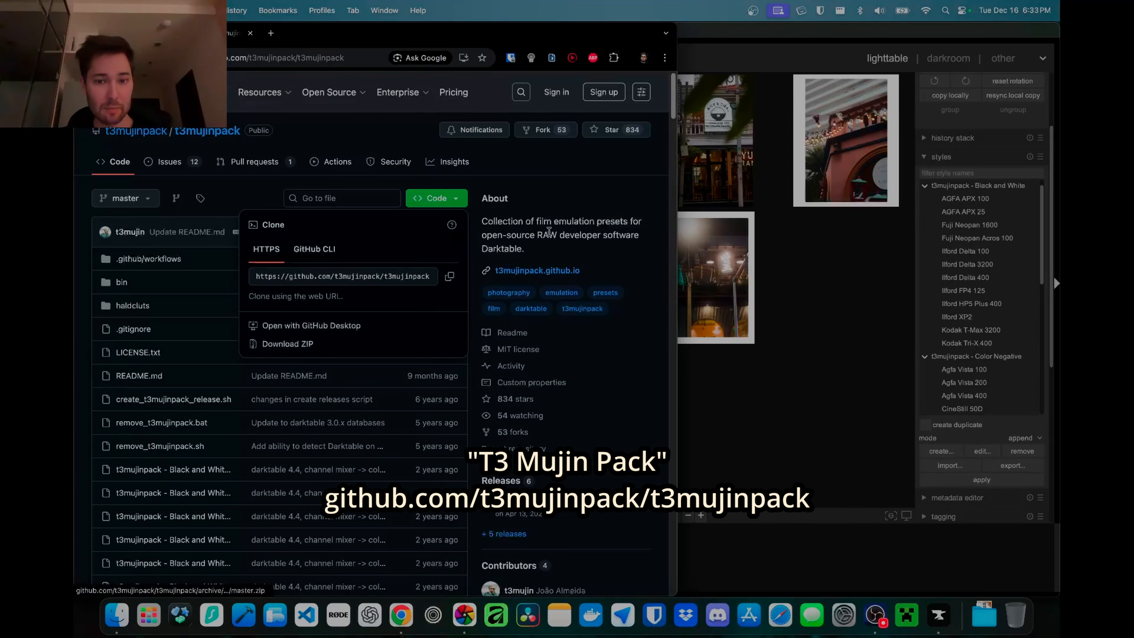
pyautogui.click(288, 343)
# Return to darktable and browse the lighttable styles down to CineStill 800T in the t3mujinpack Color Negative group
pyautogui.click(848, 255)
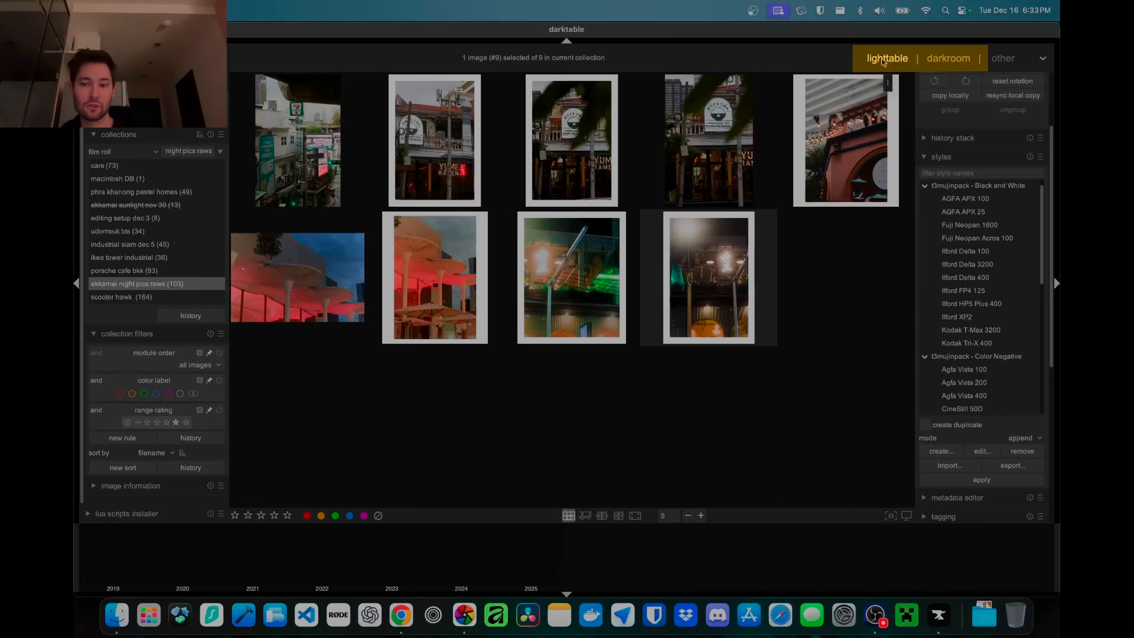
pyautogui.click(929, 157)
pyautogui.click(934, 192)
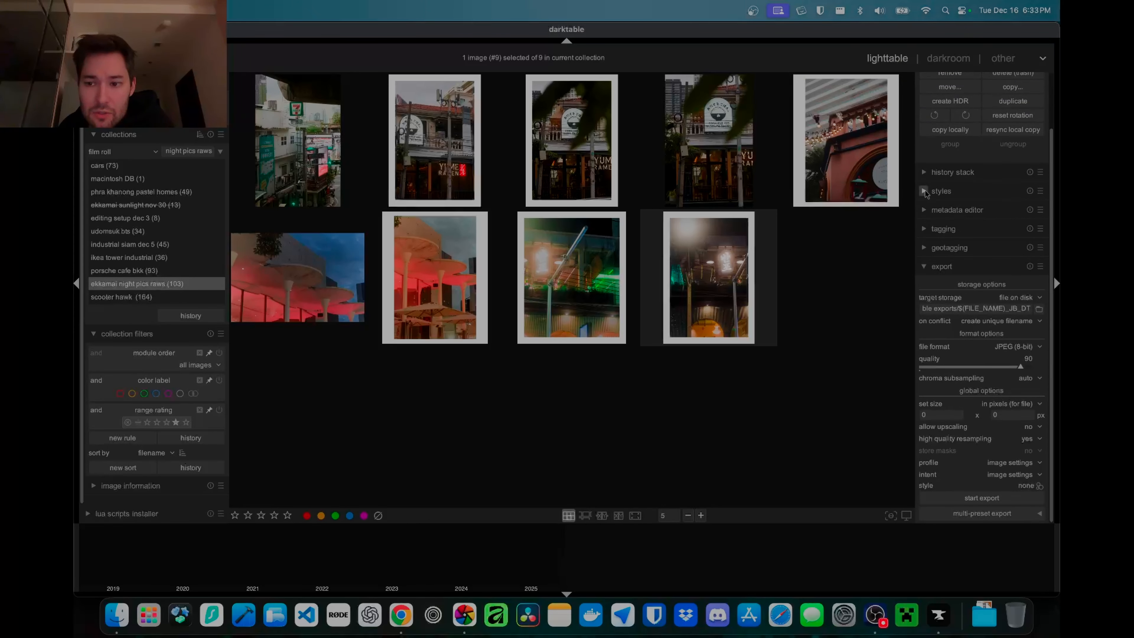
pyautogui.scroll(-5, 936, 286)
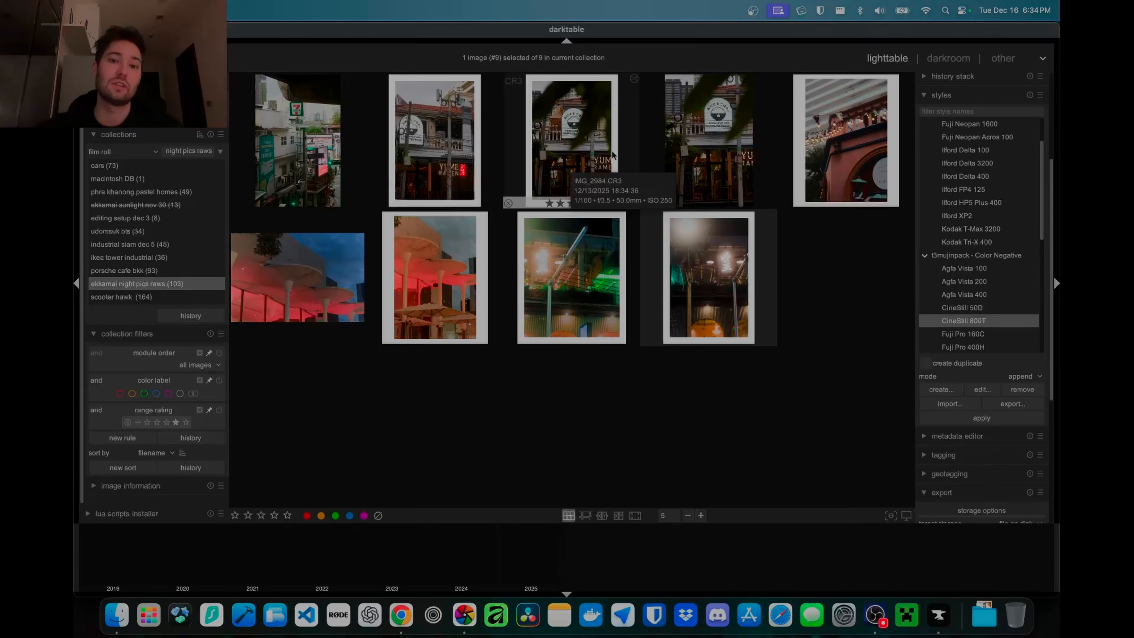
# Select the second, third, fifth and seventh photos of the night pics collection and duplicate them
pyautogui.click(443, 145)
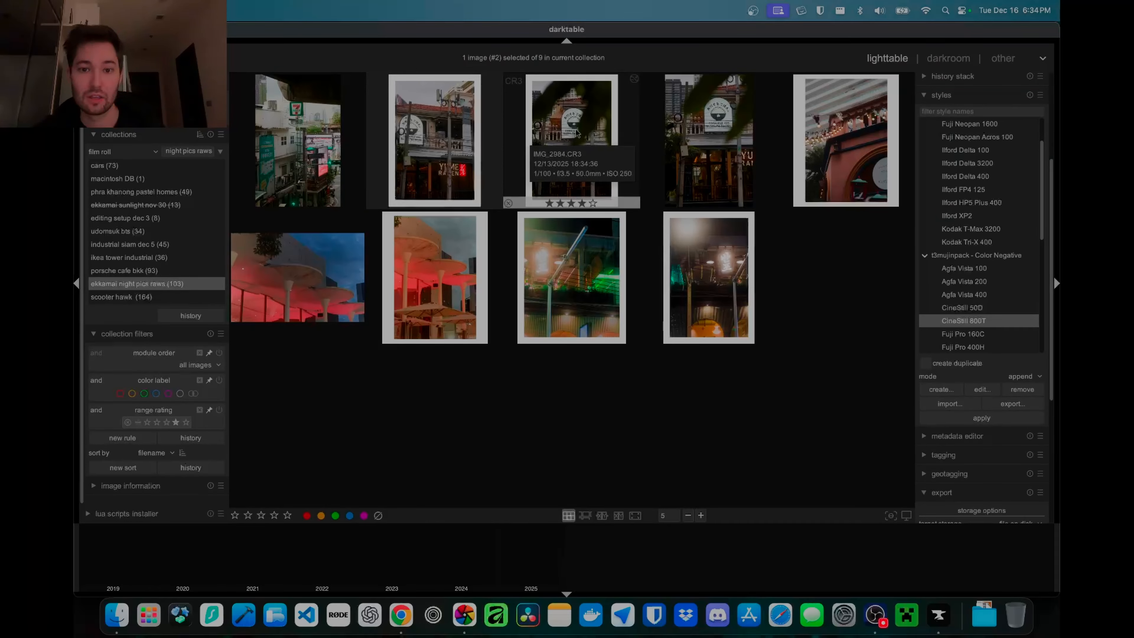
pyautogui.keyDown('ctrl'); pyautogui.click(706, 140); pyautogui.keyUp('ctrl')
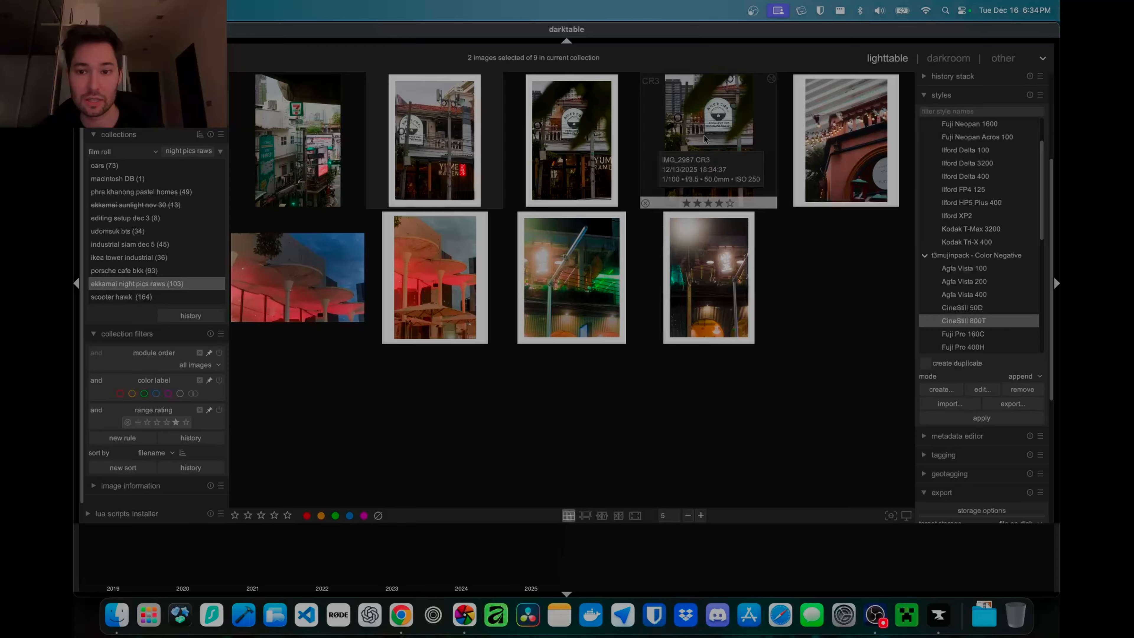
pyautogui.keyDown('super'); pyautogui.click(702, 127); pyautogui.keyUp('super')
pyautogui.keyDown('super'); pyautogui.click(572, 143); pyautogui.keyUp('super')
pyautogui.keyDown('super'); pyautogui.click(850, 152); pyautogui.keyUp('super')
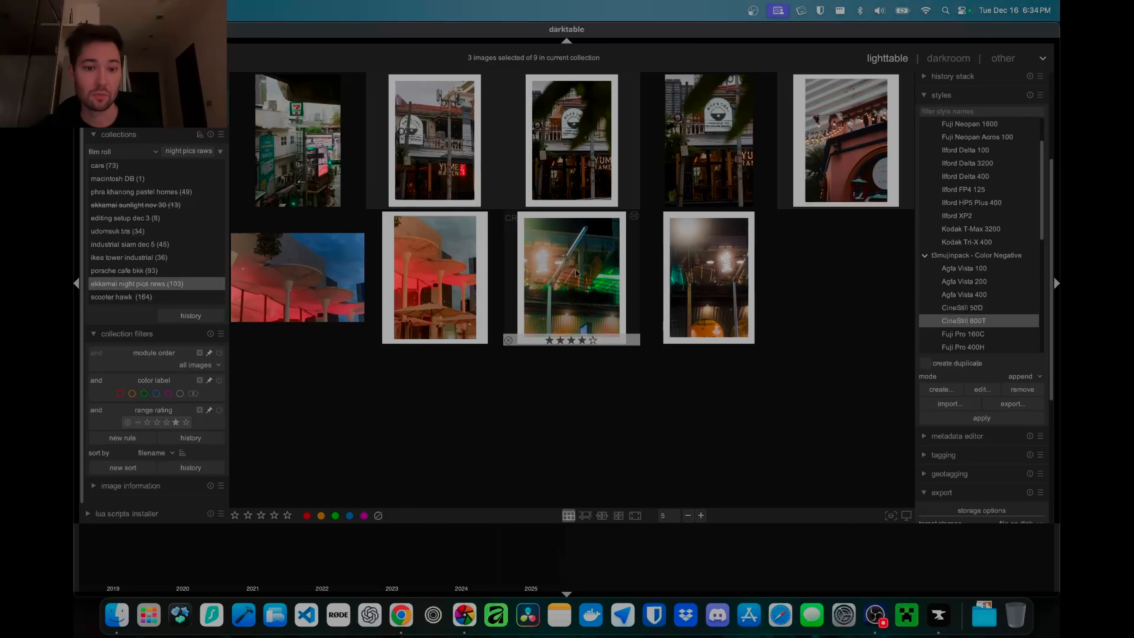
pyautogui.keyDown('super'); pyautogui.click(448, 276); pyautogui.keyUp('super')
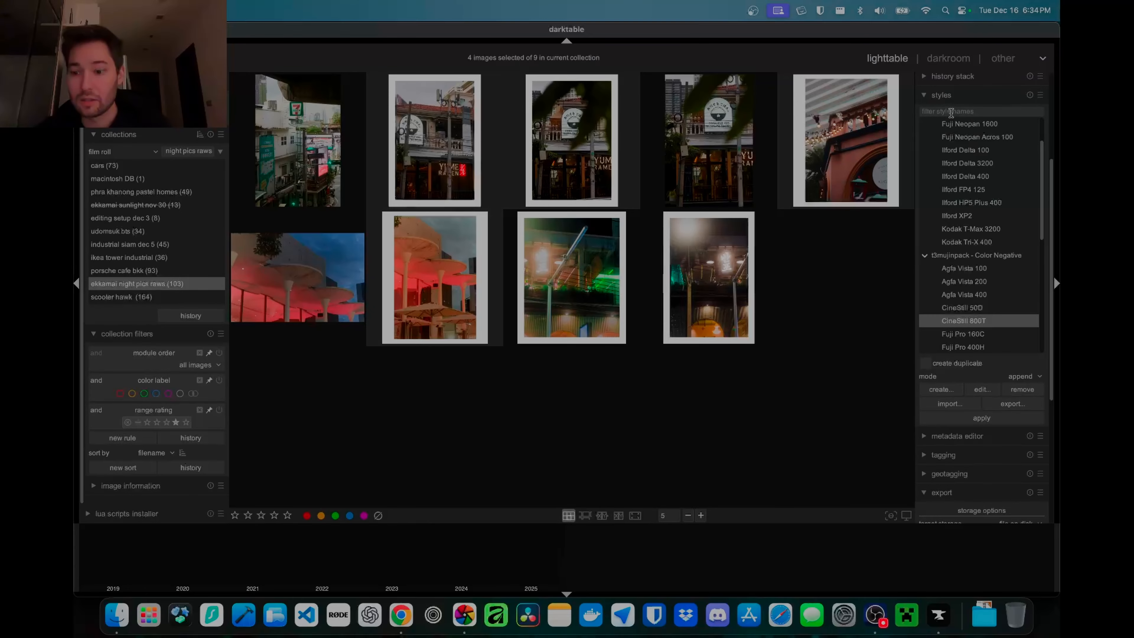
pyautogui.scroll(8, 984, 154)
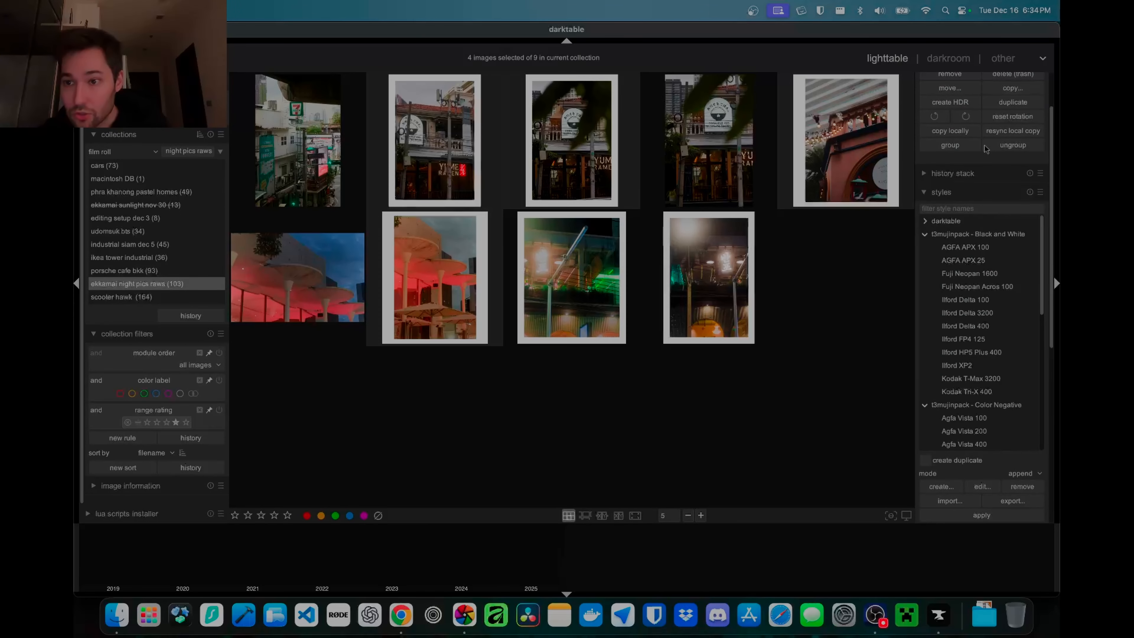
pyautogui.click(924, 102)
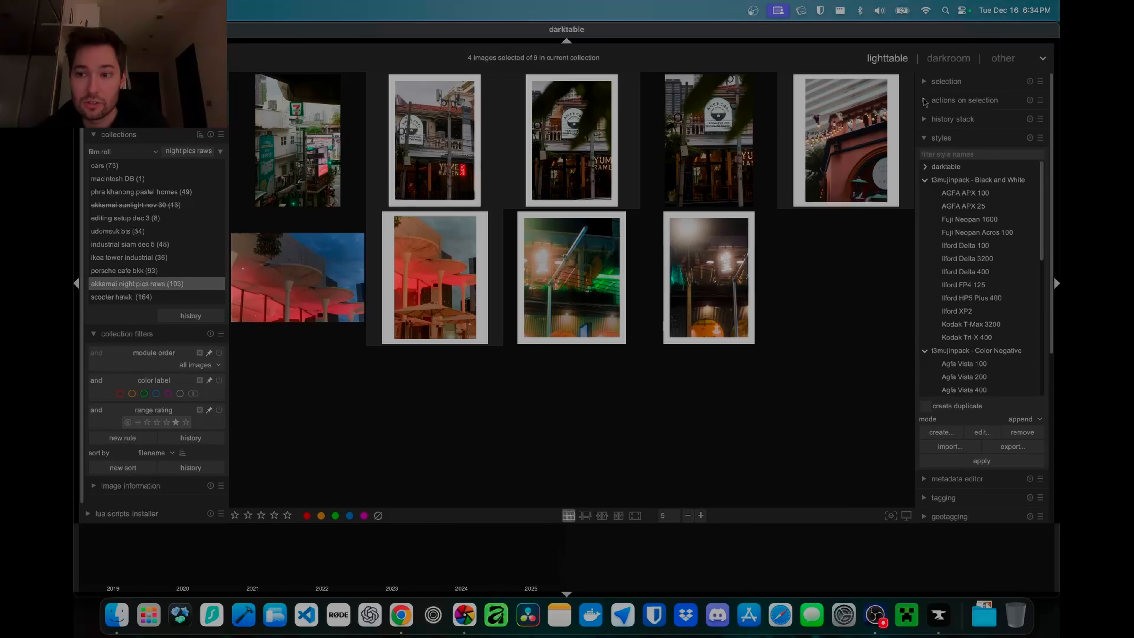
pyautogui.click(916, 102)
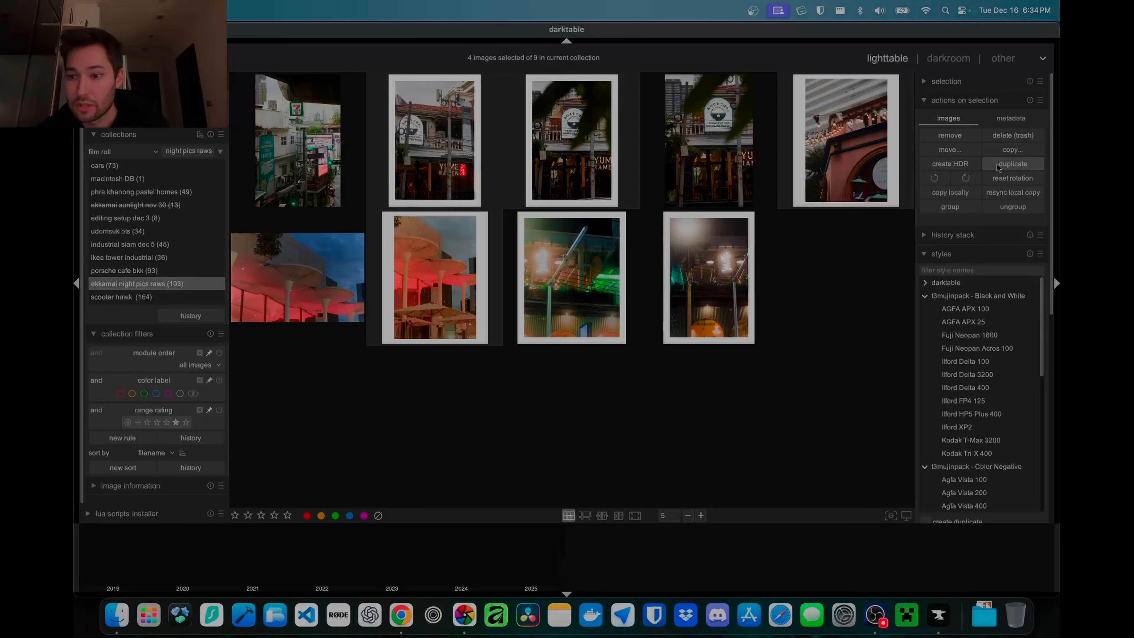
pyautogui.click(1013, 164)
# Open the duplicated ramen shop photo in the darkroom and raise its exposure to about +1.250 EV
pyautogui.press('d')
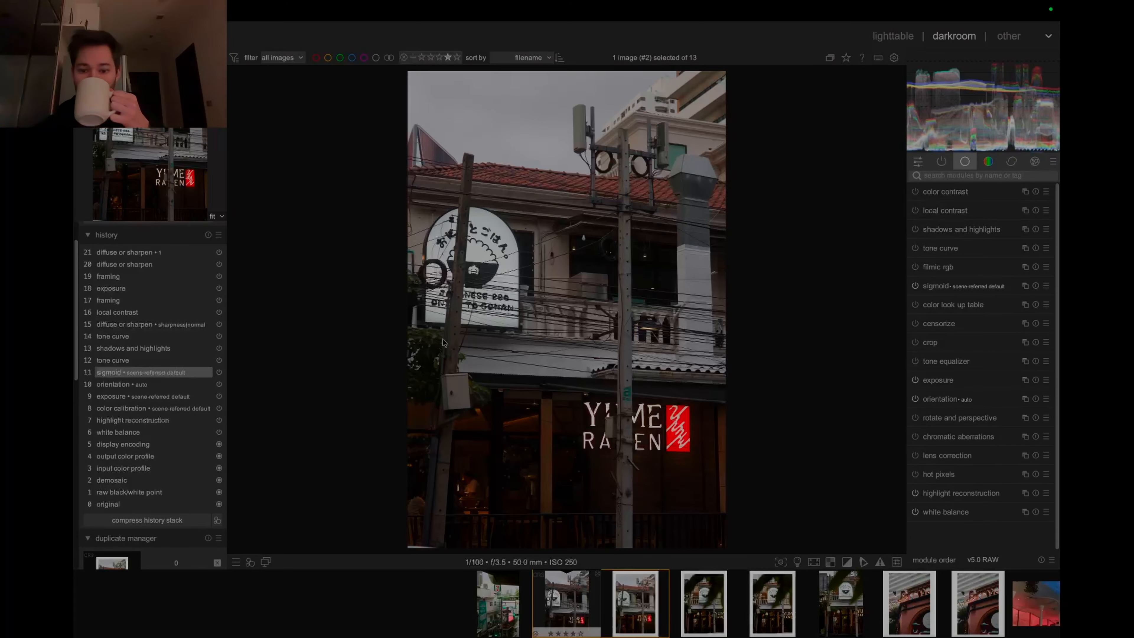
pyautogui.click(942, 162)
pyautogui.click(943, 269)
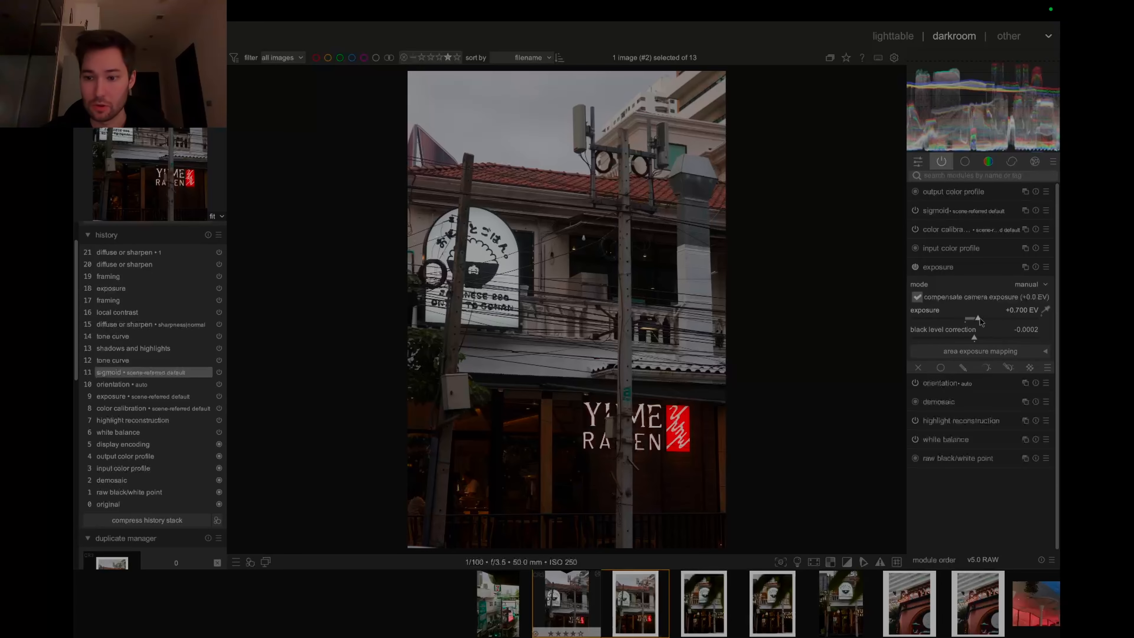
pyautogui.moveTo(980, 318); pyautogui.dragTo(989, 323)
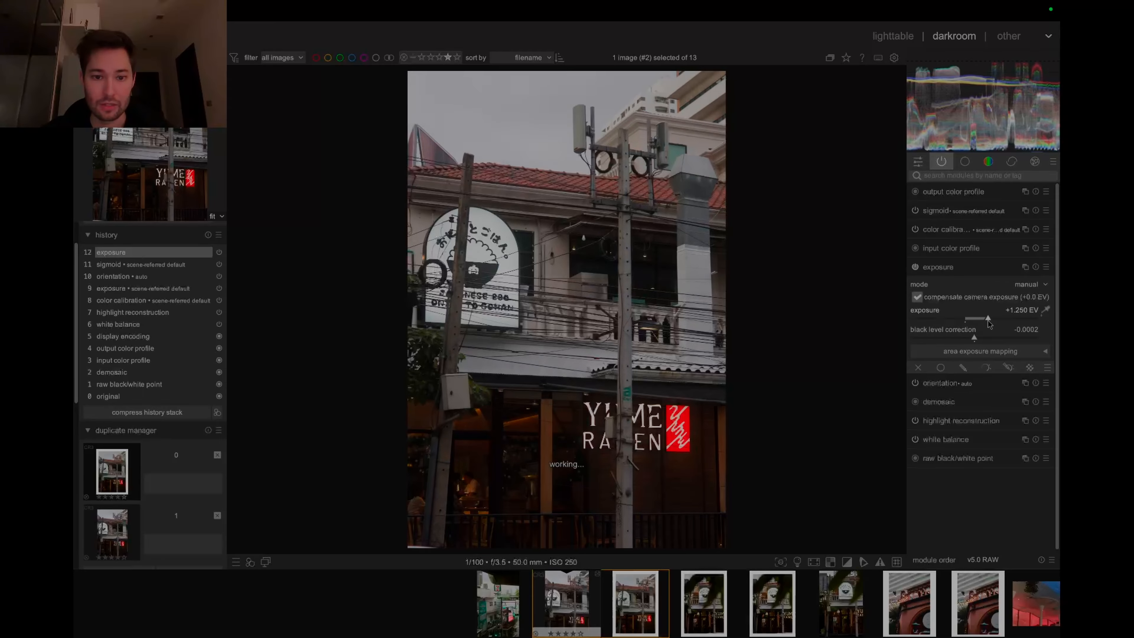
# Find the tone curve module and shape the curve with darker shadows, keeping midtone and highlight points near the diagonal
pyautogui.click(959, 175)
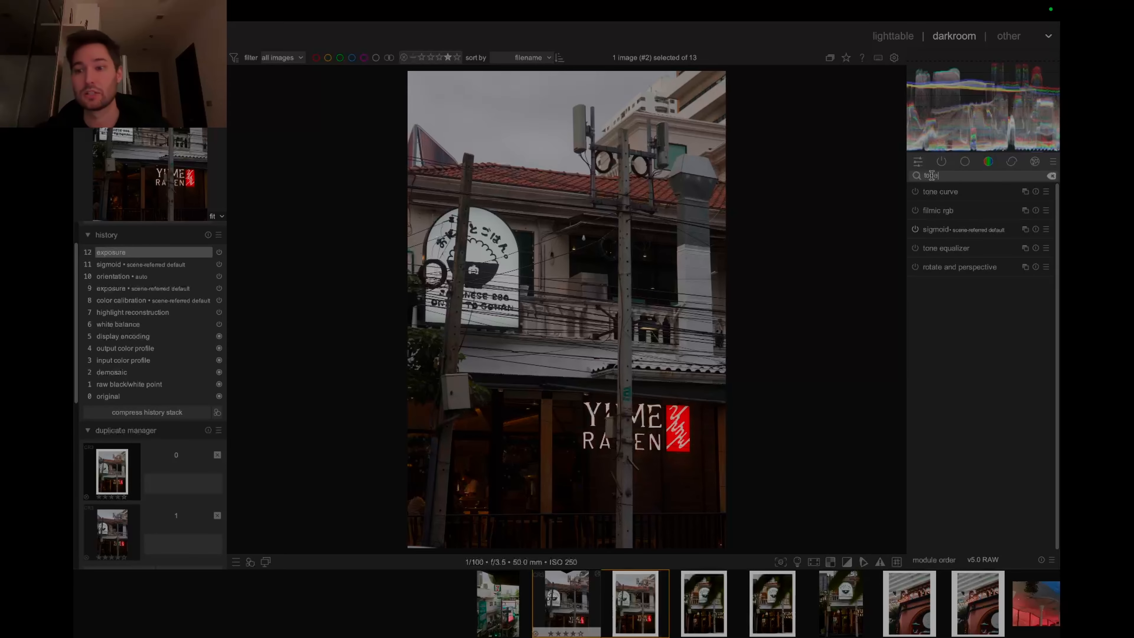
pyautogui.click(935, 192)
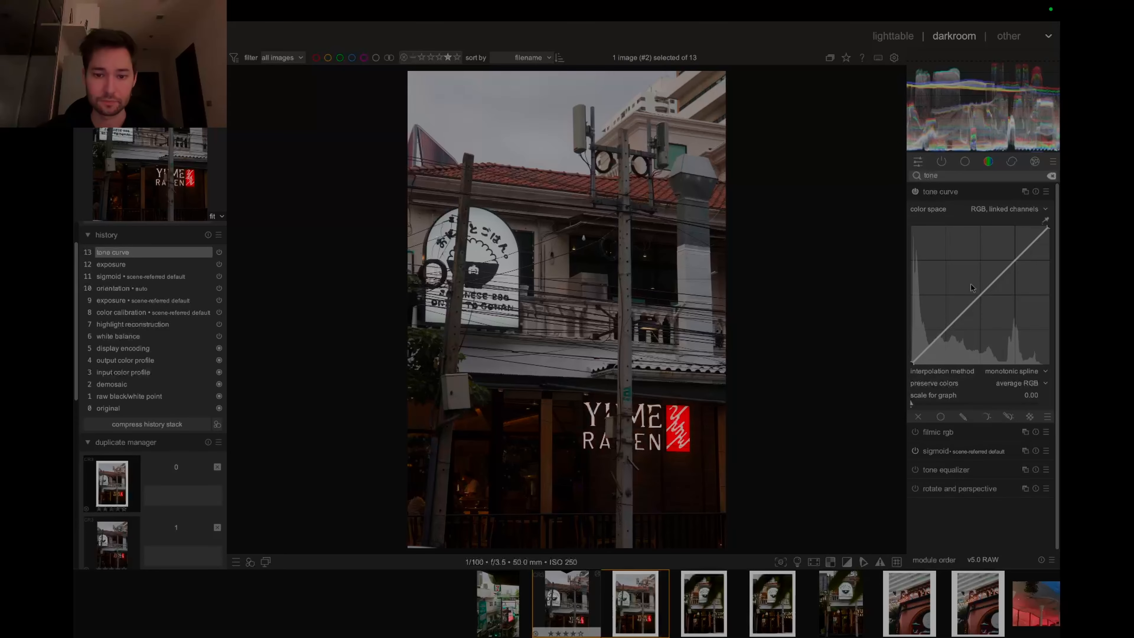
pyautogui.moveTo(958, 321); pyautogui.dragTo(960, 325)
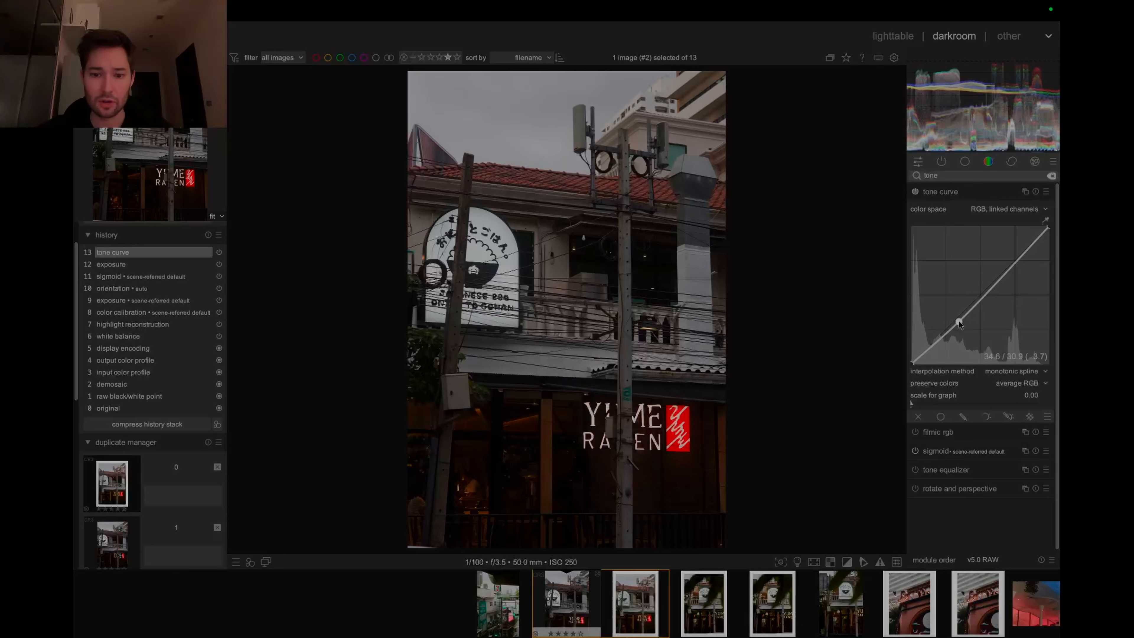
pyautogui.moveTo(1017, 260); pyautogui.dragTo(1012, 264)
pyautogui.moveTo(982, 301); pyautogui.dragTo(980, 295)
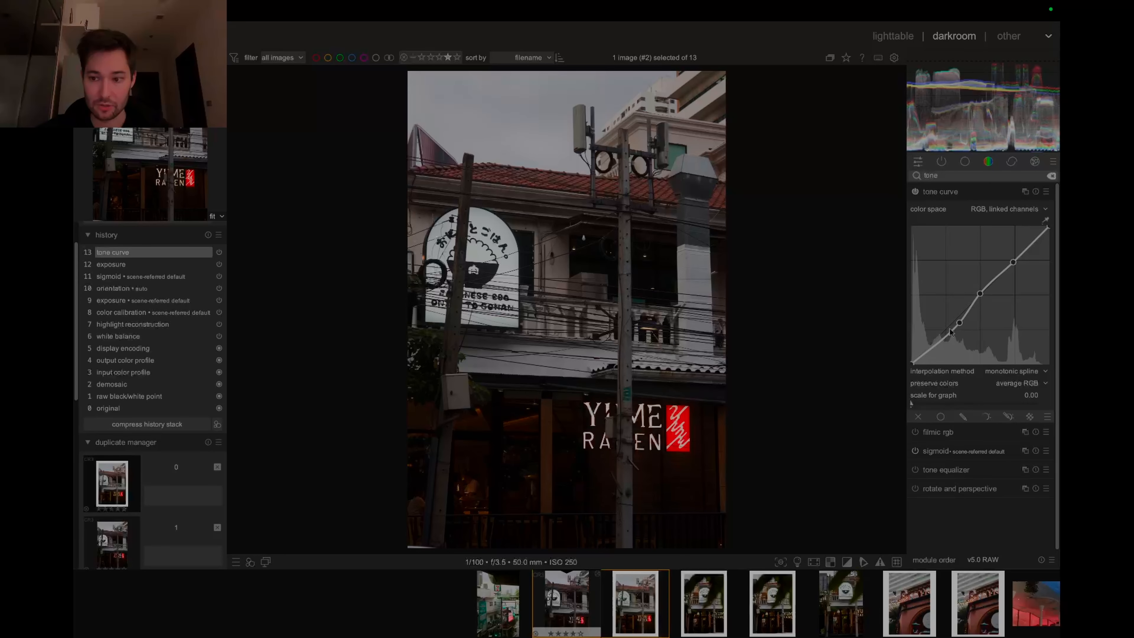
pyautogui.moveTo(912, 360); pyautogui.dragTo(915, 361)
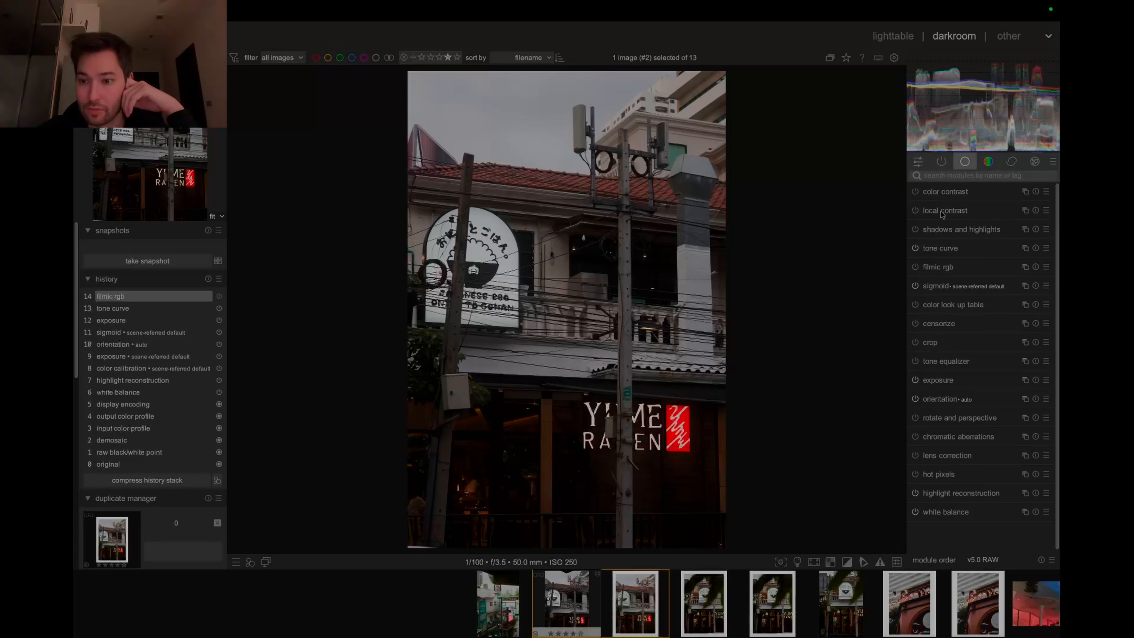
# Enable the local contrast module on the ramen shop photo and toggle it off and on to compare its effect
pyautogui.click(941, 211)
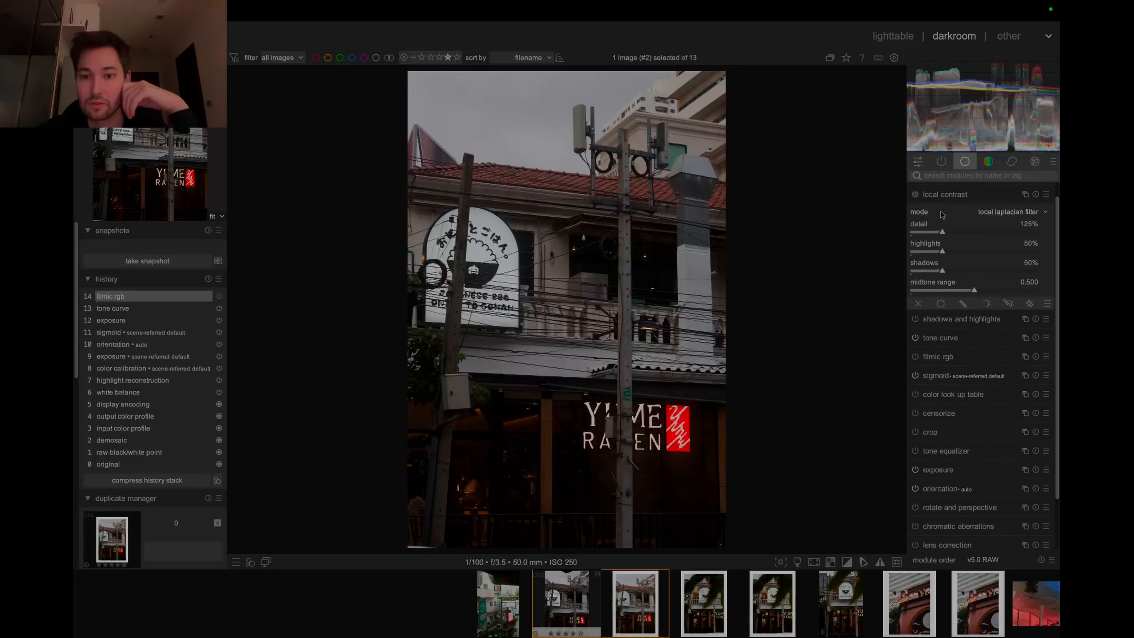
pyautogui.click(916, 193)
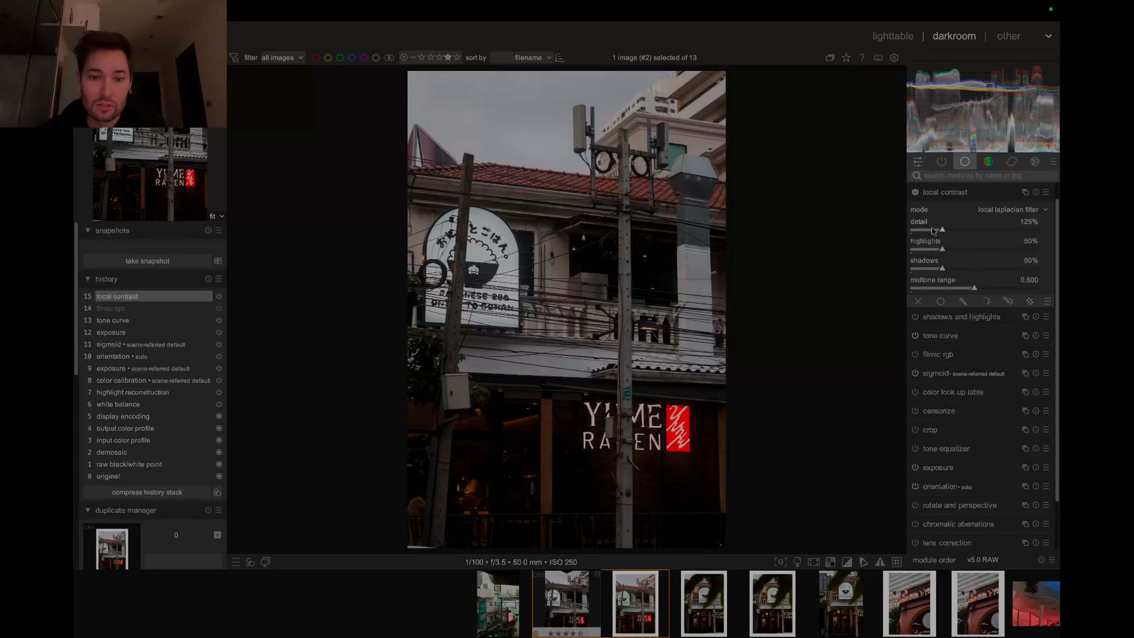
pyautogui.click(918, 193)
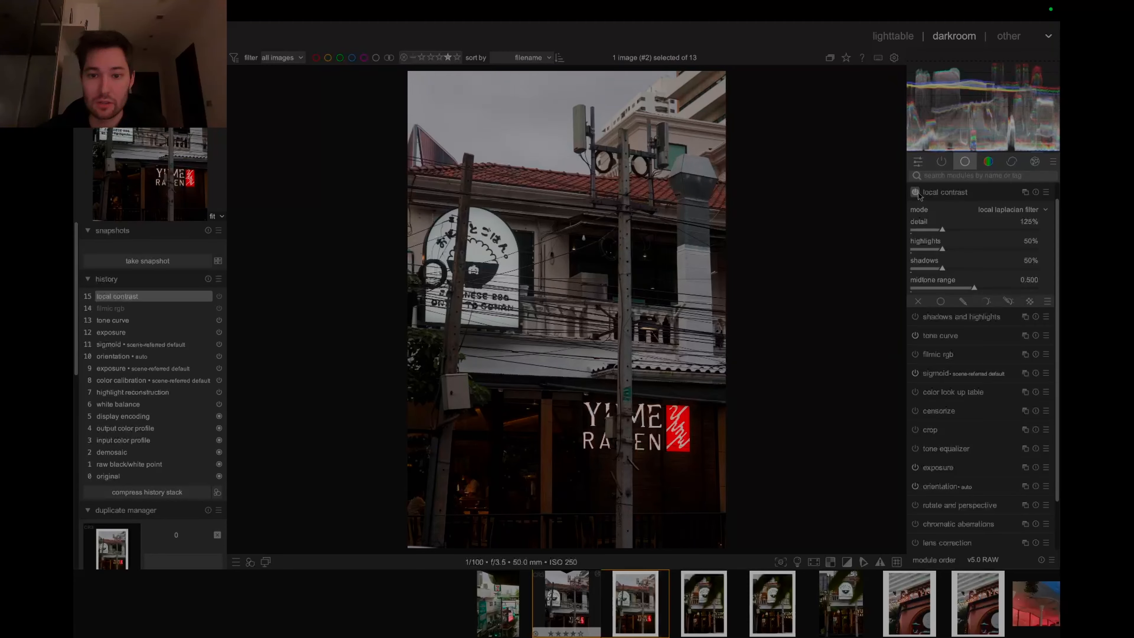
pyautogui.click(918, 194)
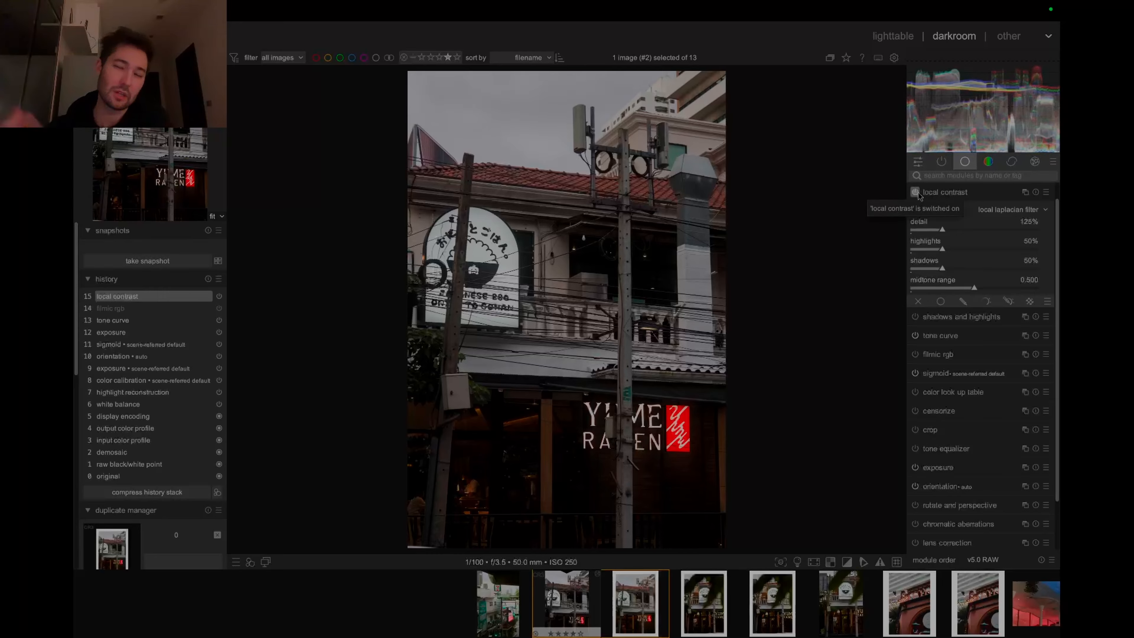
pyautogui.click(918, 195)
pyautogui.click(918, 195)
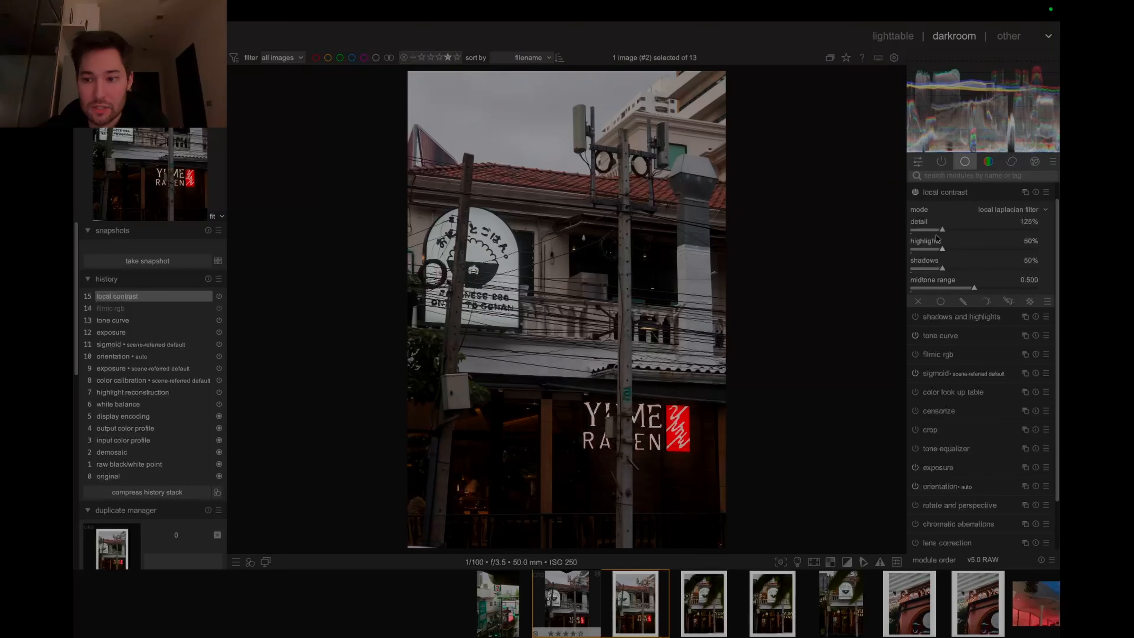
# Set the local contrast detail to about 138% and its midtone range to about 0.407
pyautogui.moveTo(941, 231)
pyautogui.mouseDown()
pyautogui.moveTo(963, 230)
pyautogui.moveTo(941, 233)
pyautogui.mouseUp()
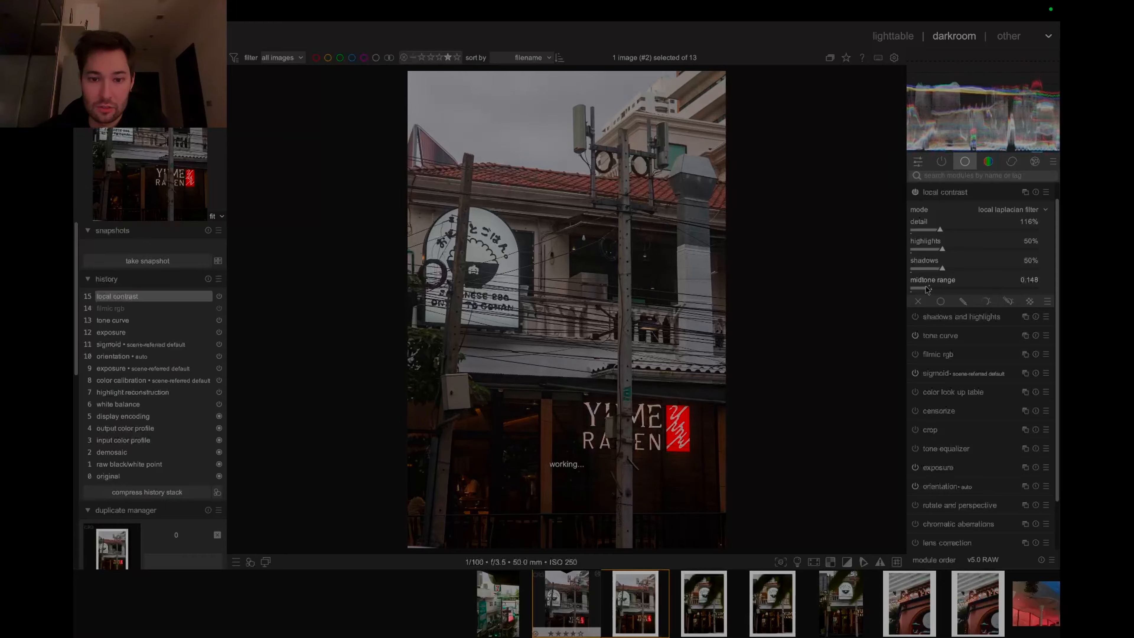
pyautogui.moveTo(960, 289)
pyautogui.mouseDown()
pyautogui.moveTo(944, 291)
pyautogui.moveTo(963, 294)
pyautogui.mouseUp()
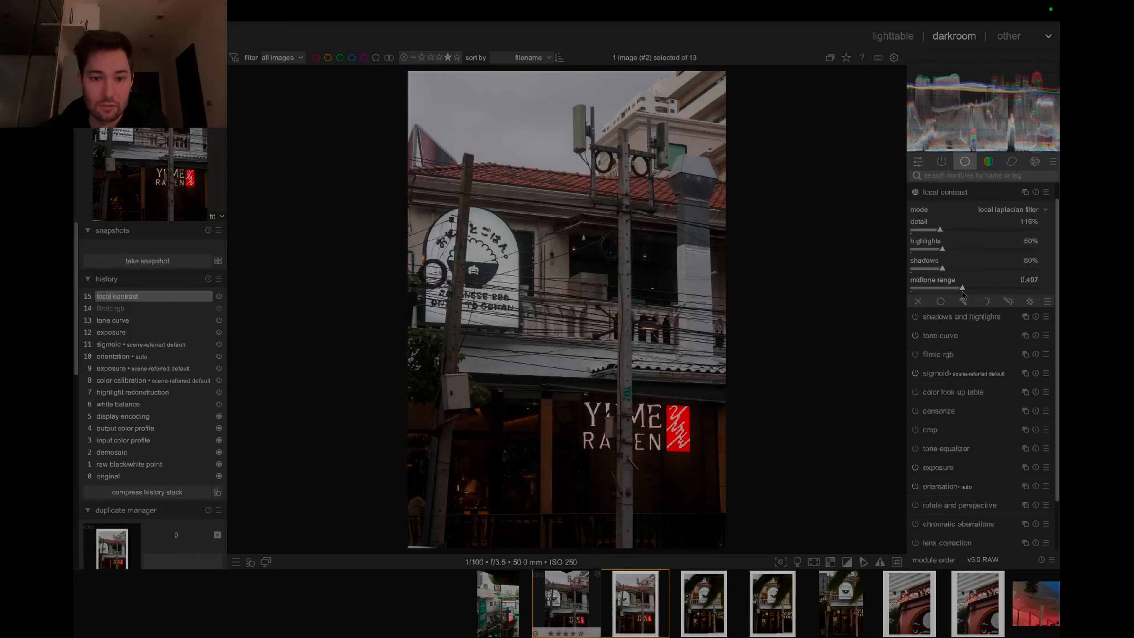
pyautogui.moveTo(940, 231); pyautogui.dragTo(942, 231)
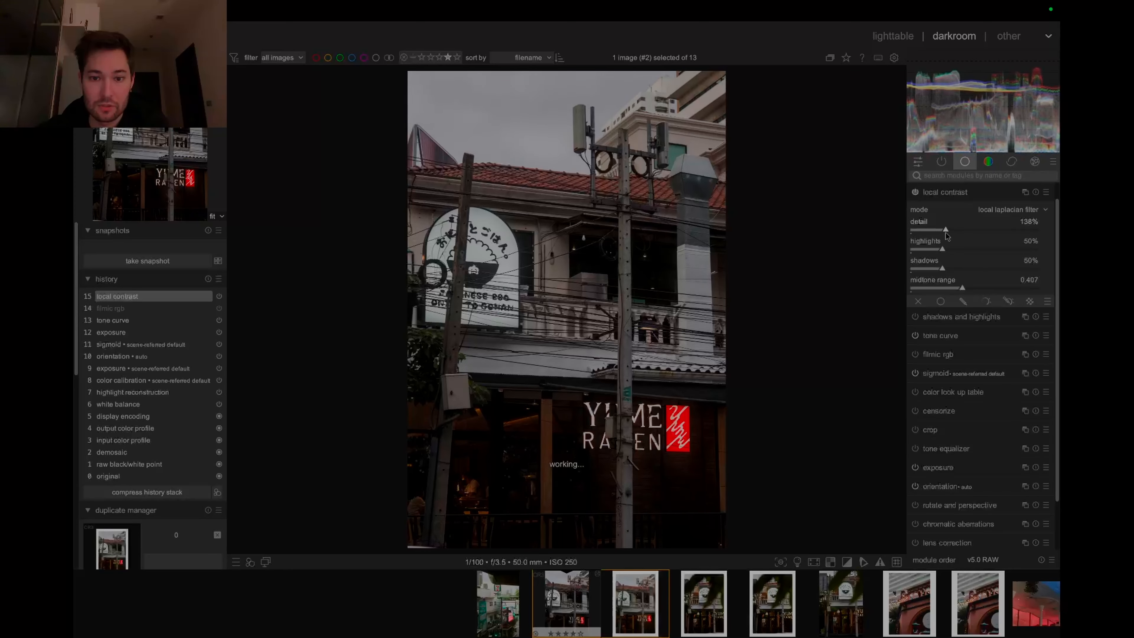
# Find the color balance rgb module among the color modules, enable it and show its master settings
pyautogui.click(988, 161)
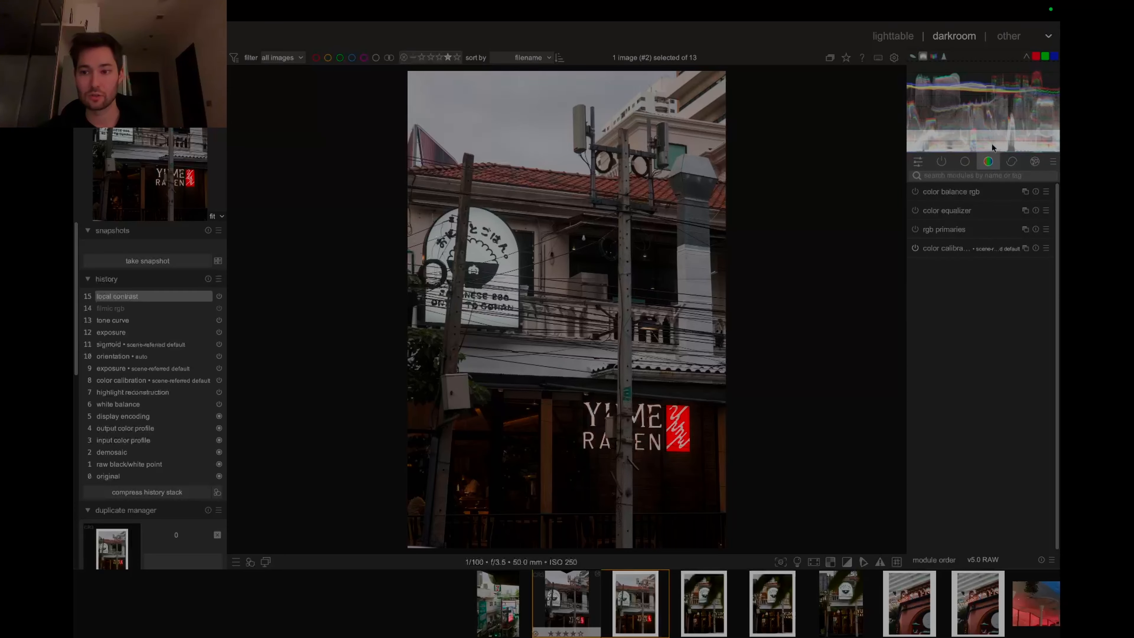
pyautogui.click(989, 162)
pyautogui.click(989, 162)
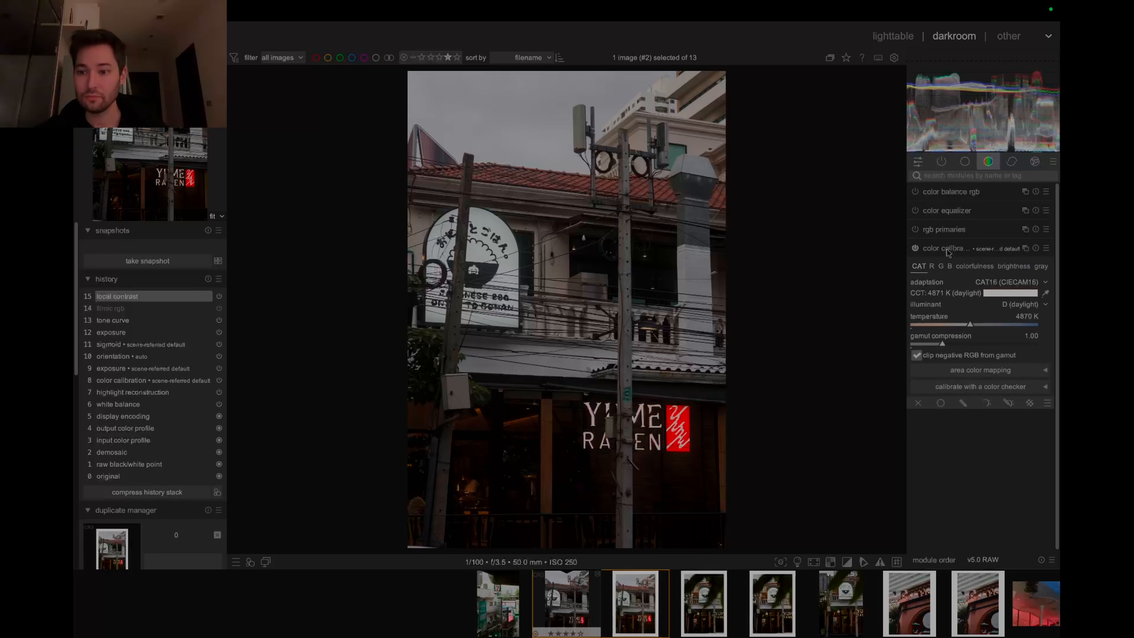
pyautogui.click(947, 197)
pyautogui.click(915, 191)
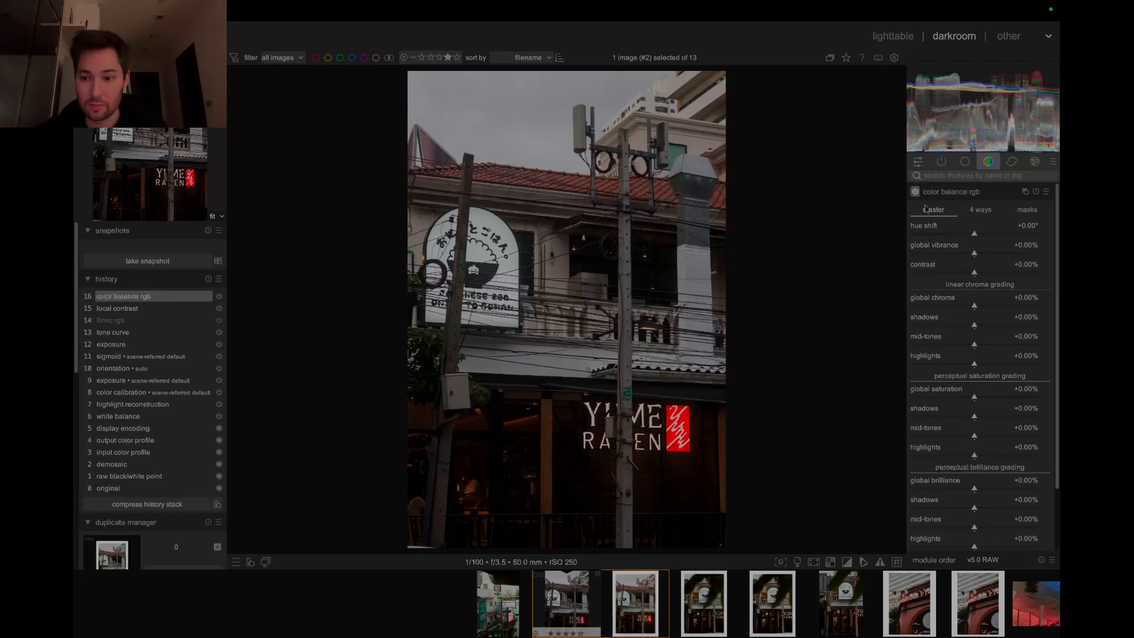
# Set the global saturation to about +0.89% and enable the framing module, toggling it off and on to compare the border
pyautogui.click(974, 396)
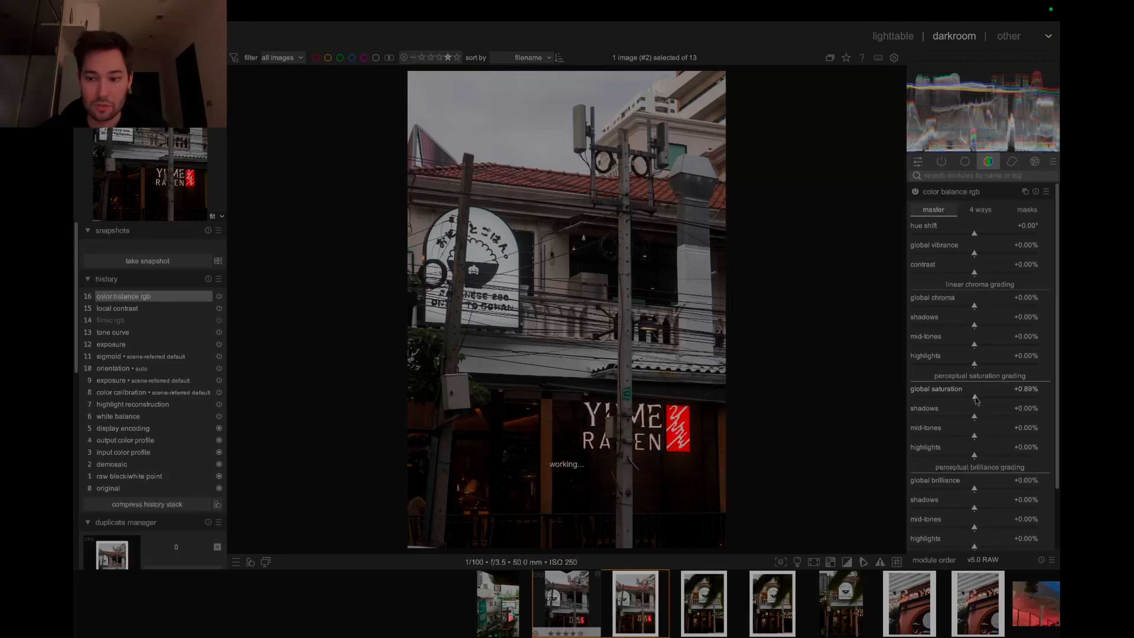
pyautogui.click(1035, 161)
pyautogui.click(915, 210)
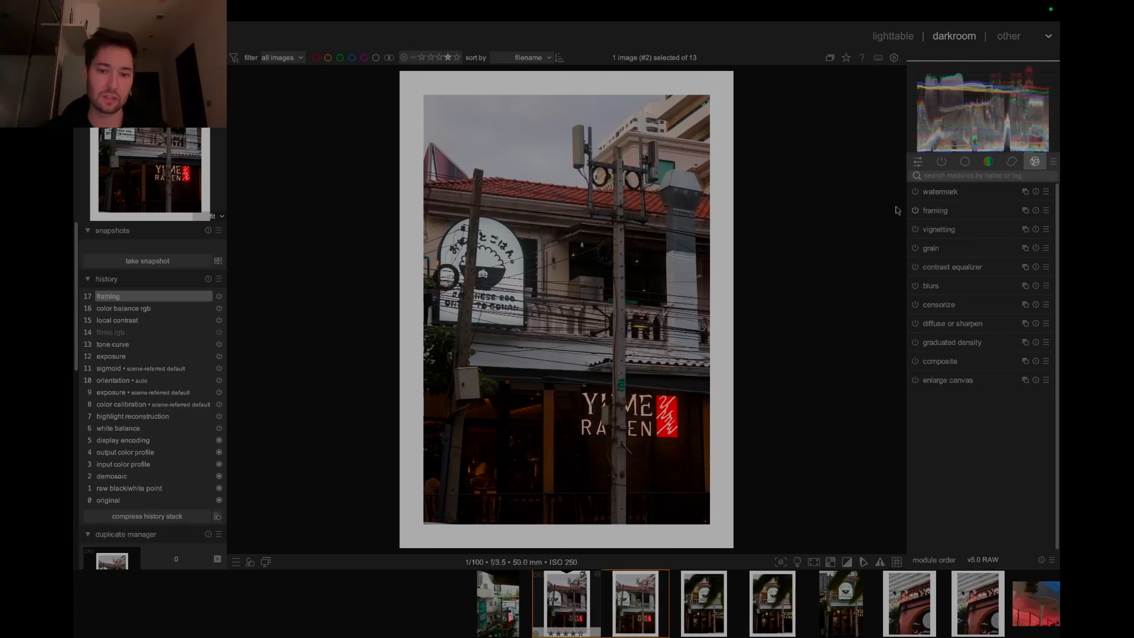
pyautogui.click(916, 211)
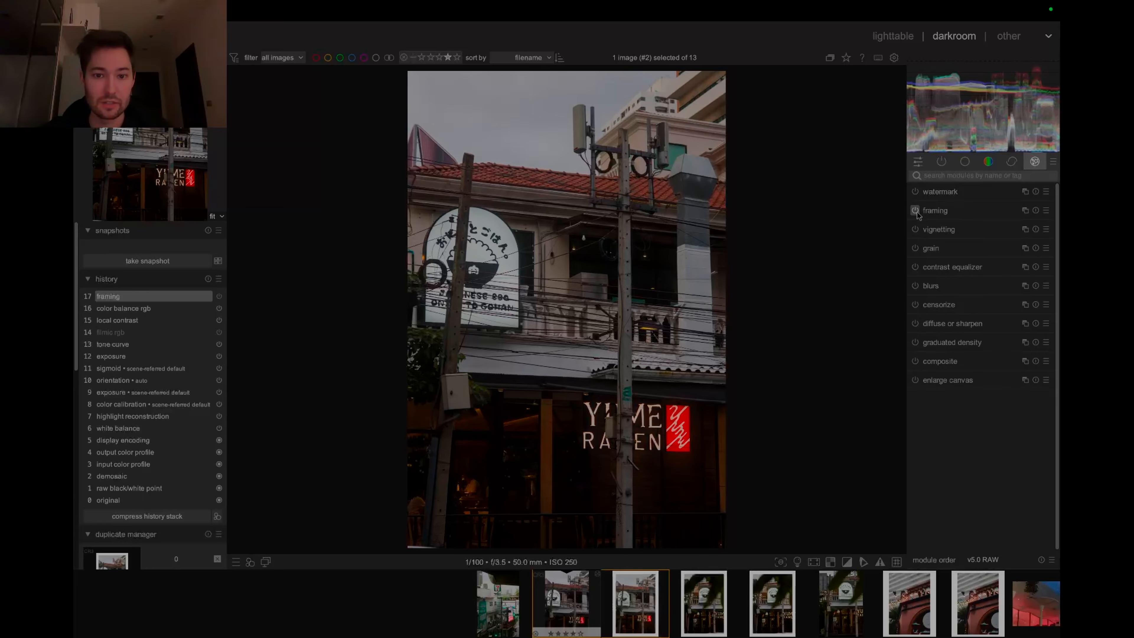
pyautogui.click(915, 211)
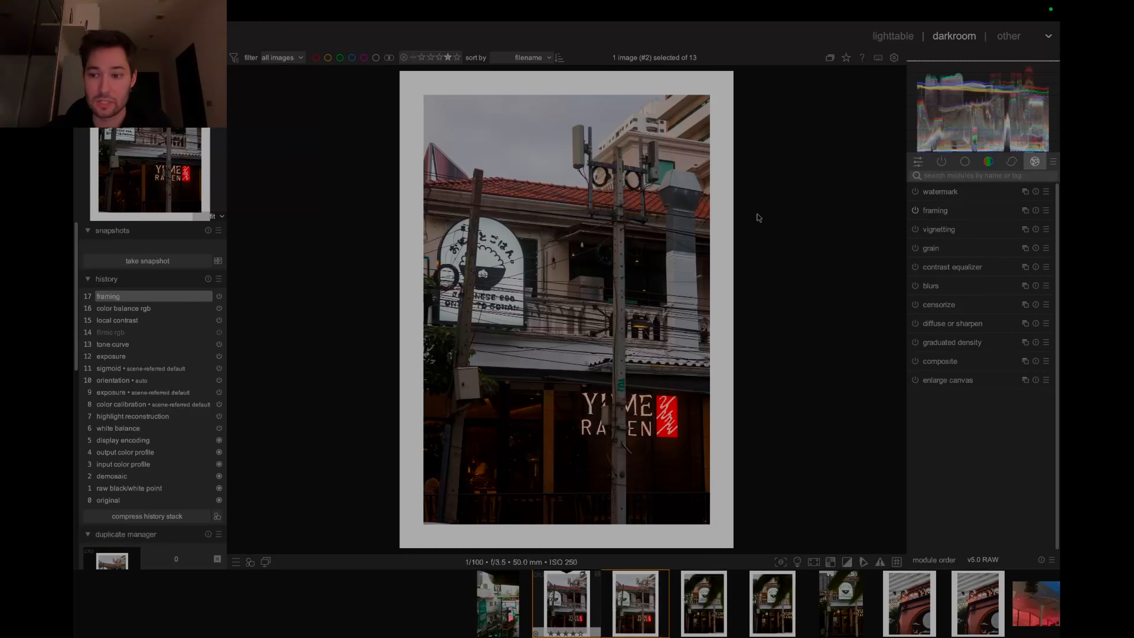
pyautogui.click(1035, 162)
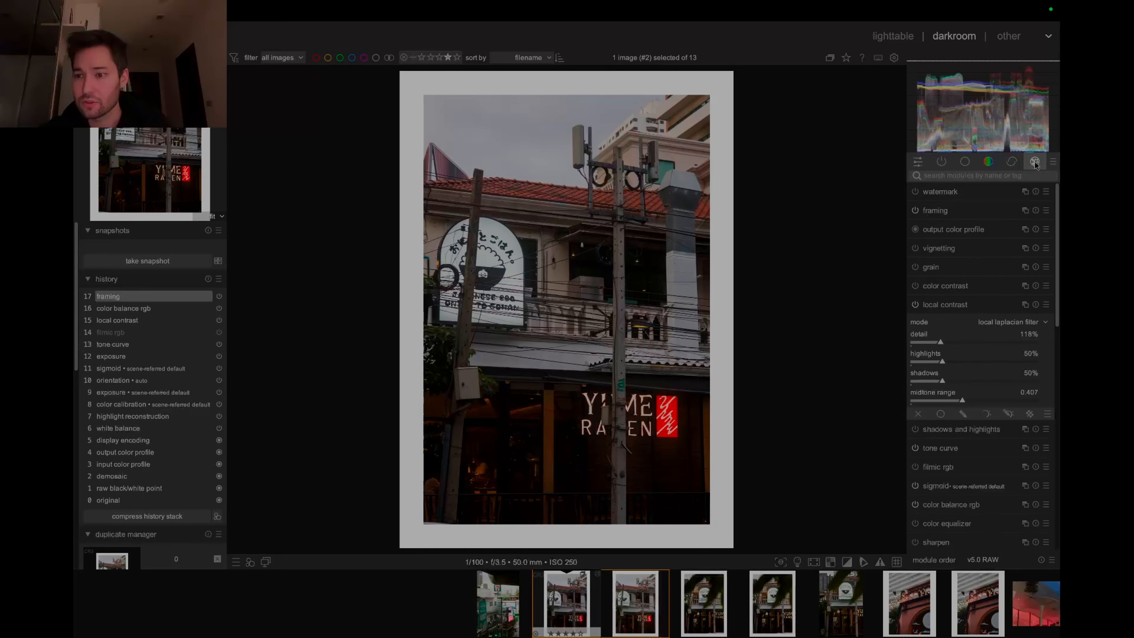
pyautogui.click(916, 212)
pyautogui.click(915, 211)
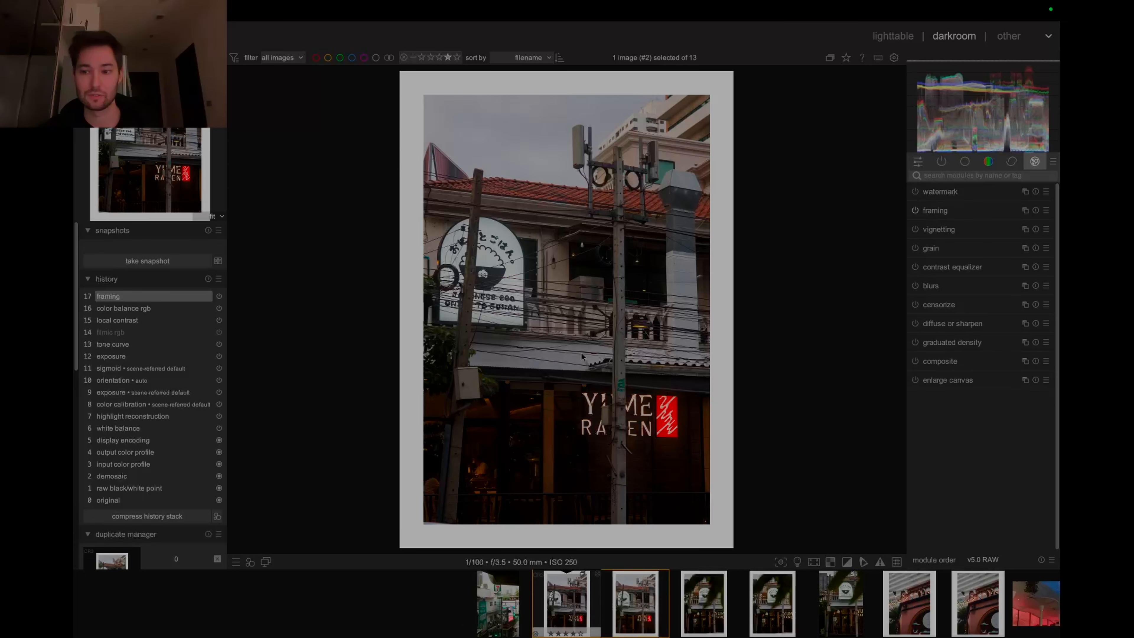
# Search the modules for "lens", enable lens correction on the ramen shop photo and show its settings
pyautogui.click(942, 175)
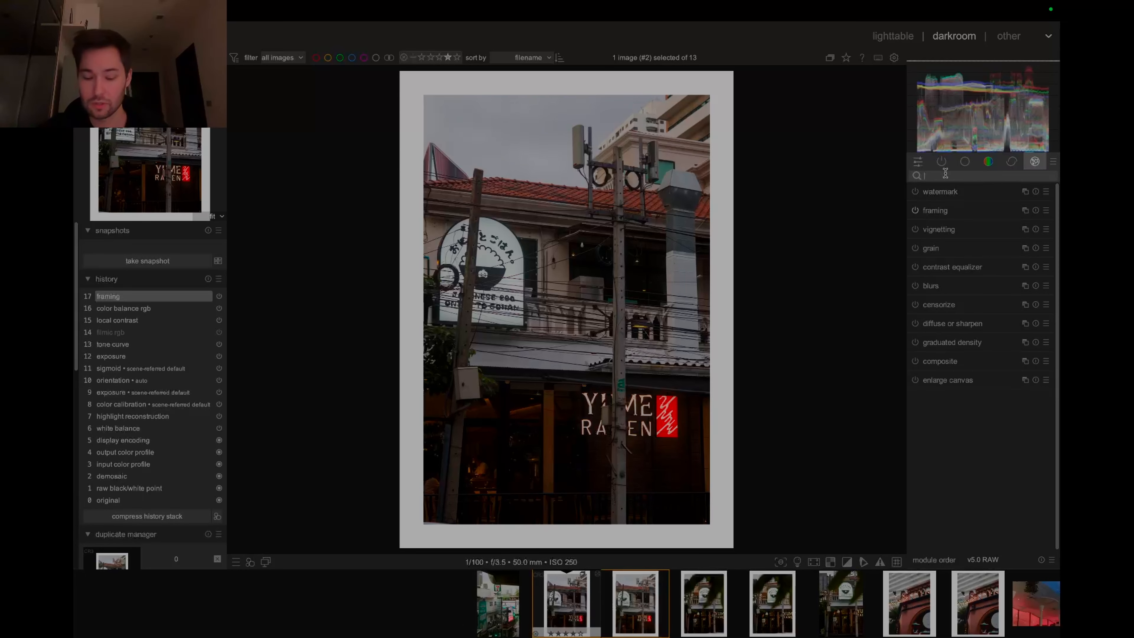
pyautogui.write('lens')
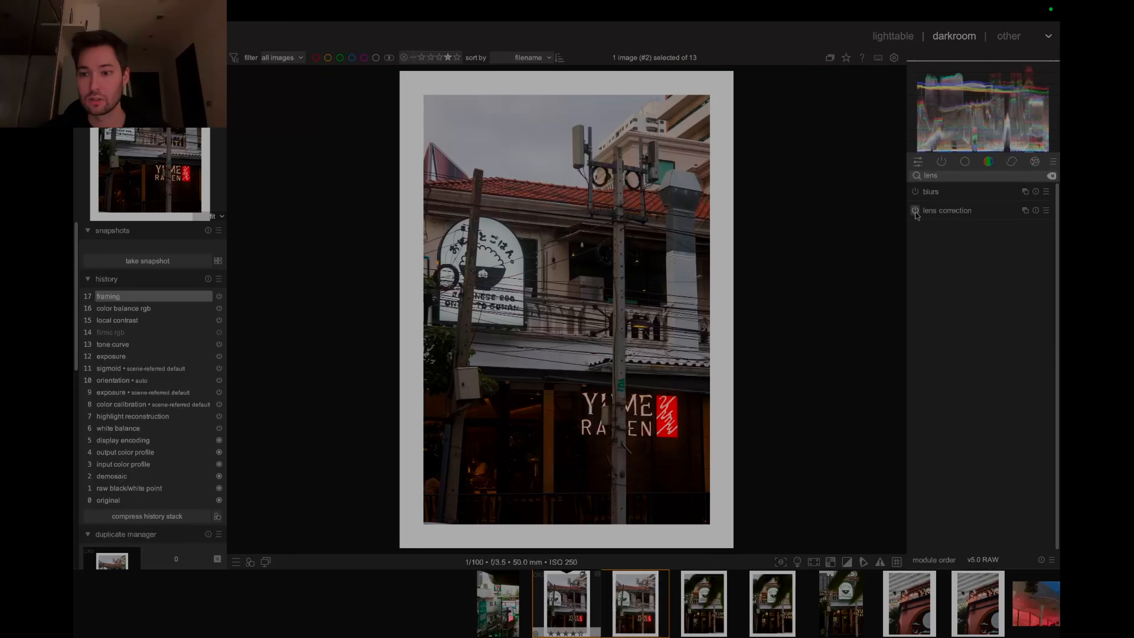
pyautogui.click(916, 210)
pyautogui.click(939, 211)
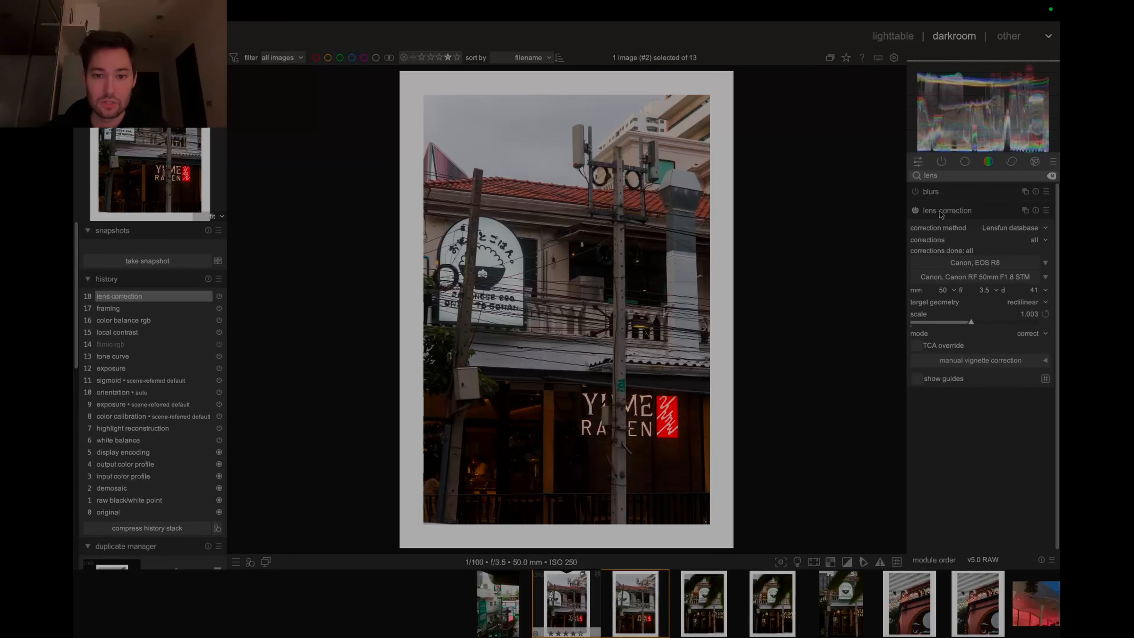
# Toggle lens correction off and on several times to compare its effect, leaving it enabled and its settings collapsed
pyautogui.click(915, 212)
pyautogui.click(914, 212)
pyautogui.click(914, 212)
pyautogui.click(915, 212)
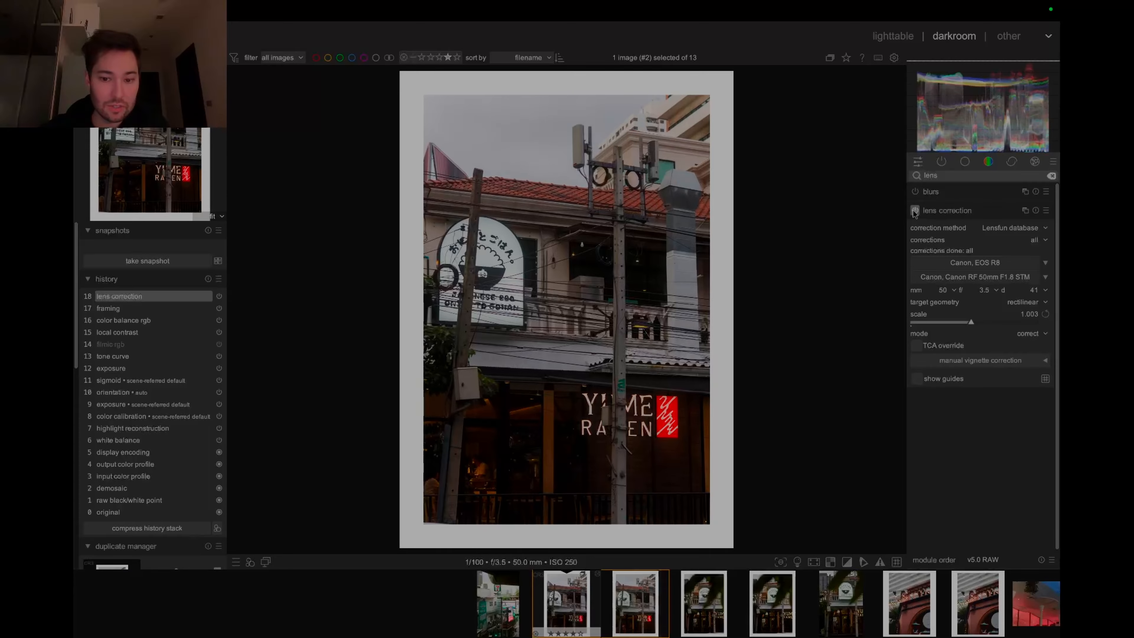
pyautogui.click(914, 211)
pyautogui.click(914, 211)
pyautogui.click(914, 212)
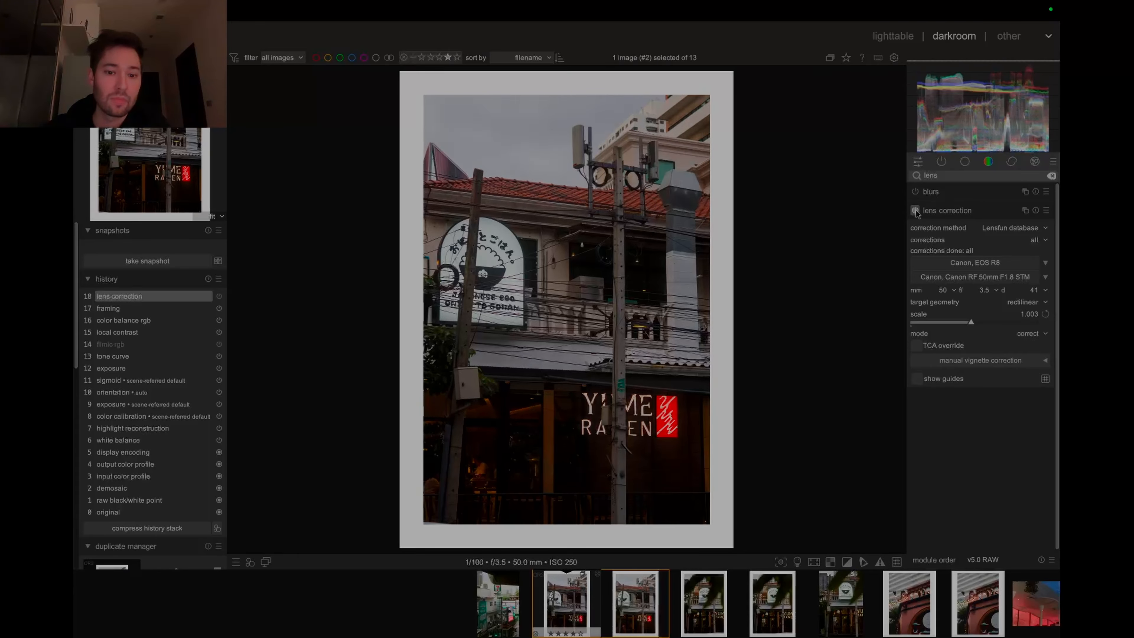
pyautogui.click(914, 212)
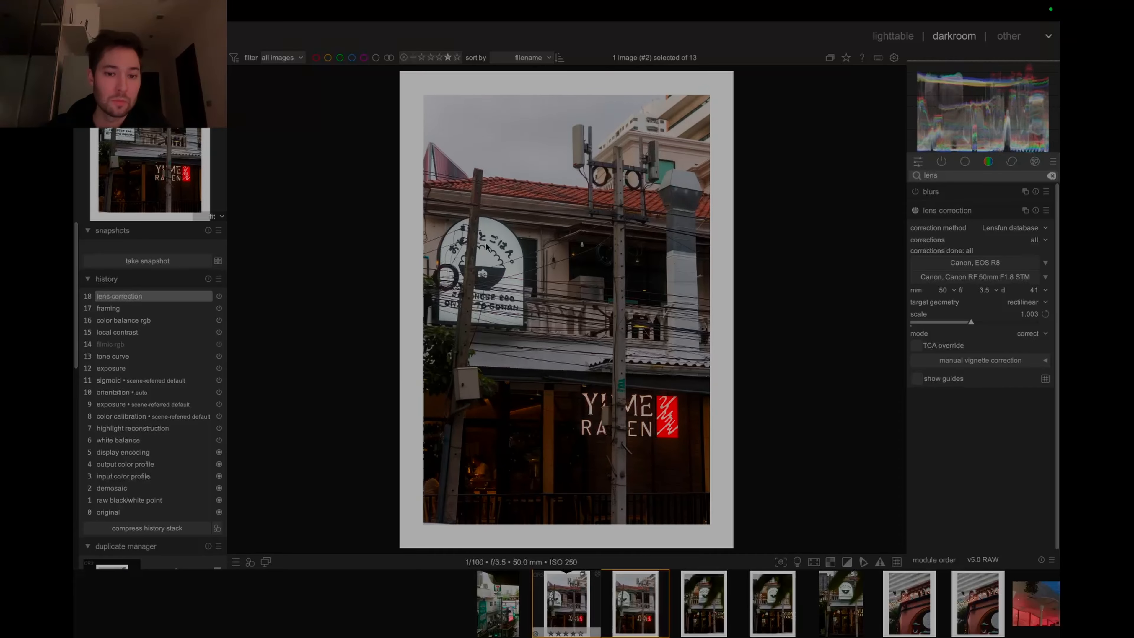
pyautogui.click(949, 211)
# Find the diffuse or sharpen module by searching for "diffuse", enable it and apply its fast sharpness preset
pyautogui.click(952, 175)
pyautogui.write('diffus')
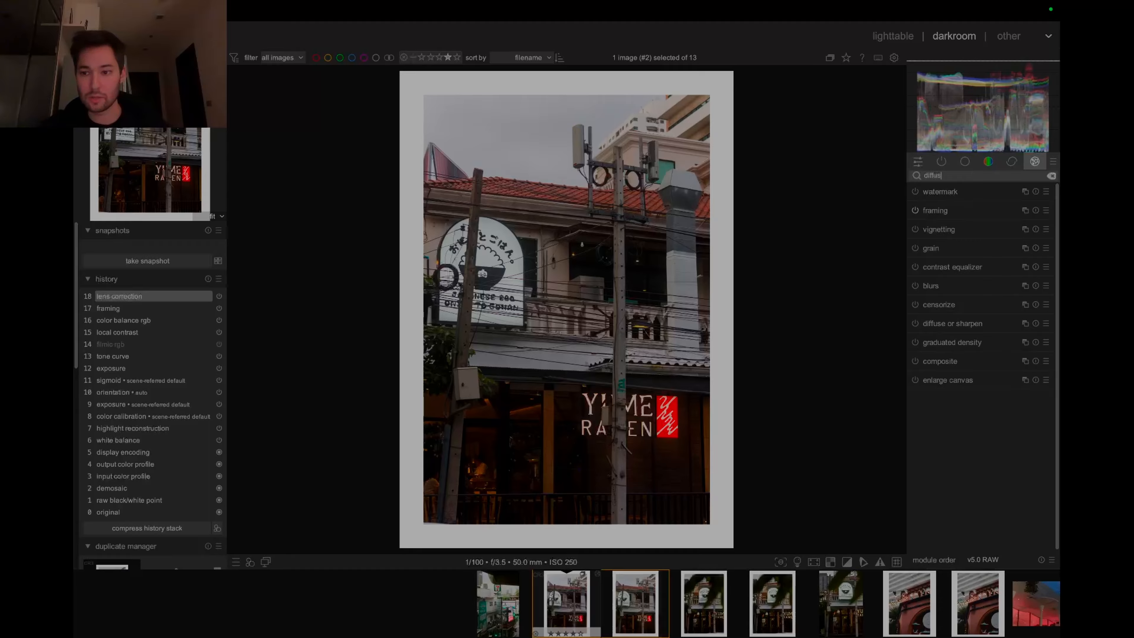
pyautogui.write('e')
pyautogui.click(951, 193)
pyautogui.click(919, 192)
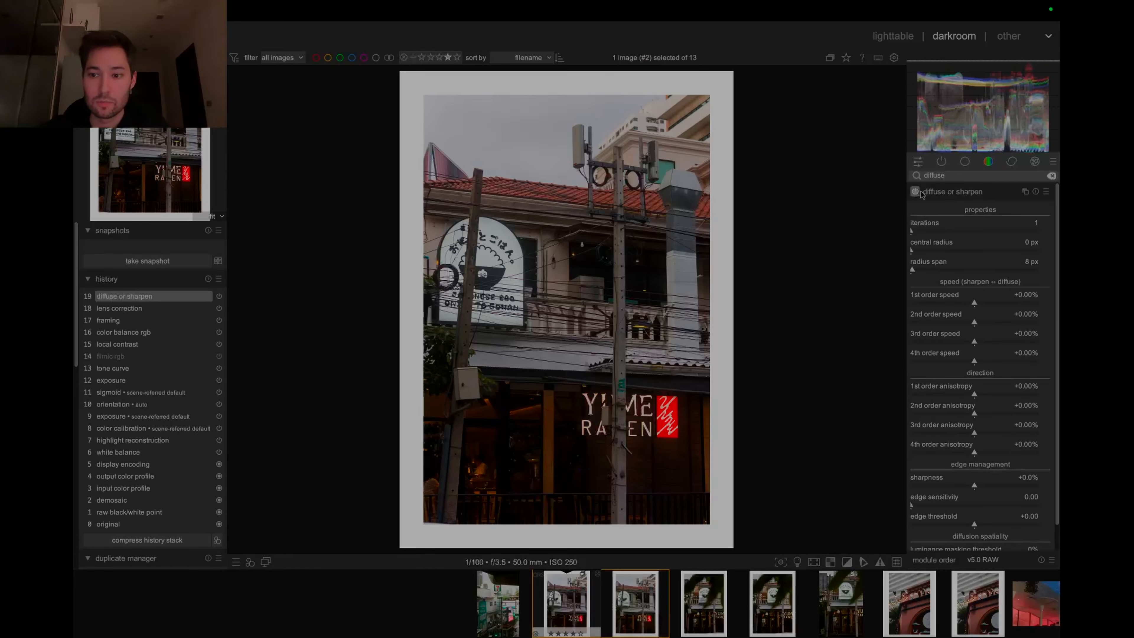
pyautogui.rightClick(937, 193)
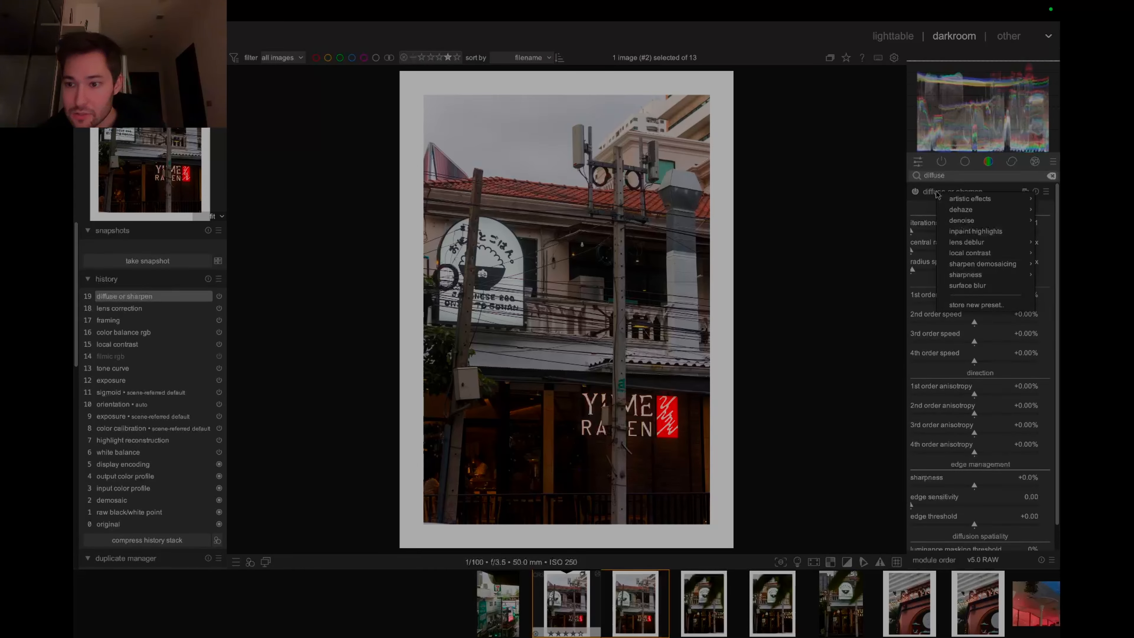
pyautogui.moveTo(970, 273)
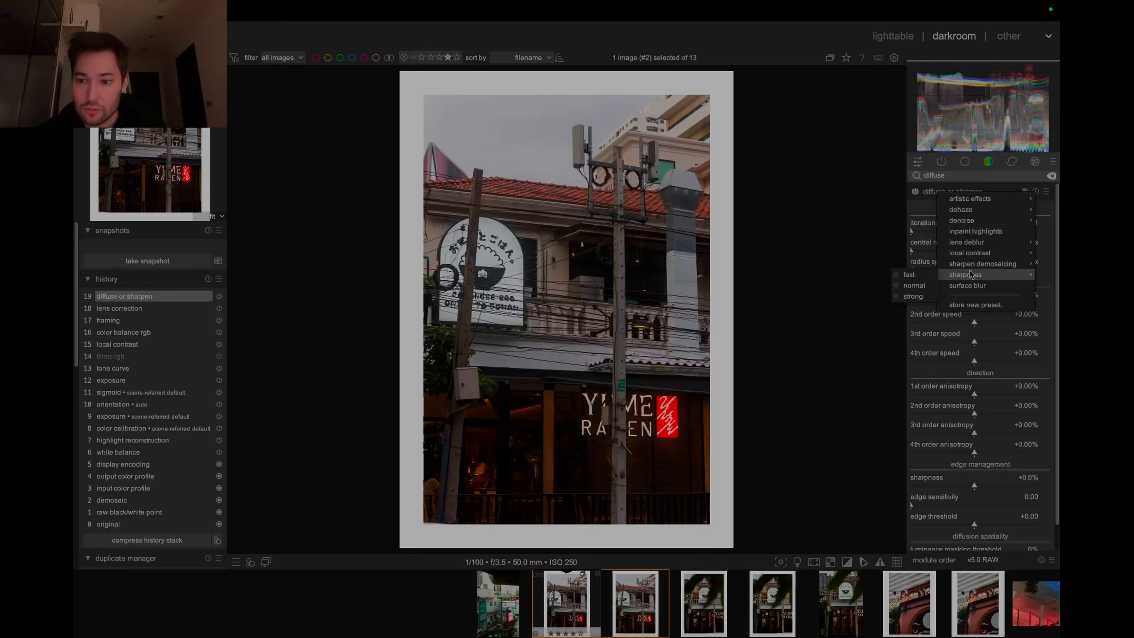
pyautogui.click(921, 272)
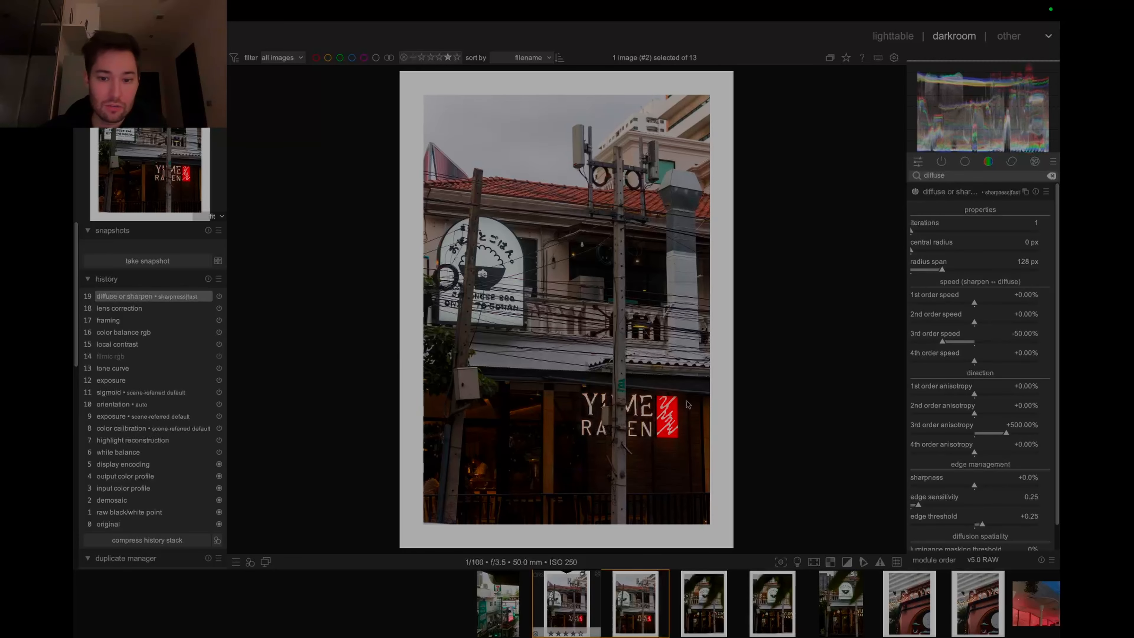
# Examine the sharpened ramen shop photo up close, from the upper sign down to the storefront
pyautogui.scroll(3, 687, 404)
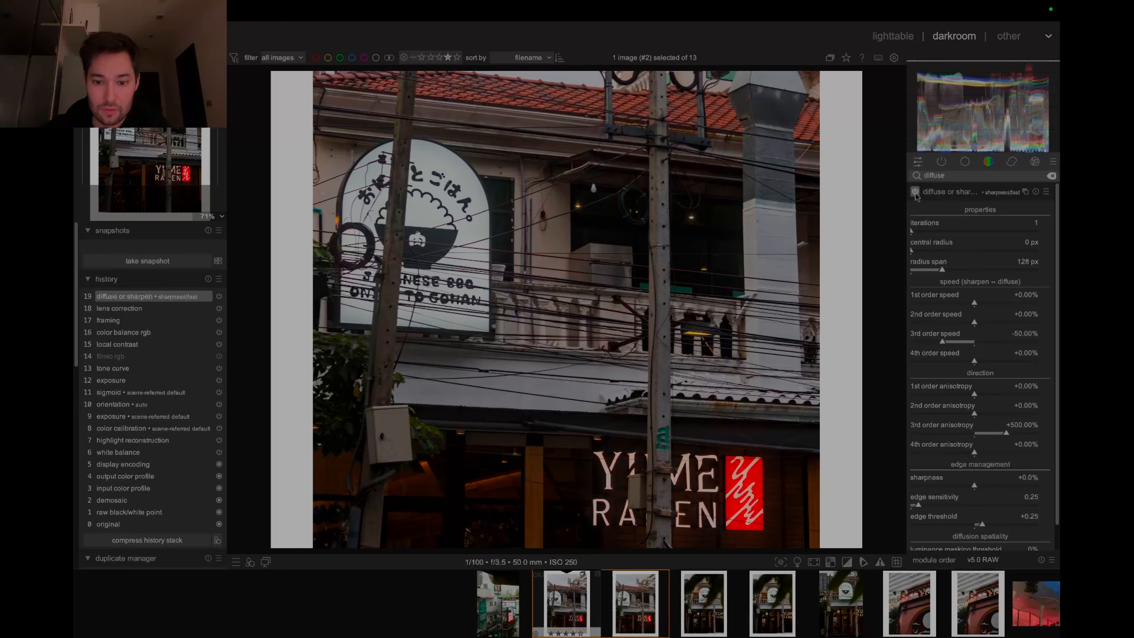
pyautogui.scroll(-3, 682, 270)
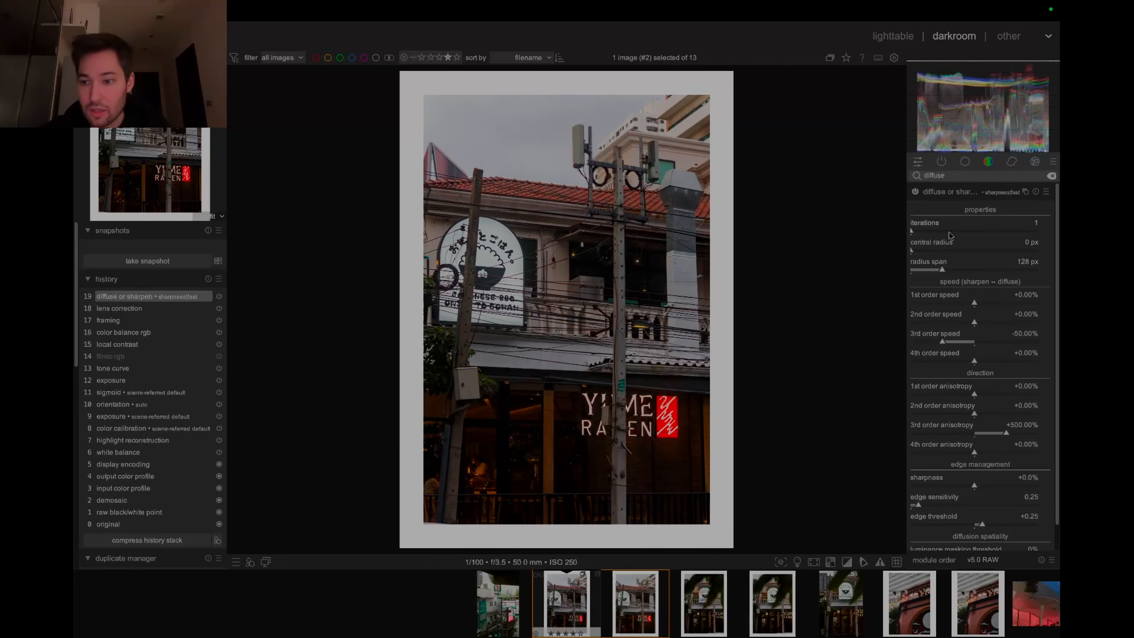
pyautogui.scroll(3, 668, 291)
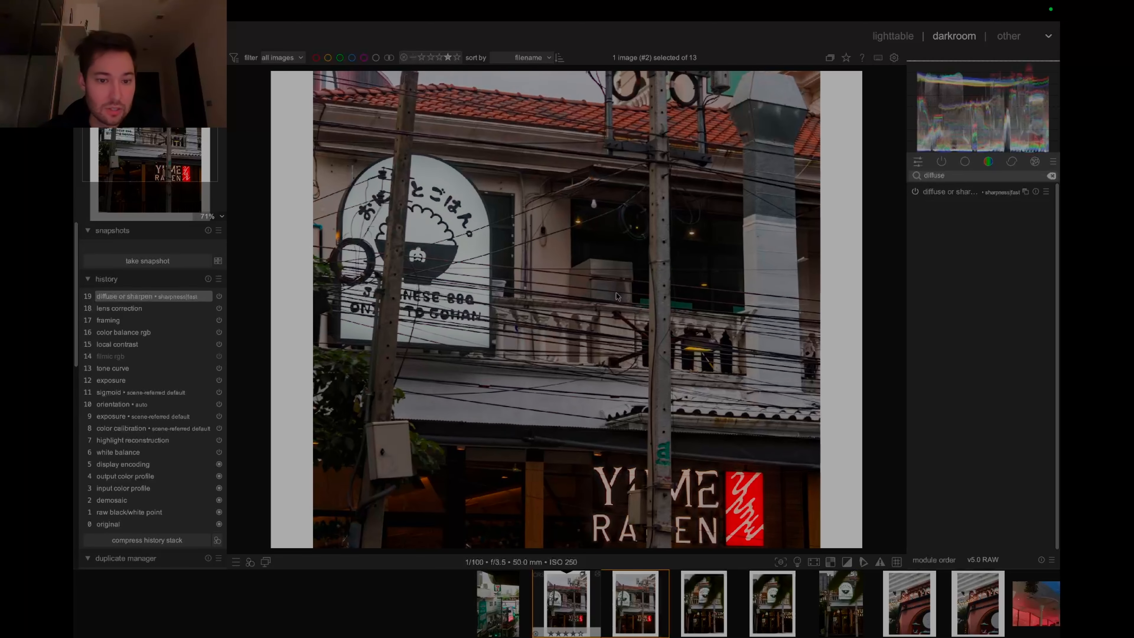
pyautogui.moveTo(619, 383); pyautogui.dragTo(612, 192)
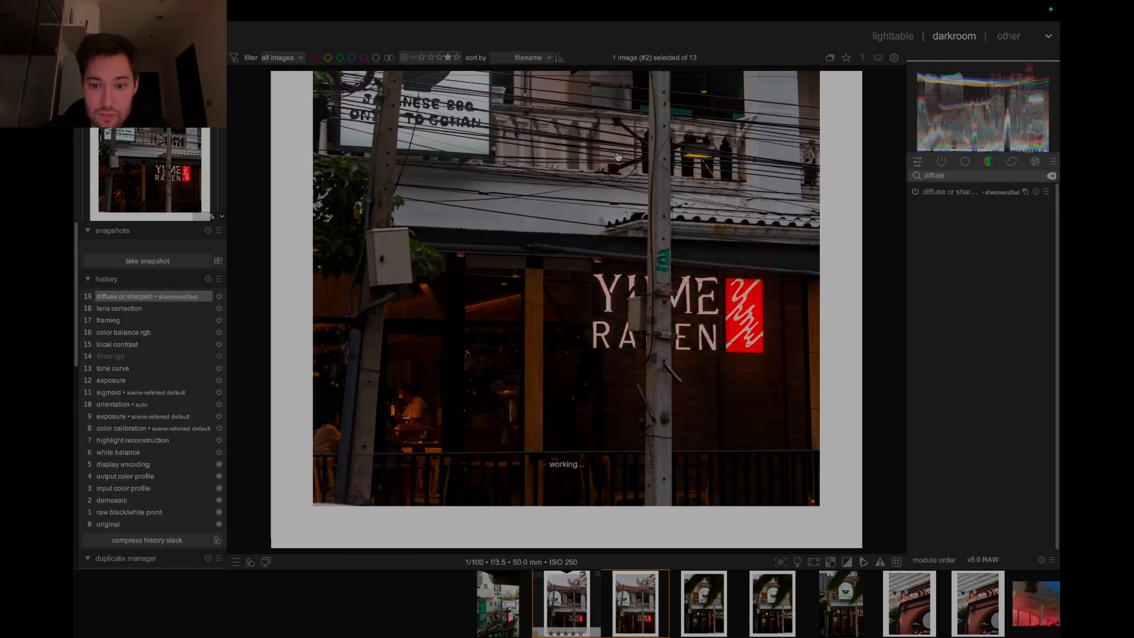
# Switch to the orange building photo with string lights and look over its editing history
pyautogui.press('space')
pyautogui.click(894, 37)
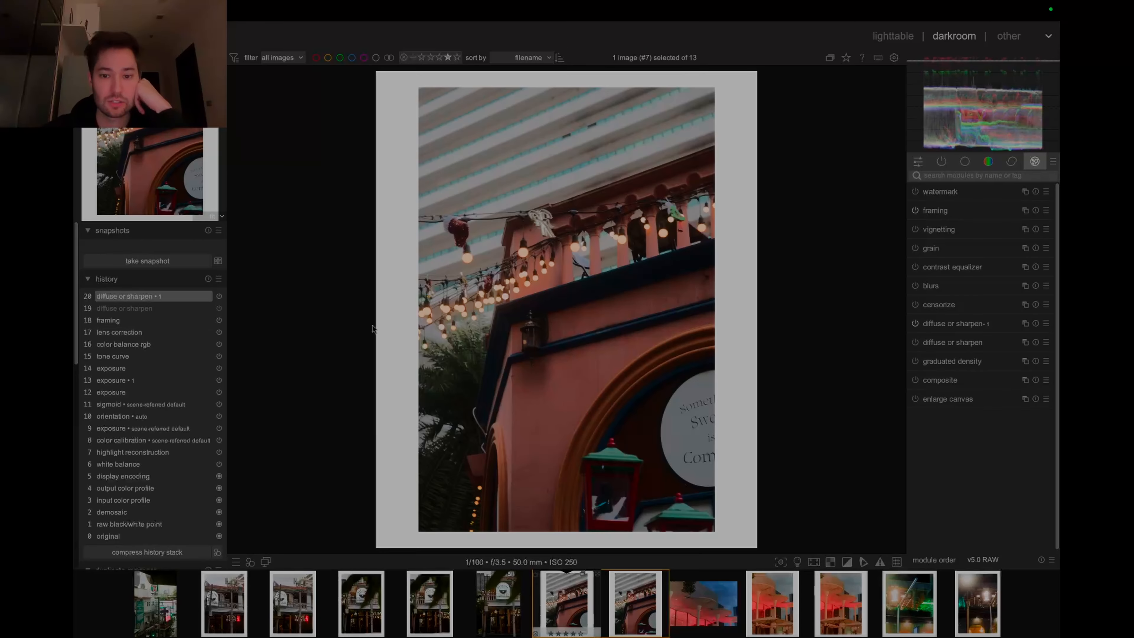
pyautogui.scroll(-5, 108, 345)
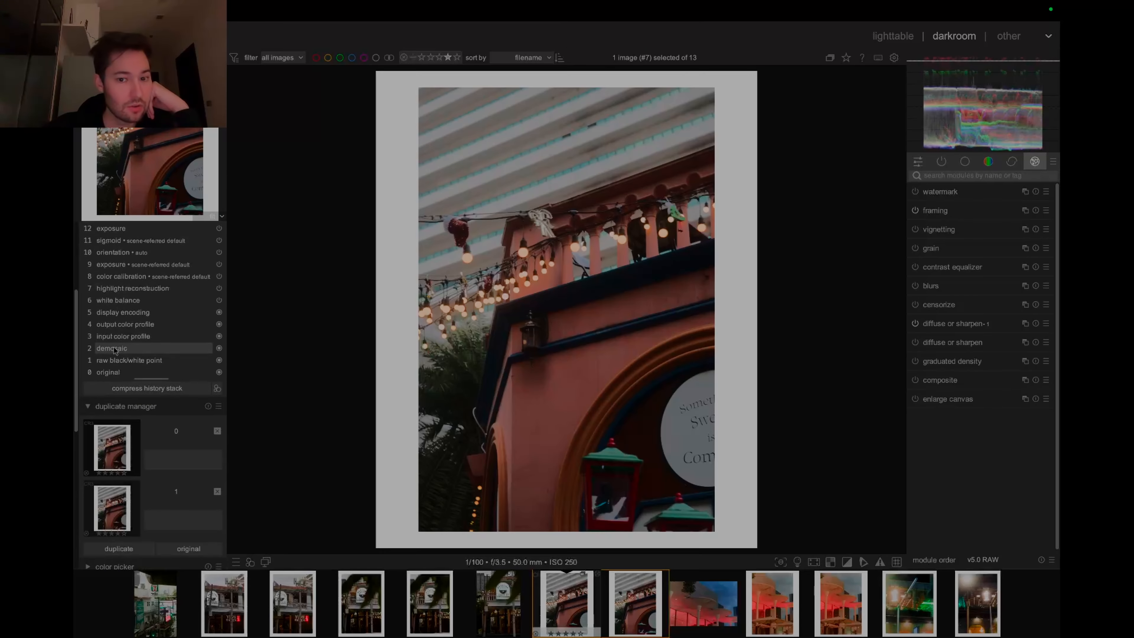
pyautogui.scroll(3, 134, 365)
# Step through the orange building photo's history from the scene-referred default exposure to the "exposure 1" entry, comparing the states
pyautogui.click(137, 345)
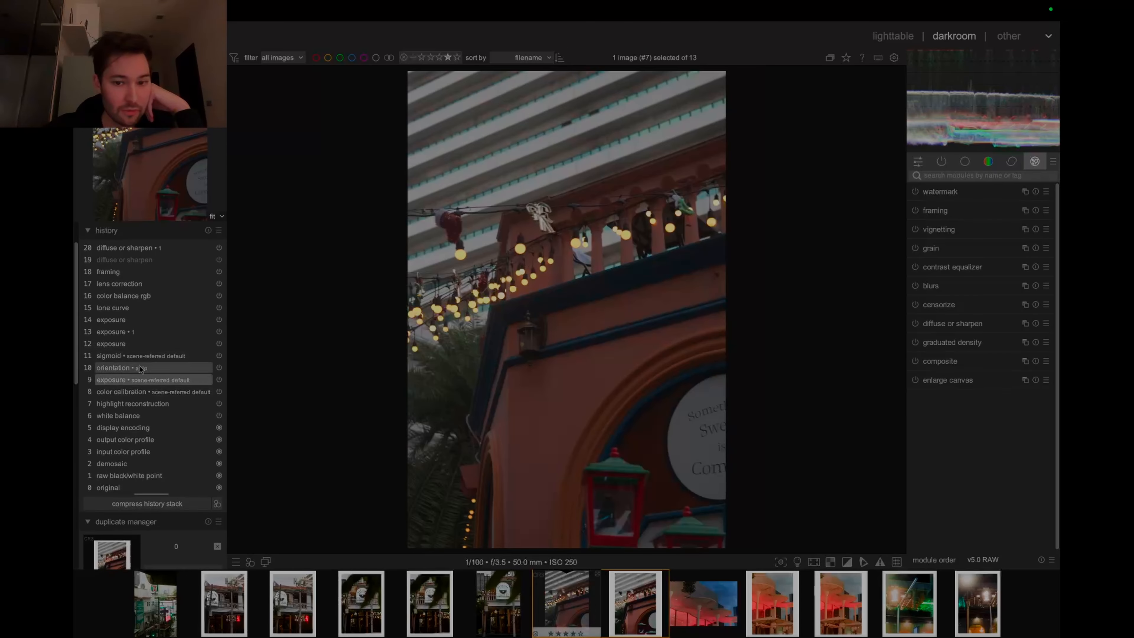
pyautogui.click(135, 367)
pyautogui.click(137, 356)
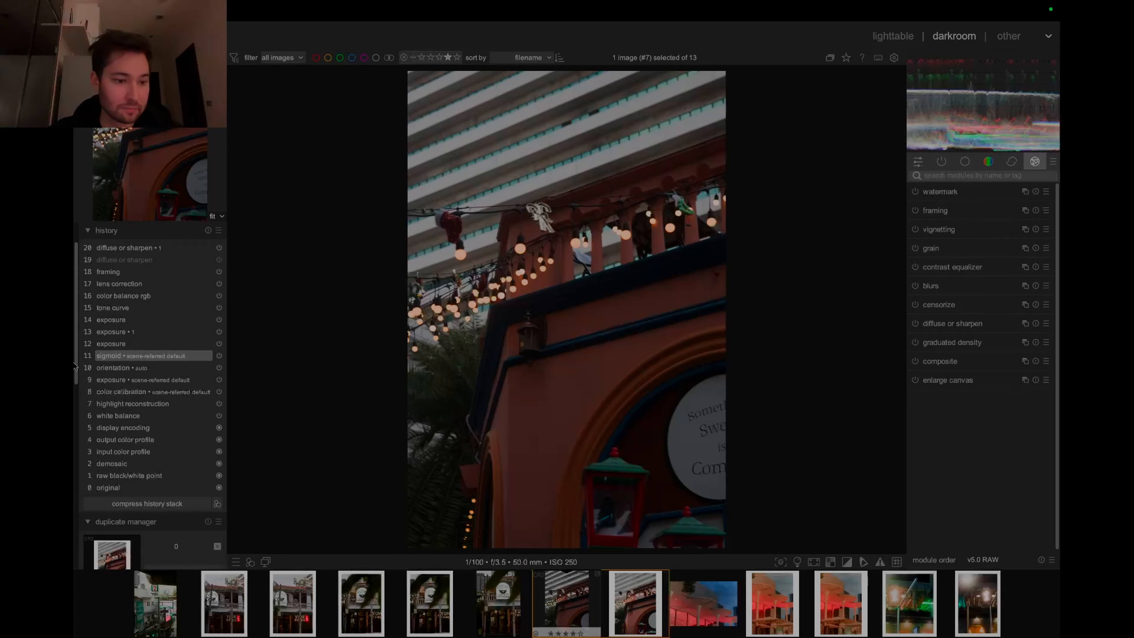
pyautogui.click(143, 342)
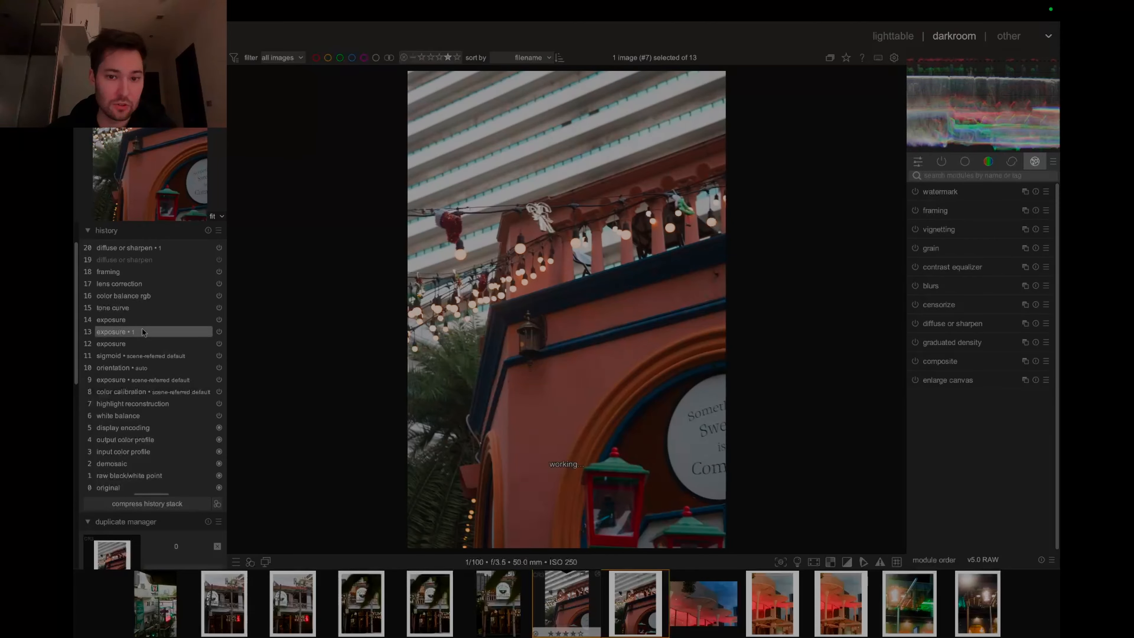
pyautogui.click(142, 331)
pyautogui.click(128, 343)
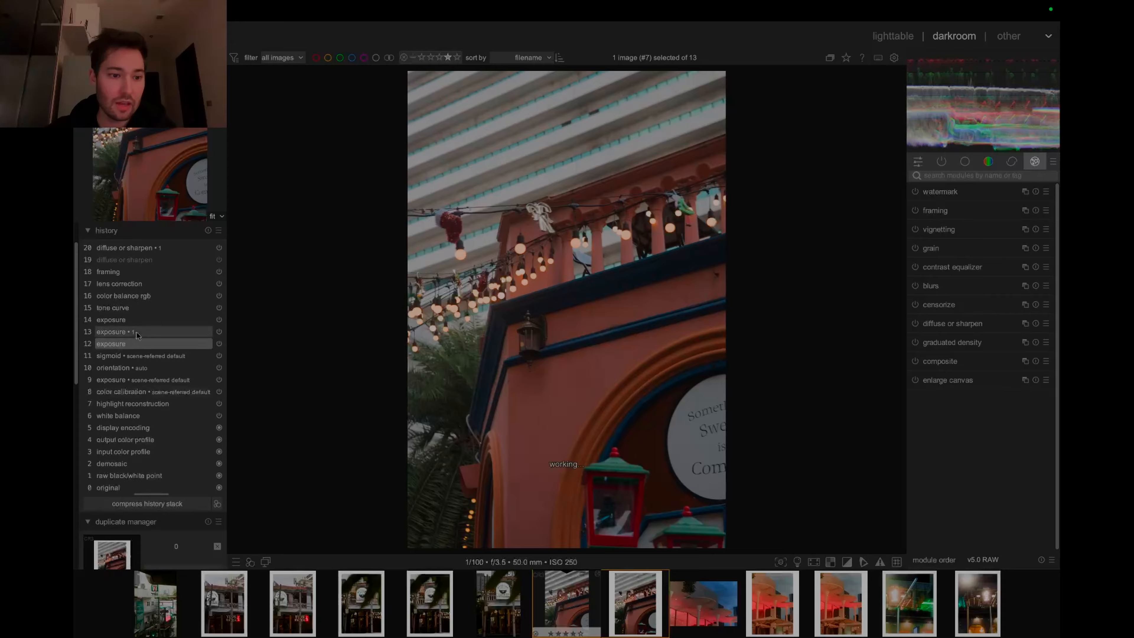
pyautogui.click(136, 332)
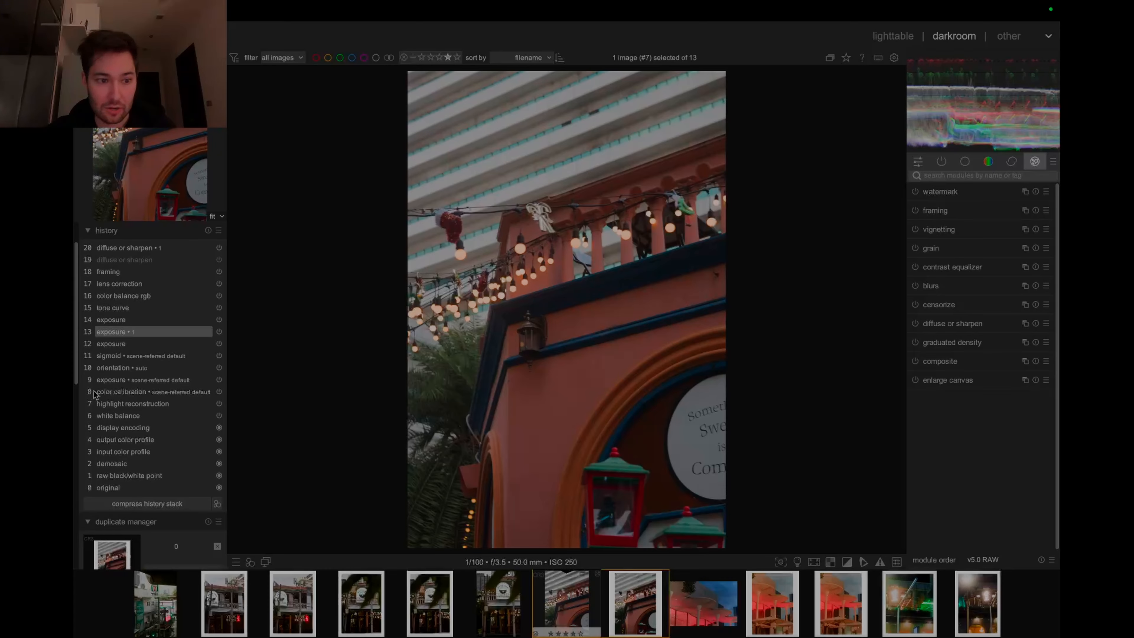
# Return the photo to history entry 12, exposure, then search for "exposure" and show the module's settings
pyautogui.click(120, 345)
pyautogui.click(940, 176)
pyautogui.write('exposure')
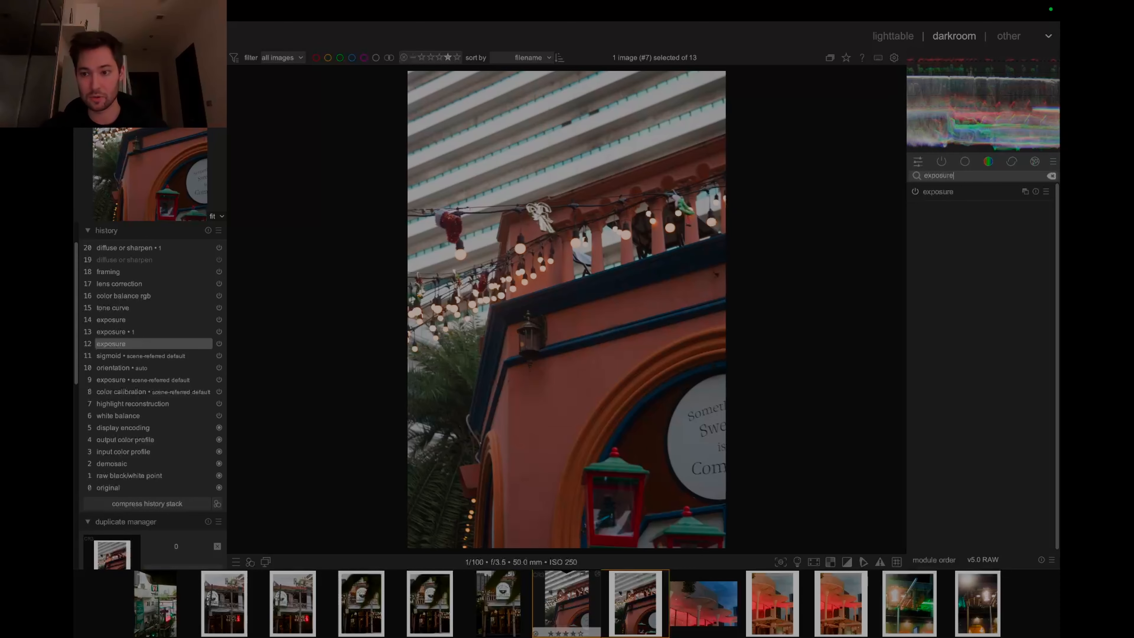
pyautogui.click(938, 193)
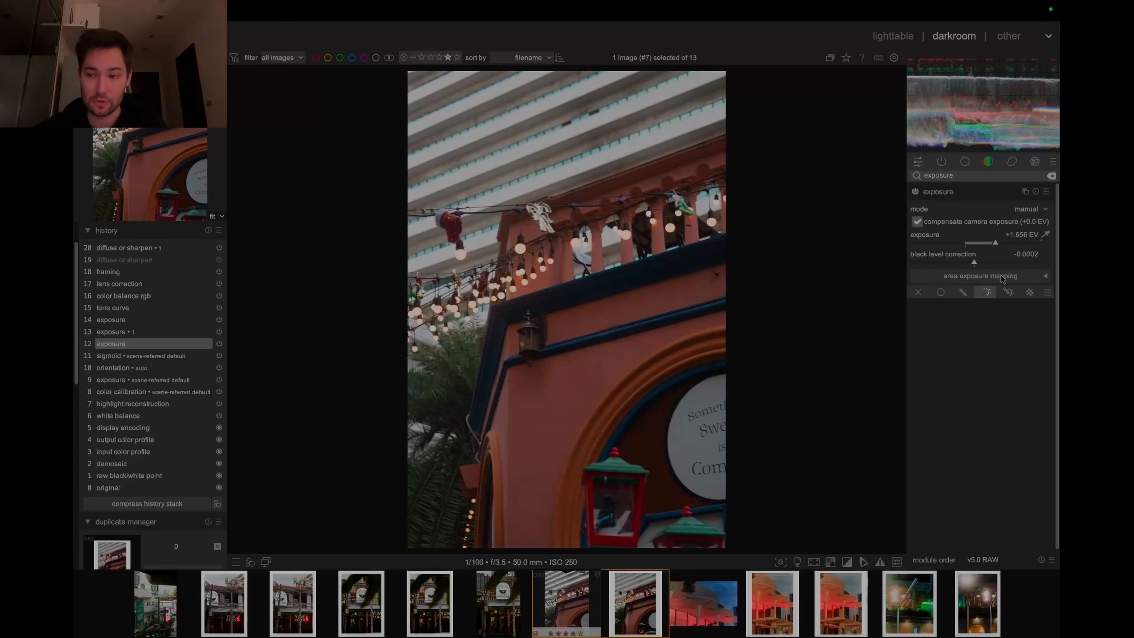
# Add a new instance of the exposure module and lower its exposure to about -0.594 EV
pyautogui.click(1025, 192)
pyautogui.click(985, 205)
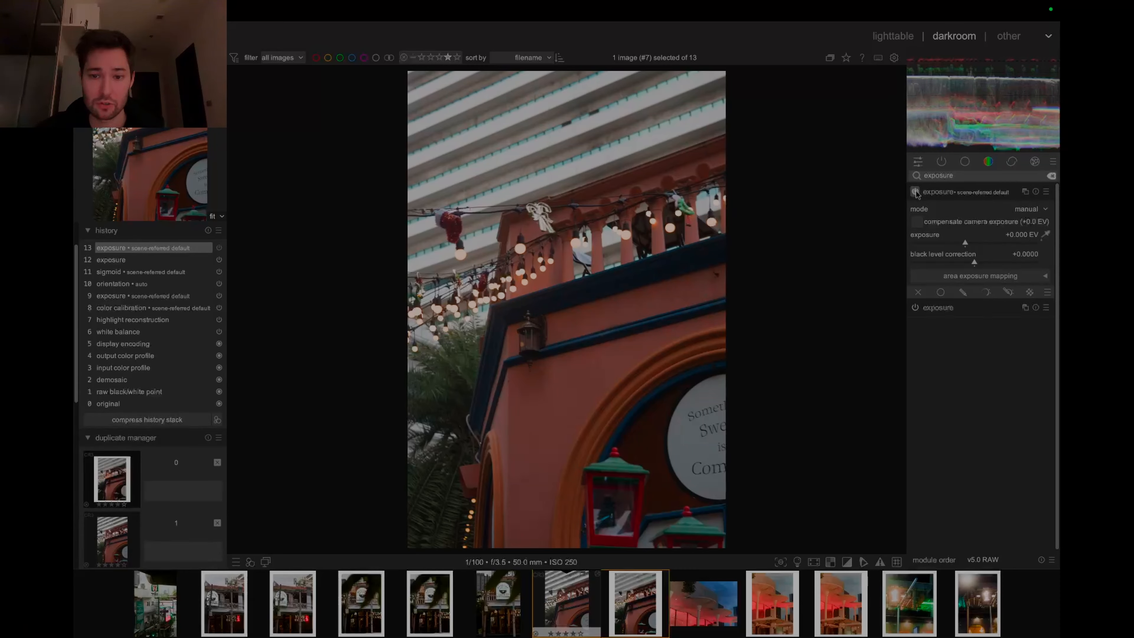
pyautogui.click(965, 245)
pyautogui.moveTo(965, 245); pyautogui.dragTo(954, 242)
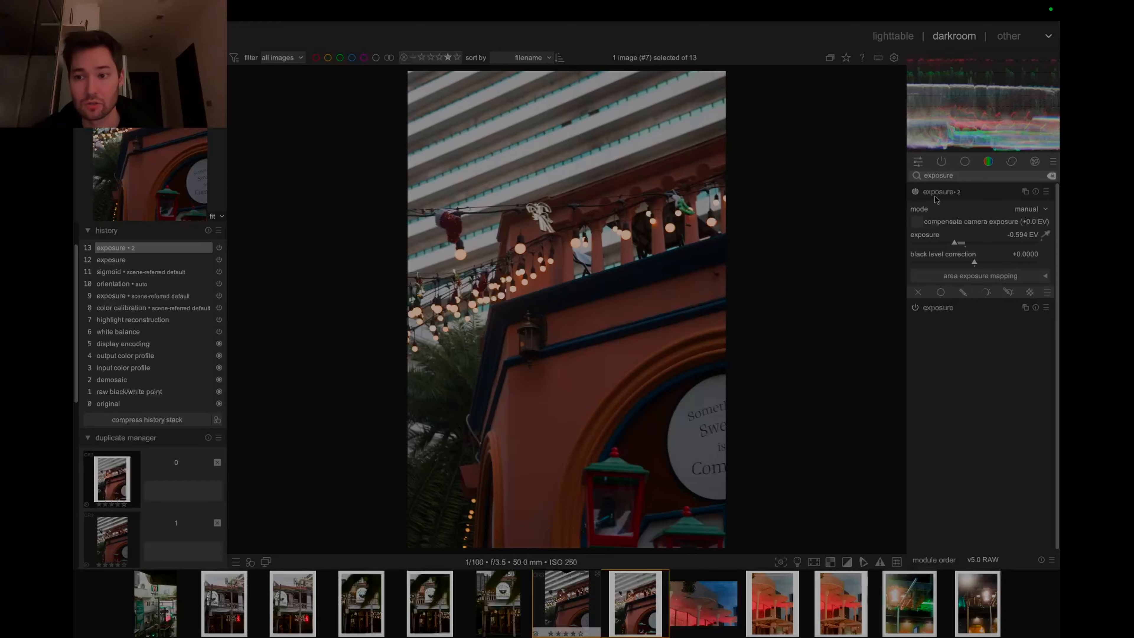
# Enable a parametric mask on the new exposure instance and turn the mask overlay on and off to check its coverage
pyautogui.click(988, 293)
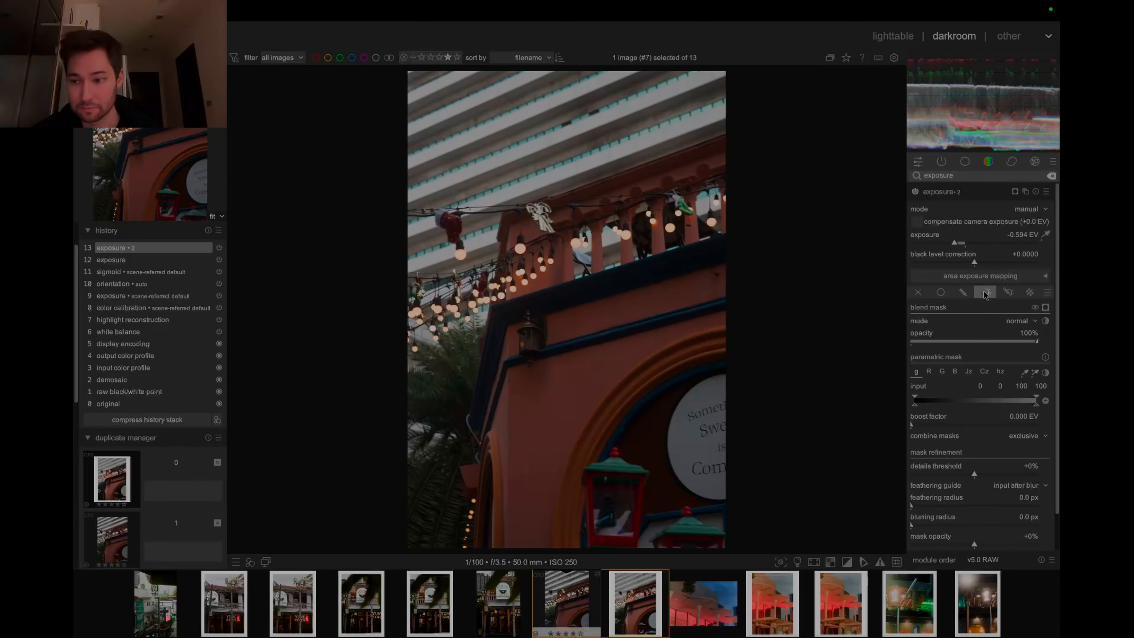
pyautogui.click(1045, 308)
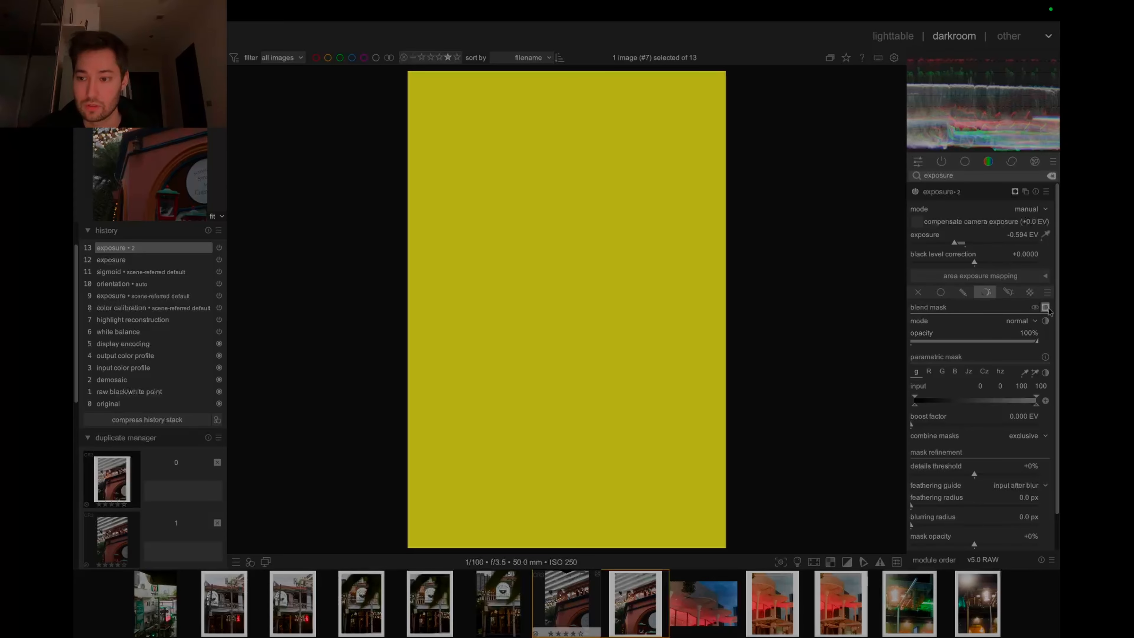
pyautogui.click(1046, 309)
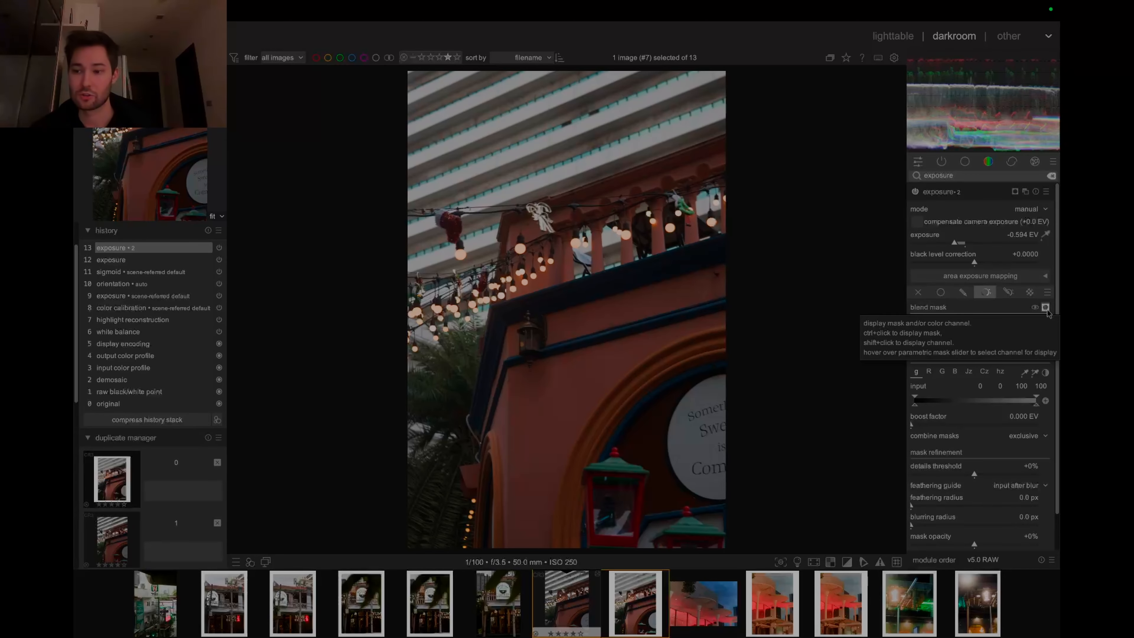
# Restrict the new exposure instance's parametric mask to the brighter areas by setting the gray input's lower range to 14.9 and 40.4
pyautogui.click(1046, 309)
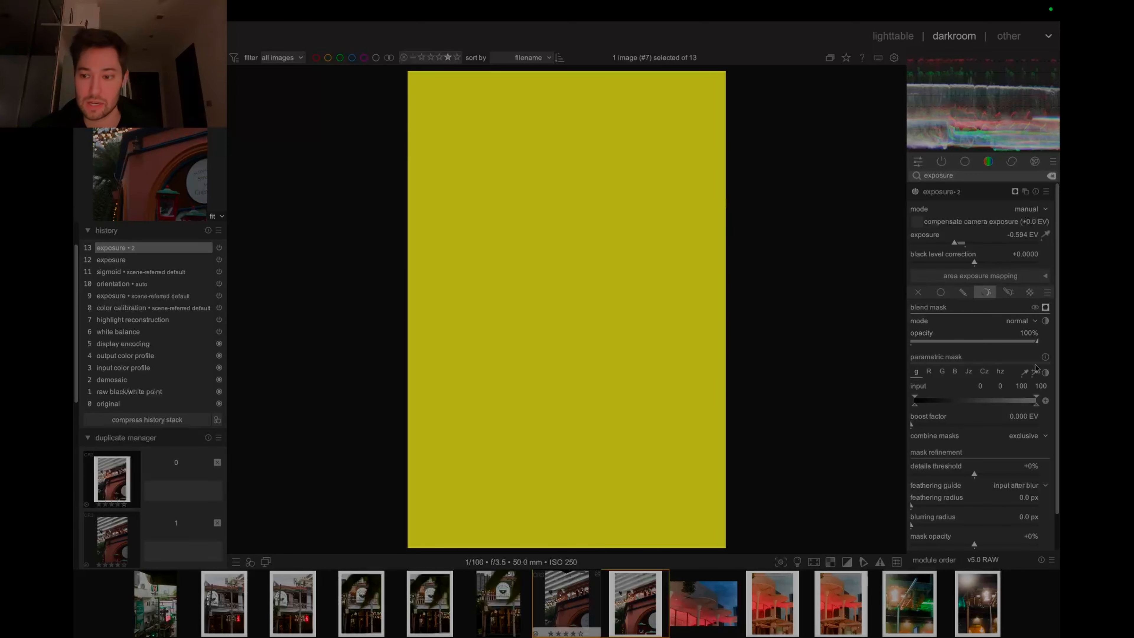
pyautogui.moveTo(1036, 407); pyautogui.dragTo(1017, 408)
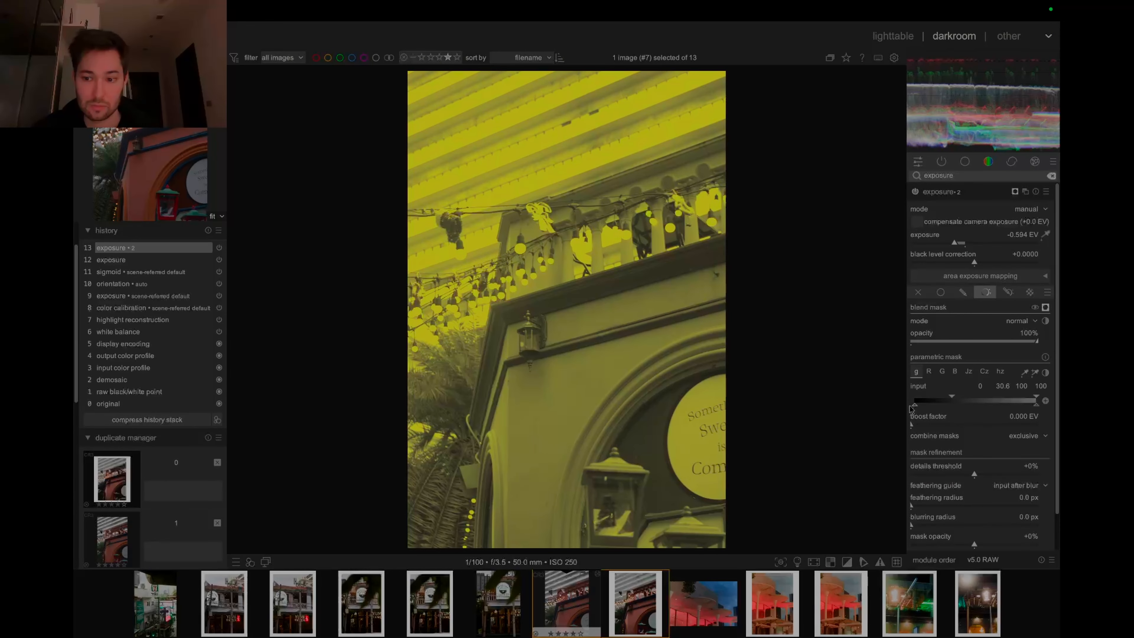
pyautogui.moveTo(915, 406); pyautogui.dragTo(937, 408)
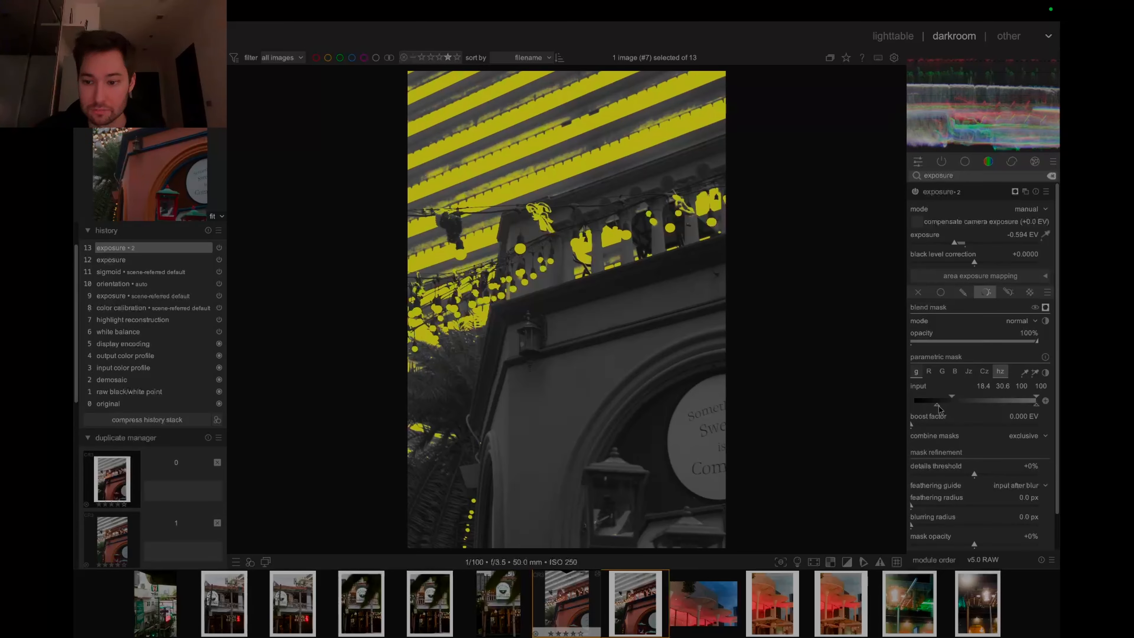
pyautogui.moveTo(939, 408); pyautogui.dragTo(963, 400)
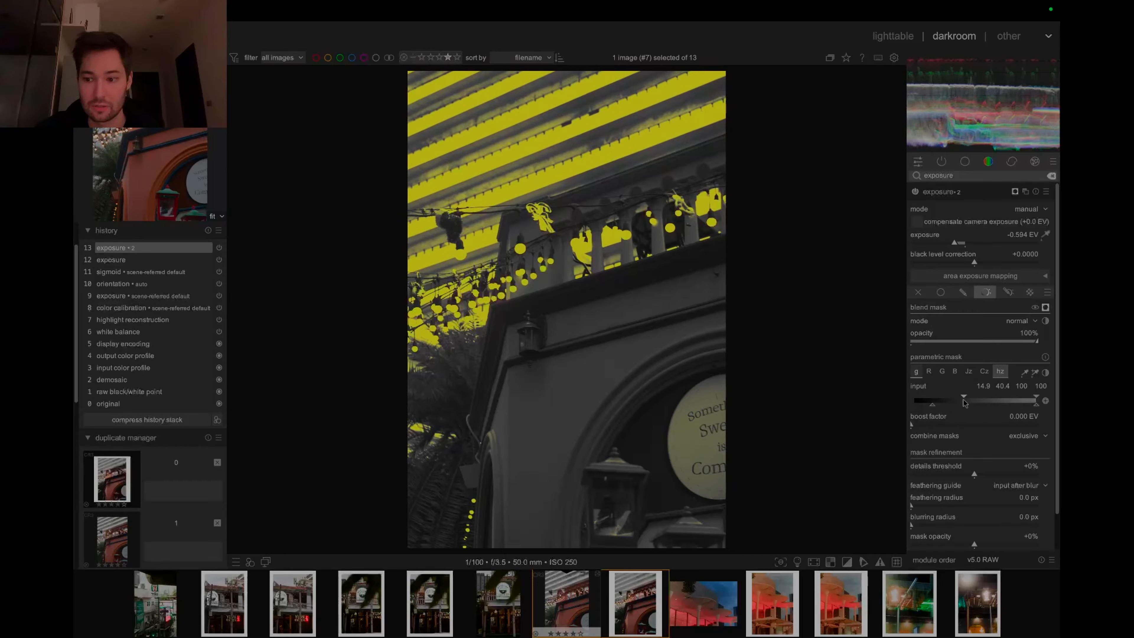
pyautogui.click(1046, 307)
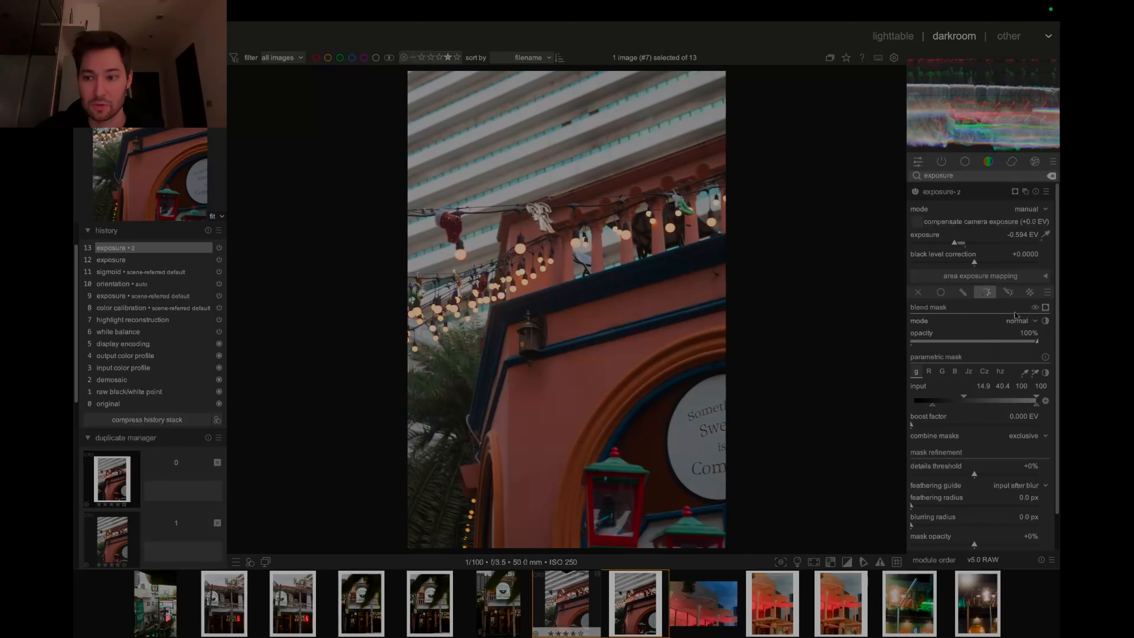
# Switch the masked exposure instance off and on repeatedly to compare its effect on the bright areas
pyautogui.click(915, 192)
pyautogui.click(916, 192)
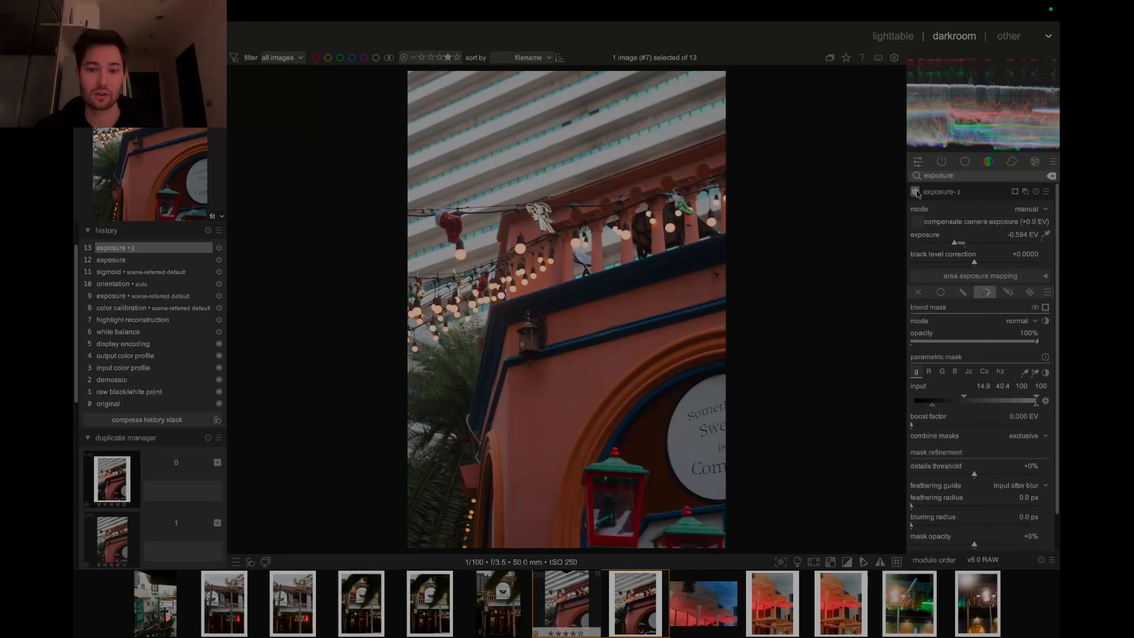
pyautogui.click(915, 191)
pyautogui.click(916, 191)
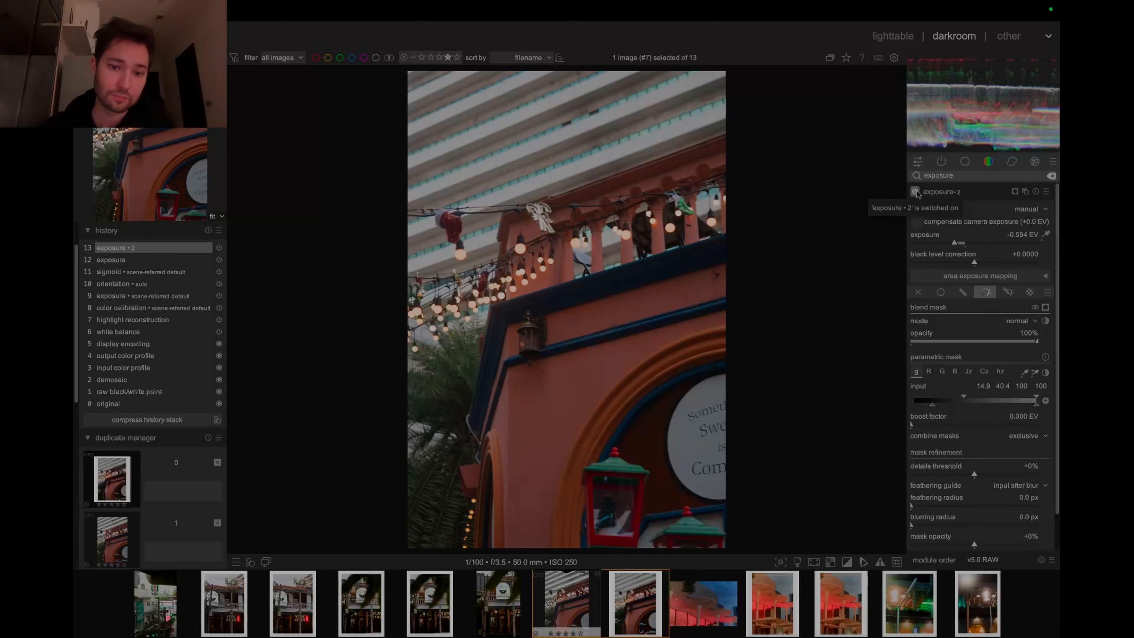
pyautogui.click(915, 192)
pyautogui.click(915, 192)
pyautogui.click(916, 192)
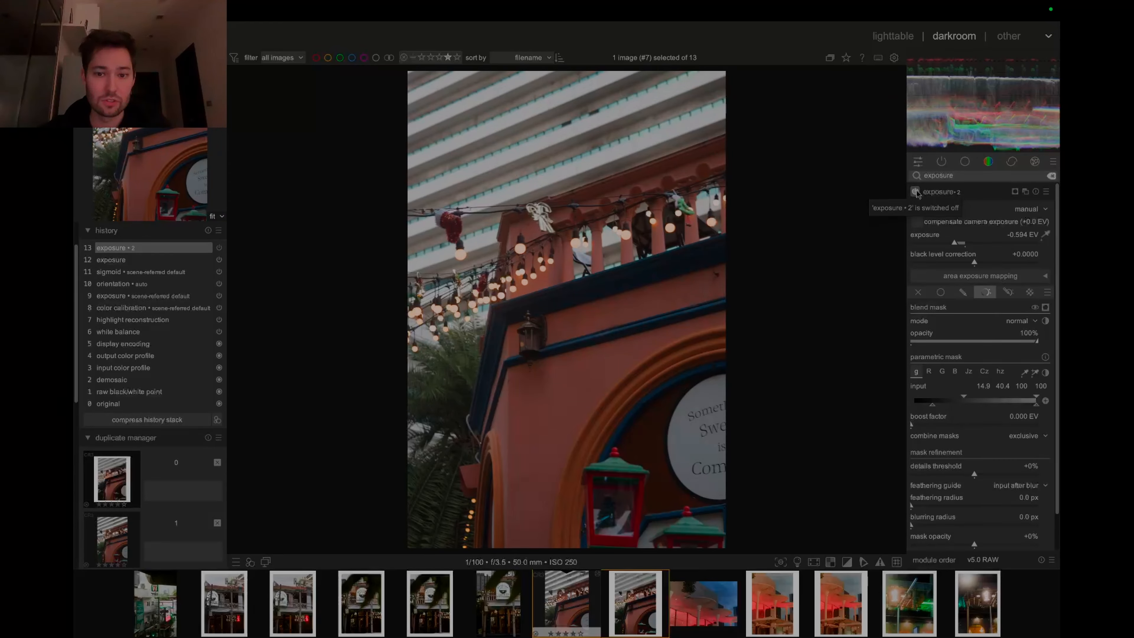
pyautogui.click(916, 192)
pyautogui.click(915, 192)
pyautogui.click(916, 192)
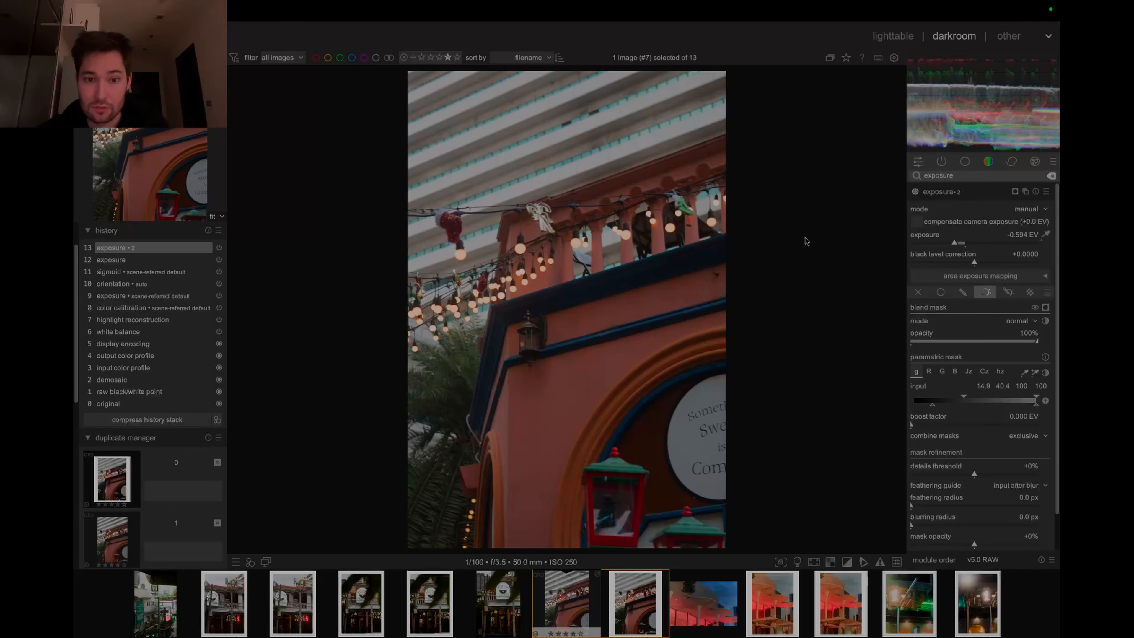
# Collapse the exposure settings, search the modules for "tone", and enable the tone curve module
pyautogui.click(958, 194)
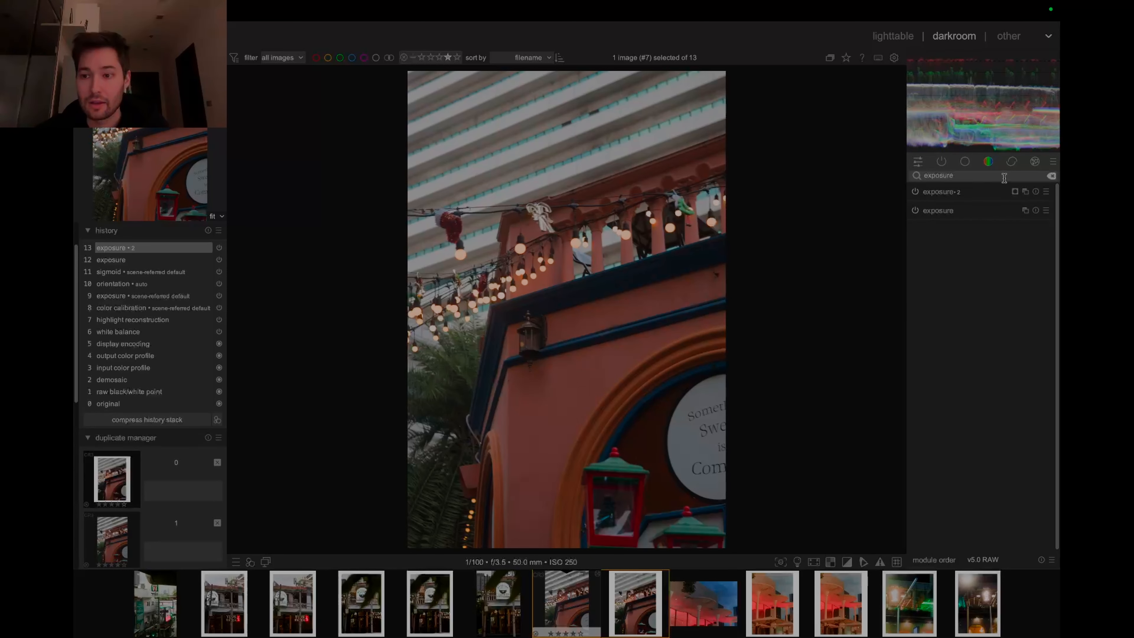
pyautogui.click(1052, 177)
pyautogui.write('tone')
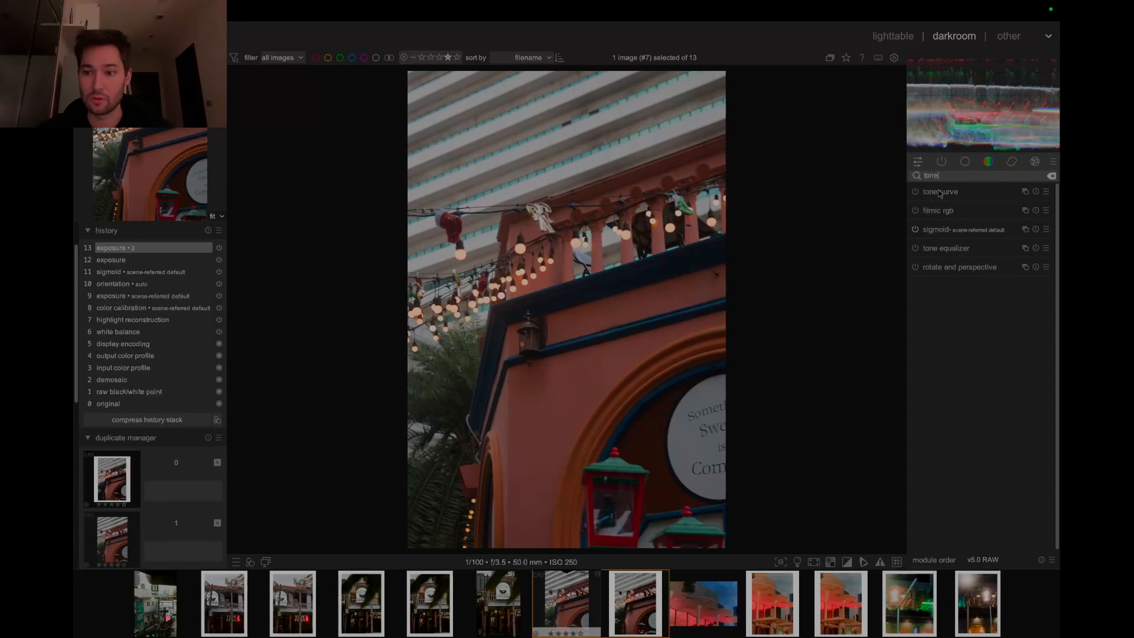
pyautogui.click(940, 192)
pyautogui.click(915, 192)
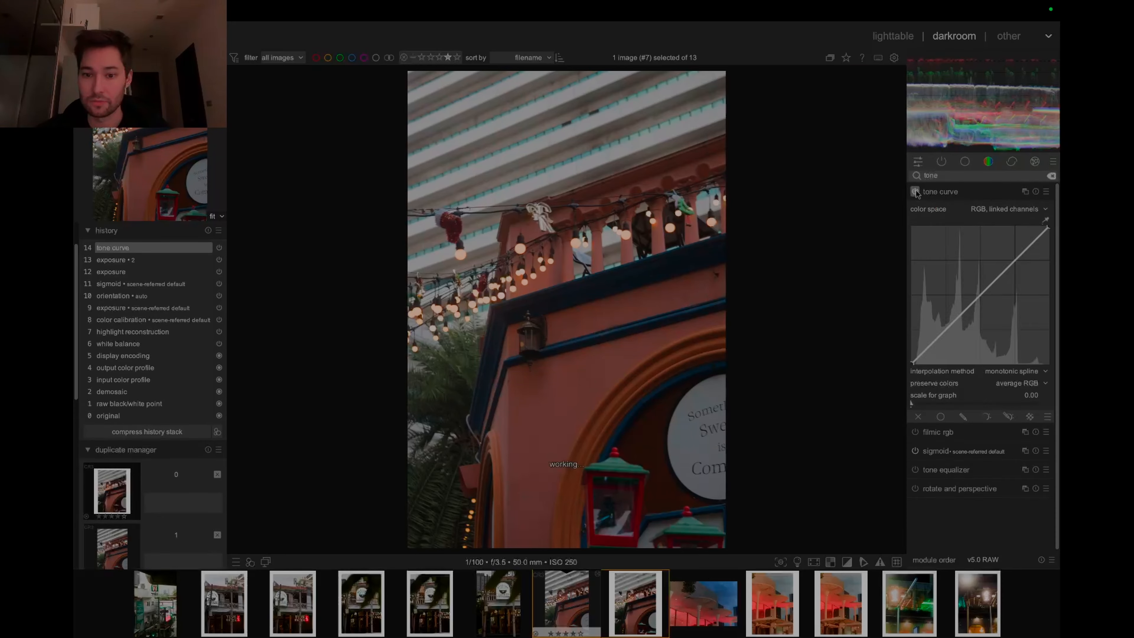
# Shape the tone curve with several points, darkening the shadows and lowering the white end, and compare the result with the module off
pyautogui.moveTo(1007, 273); pyautogui.dragTo(1005, 271)
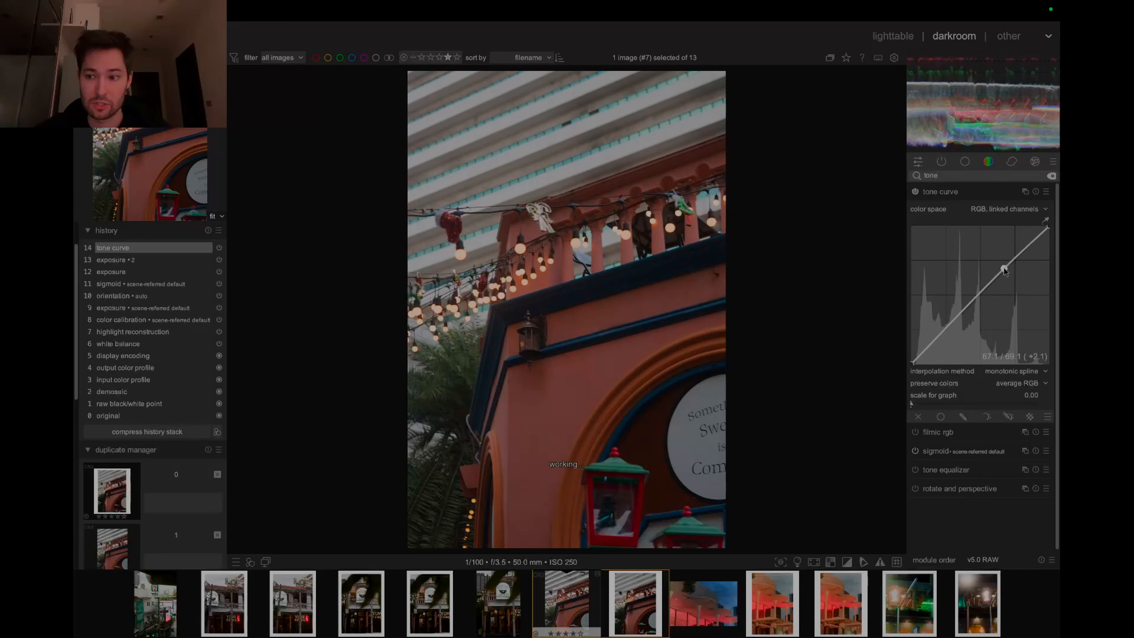
pyautogui.moveTo(940, 333); pyautogui.dragTo(991, 281)
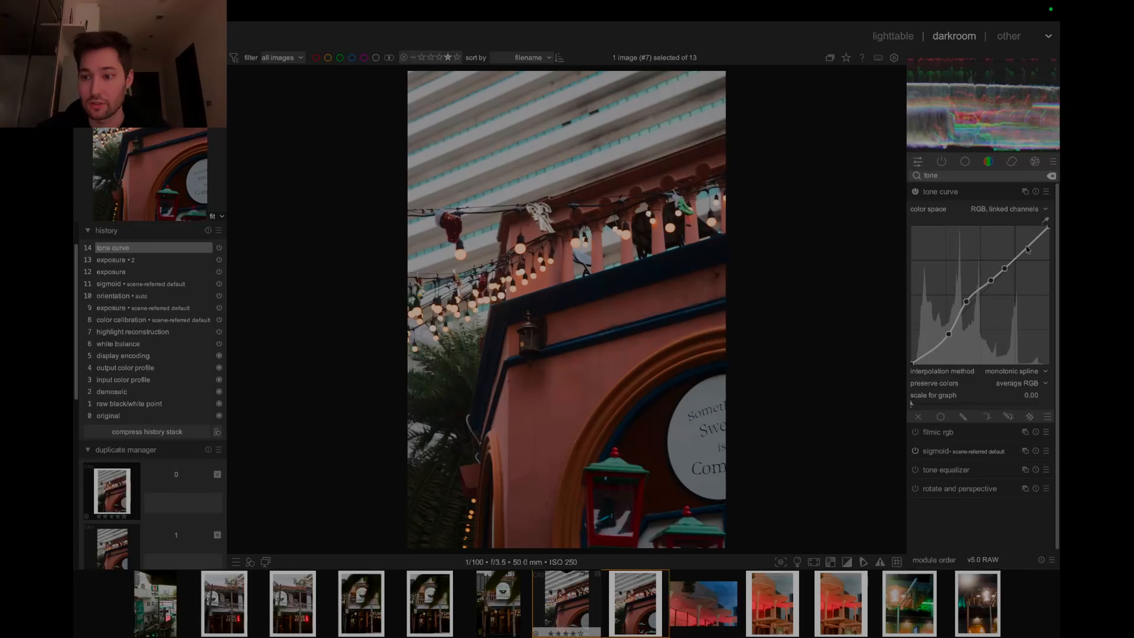
pyautogui.moveTo(1026, 249); pyautogui.dragTo(1054, 243)
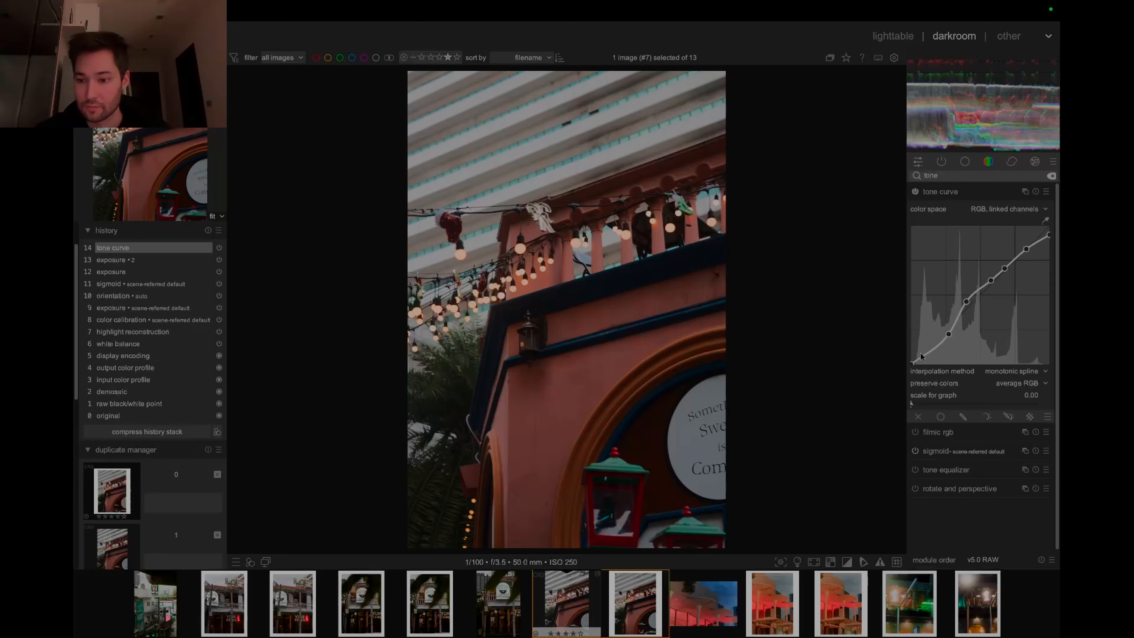
pyautogui.click(915, 191)
pyautogui.click(916, 191)
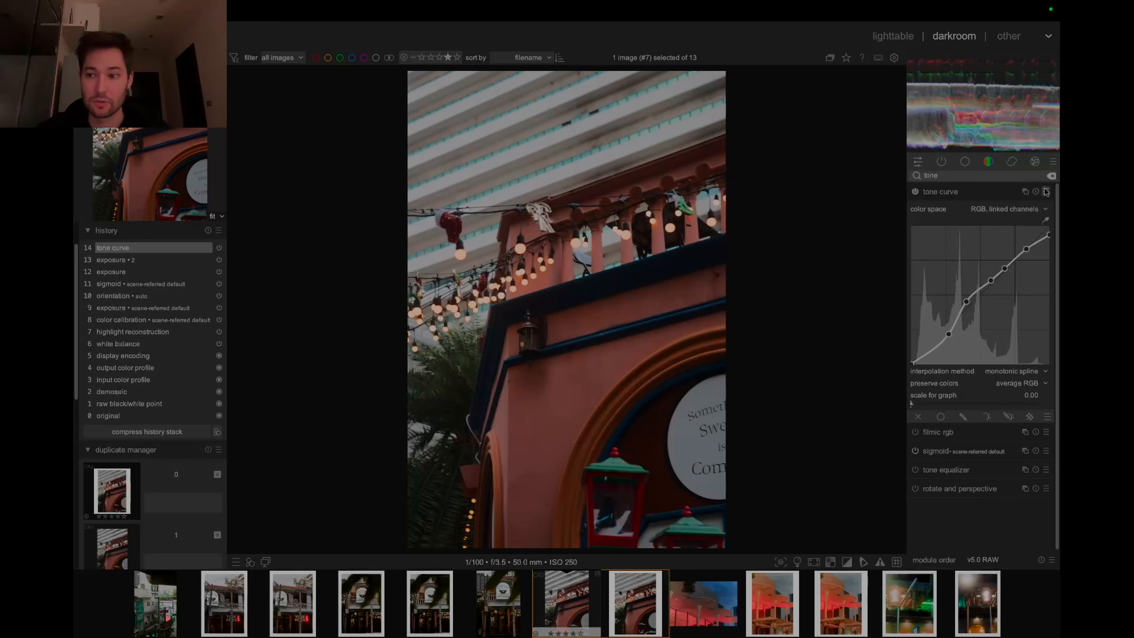
# Search the modules for "diffuse" and apply the bloom artistic effects preset to diffuse or sharpen
pyautogui.click(1051, 175)
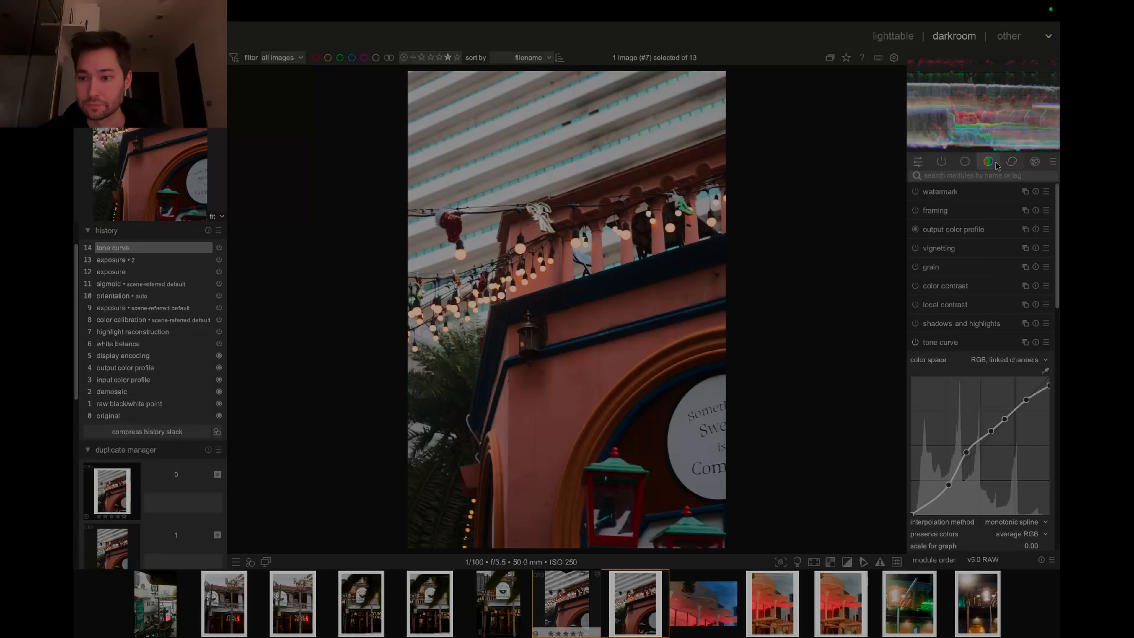
pyautogui.click(986, 175)
pyautogui.write('diffuse')
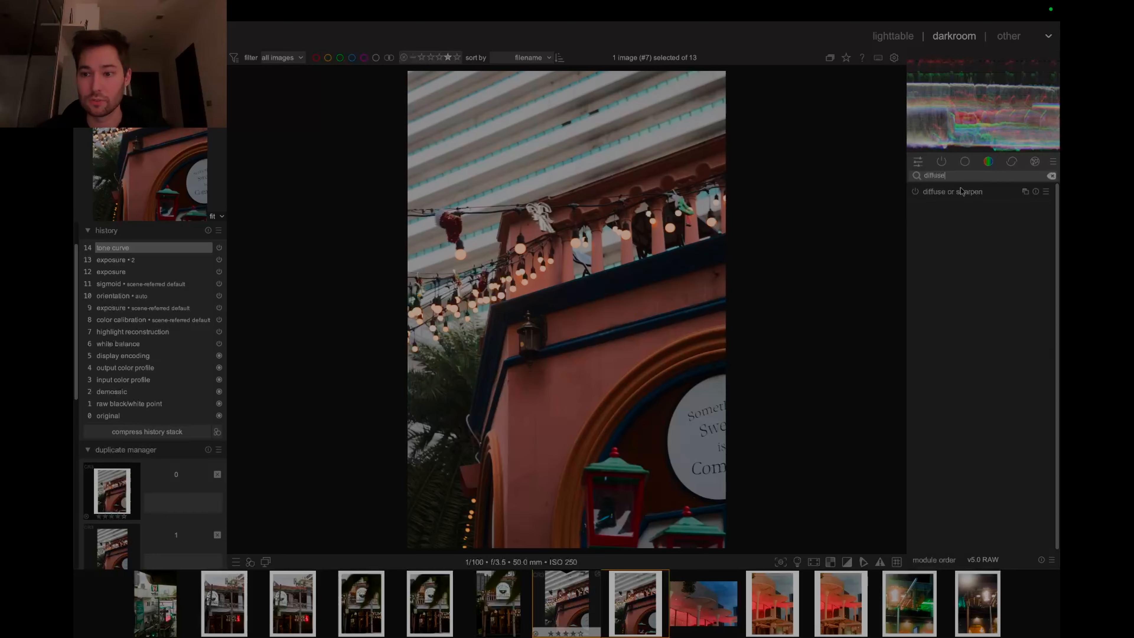
pyautogui.click(962, 192)
pyautogui.rightClick(960, 193)
pyautogui.moveTo(968, 201)
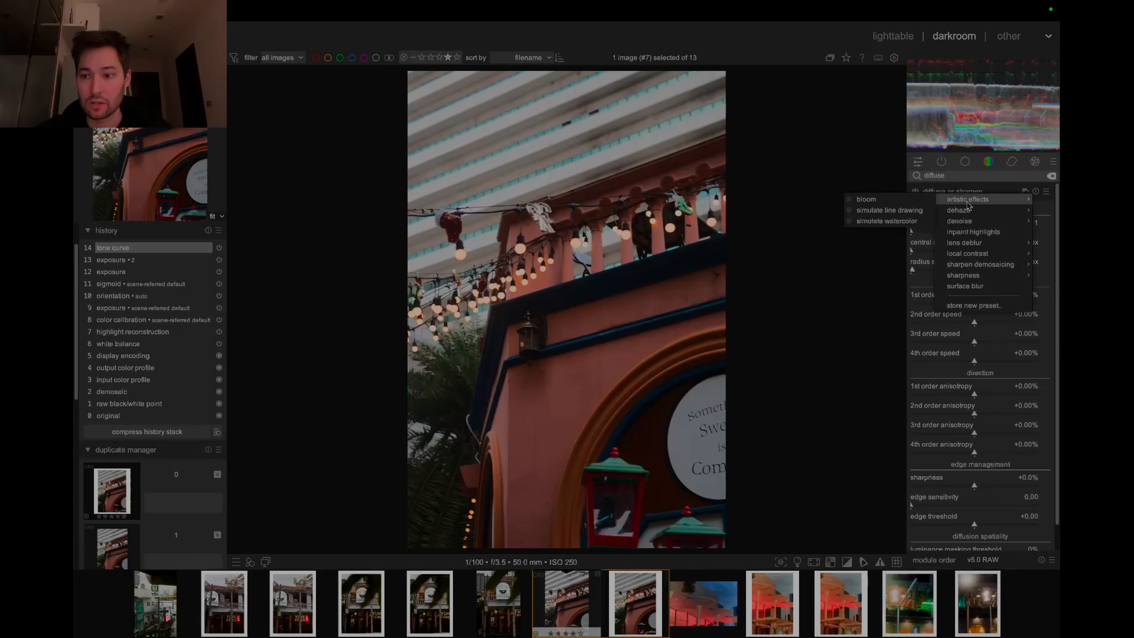
pyautogui.click(866, 200)
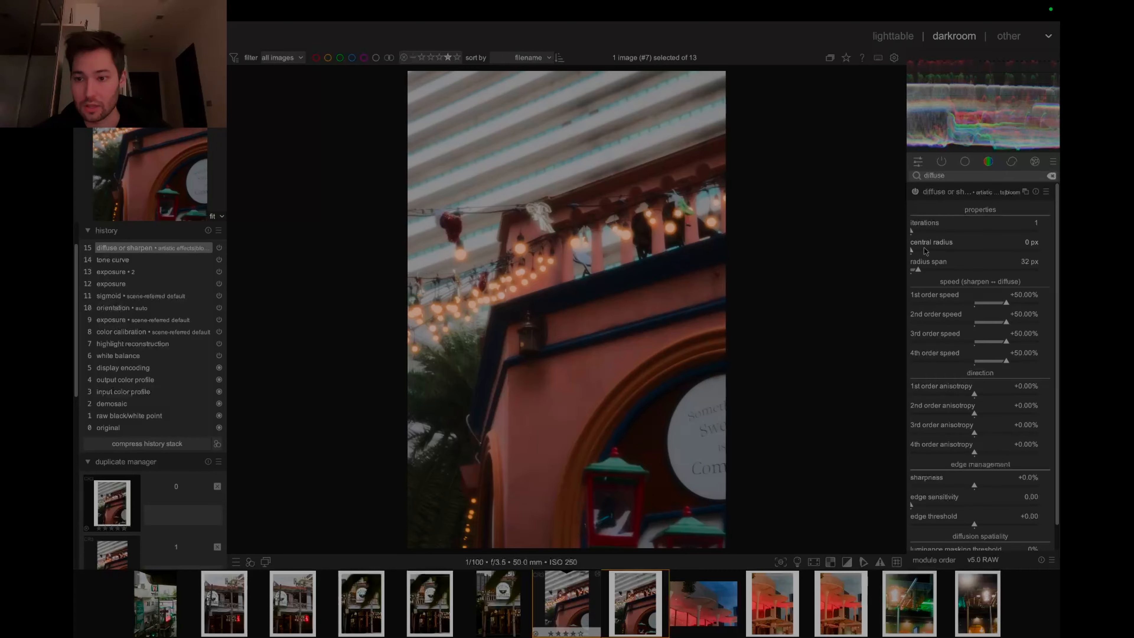
# Raise the bloom's radius span to 92 px and reduce its strength with a uniform blend at low opacity
pyautogui.moveTo(923, 272); pyautogui.dragTo(934, 271)
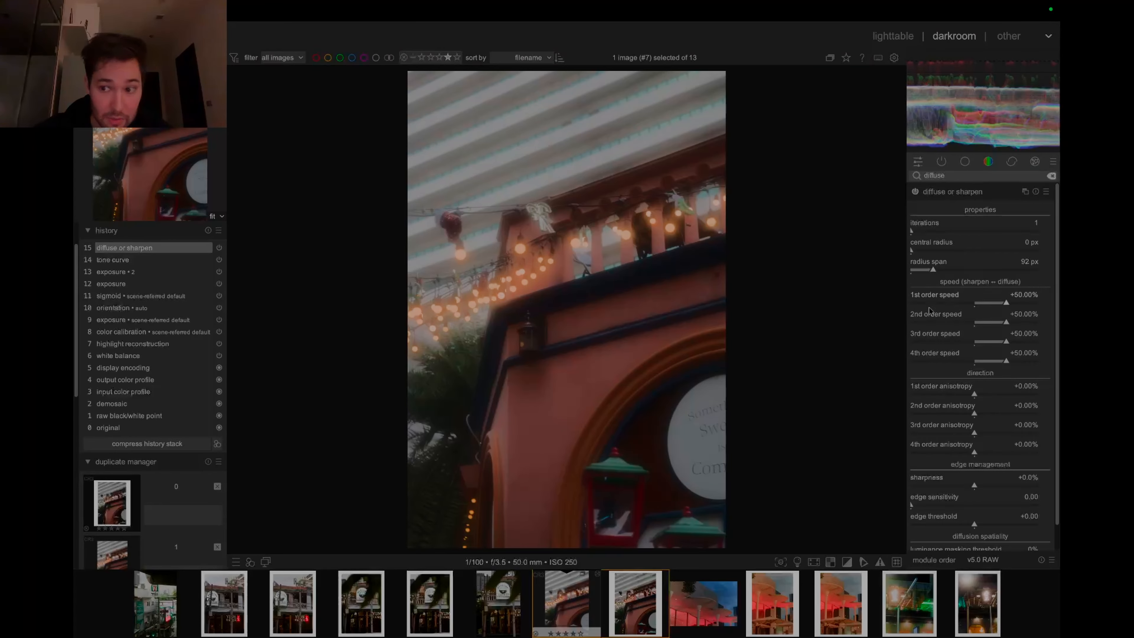
pyautogui.scroll(-1, 941, 280)
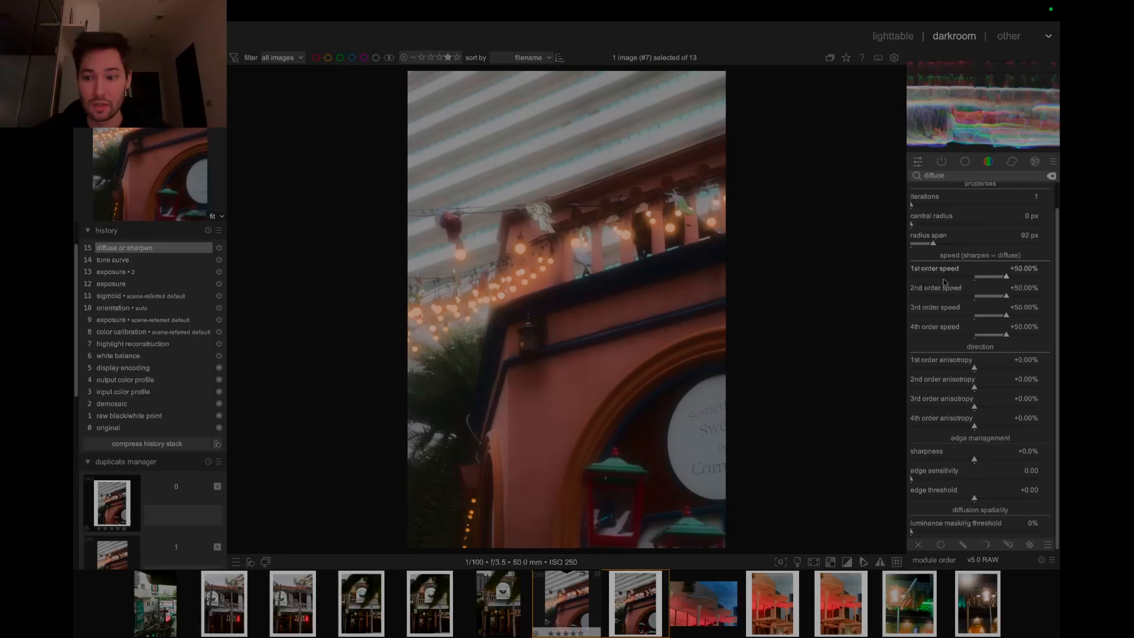
pyautogui.click(942, 546)
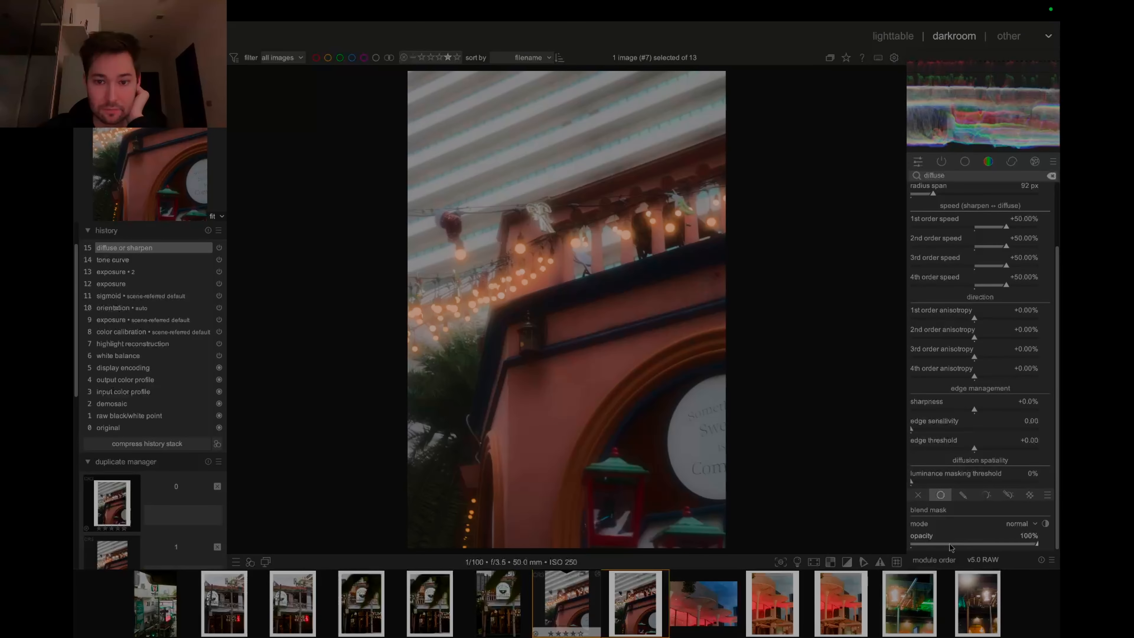
pyautogui.moveTo(953, 544); pyautogui.dragTo(937, 544)
pyautogui.scroll(3, 944, 436)
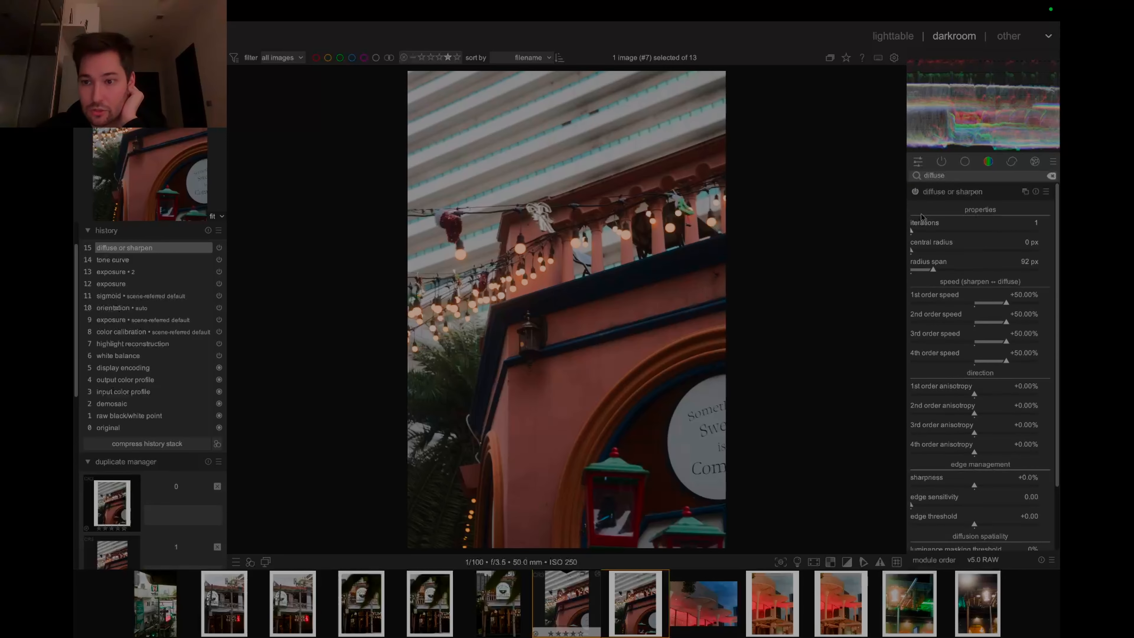
# Switch diffuse or sharpen off and on repeatedly to compare the photo with and without the bloom
pyautogui.click(915, 192)
pyautogui.click(915, 192)
pyautogui.click(915, 192)
pyautogui.click(915, 192)
pyautogui.click(915, 192)
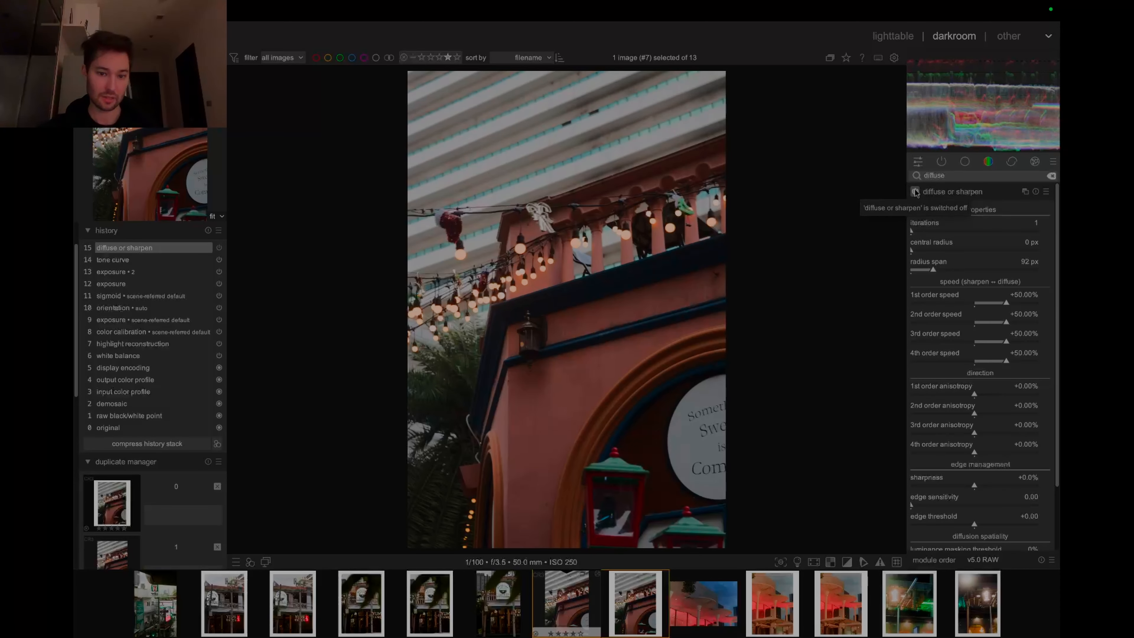
pyautogui.click(915, 192)
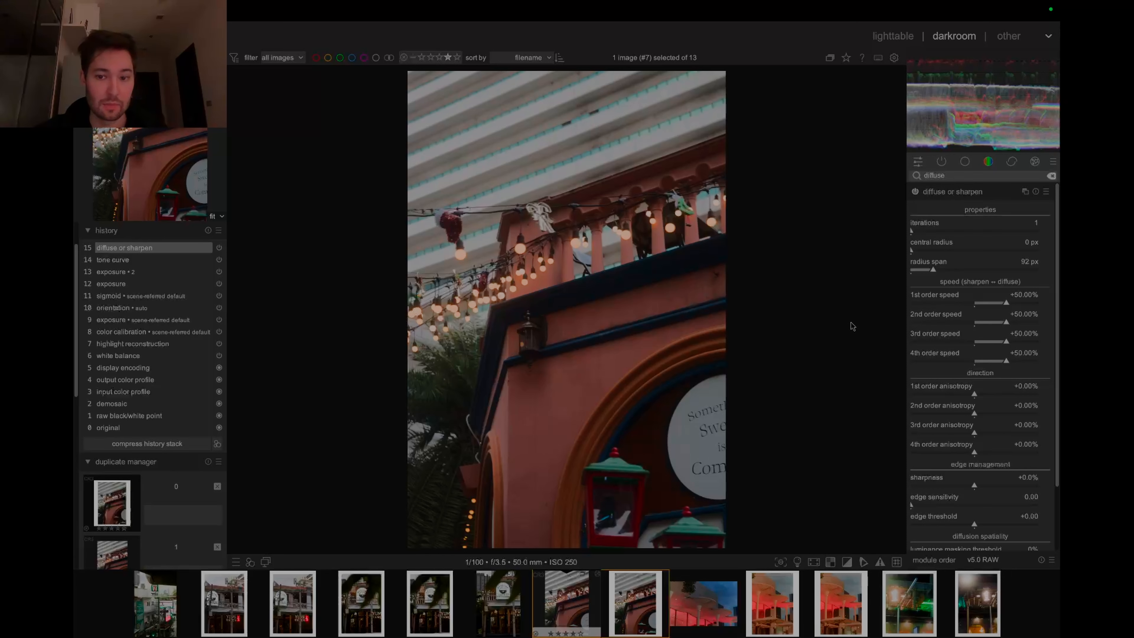
# Try the fast sharpness preset on the bloom instance of diffuse or sharpen, and undo it
pyautogui.click(1035, 162)
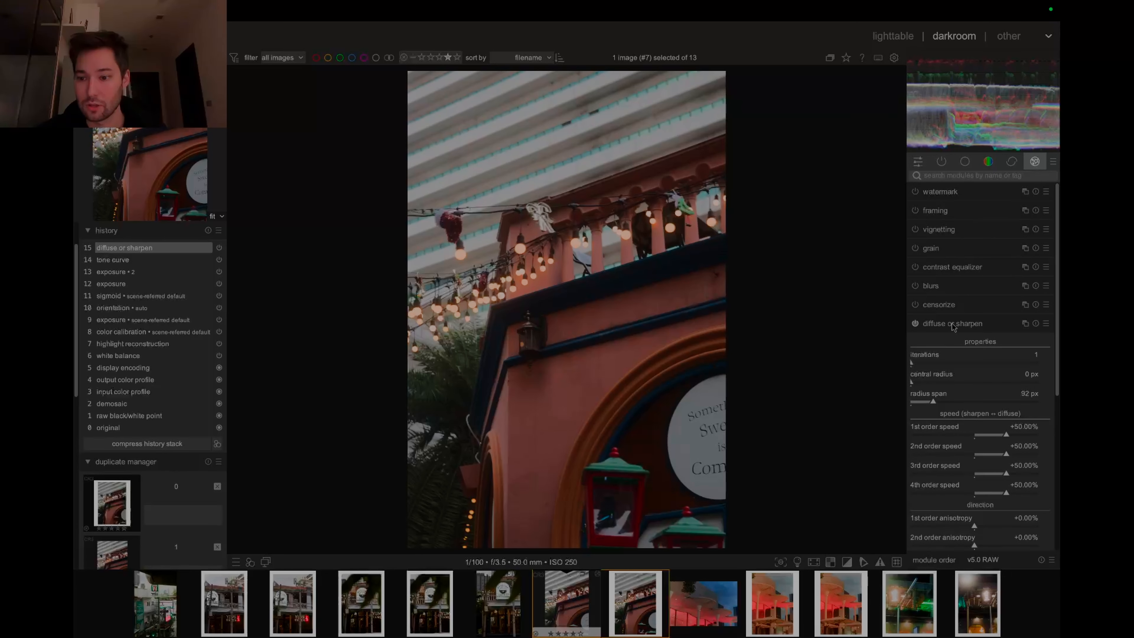
pyautogui.rightClick(953, 325)
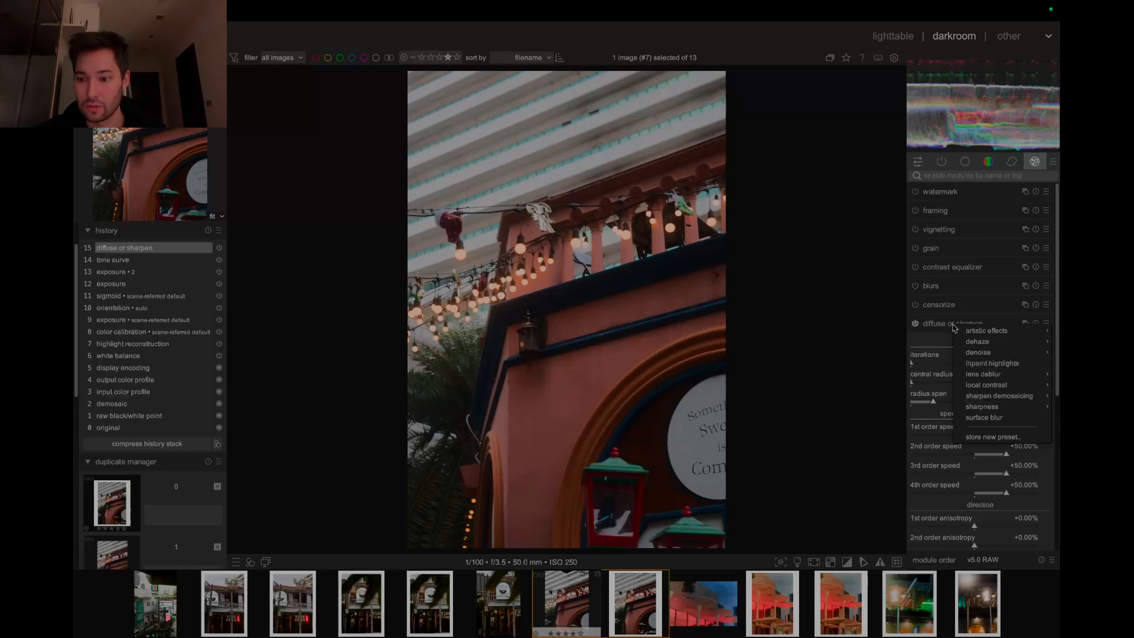
pyautogui.moveTo(982, 407)
pyautogui.click(935, 409)
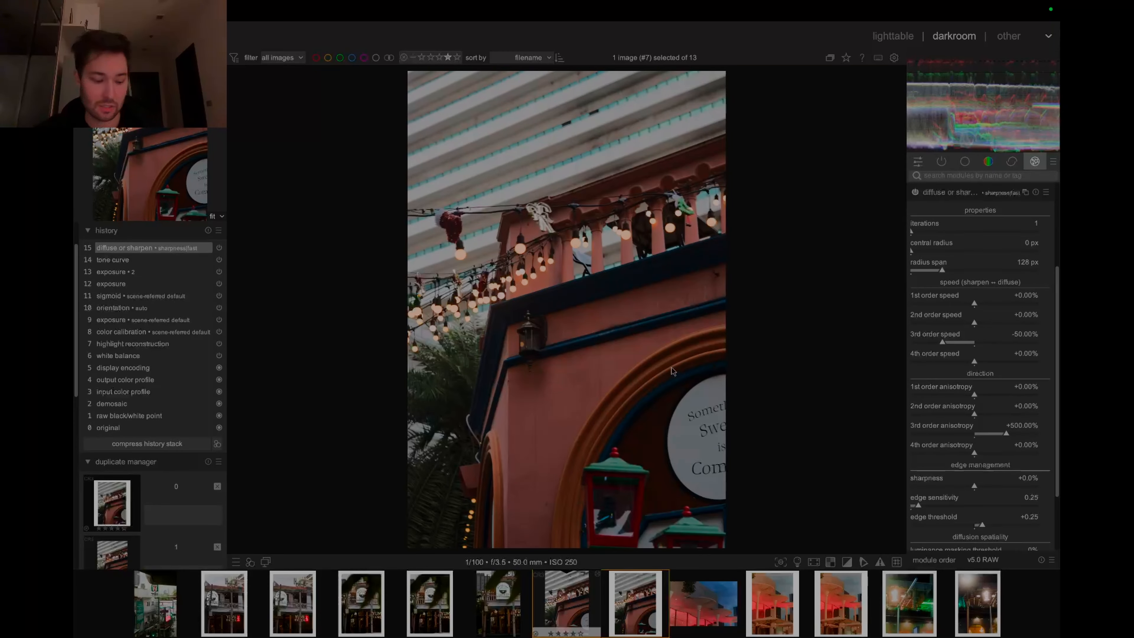
pyautogui.press('super+z')
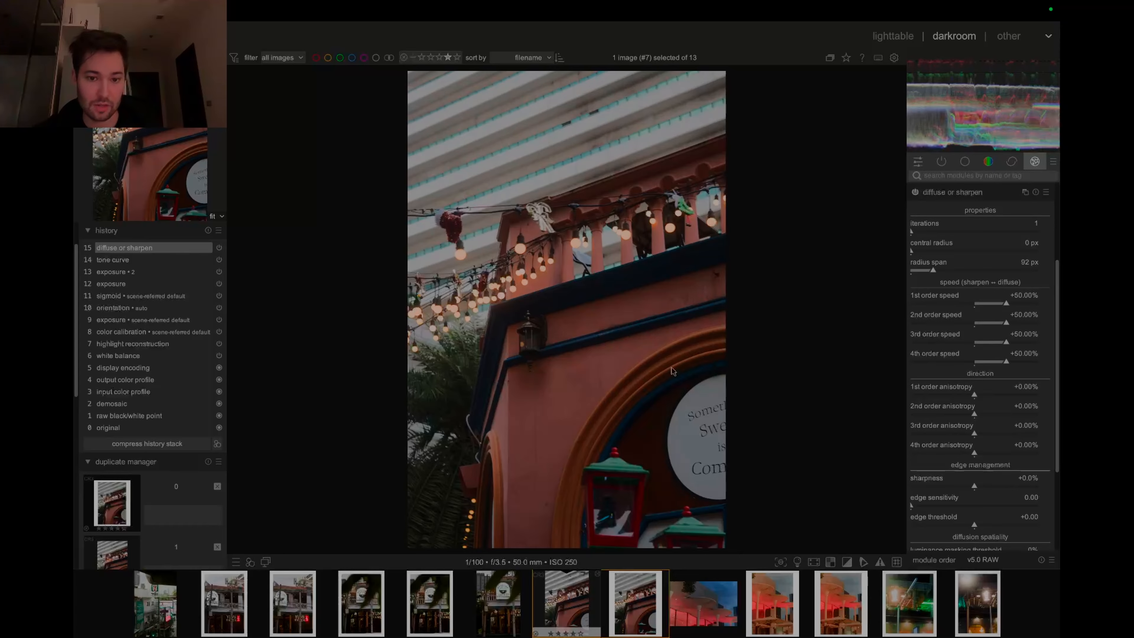
# Add a new instance of diffuse or sharpen and apply the normal sharpness preset to it
pyautogui.scroll(5, 966, 288)
pyautogui.click(1025, 324)
pyautogui.click(994, 335)
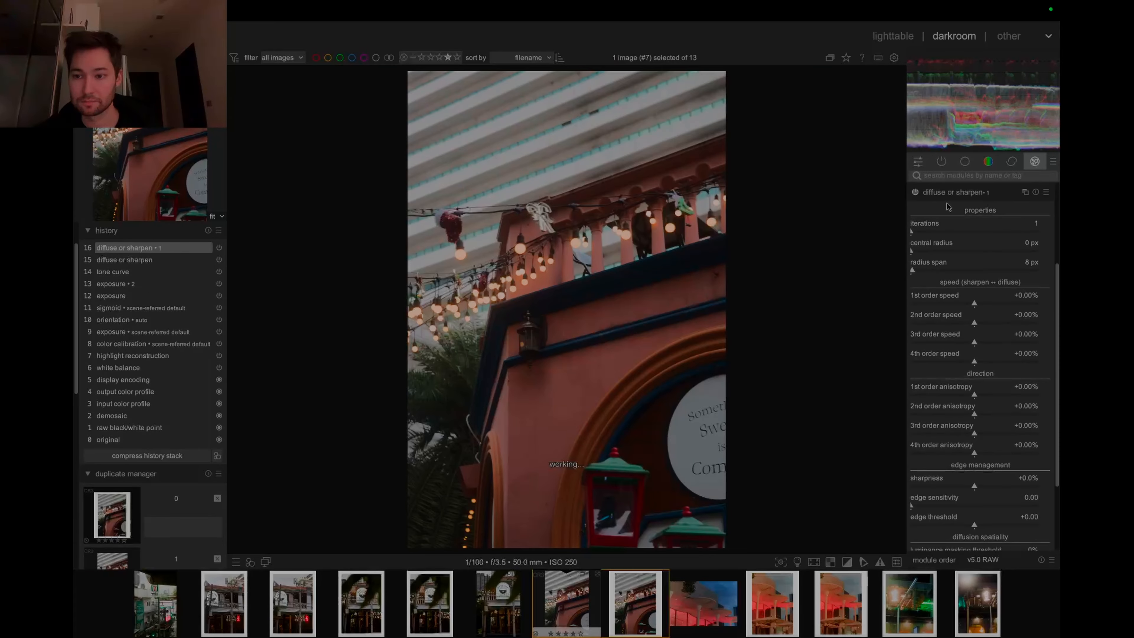
pyautogui.rightClick(952, 194)
pyautogui.moveTo(990, 276)
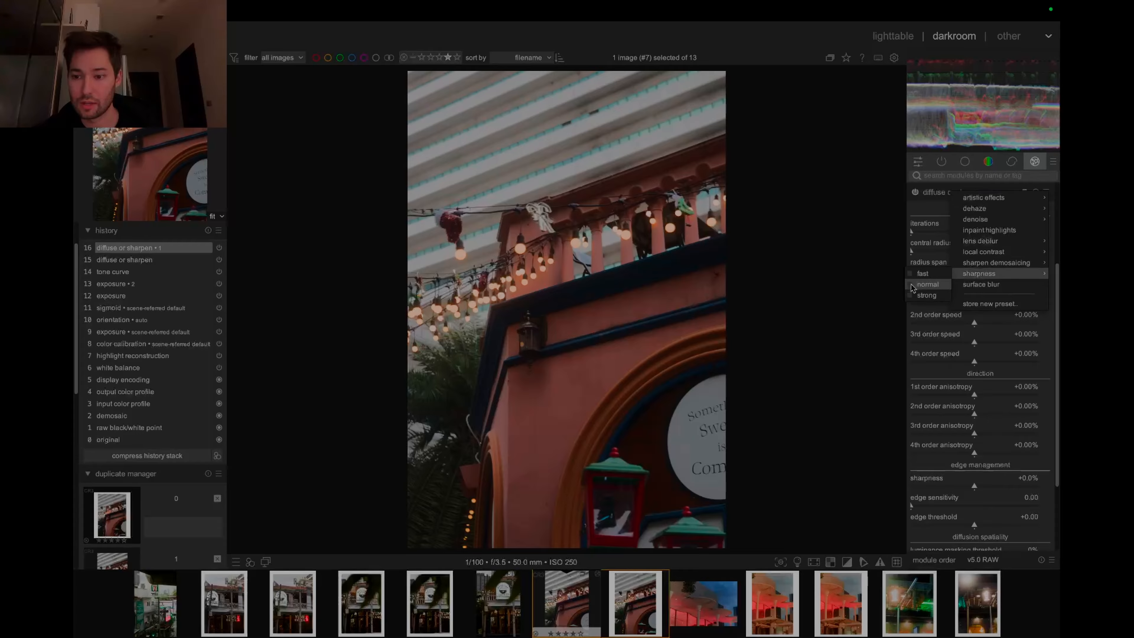
pyautogui.click(924, 287)
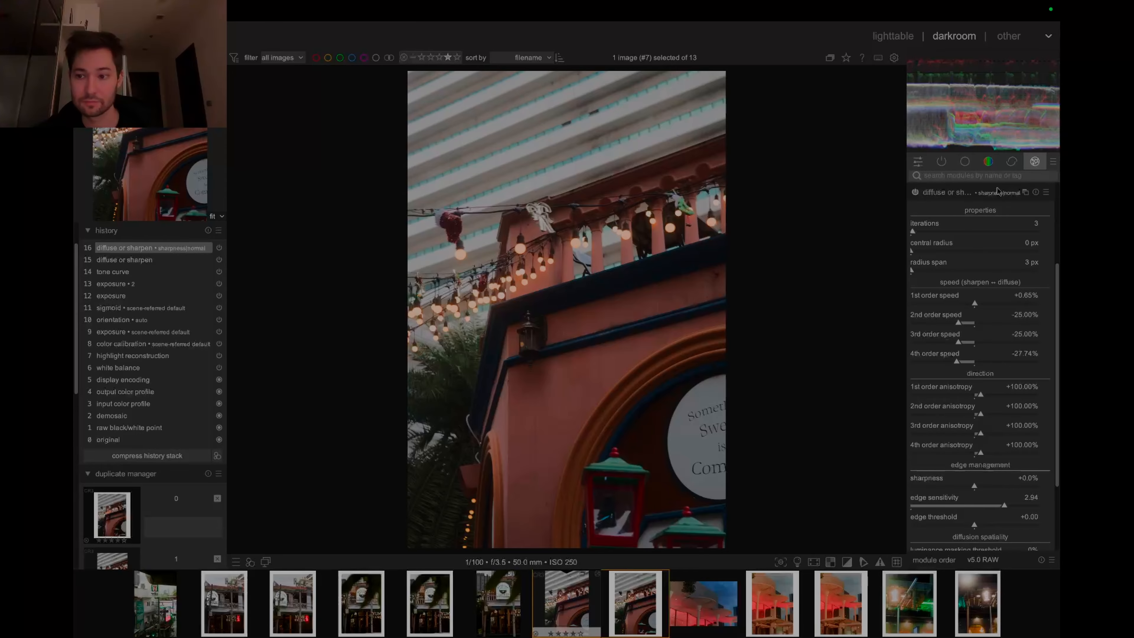
# Collapse the sharpening instance and enable the framing module to put a white border around the photo
pyautogui.click(962, 194)
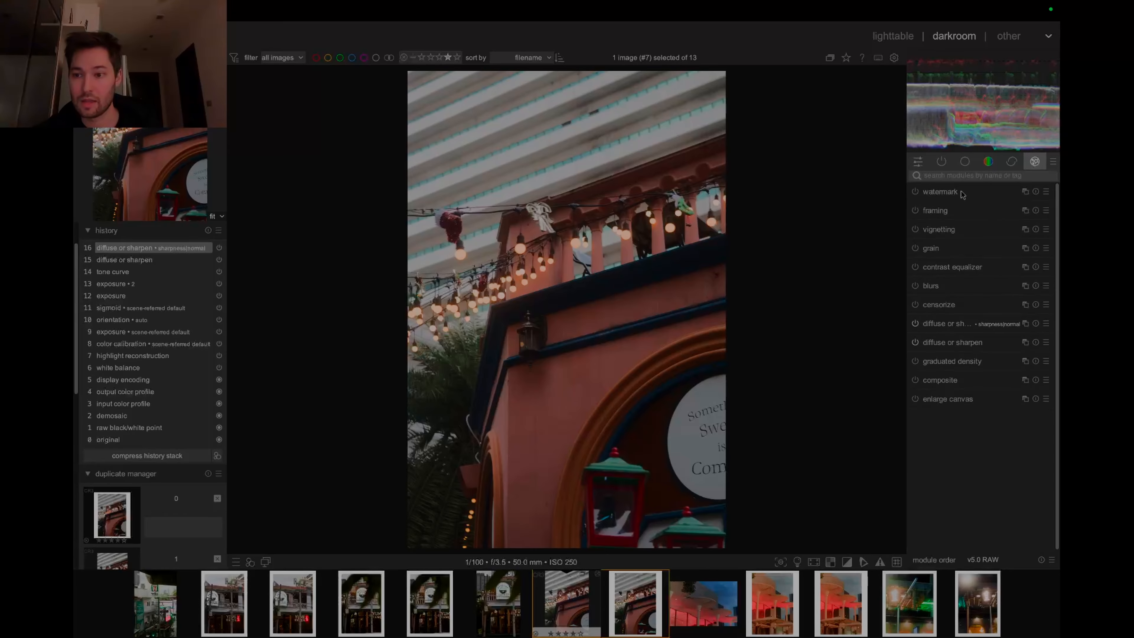
pyautogui.click(916, 210)
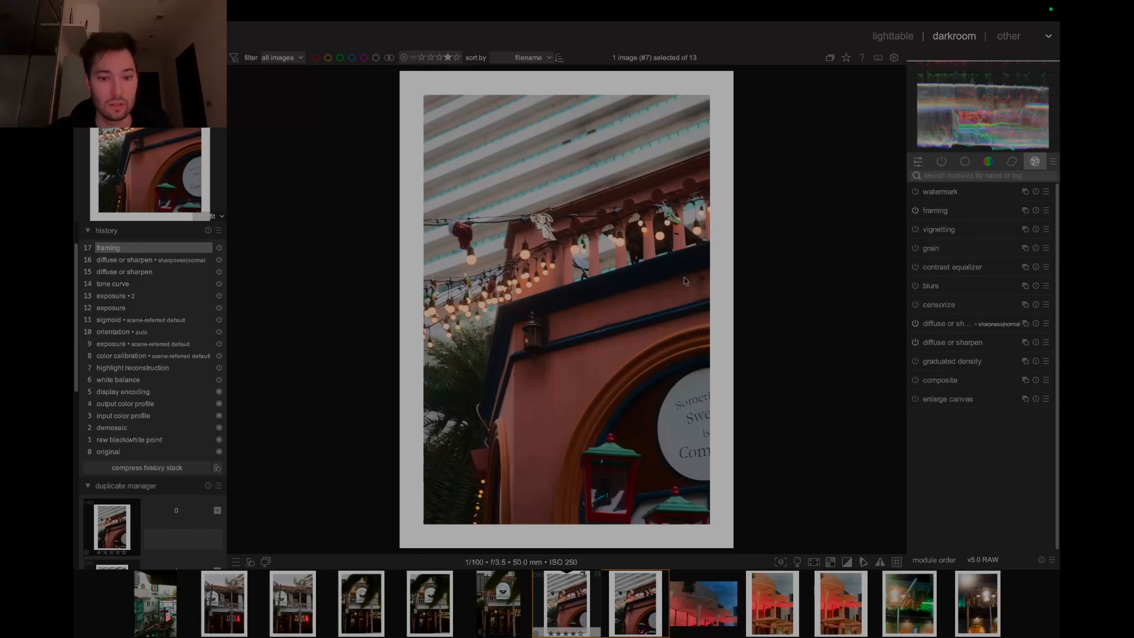
# Raise the global saturation to +0.89% and boost the mid-tones saturation slightly in color balance rgb, and collapse the module
pyautogui.click(988, 162)
pyautogui.click(988, 163)
pyautogui.click(988, 163)
pyautogui.click(944, 195)
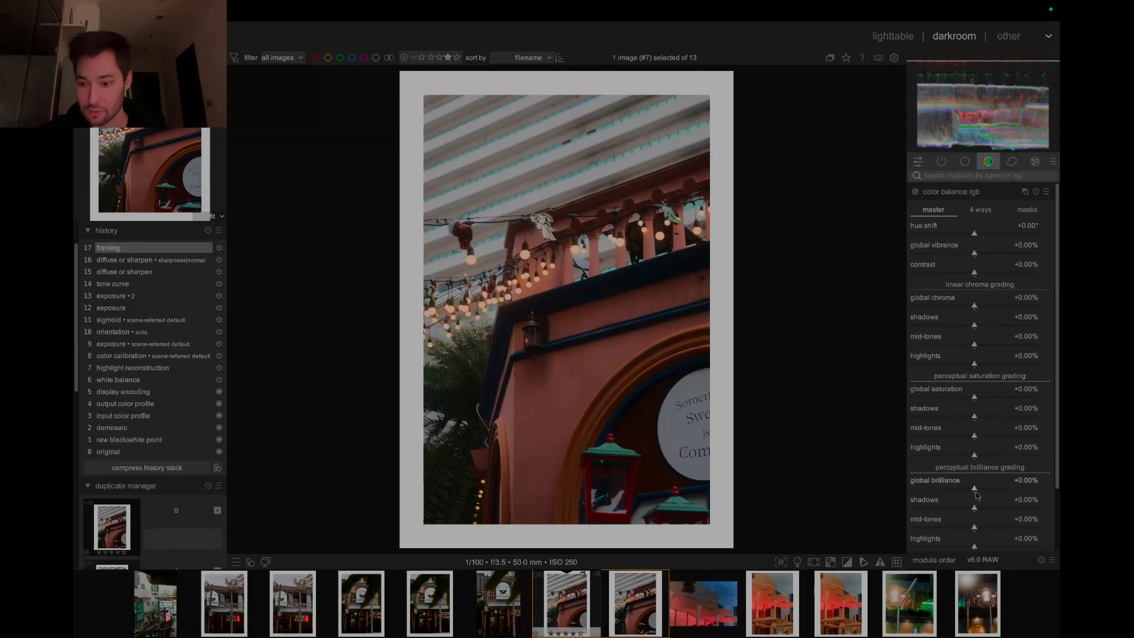
pyautogui.click(975, 402)
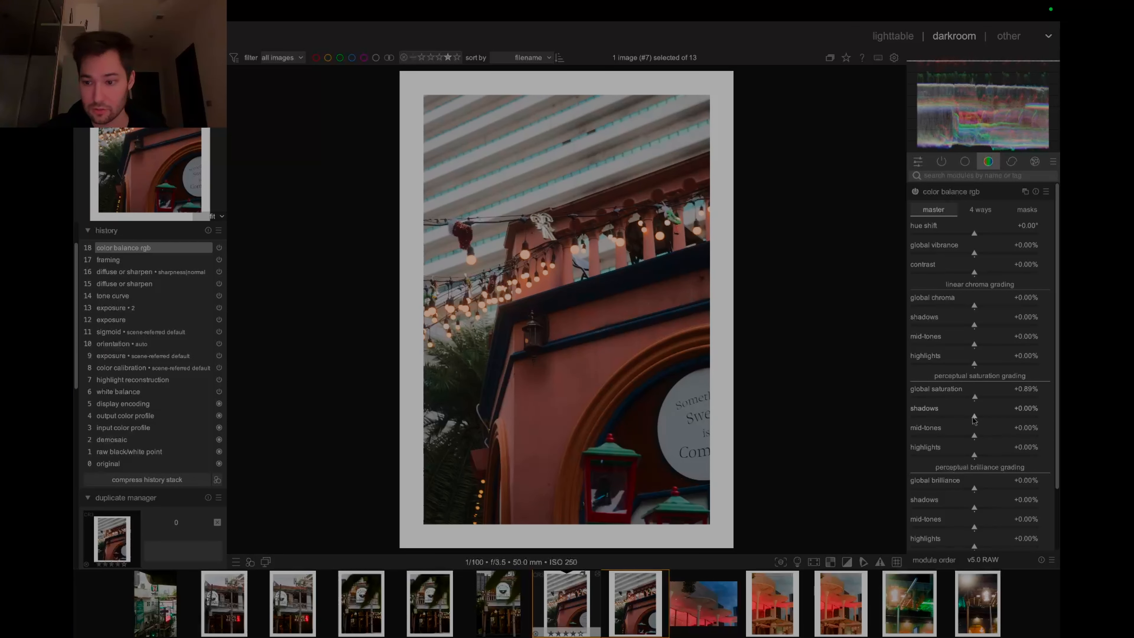
pyautogui.moveTo(976, 437)
pyautogui.mouseDown()
pyautogui.moveTo(997, 441)
pyautogui.moveTo(986, 439)
pyautogui.mouseUp()
pyautogui.click(936, 192)
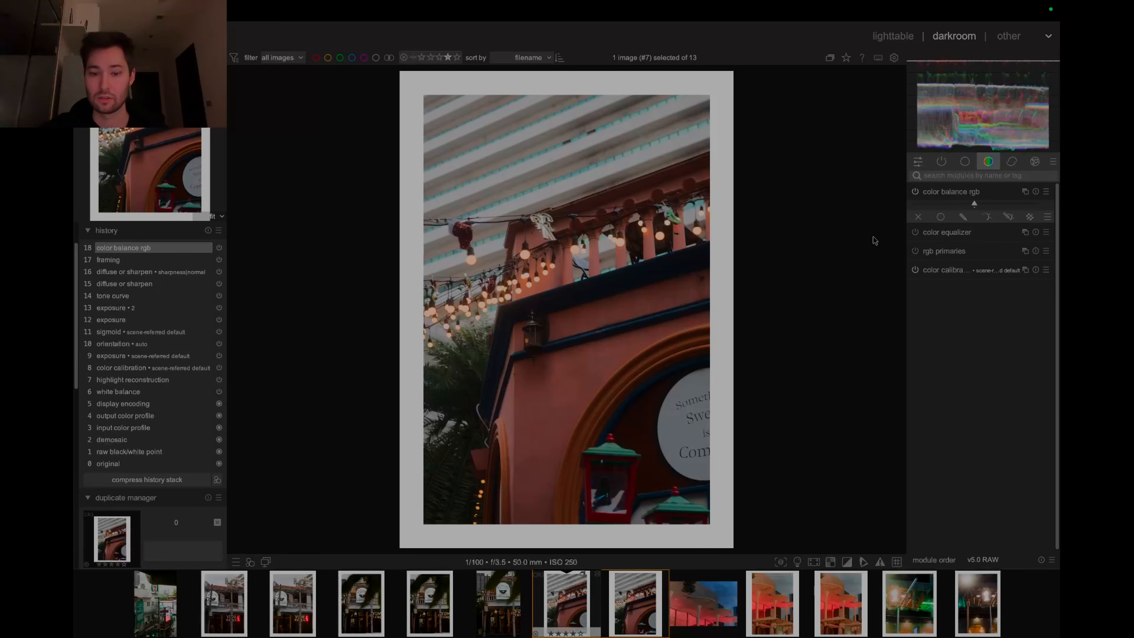
# Return to the lighttable, browse to the finished photo of the red-lit mushroom-shaped canopies, and open it in the darkroom
pyautogui.click(886, 36)
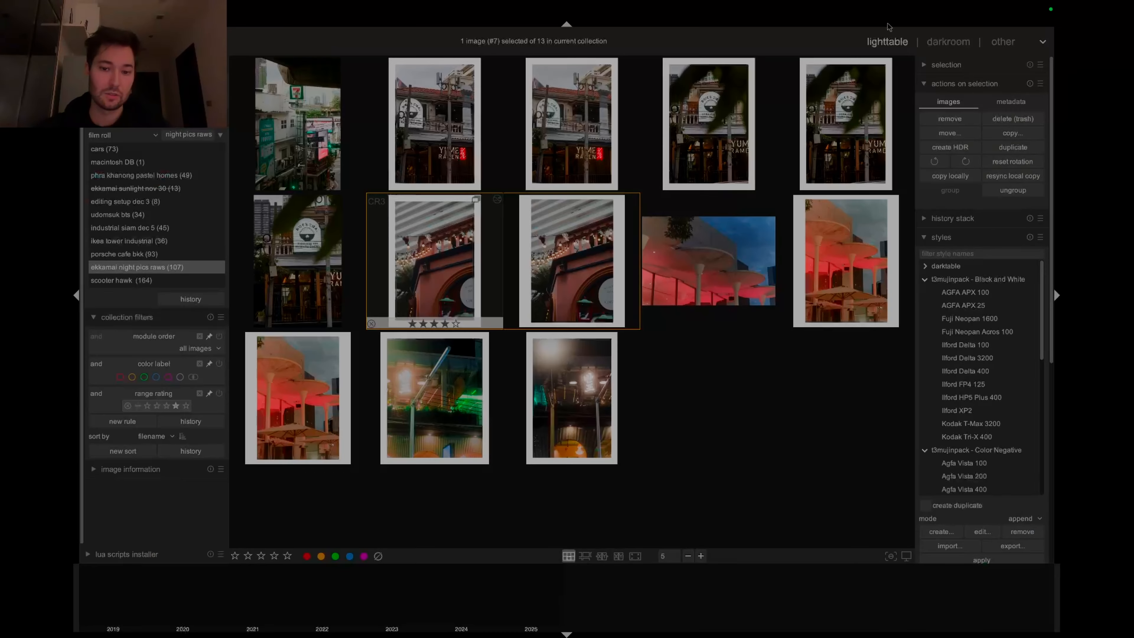
pyautogui.press('w')
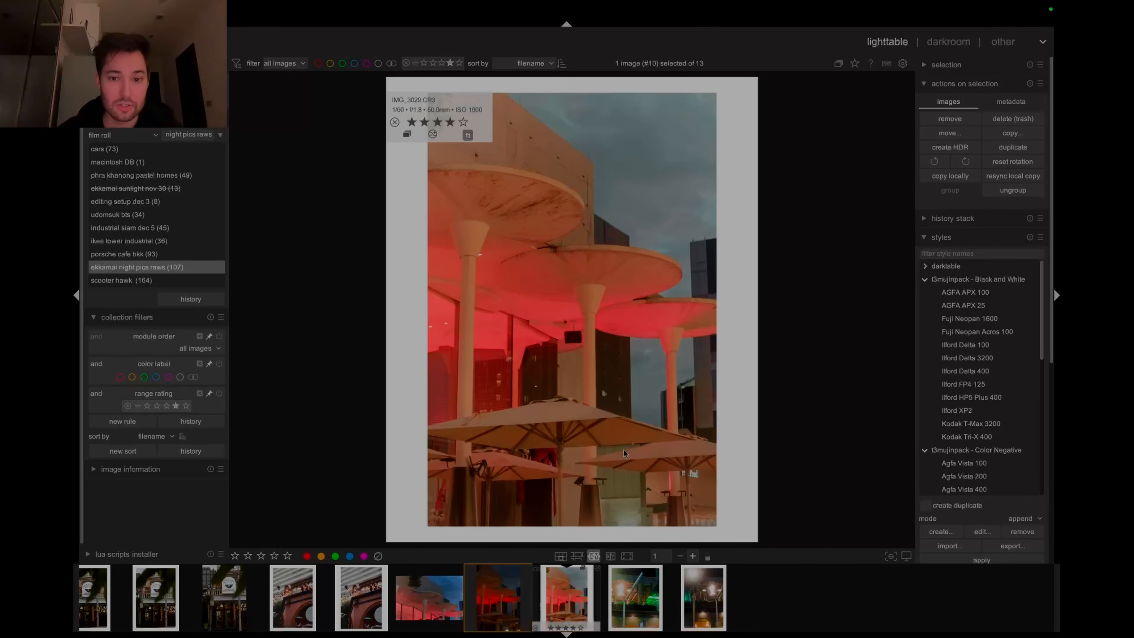
pyautogui.press('Left')
pyautogui.press('Right')
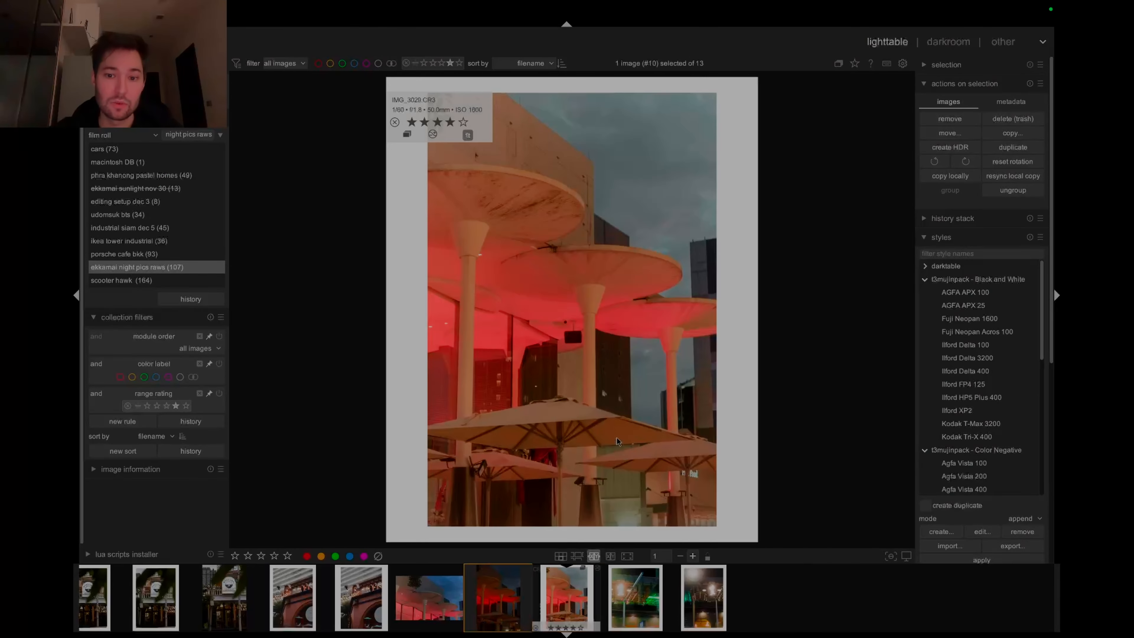
pyautogui.press('d')
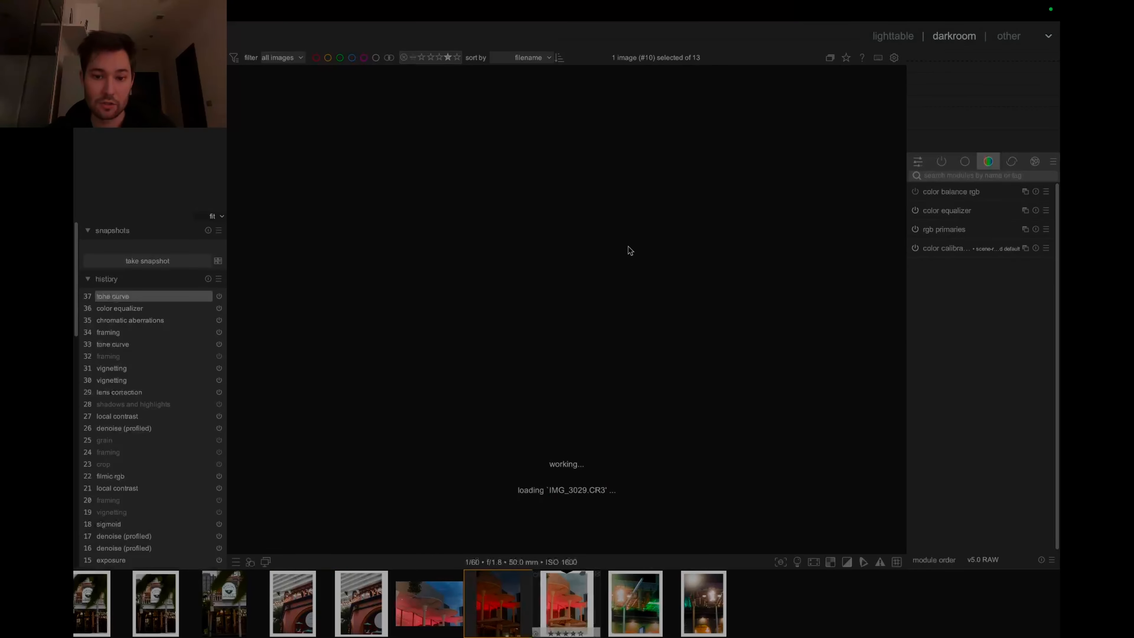
# Inspect the finished canopy photo up close and switch to its dark, unedited duplicate
pyautogui.scroll(6, 630, 245)
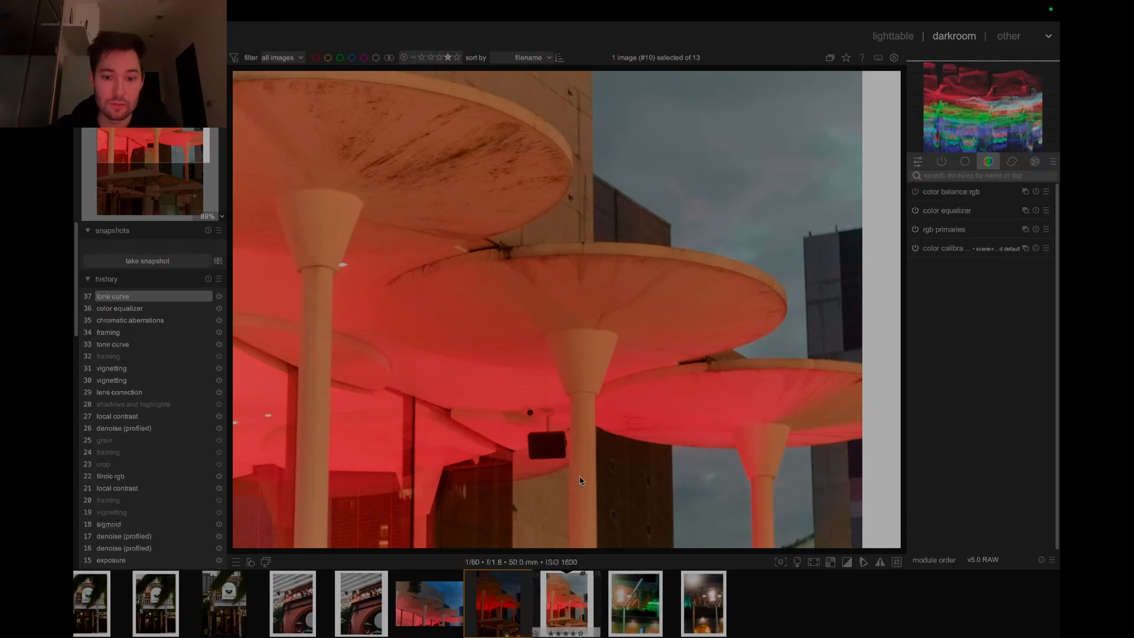
pyautogui.scroll(-6, 546, 203)
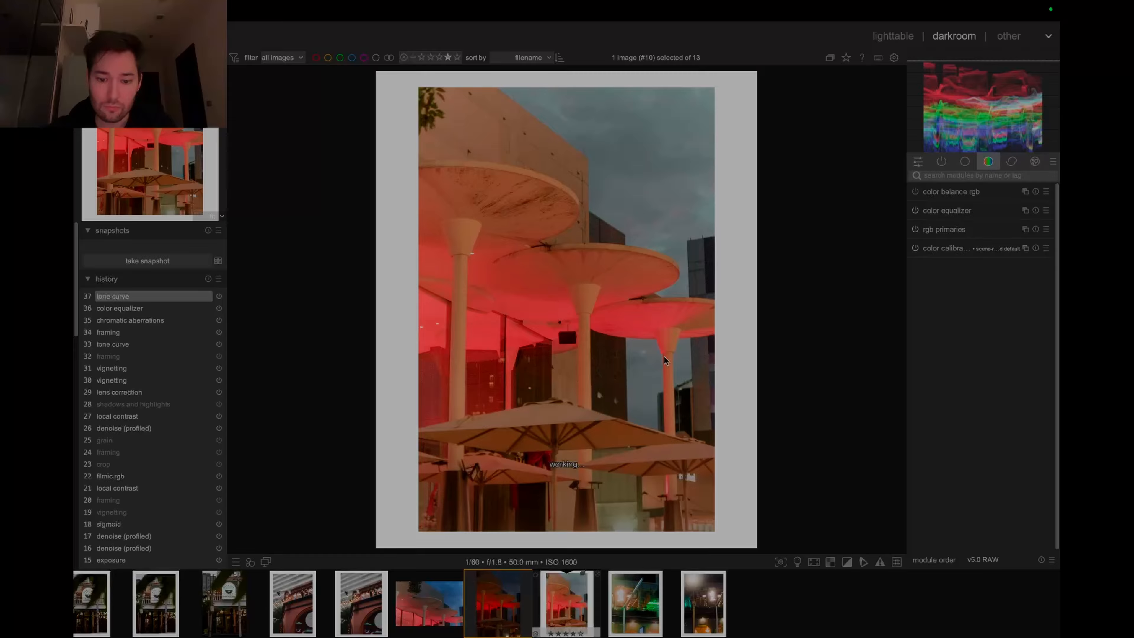
pyautogui.click(503, 607)
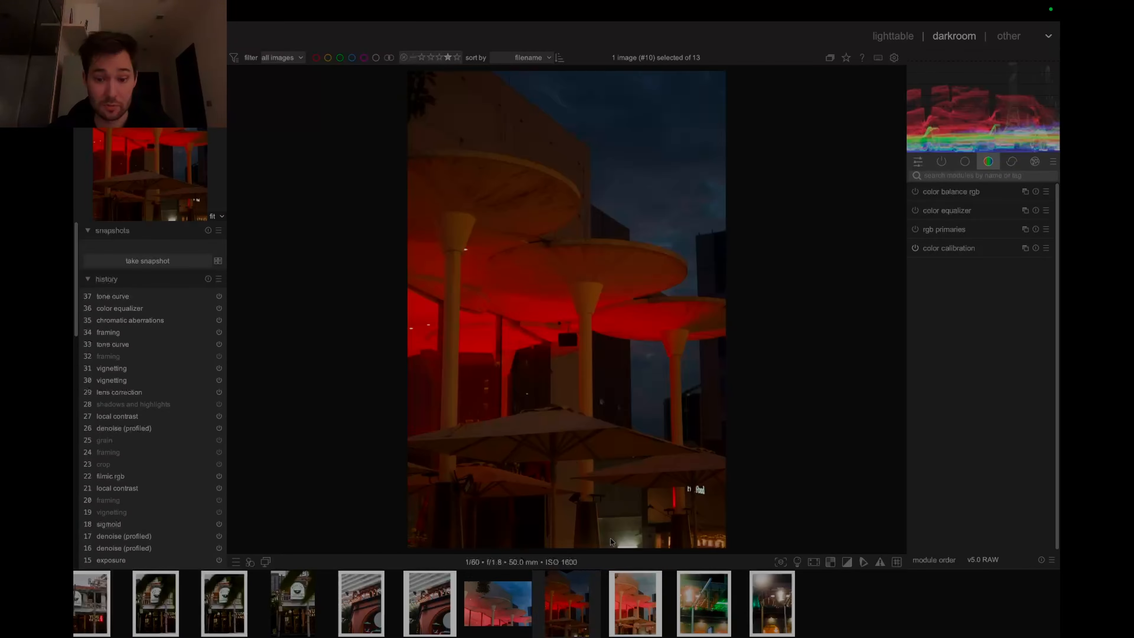
# Find the exposure module and raise the exposure of the canopy photo to +1.806 EV
pyautogui.click(961, 177)
pyautogui.write('exposure')
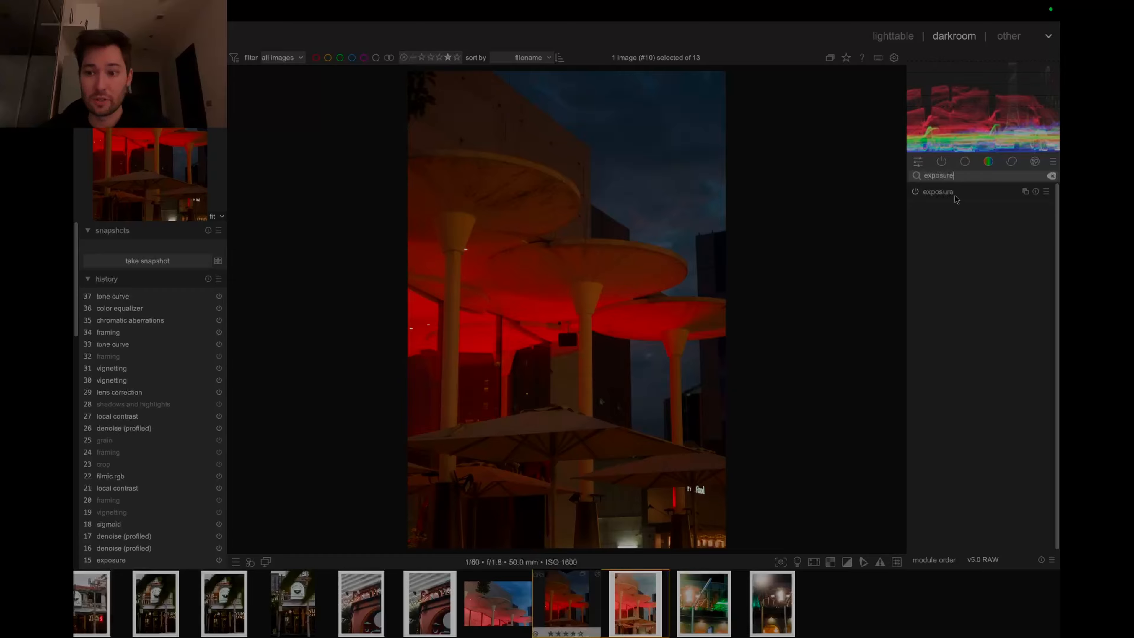
pyautogui.click(955, 197)
pyautogui.click(998, 245)
pyautogui.moveTo(1000, 249); pyautogui.dragTo(1000, 249)
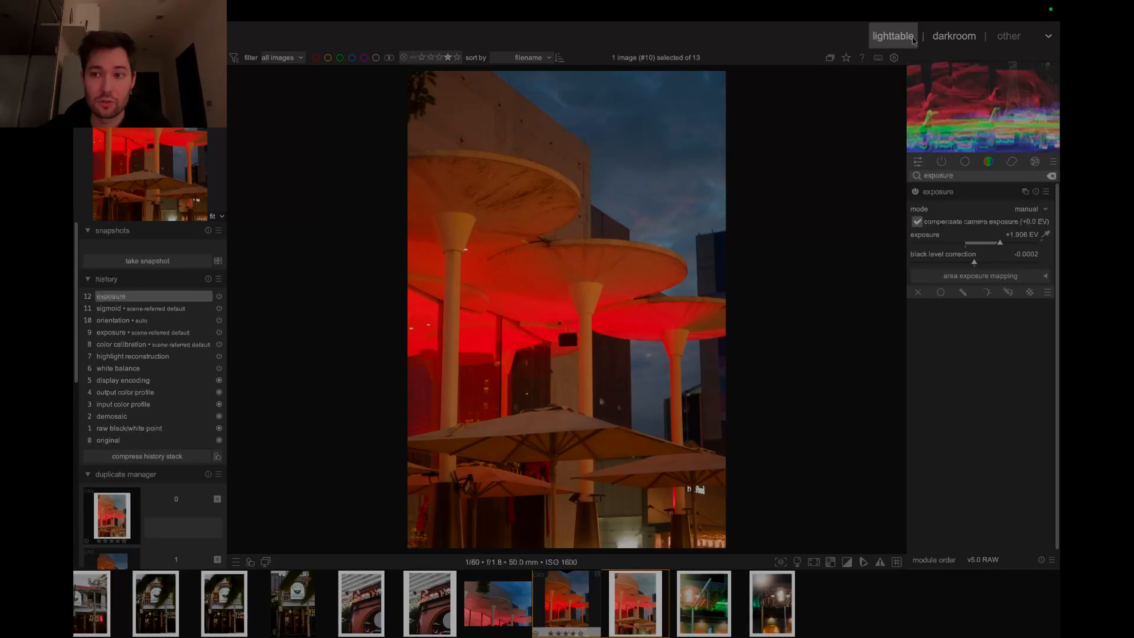
# Apply the CineStill 800T style from the t3mujinpack Color Negative styles to the canopy photo in the lighttable
pyautogui.click(894, 36)
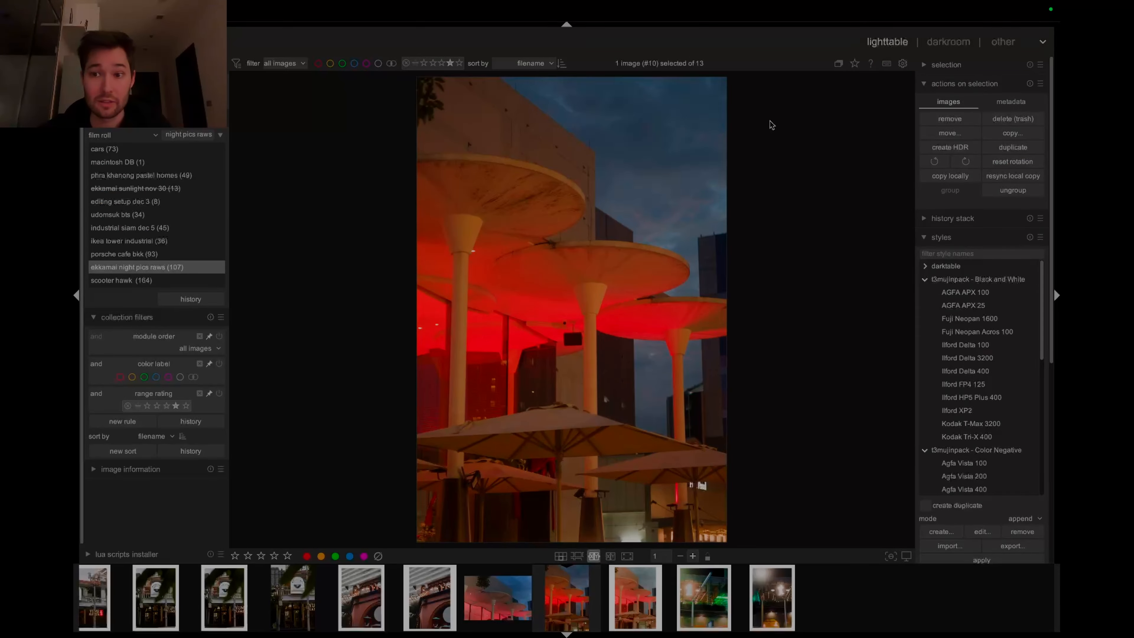
pyautogui.click(922, 84)
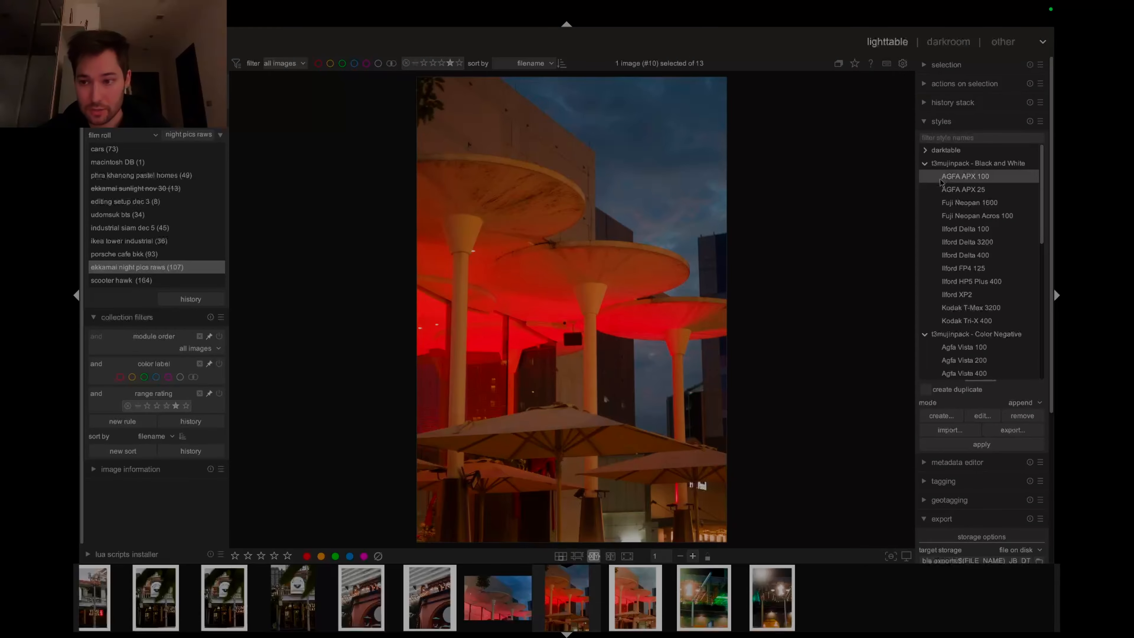
pyautogui.moveTo(963, 268)
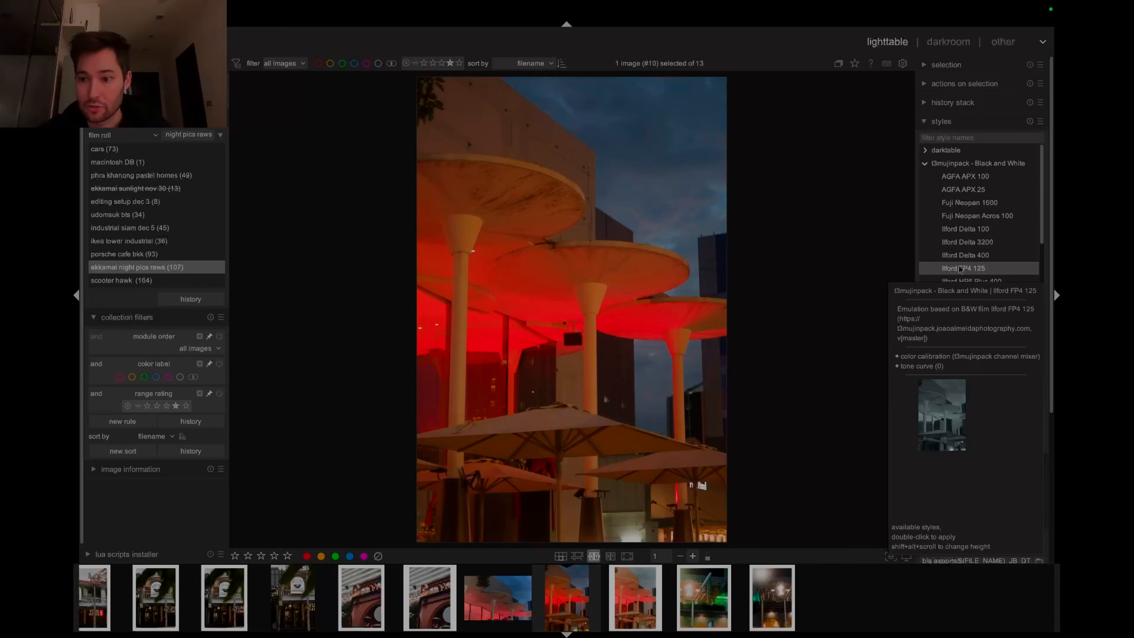
pyautogui.click(925, 164)
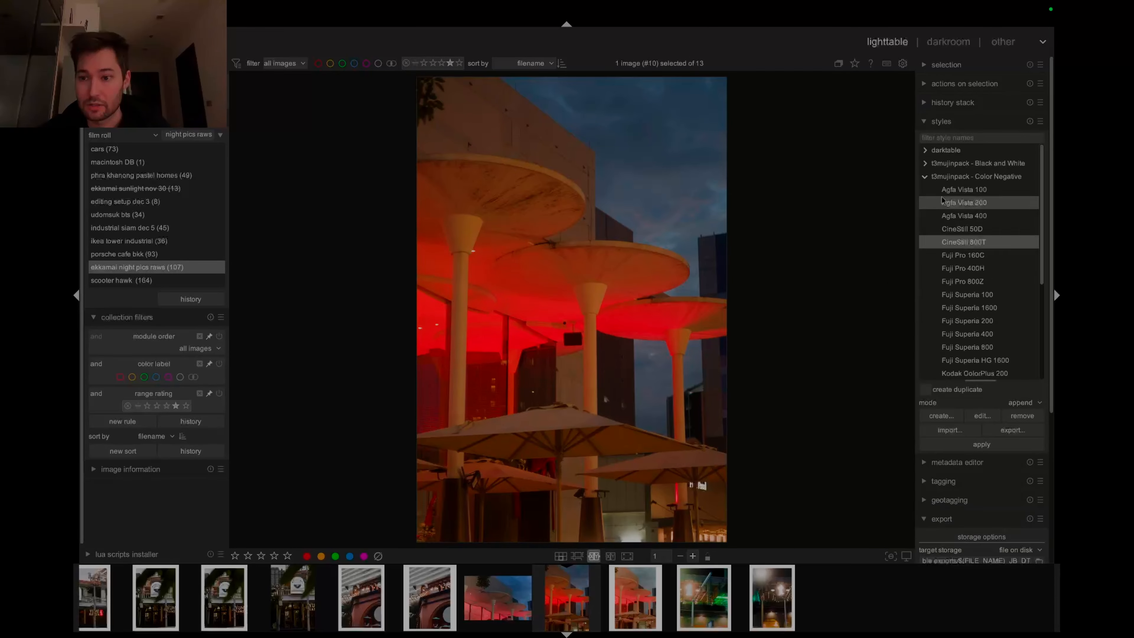
pyautogui.doubleClick(964, 242)
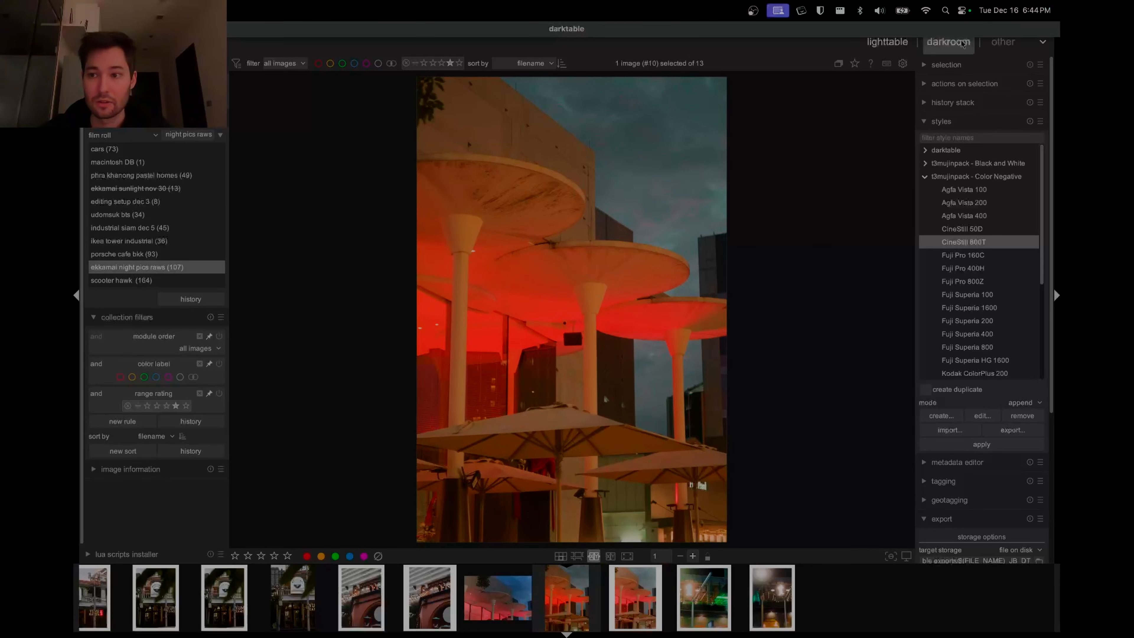
# Reopen the photo in the darkroom and use the color equalizer with node placement +18° to adjust red saturation and shift the reds toward pink
pyautogui.click(949, 42)
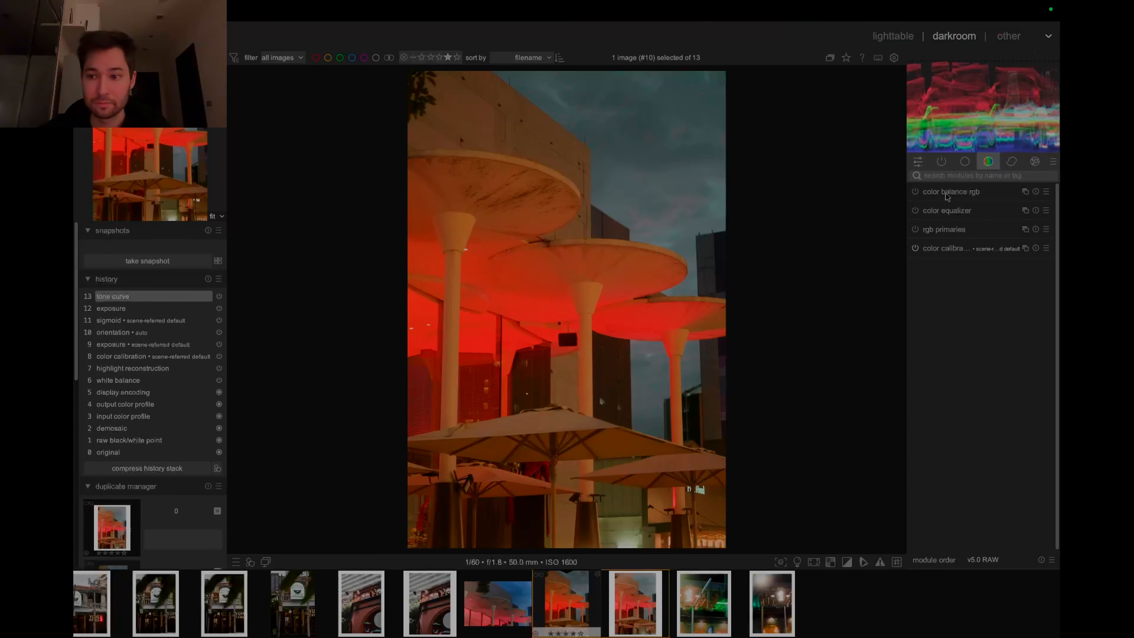
pyautogui.click(947, 210)
pyautogui.click(1045, 360)
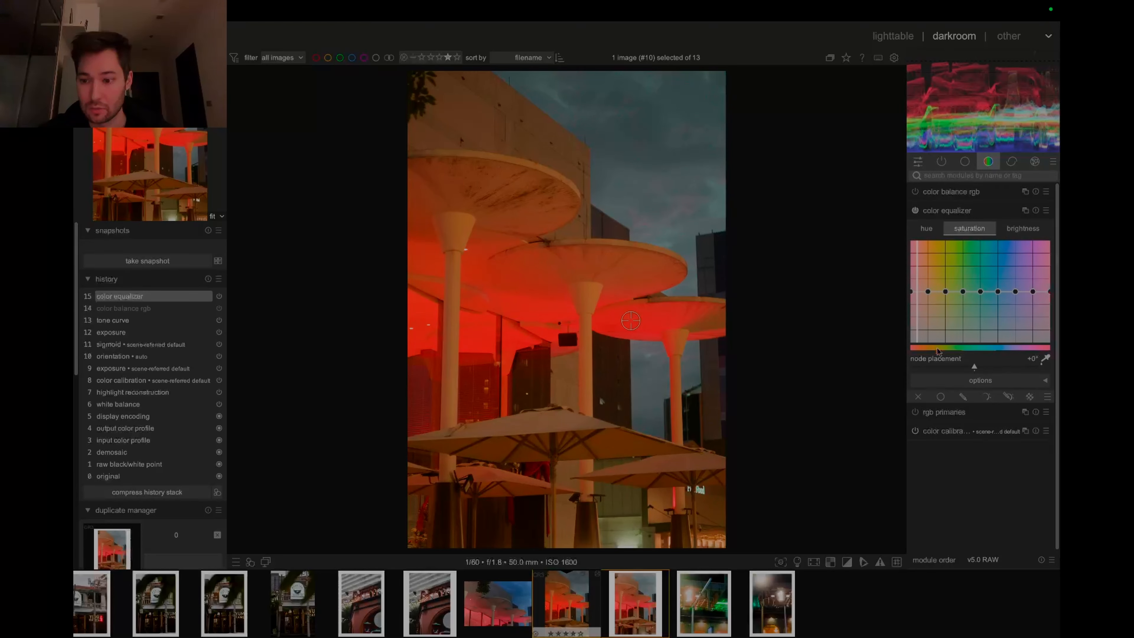
pyautogui.moveTo(975, 369); pyautogui.dragTo(1026, 370)
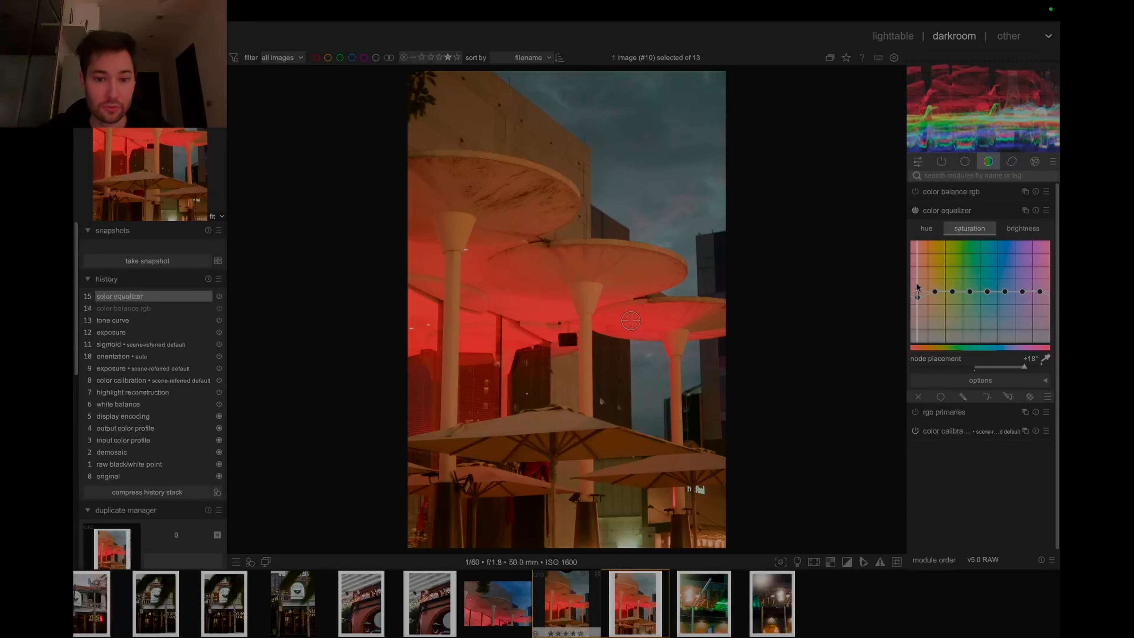
pyautogui.moveTo(919, 298); pyautogui.dragTo(917, 300)
pyautogui.click(926, 229)
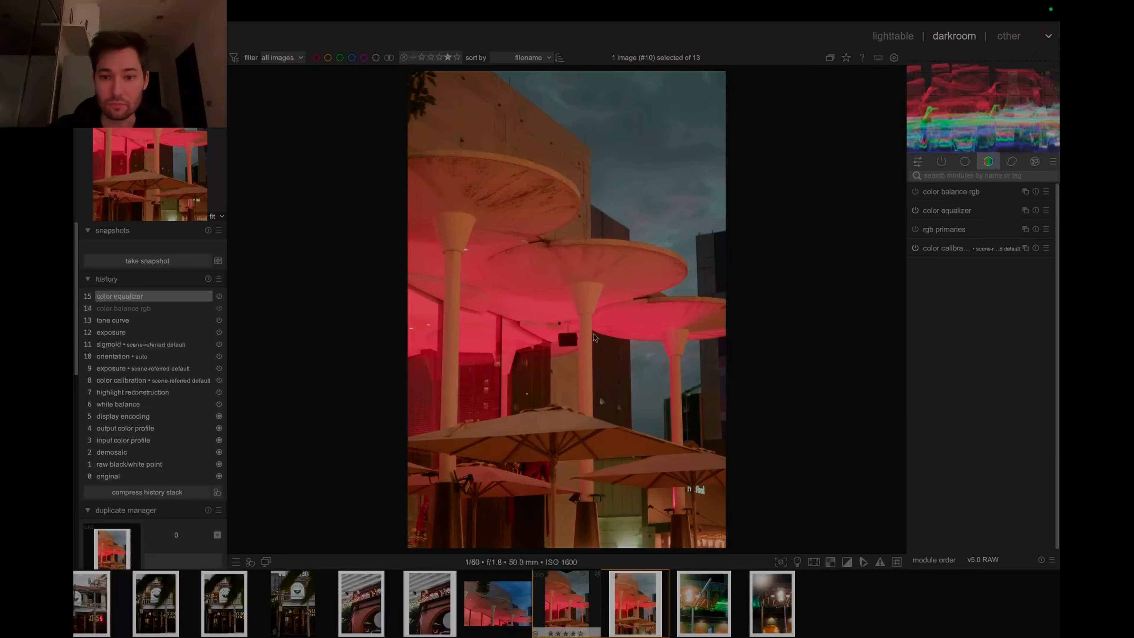
# Search the modules for "noise", enable denoise (profiled), and check the sky up close and at full view
pyautogui.scroll(6, 614, 186)
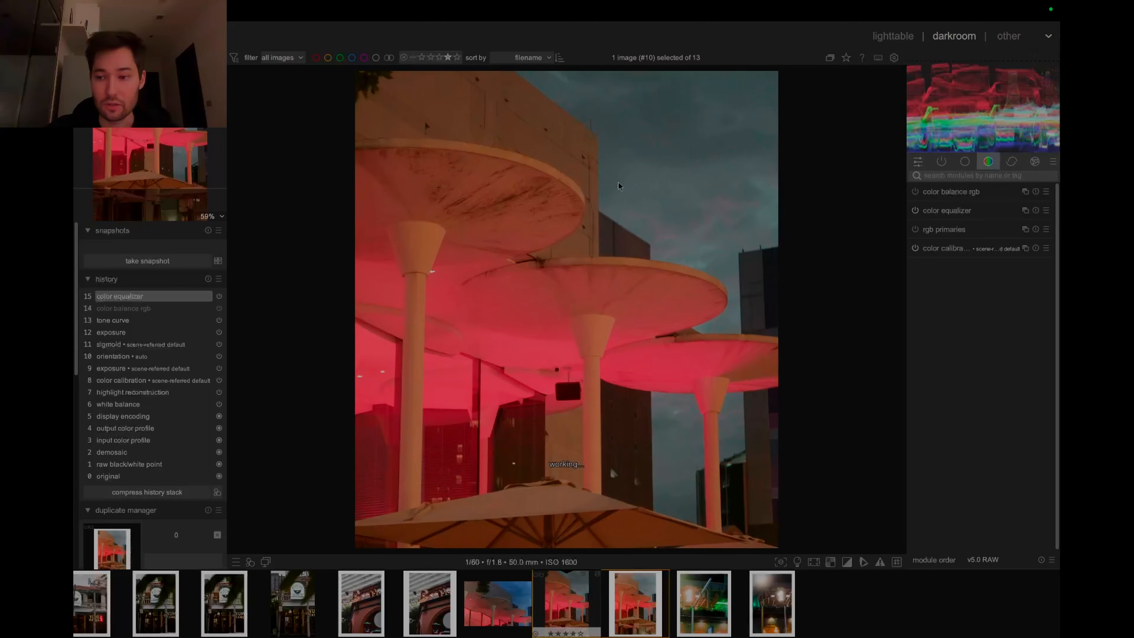
pyautogui.click(991, 174)
pyautogui.write('noise')
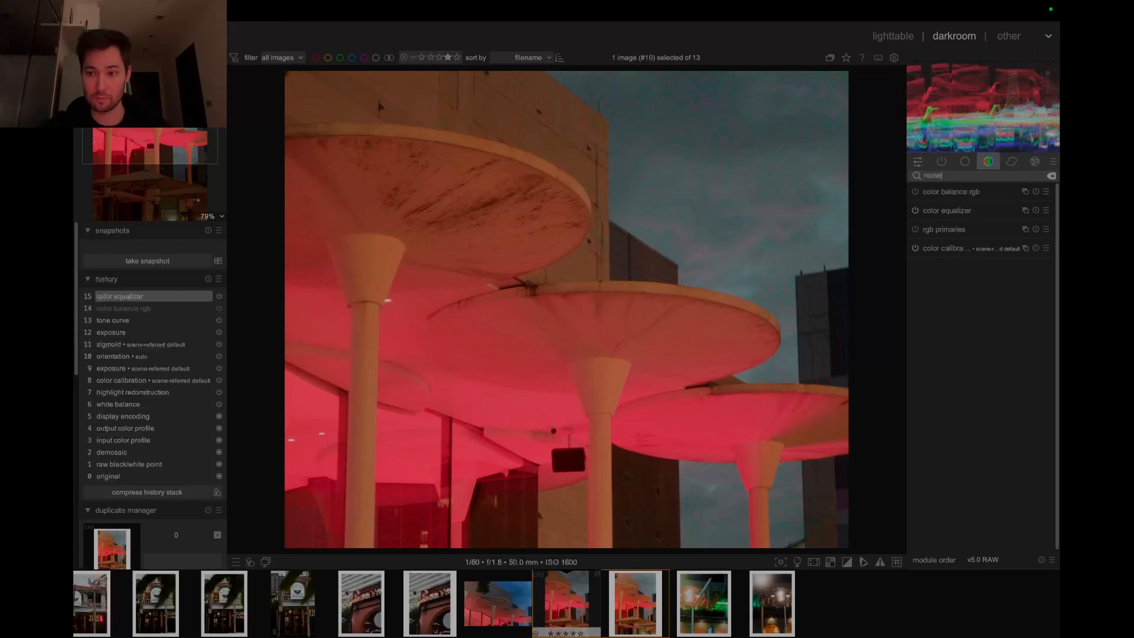
pyautogui.click(937, 252)
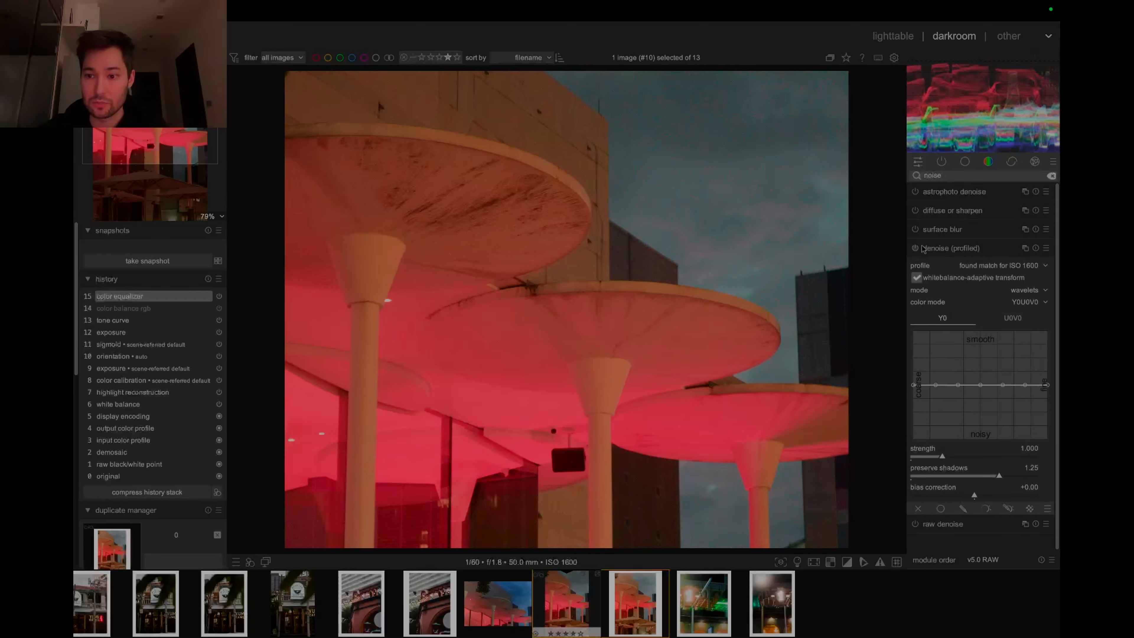
pyautogui.click(915, 248)
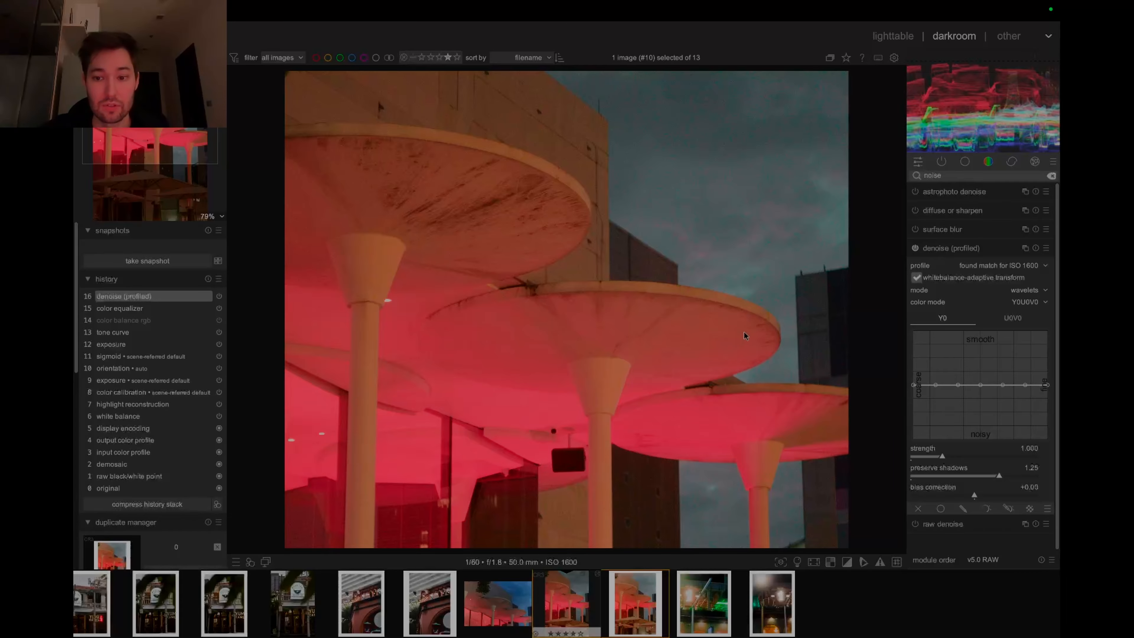
pyautogui.scroll(-3, 837, 308)
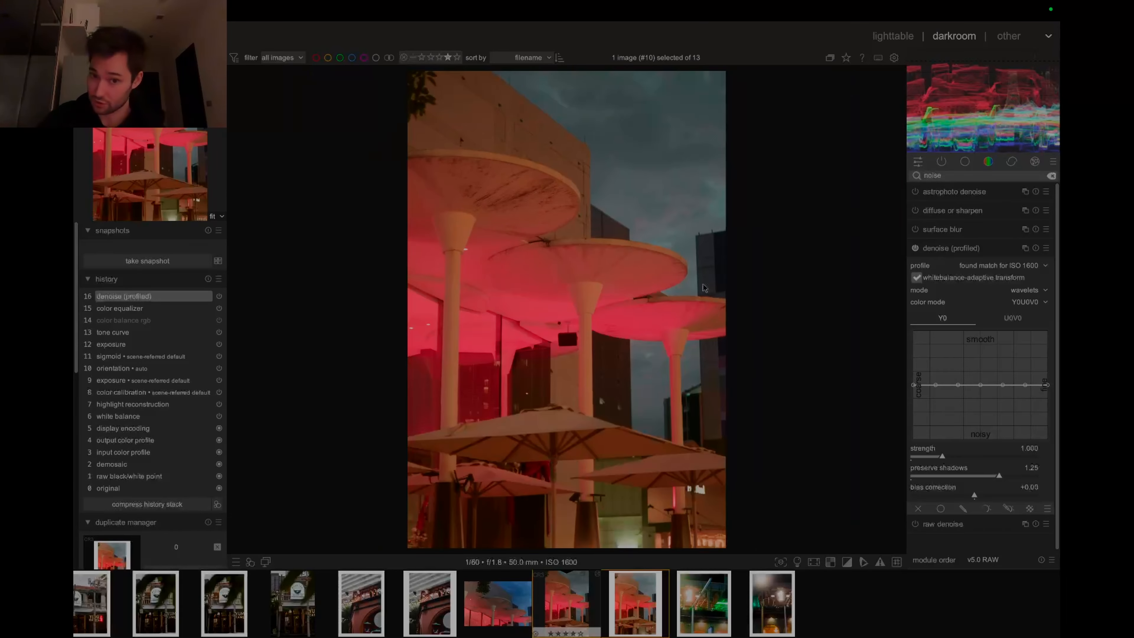
pyautogui.scroll(3, 736, 210)
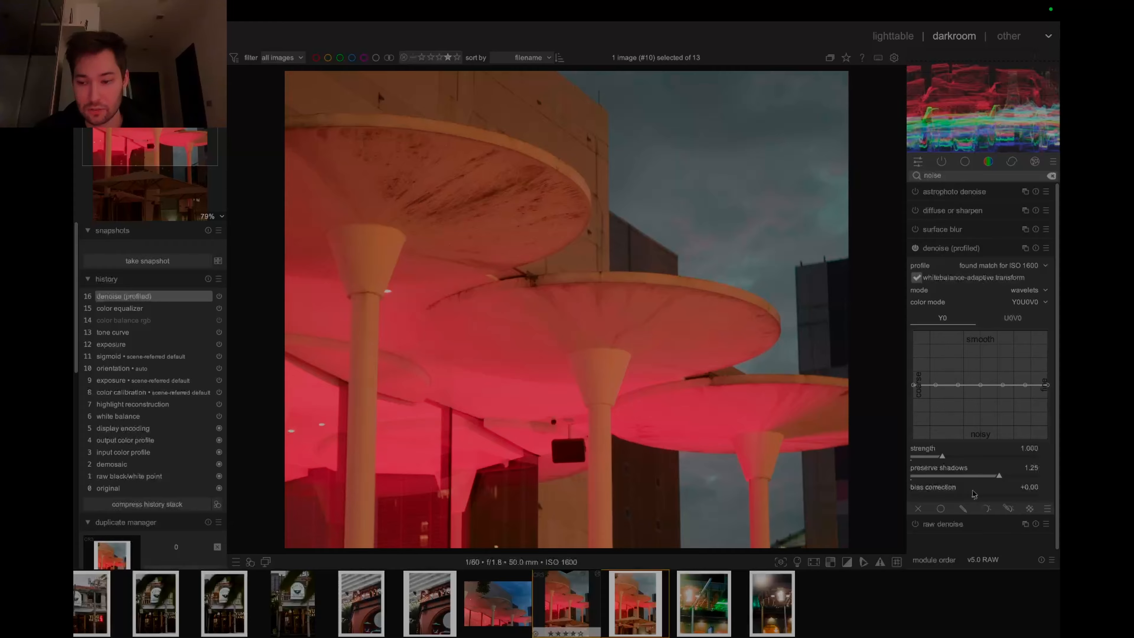
# Start a drawn brush mask for denoise (profiled), with brush size 21.41% and hardness about 54%
pyautogui.click(963, 509)
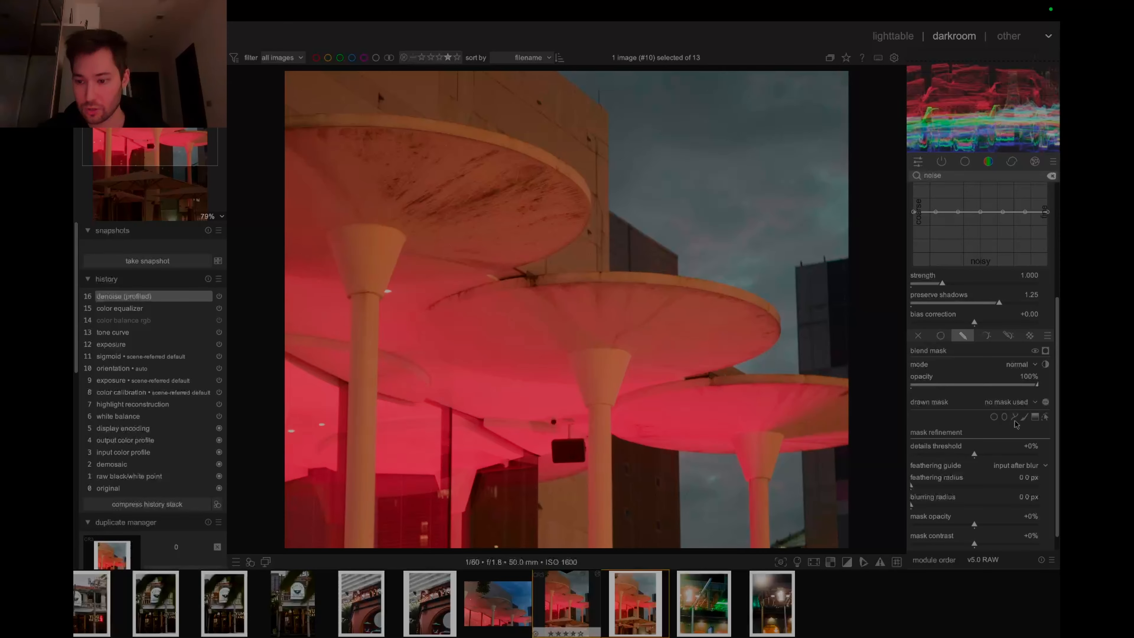
pyautogui.click(1025, 416)
pyautogui.scroll(3, 637, 239)
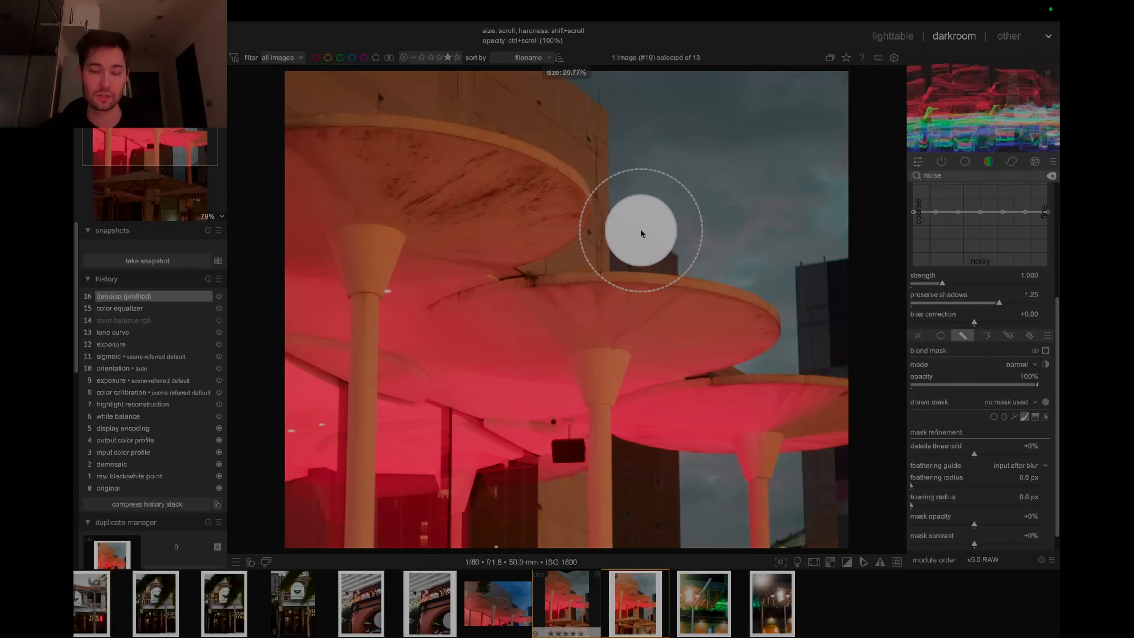
pyautogui.scroll(5, 641, 231)
pyautogui.scroll(-3, 647, 211)
pyautogui.scroll(-6, 634, 167)
pyautogui.scroll(-1, 650, 144)
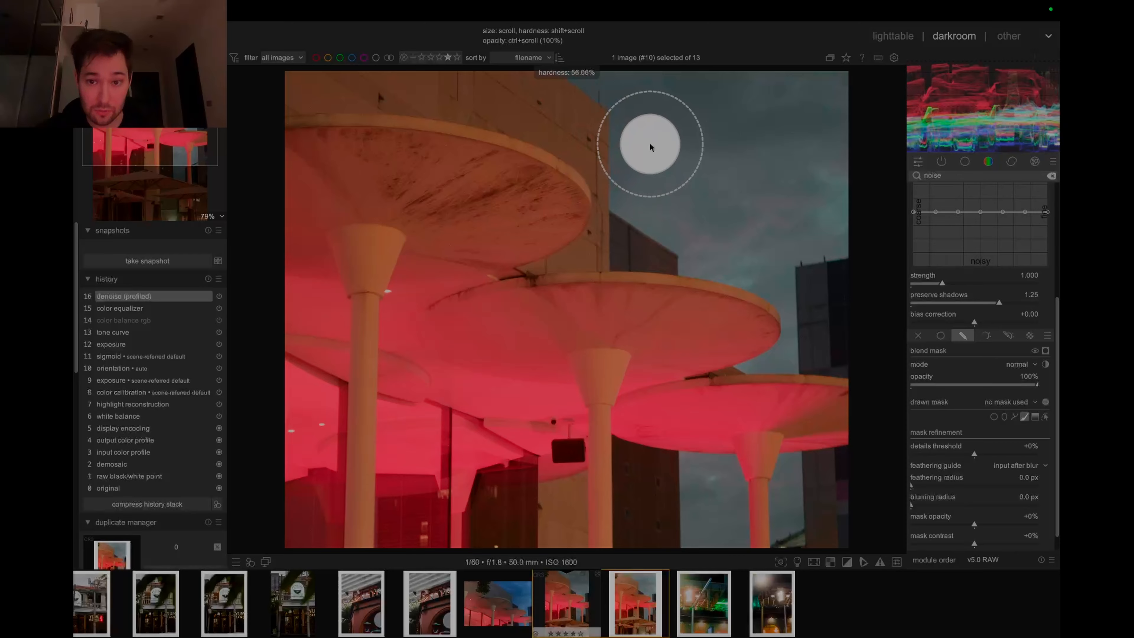
pyautogui.scroll(-2, 650, 148)
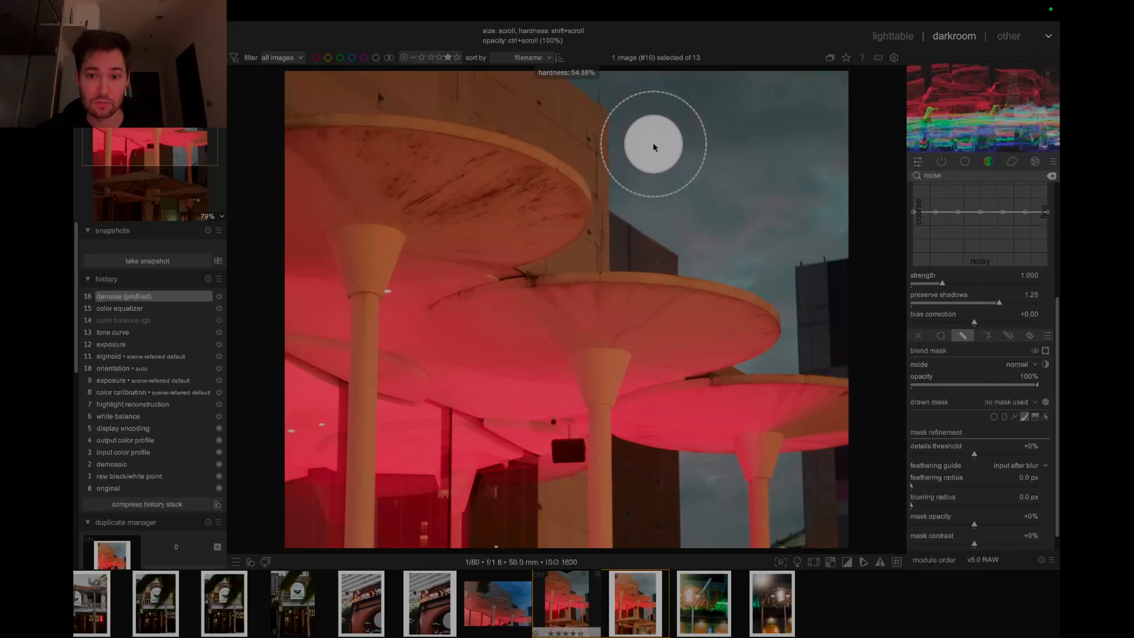
pyautogui.scroll(1, 656, 149)
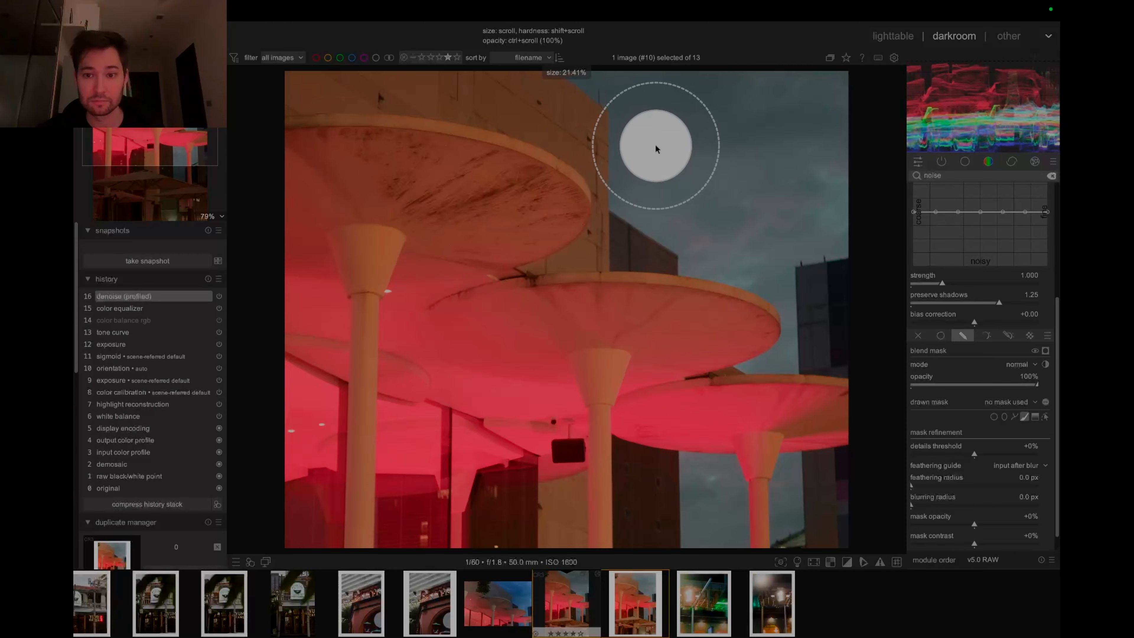
# Paint the denoise mask over the sky and, with a smaller brush, around the rear canopy column, and display the mask
pyautogui.moveTo(656, 148)
pyautogui.mouseDown()
pyautogui.moveTo(607, 83)
pyautogui.moveTo(823, 101)
pyautogui.moveTo(654, 178)
pyautogui.moveTo(638, 157)
pyautogui.moveTo(663, 221)
pyautogui.moveTo(823, 142)
pyautogui.moveTo(831, 228)
pyautogui.moveTo(740, 228)
pyautogui.moveTo(752, 190)
pyautogui.moveTo(700, 261)
pyautogui.moveTo(776, 260)
pyautogui.mouseUp()
pyautogui.scroll(-1, 719, 231)
pyautogui.moveTo(696, 529)
pyautogui.mouseDown()
pyautogui.moveTo(692, 486)
pyautogui.moveTo(695, 512)
pyautogui.moveTo(713, 490)
pyautogui.moveTo(742, 540)
pyautogui.mouseUp()
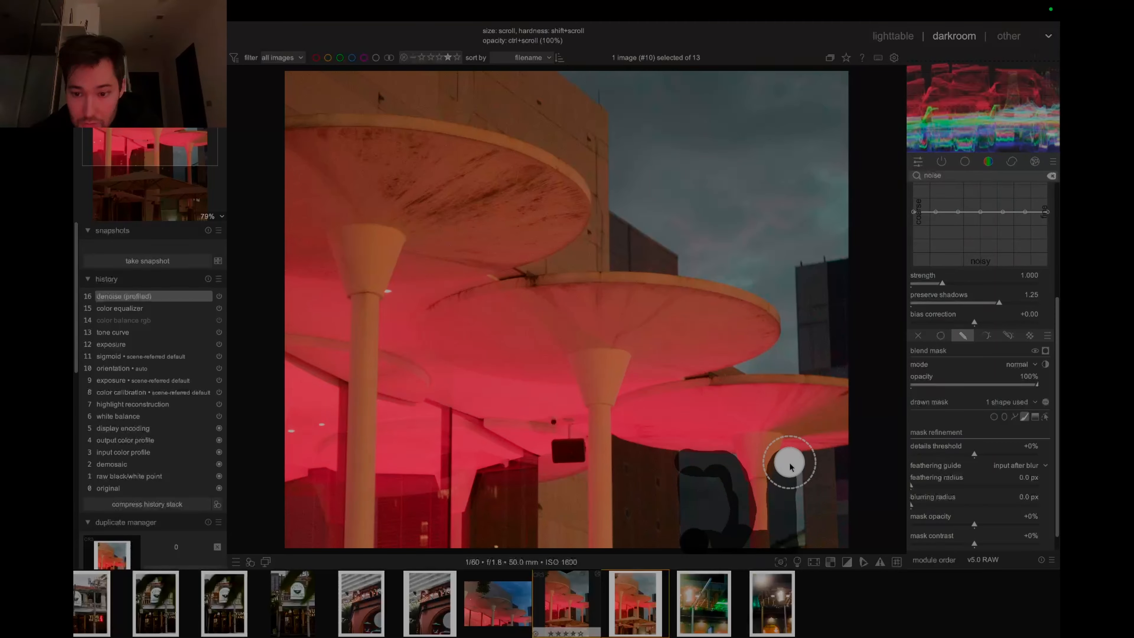
pyautogui.moveTo(790, 467); pyautogui.dragTo(801, 543)
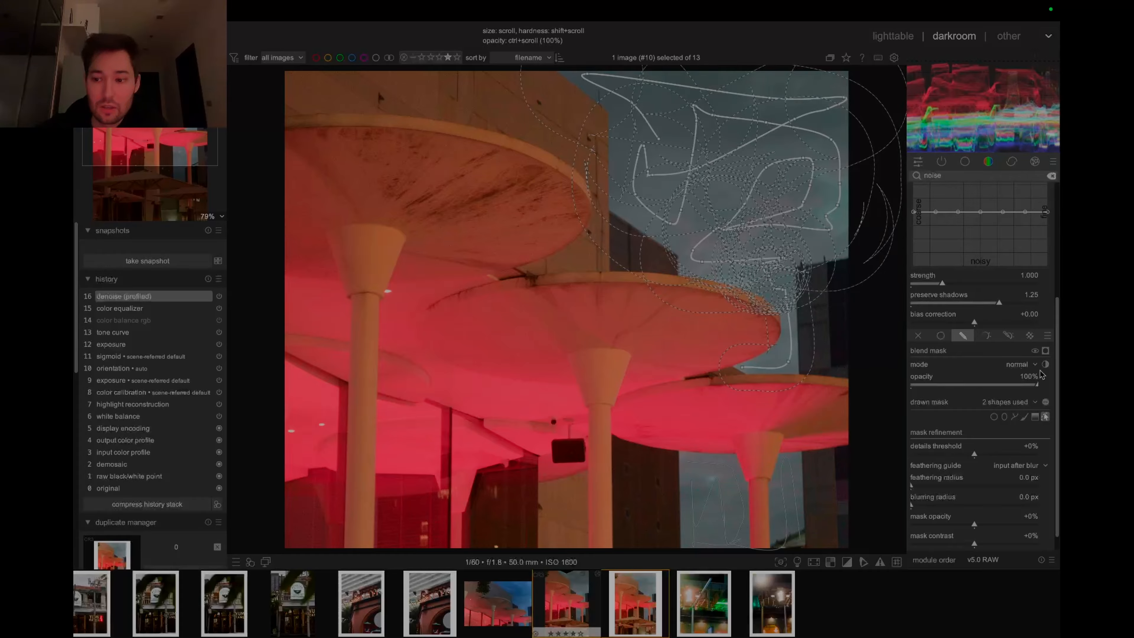
pyautogui.click(1046, 350)
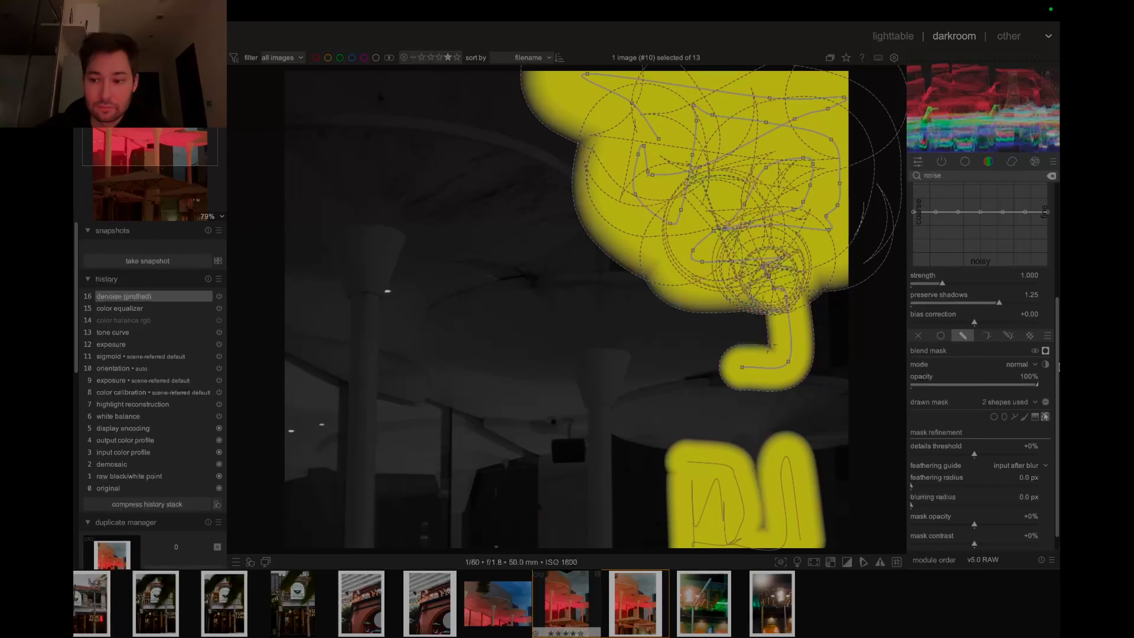
# Hide the mask overlay and compare the photo with denoise (profiled) off and on, up close and at full view
pyautogui.click(1047, 351)
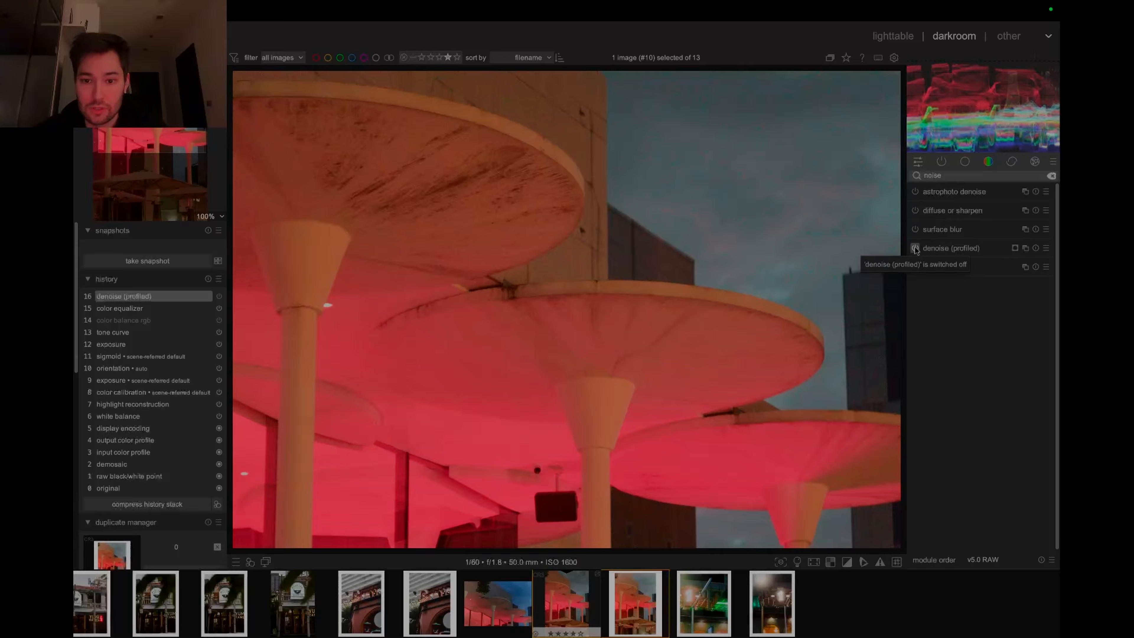
pyautogui.click(916, 248)
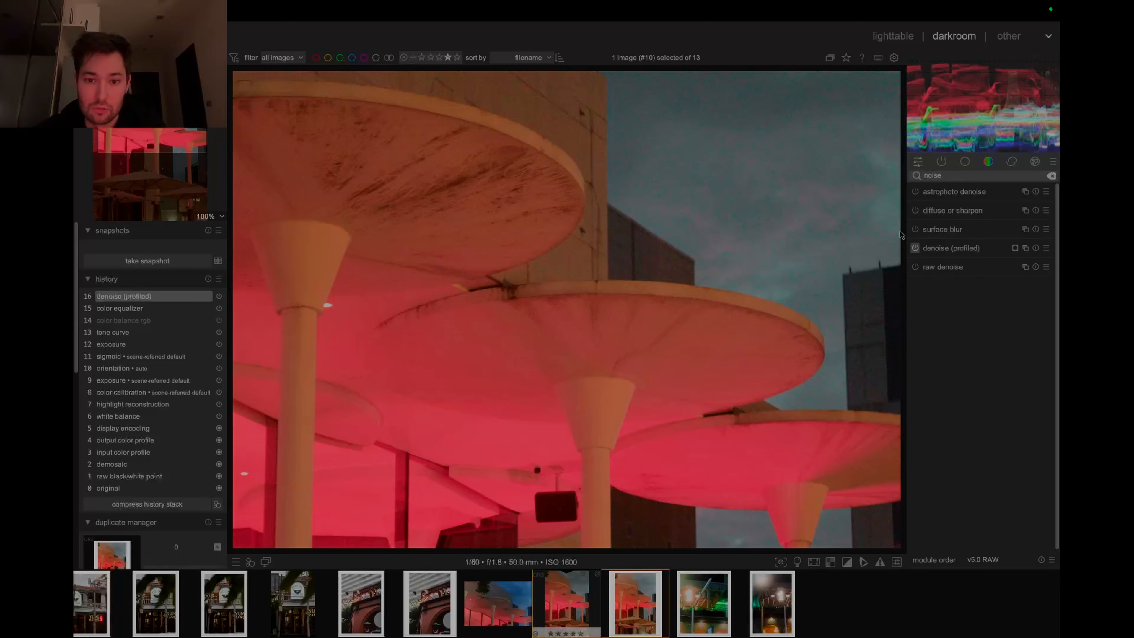
pyautogui.scroll(-5, 709, 198)
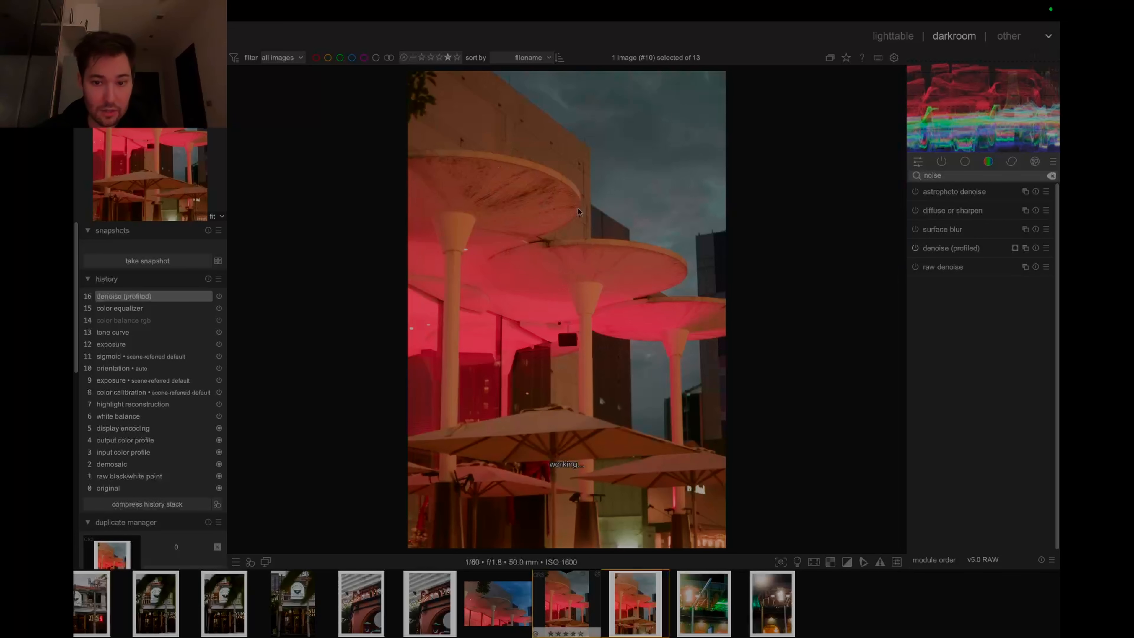
pyautogui.scroll(5, 709, 197)
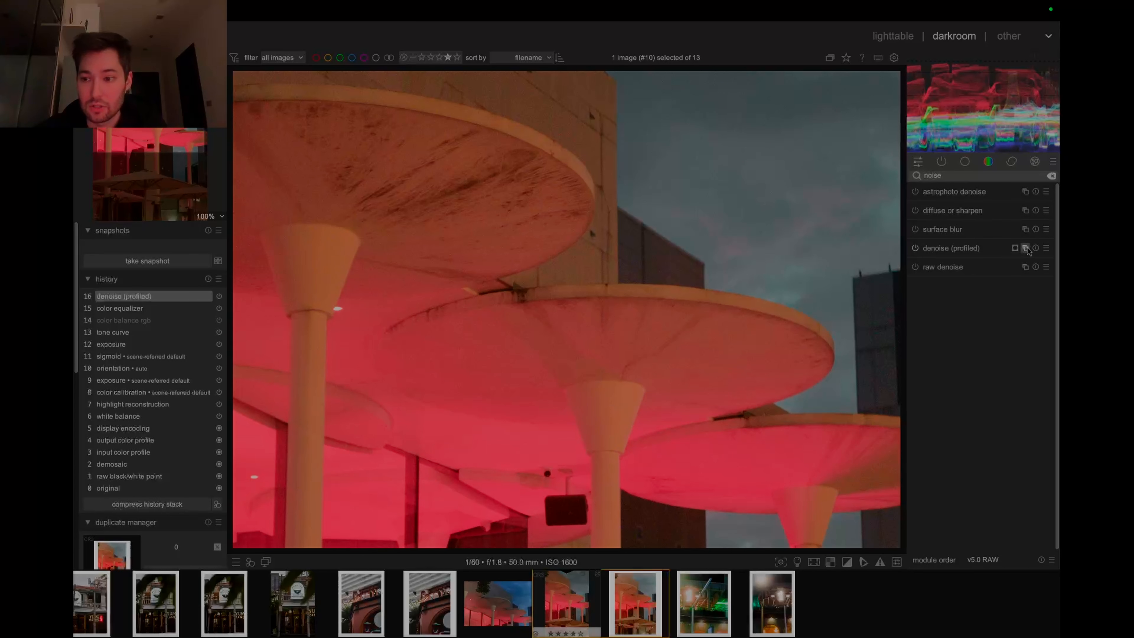
# Add a new instance of denoise (profiled) and toggle it to compare its effect
pyautogui.click(985, 250)
pyautogui.click(987, 248)
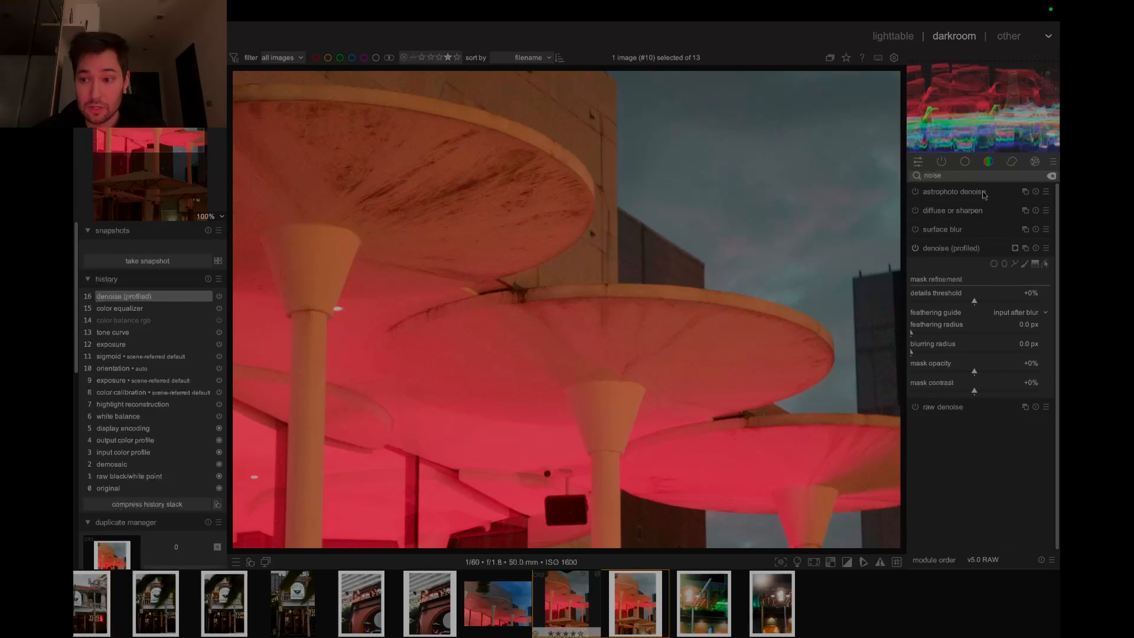
pyautogui.click(1026, 248)
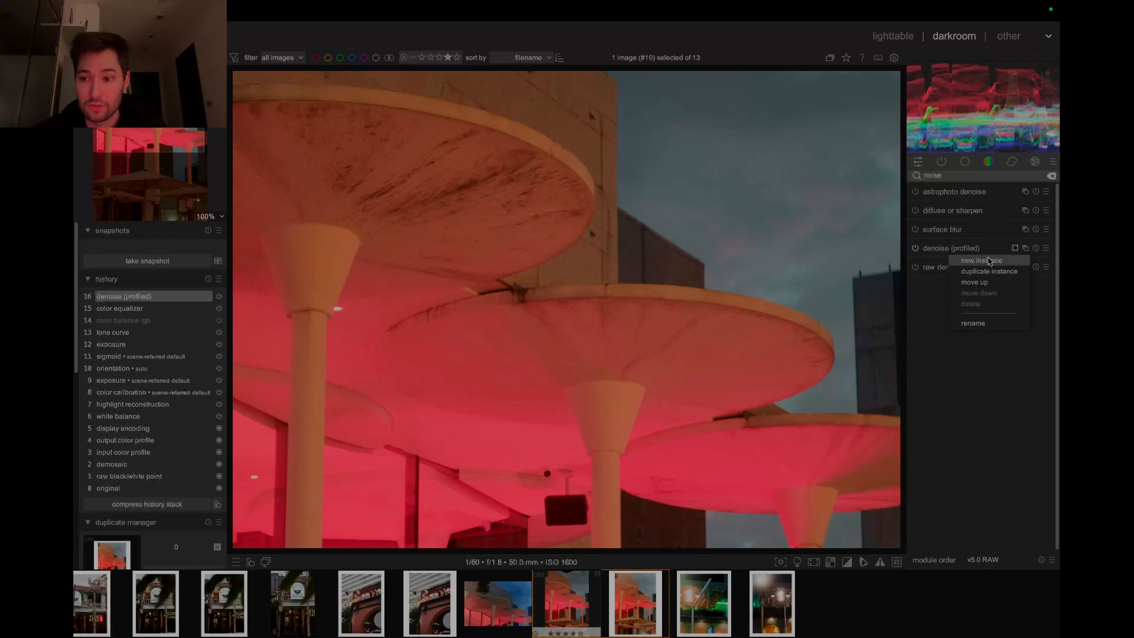
pyautogui.click(964, 261)
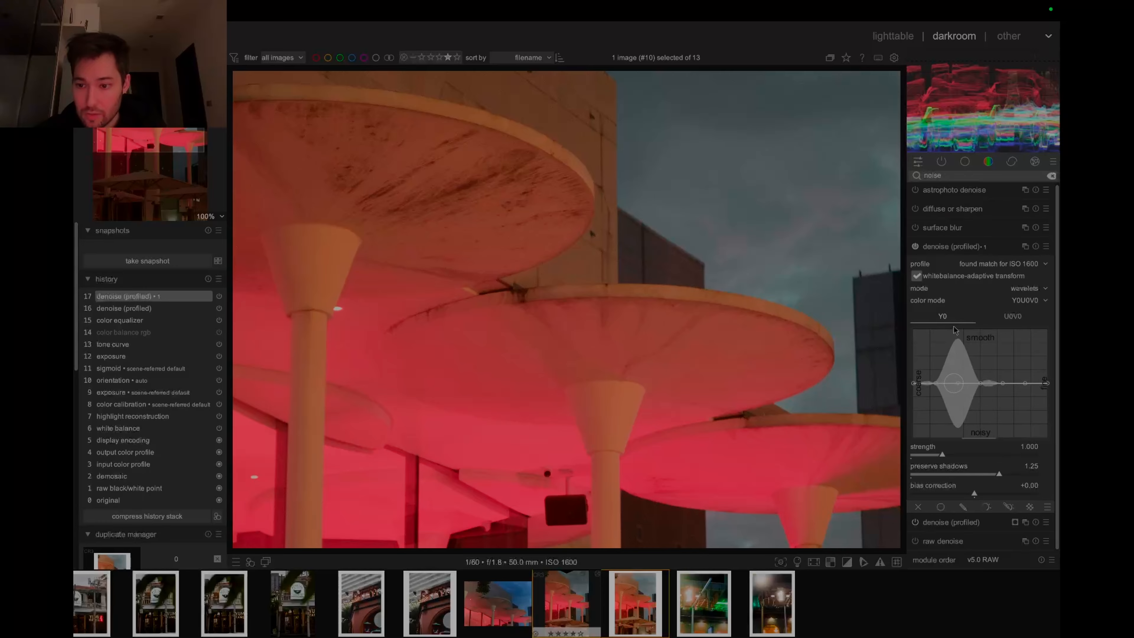
pyautogui.click(917, 248)
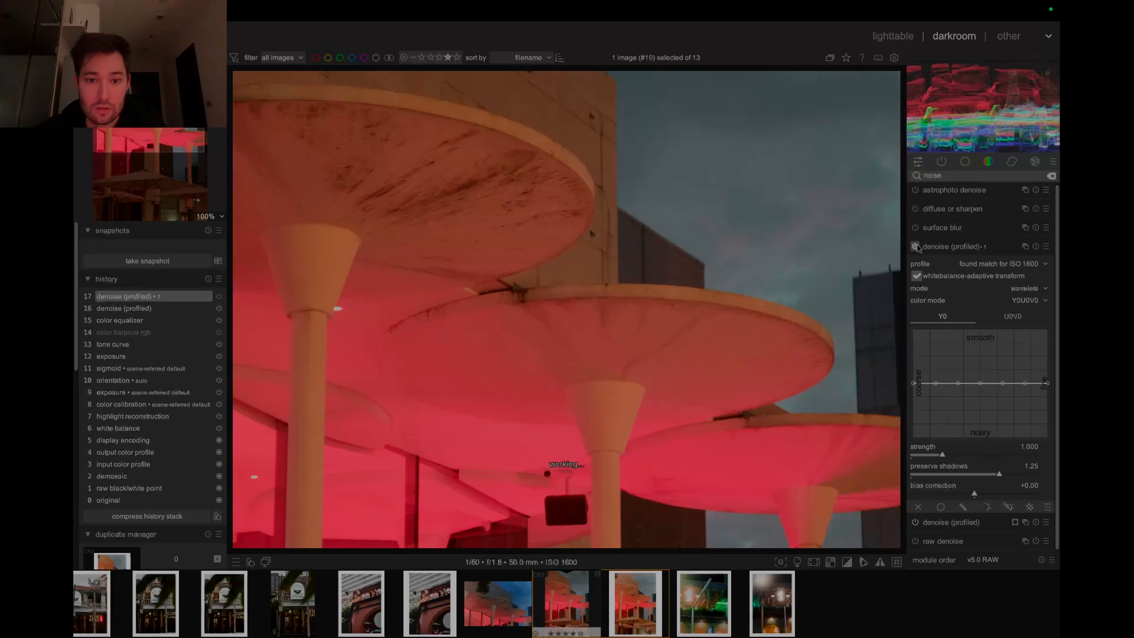
# Set preserve shadows to 1.48 in the second denoise (profiled) instance and lower its strength while viewing the canopy at 200%
pyautogui.scroll(1, 630, 312)
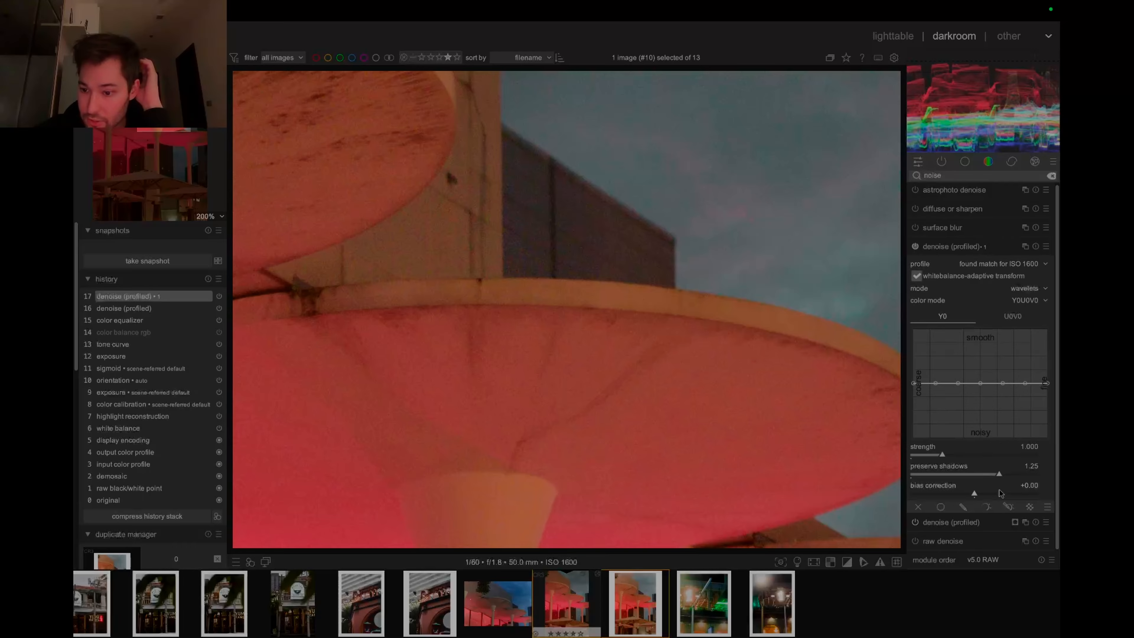
pyautogui.click(1014, 474)
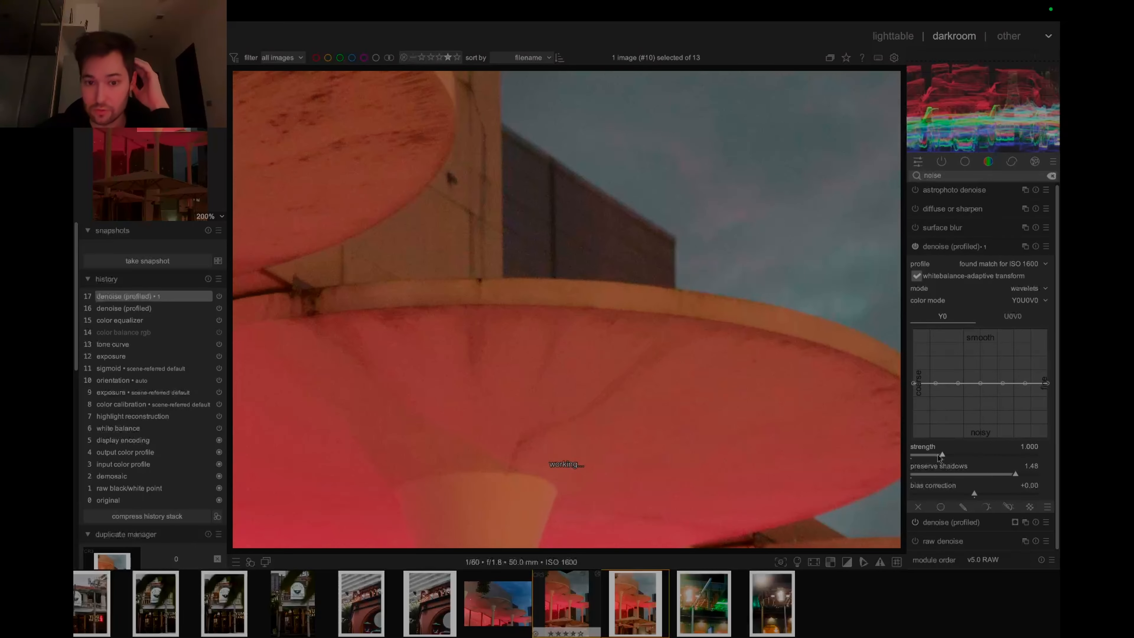
pyautogui.moveTo(940, 456); pyautogui.dragTo(928, 457)
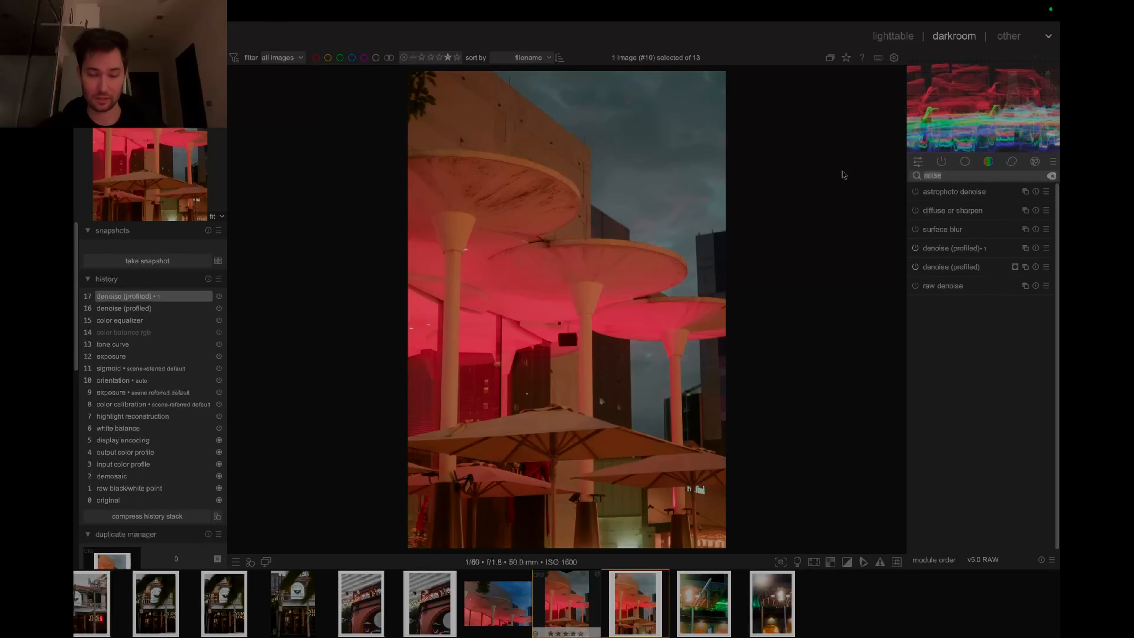
# Search the modules for "tone", add a second tone curve instance, and shape its curve with darker shadows and reduced highlights
pyautogui.write('tone')
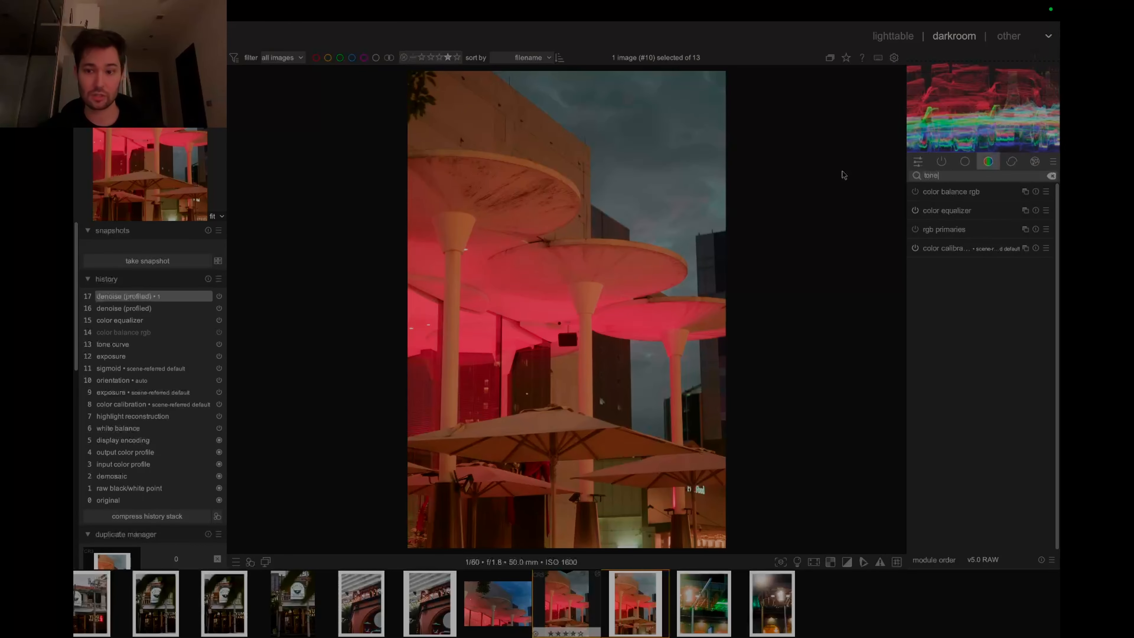
pyautogui.click(940, 191)
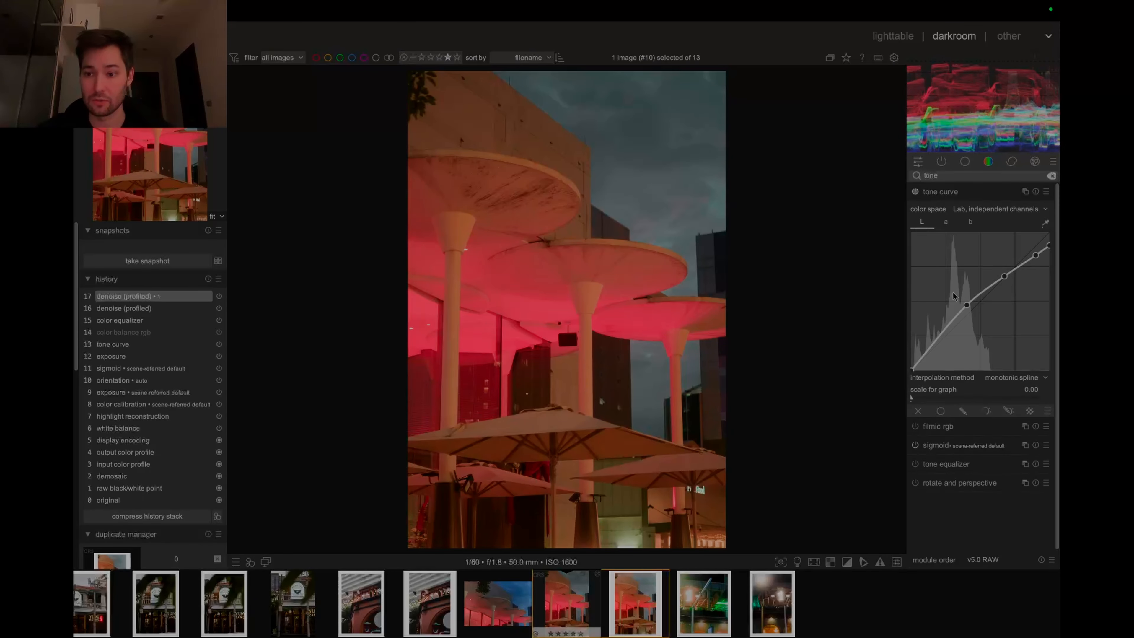
pyautogui.click(1026, 192)
pyautogui.click(982, 203)
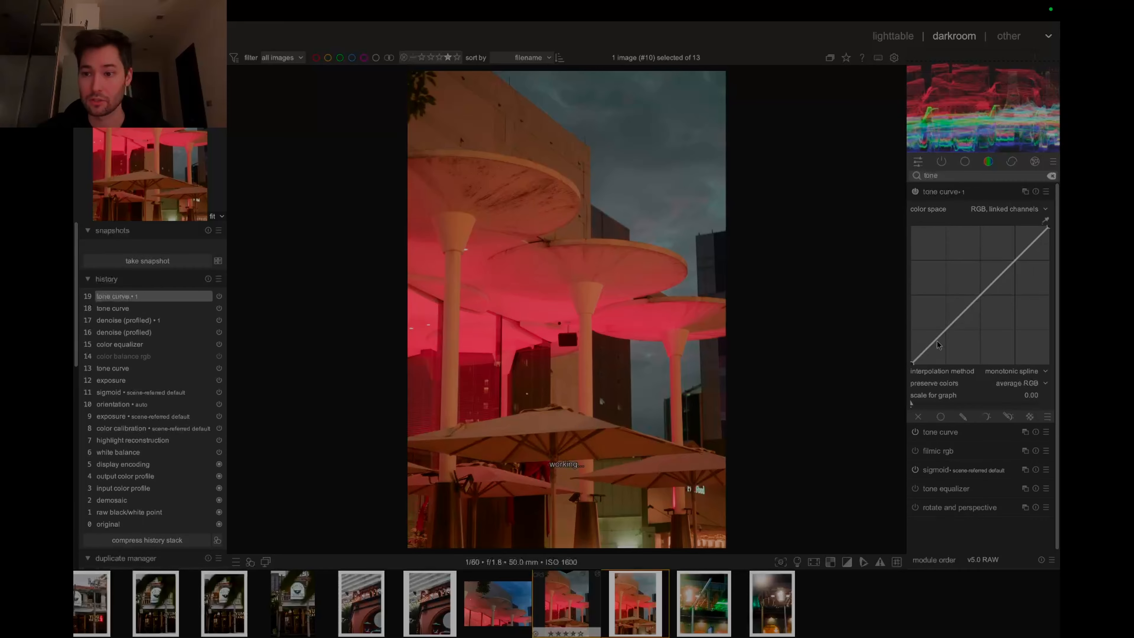
pyautogui.moveTo(959, 317); pyautogui.dragTo(957, 327)
pyautogui.click(986, 295)
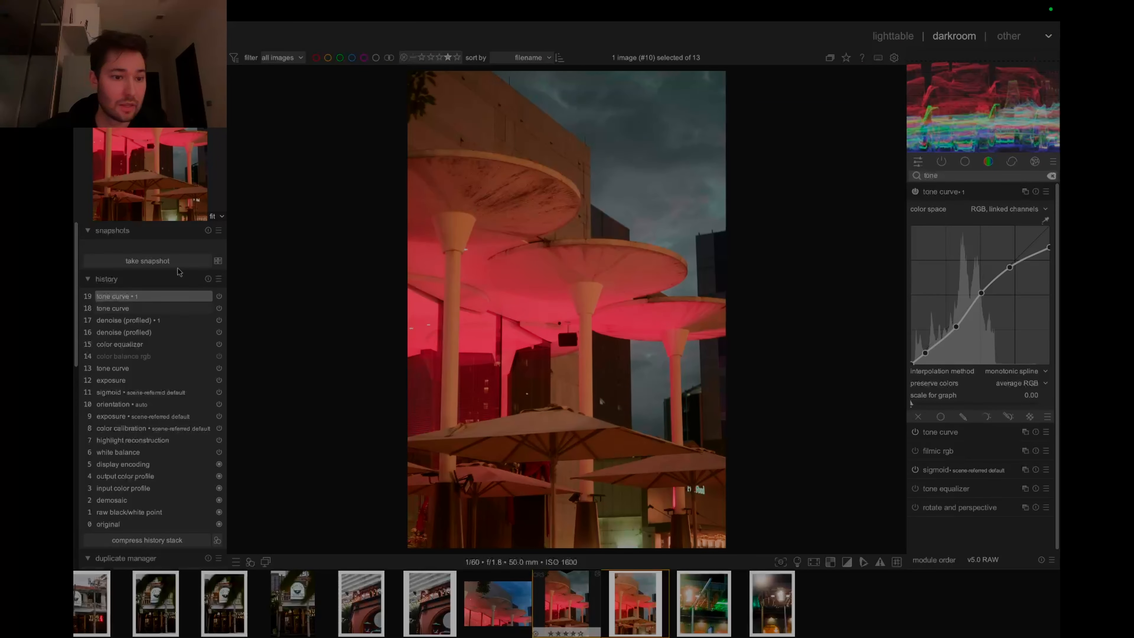
# Take a snapshot of the current edit and another of the history state at orientation
pyautogui.click(177, 265)
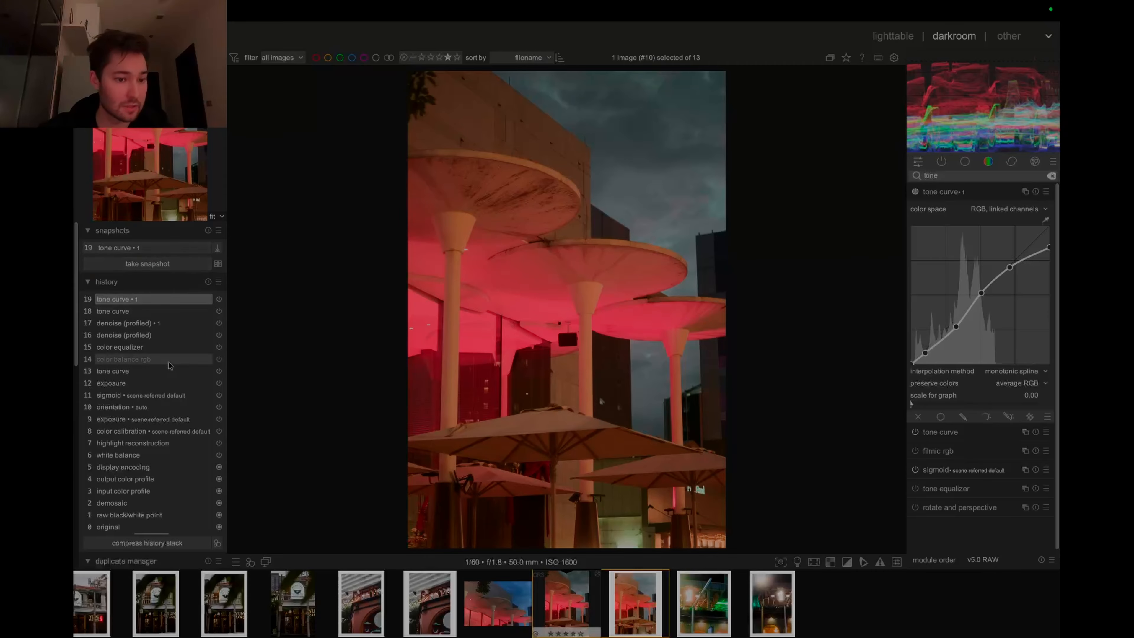
pyautogui.scroll(-4, 128, 340)
pyautogui.scroll(2, 127, 341)
pyautogui.click(117, 345)
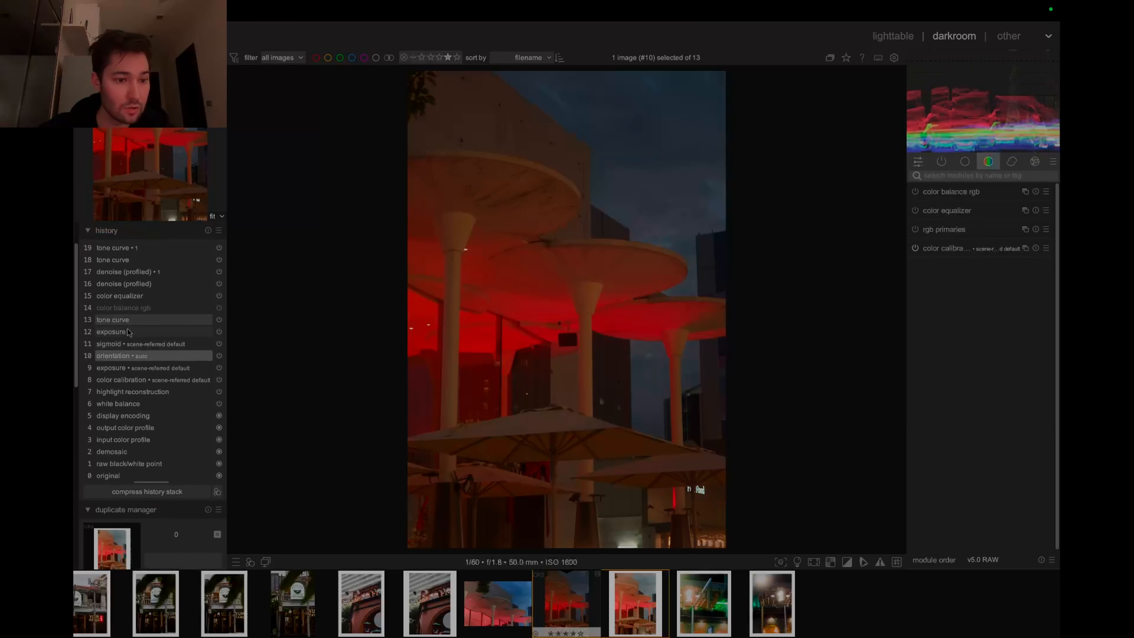
pyautogui.click(123, 358)
pyautogui.scroll(3, 143, 277)
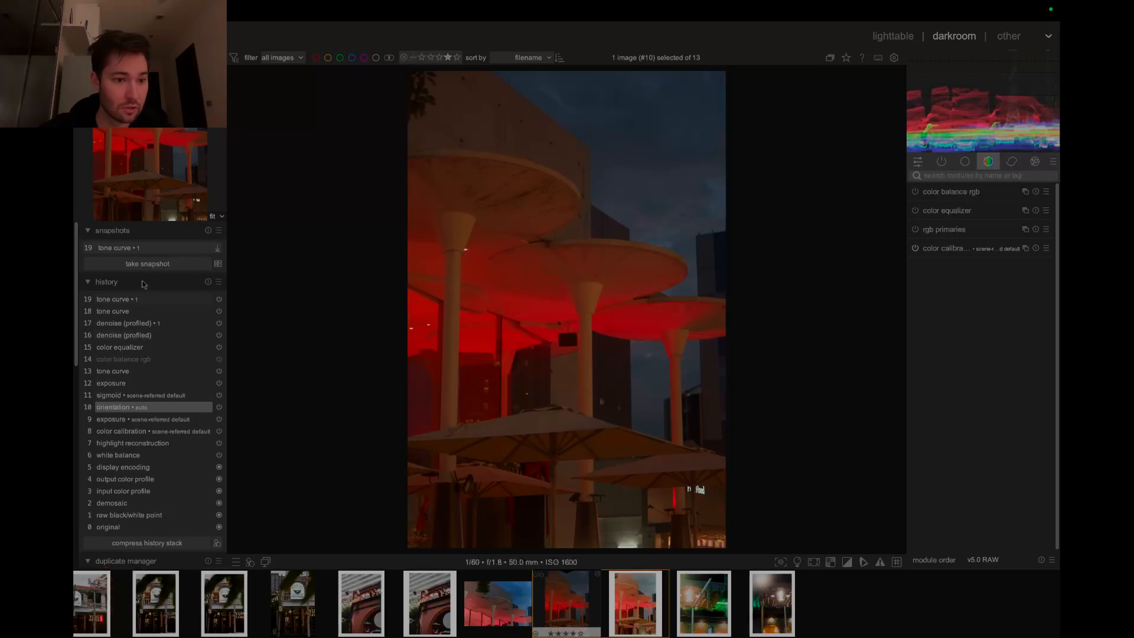
pyautogui.click(145, 266)
# Compare the latest tone curve state with the orientation snapshot by sweeping the split line across the photo, and close the comparison
pyautogui.moveTo(697, 228); pyautogui.dragTo(527, 268)
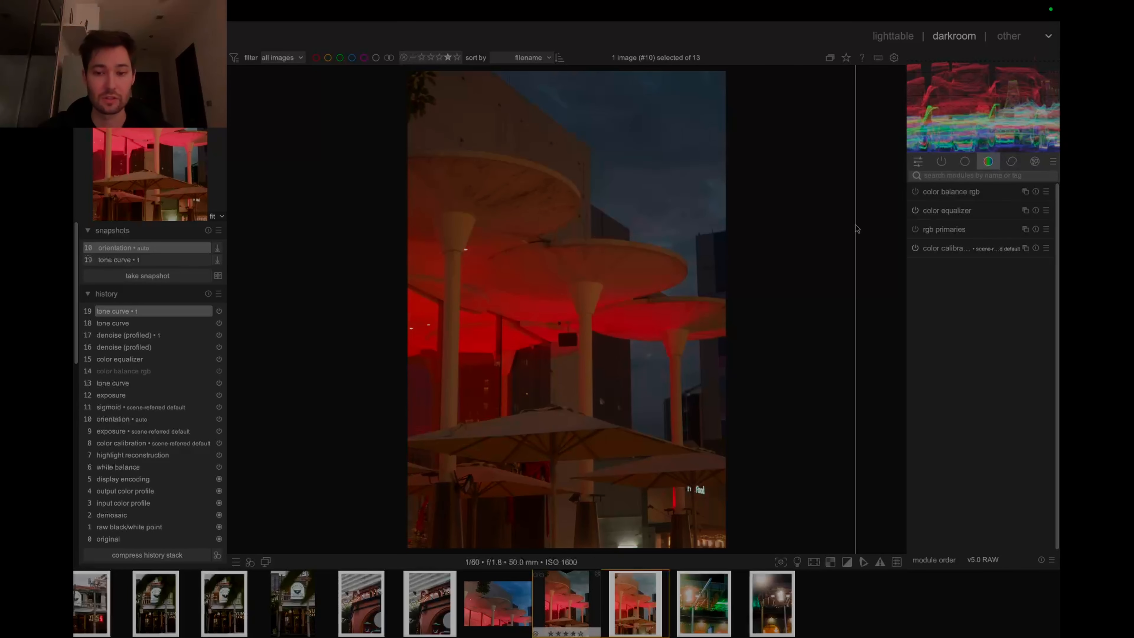
pyautogui.moveTo(553, 313); pyautogui.dragTo(408, 313)
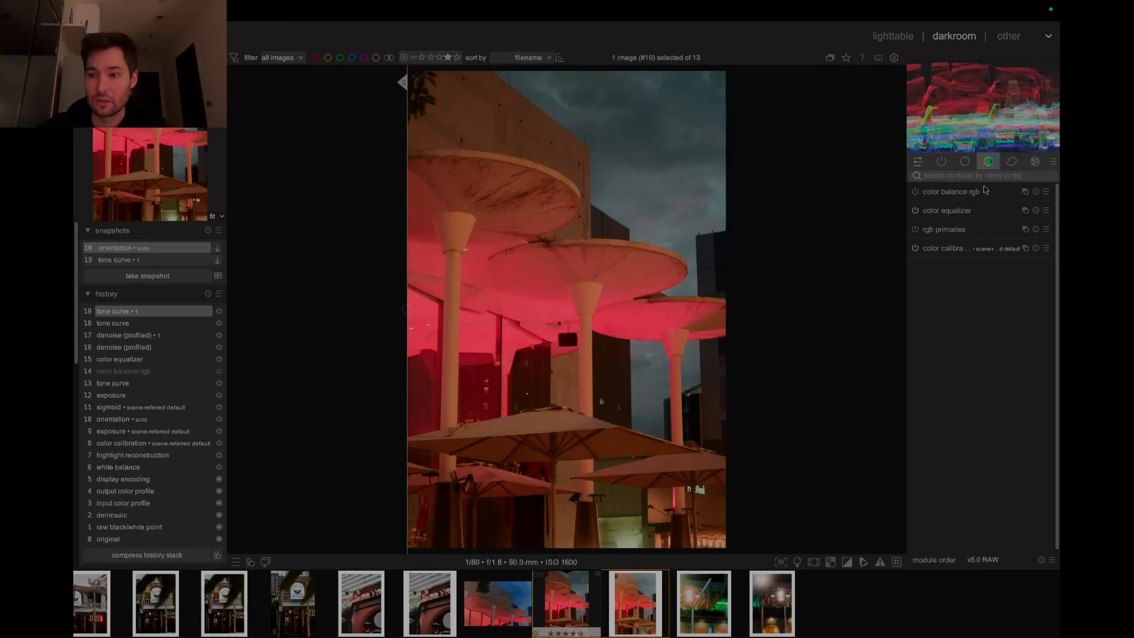
pyautogui.click(147, 248)
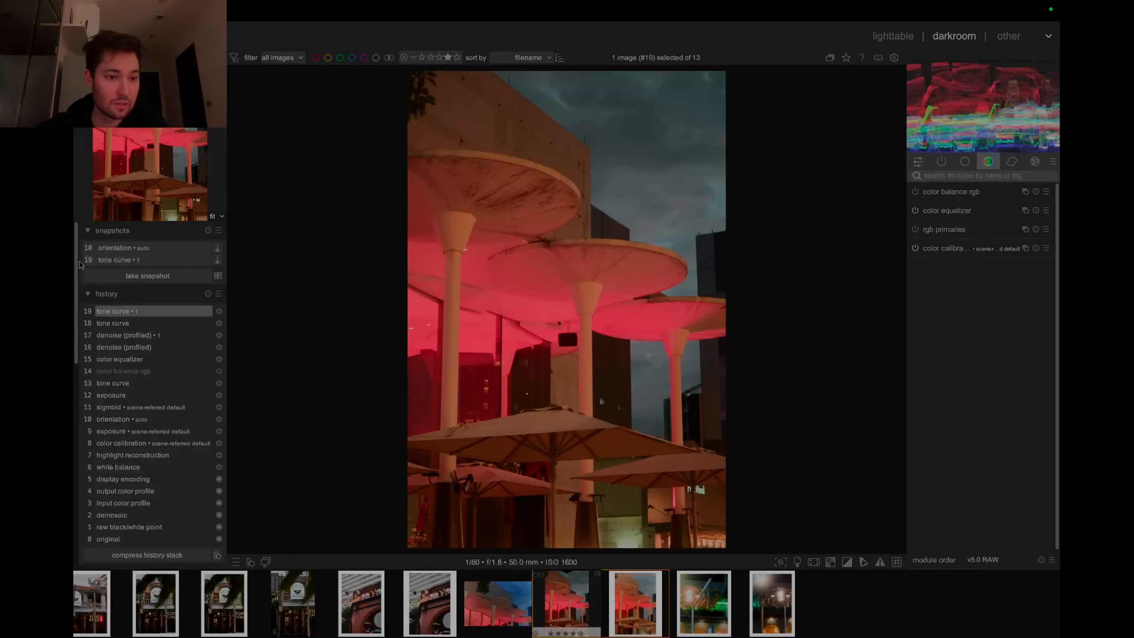
# Enable the framing border, search the modules for "lens", and enable lens correction with its settings expanded
pyautogui.click(1035, 161)
pyautogui.click(917, 211)
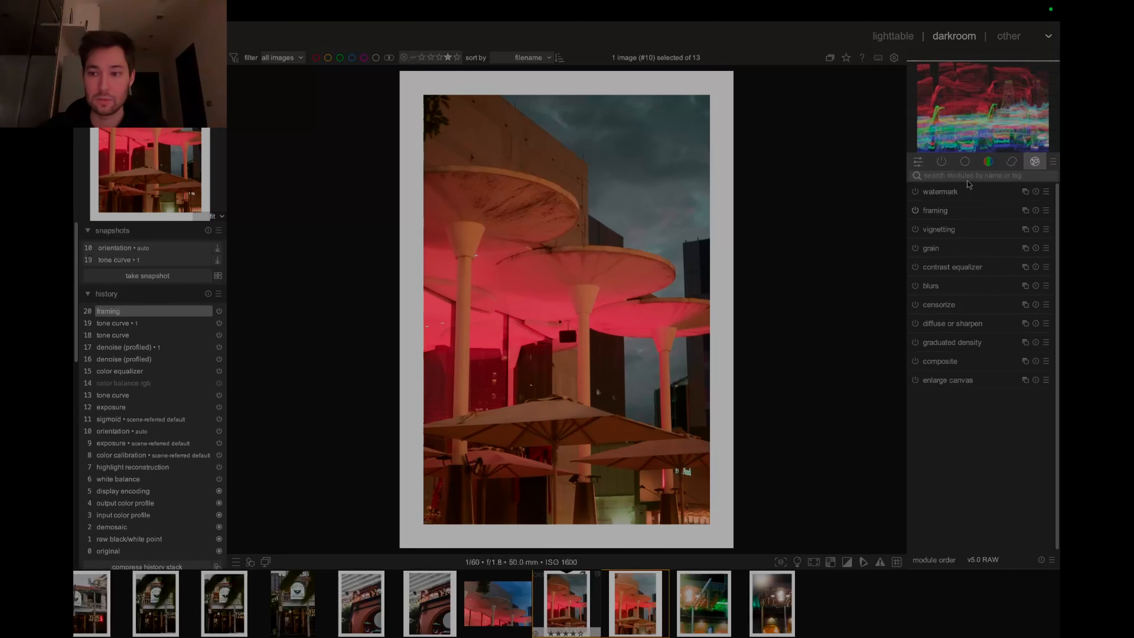
pyautogui.click(965, 175)
pyautogui.write('lens')
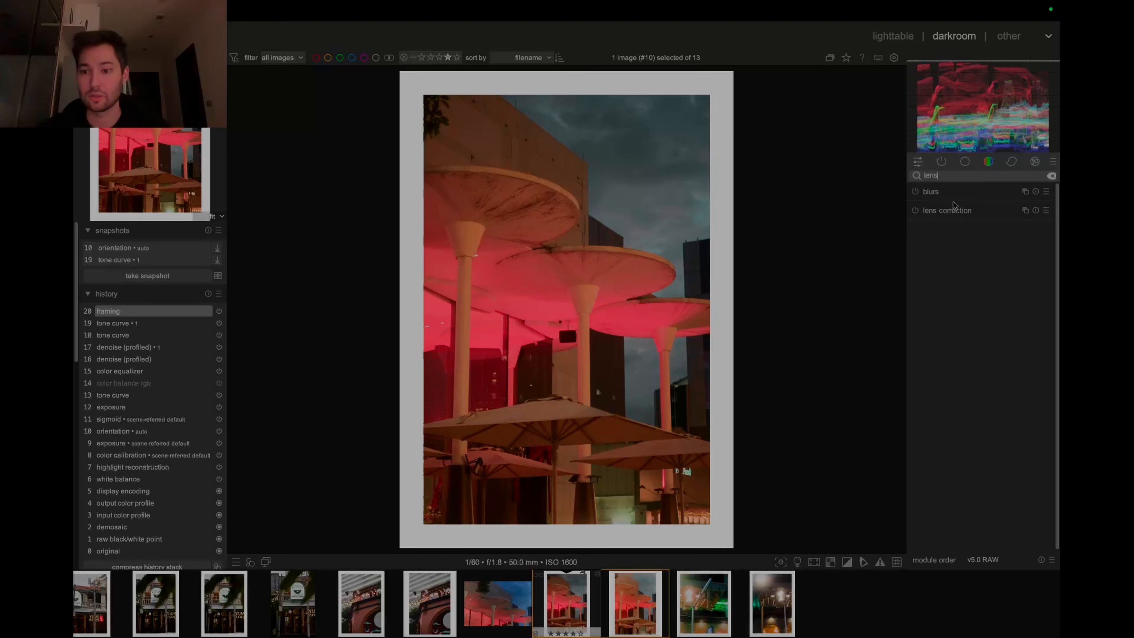
pyautogui.click(915, 210)
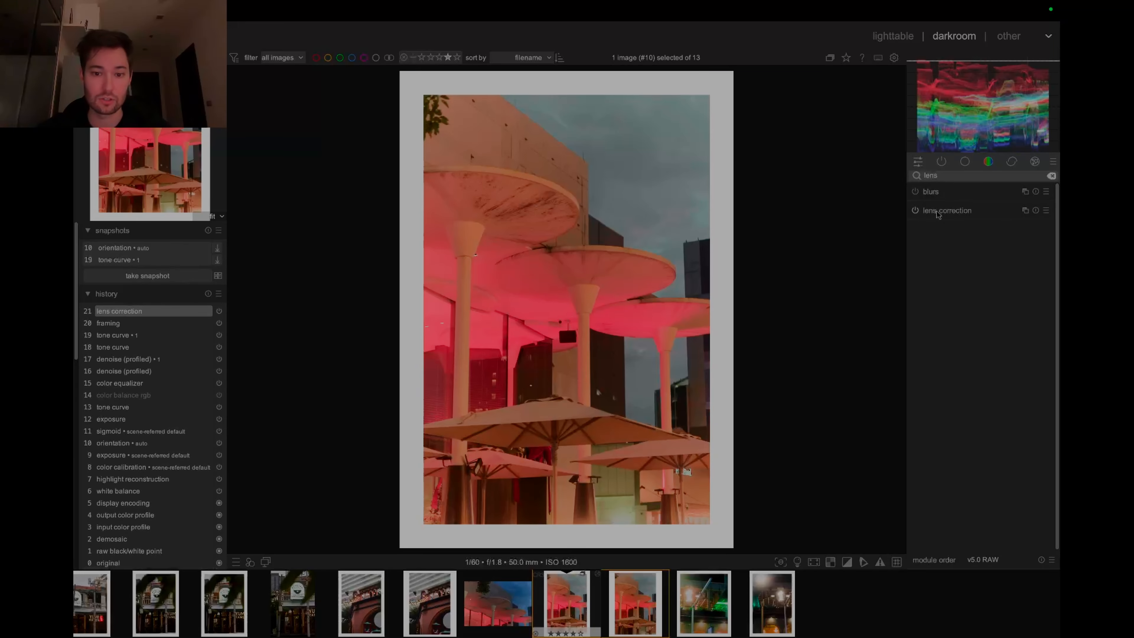
pyautogui.click(938, 212)
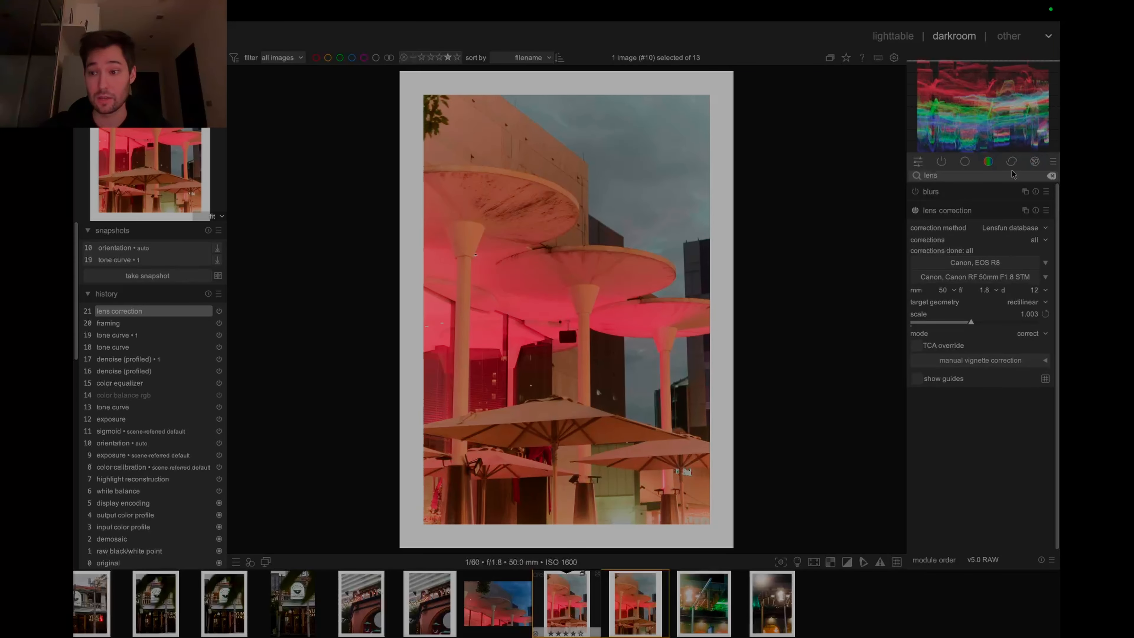
# Search the modules for "expos" and reduce the exposure, trying +1.375 EV and +1.156 EV before raising it slightly
pyautogui.write('expo')
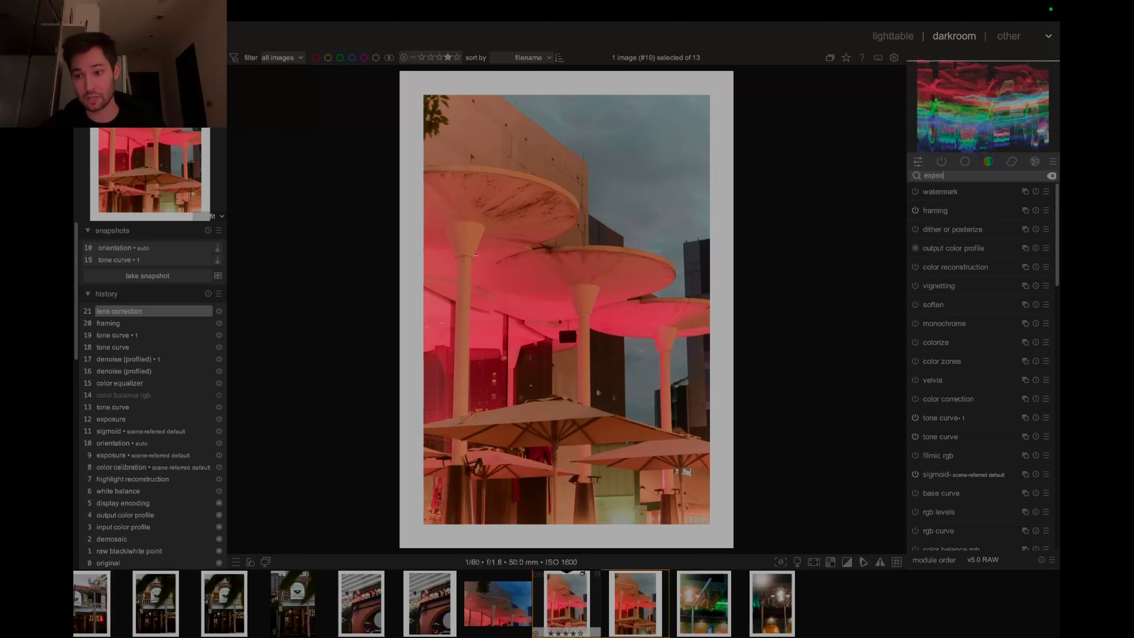
pyautogui.write('s')
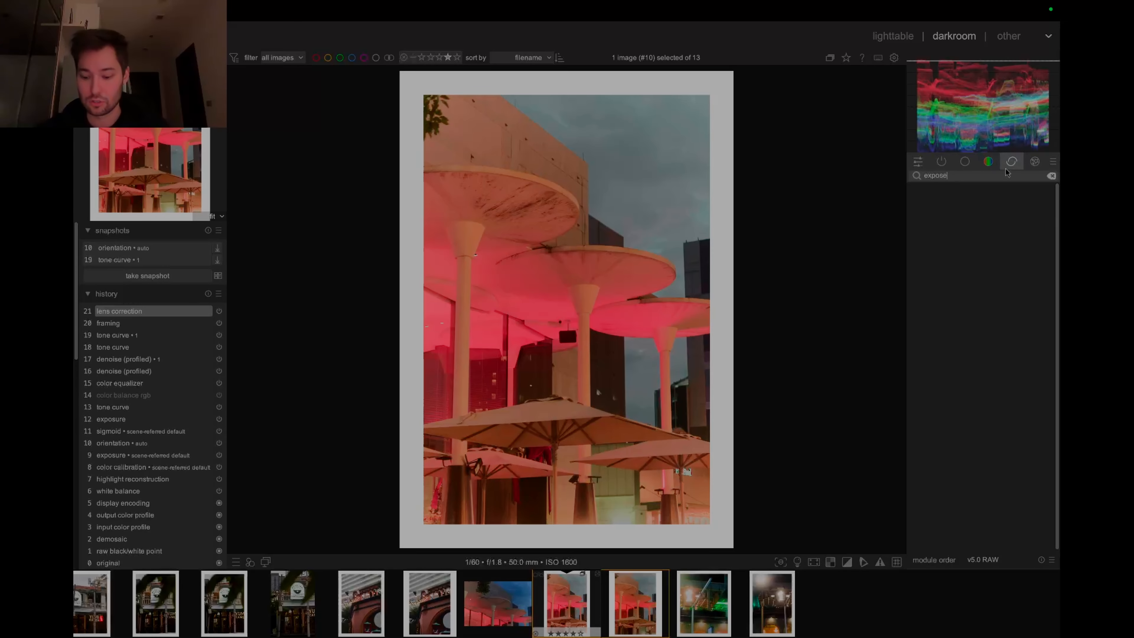
pyautogui.click(987, 192)
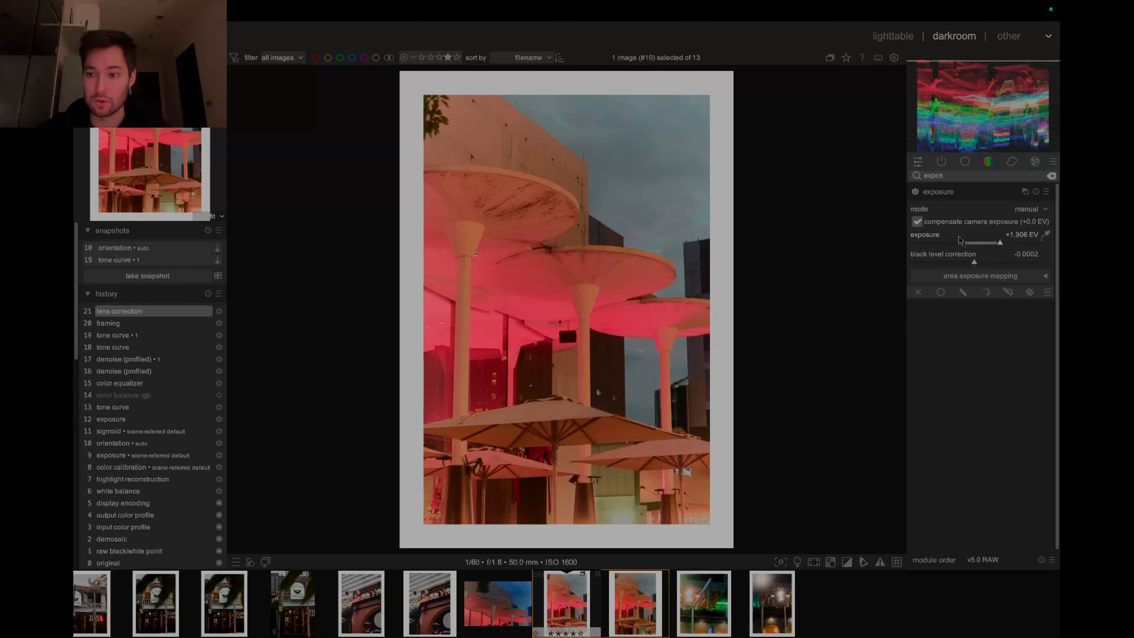
pyautogui.click(991, 244)
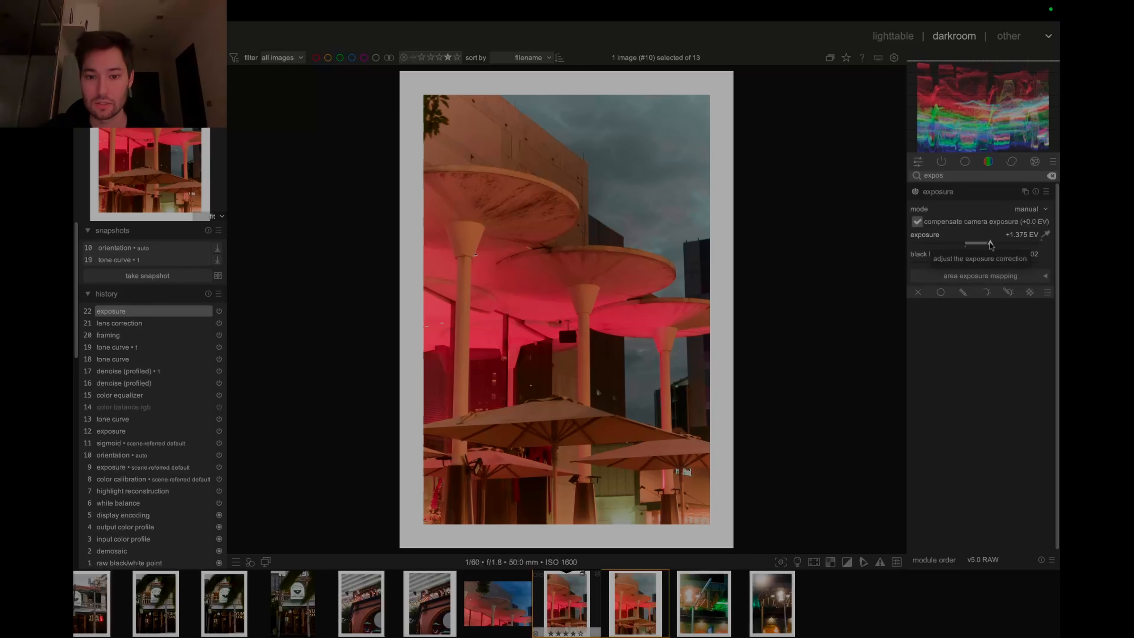
pyautogui.moveTo(991, 244); pyautogui.dragTo(986, 244)
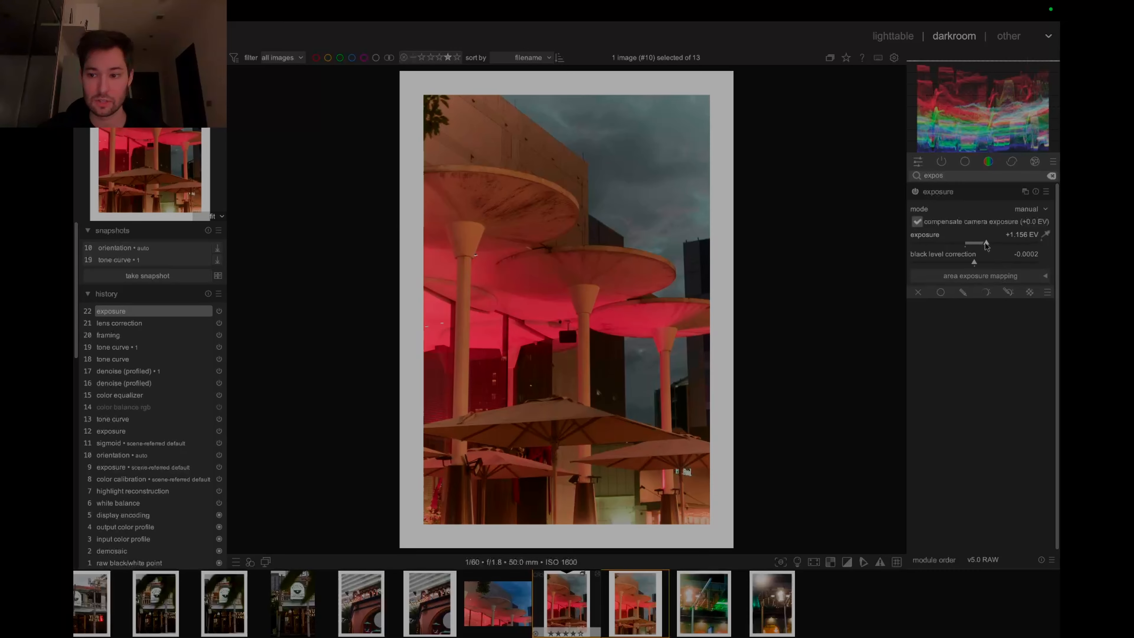
pyautogui.moveTo(987, 246); pyautogui.dragTo(994, 249)
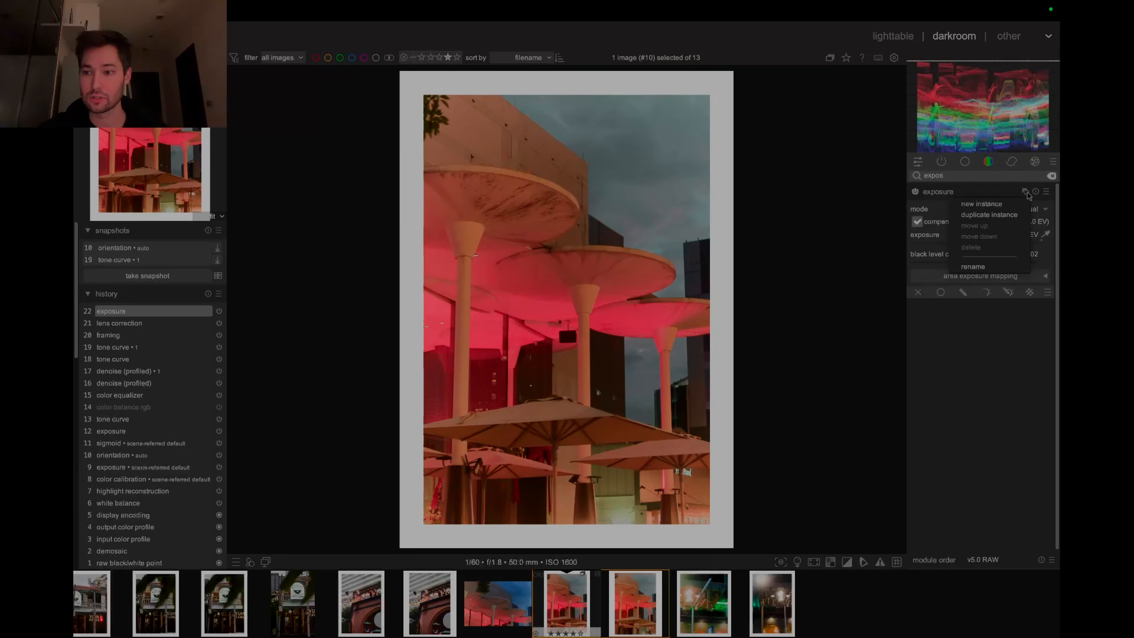
# Add a new exposure instance set to -0.625 EV and switch its blending to a drawn mask
pyautogui.click(993, 205)
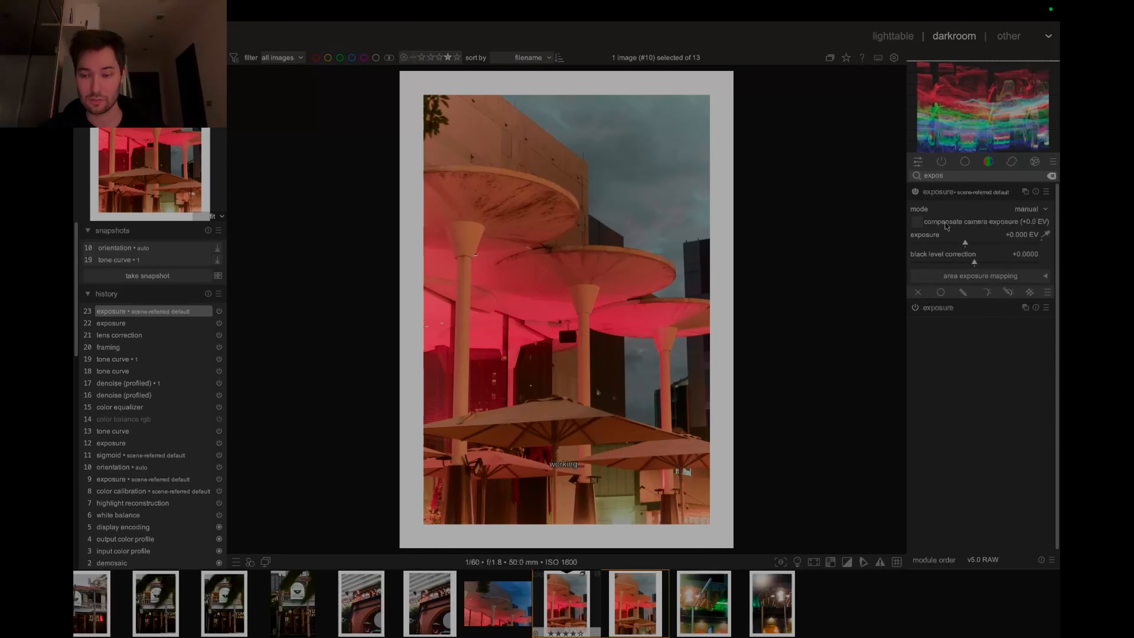
pyautogui.moveTo(963, 243); pyautogui.dragTo(954, 243)
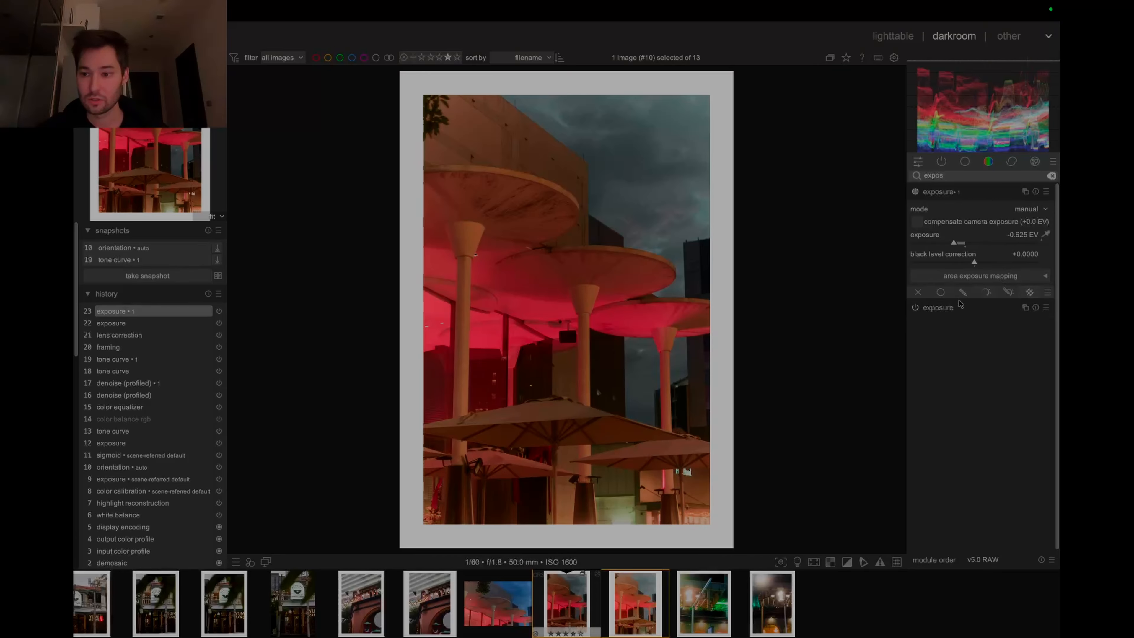
pyautogui.click(985, 292)
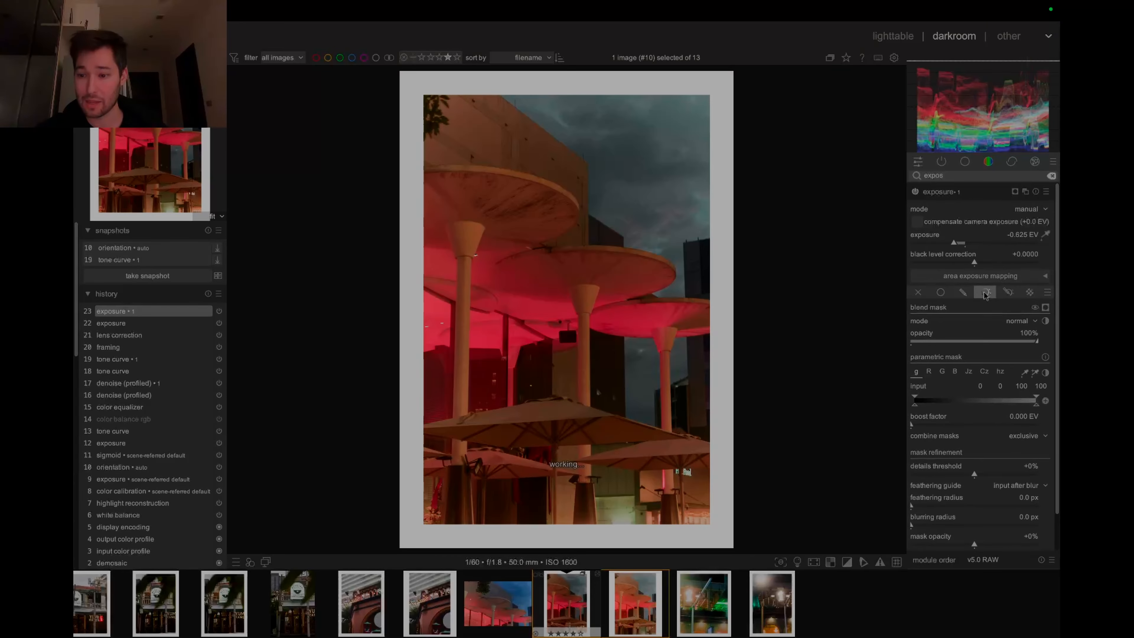
pyautogui.click(964, 292)
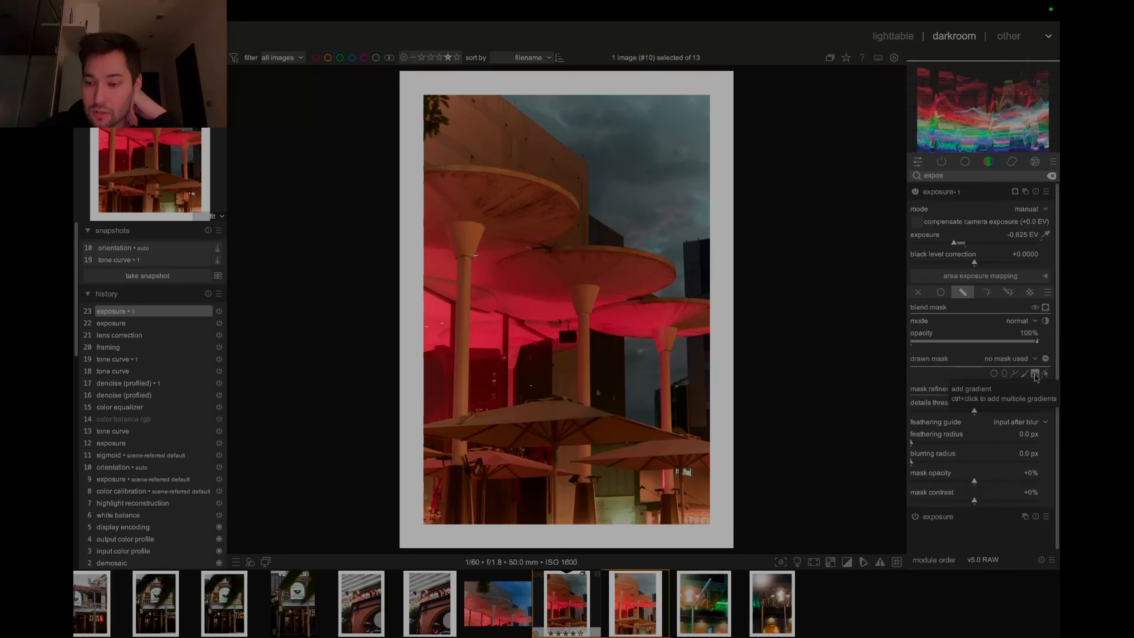
# Place a gradient mask across the photo just above the umbrellas and compare the masked exposure switched off and on
pyautogui.click(1035, 373)
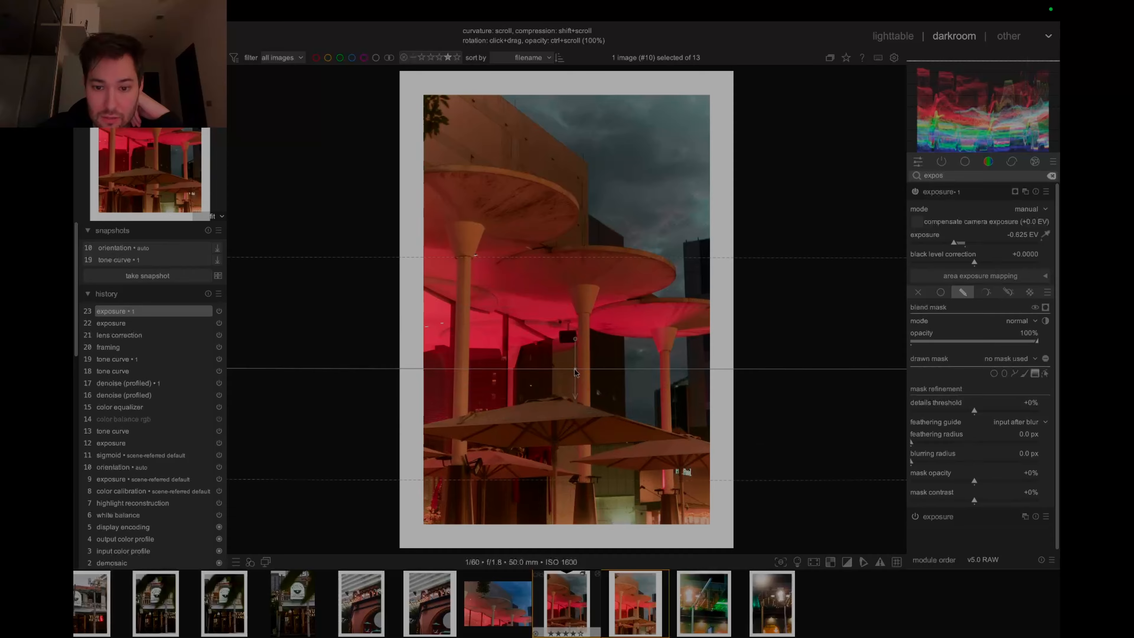
pyautogui.click(569, 391)
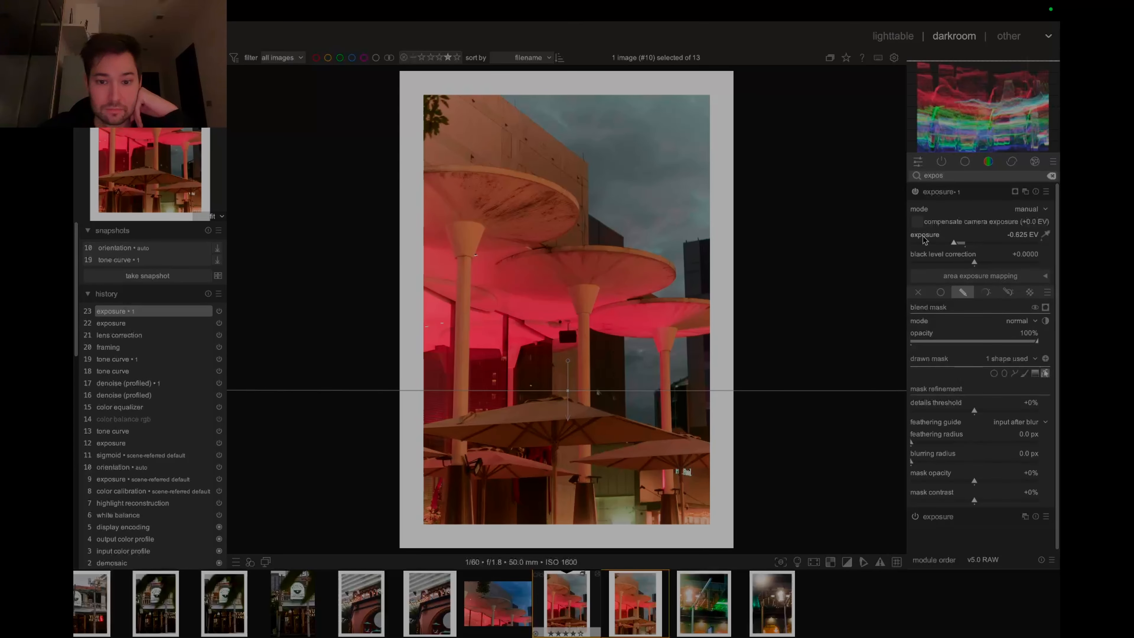
pyautogui.click(915, 192)
pyautogui.click(915, 192)
pyautogui.click(916, 192)
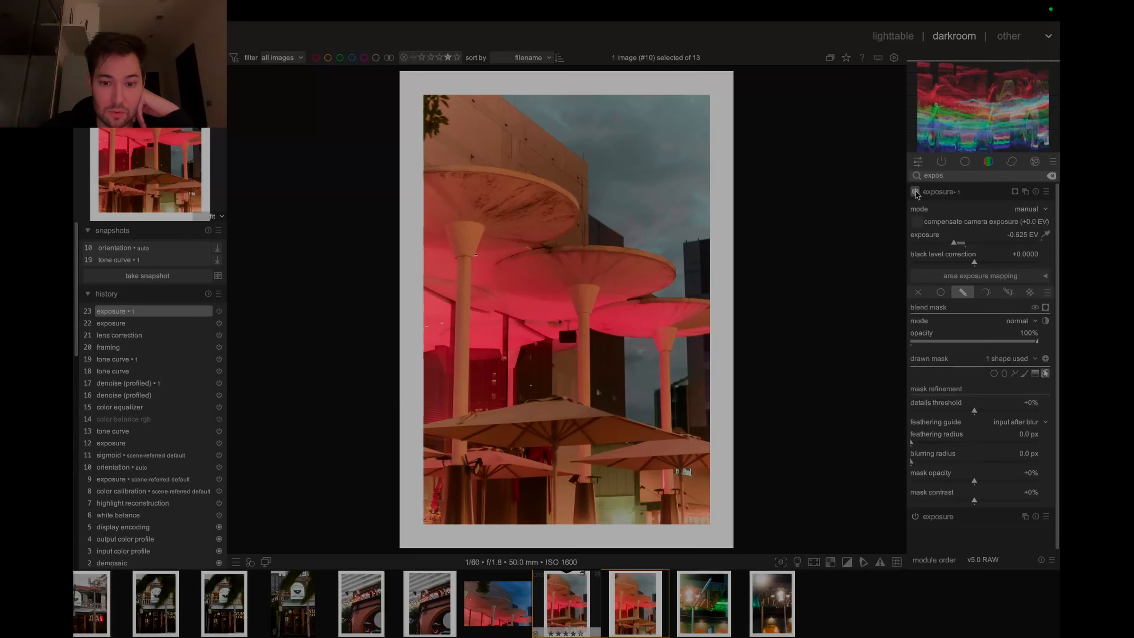
pyautogui.click(915, 191)
pyautogui.click(915, 192)
pyautogui.click(915, 192)
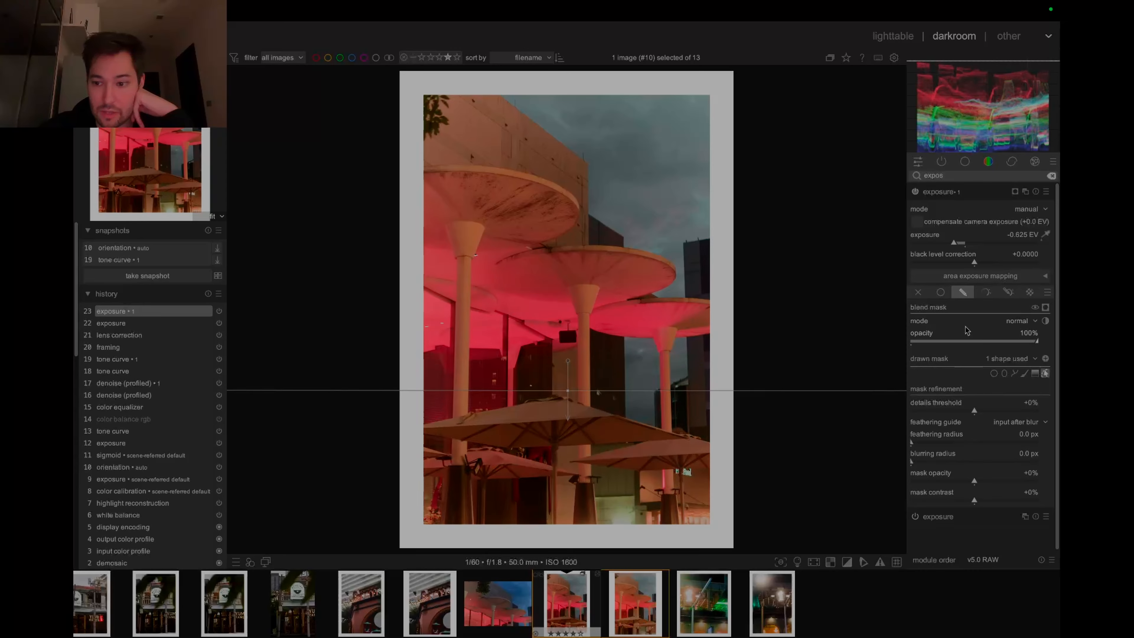
# Set the masked exposure instance to -0.750 EV, compare it off and on, and collapse its settings
pyautogui.moveTo(953, 249); pyautogui.dragTo(952, 245)
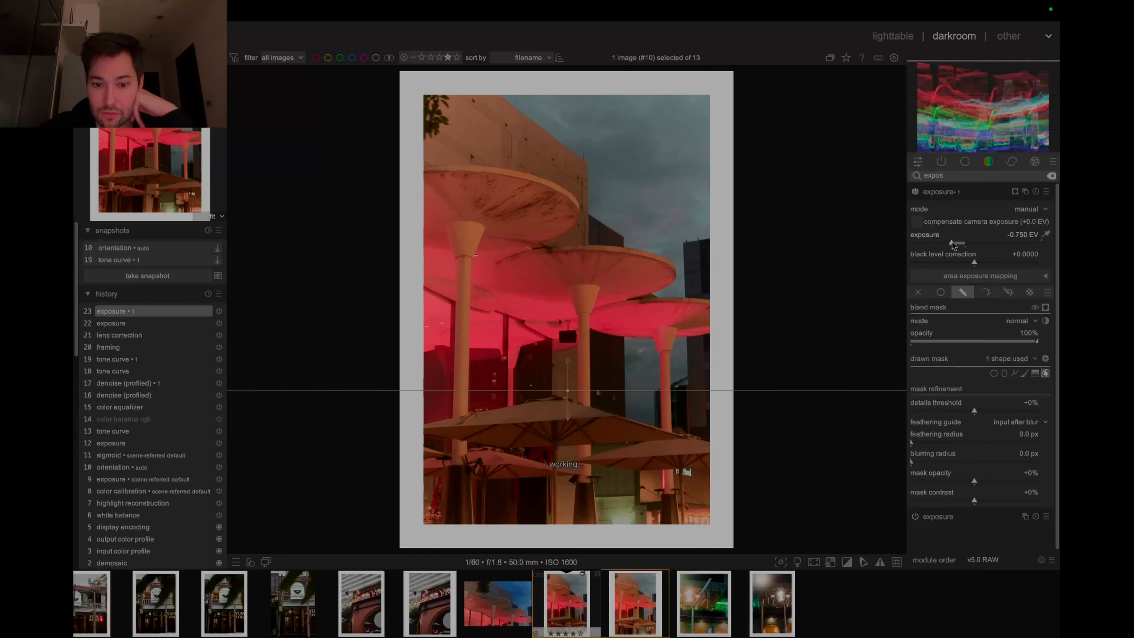
pyautogui.click(915, 192)
pyautogui.click(915, 192)
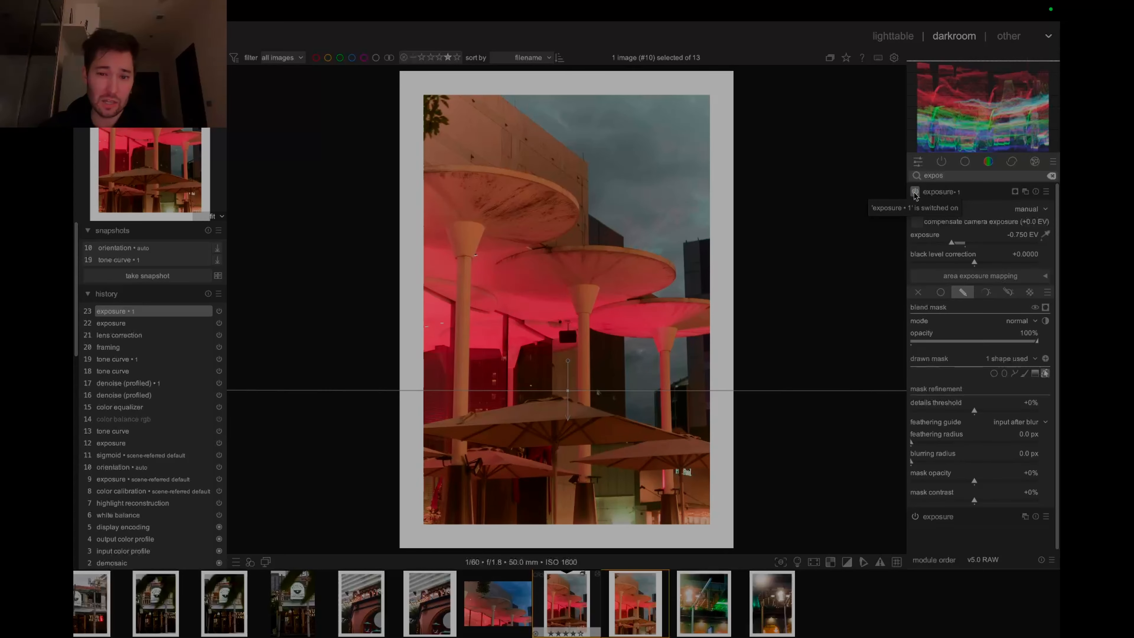
pyautogui.click(915, 192)
pyautogui.click(915, 192)
pyautogui.click(915, 191)
pyautogui.click(915, 192)
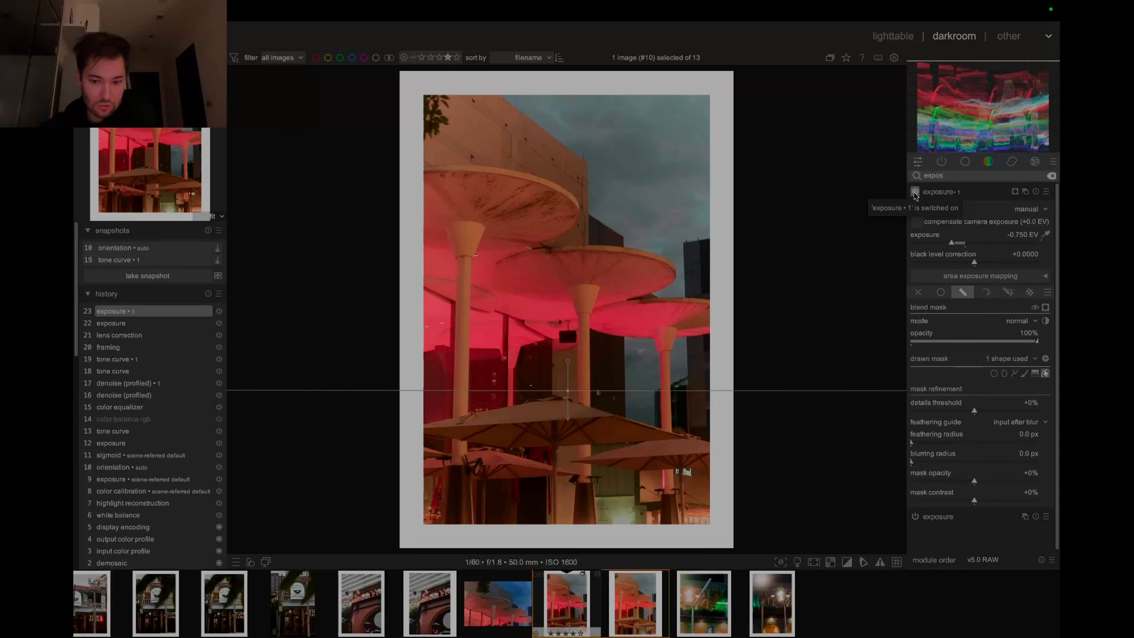
pyautogui.click(915, 193)
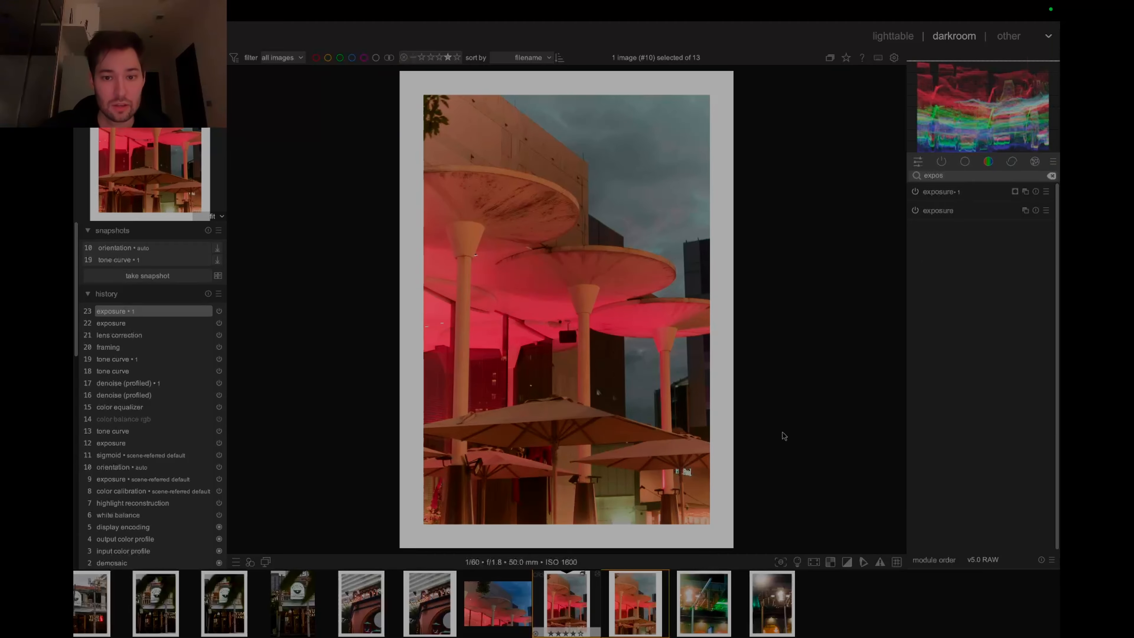
pyautogui.scroll(2, 589, 222)
pyautogui.scroll(-2, 591, 219)
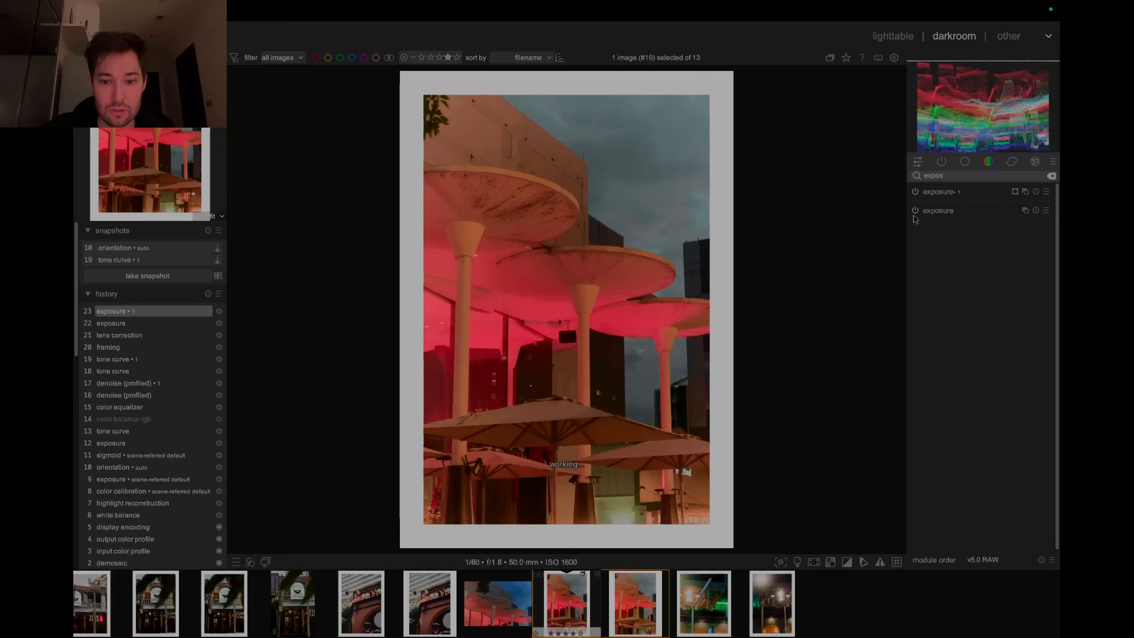
# Return to the lighttable, show the full photo grid, and browse the first street photos one at a time in the culling view
pyautogui.press('l')
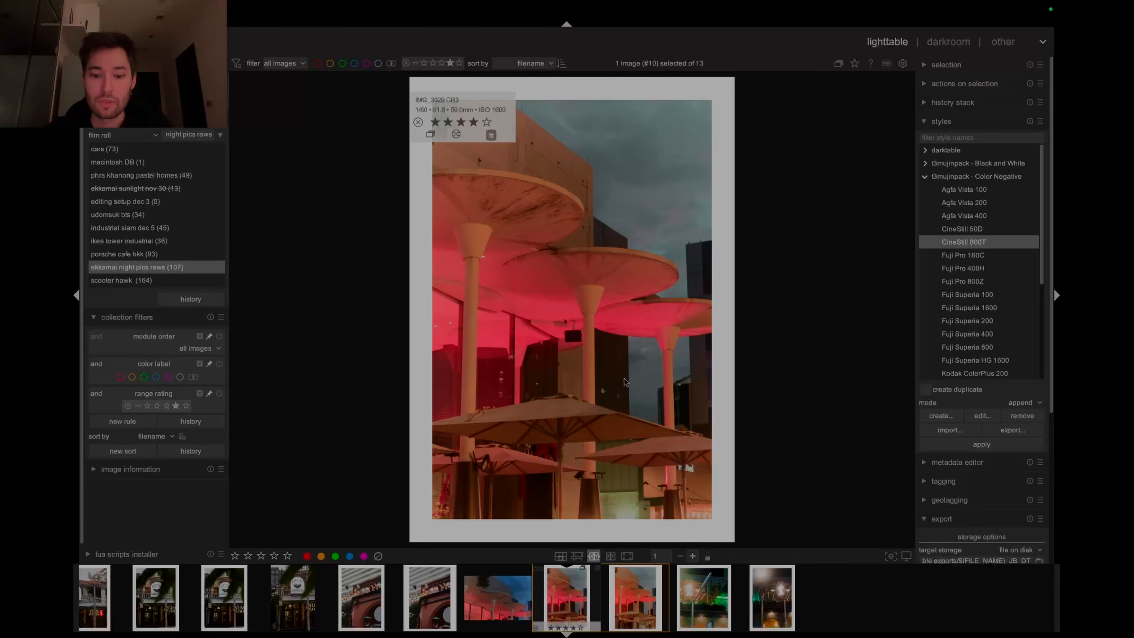
pyautogui.press('x')
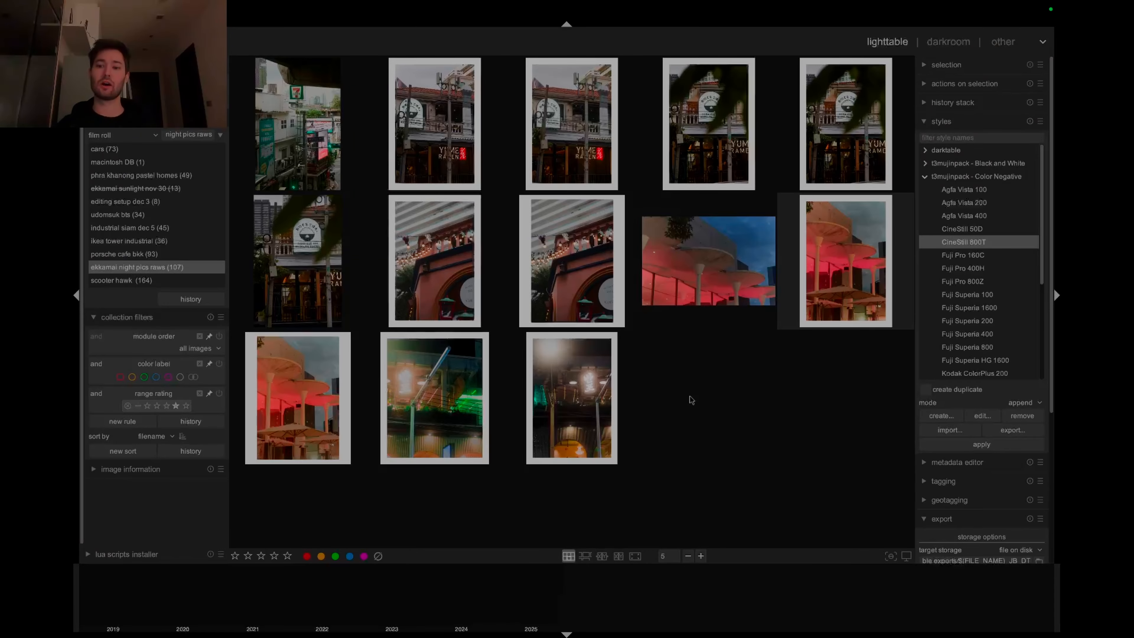
pyautogui.click(594, 556)
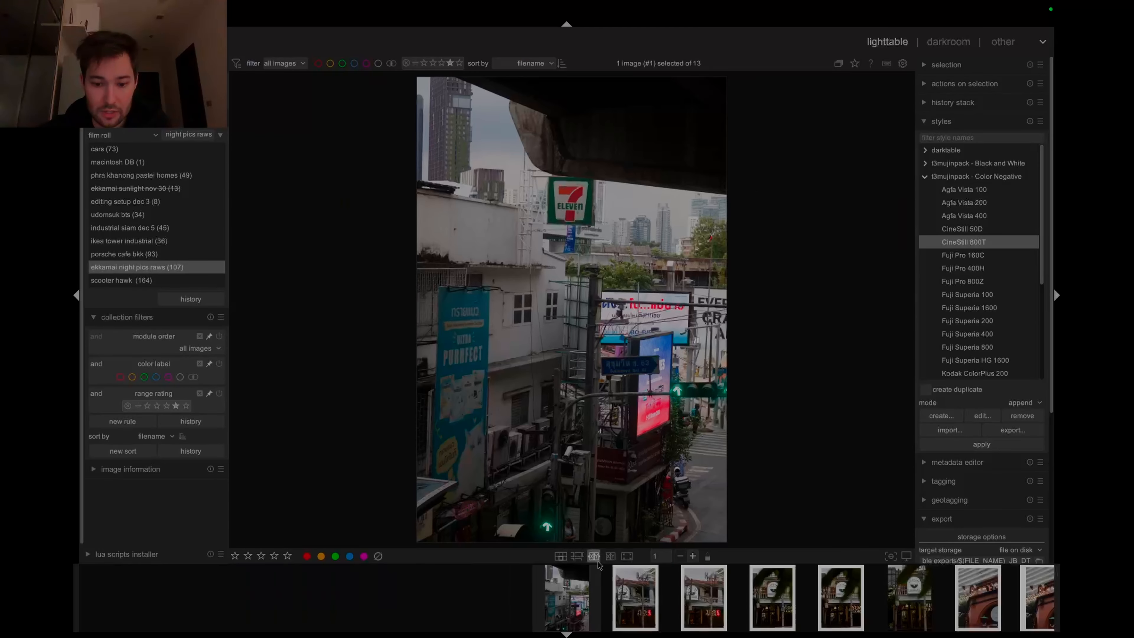
pyautogui.press('Right')
pyautogui.press('Left')
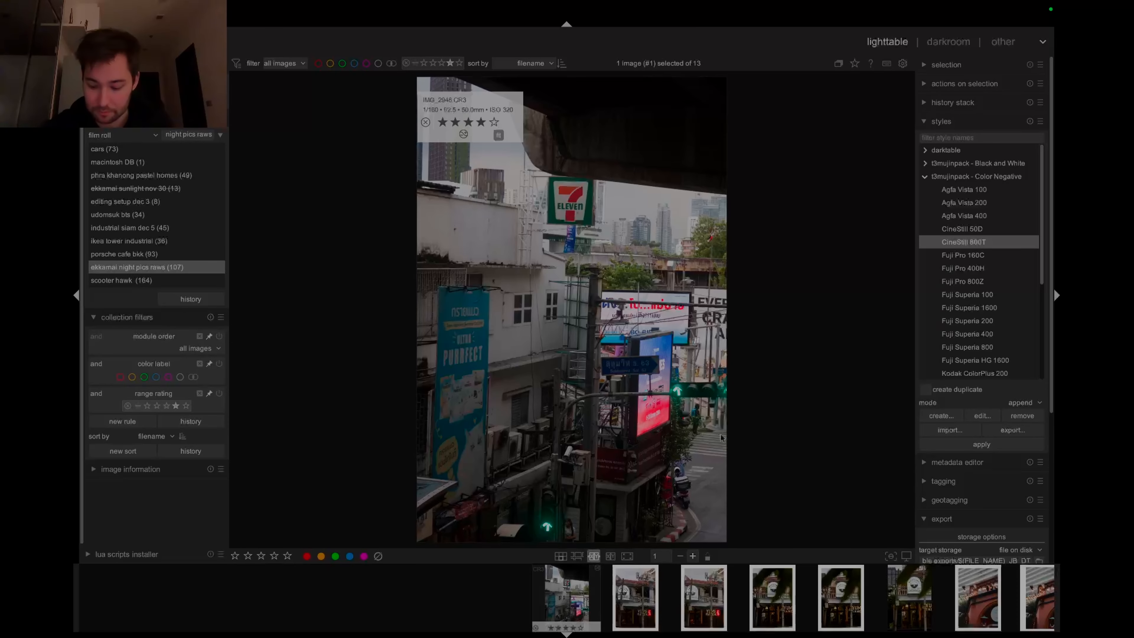
pyautogui.press('Right')
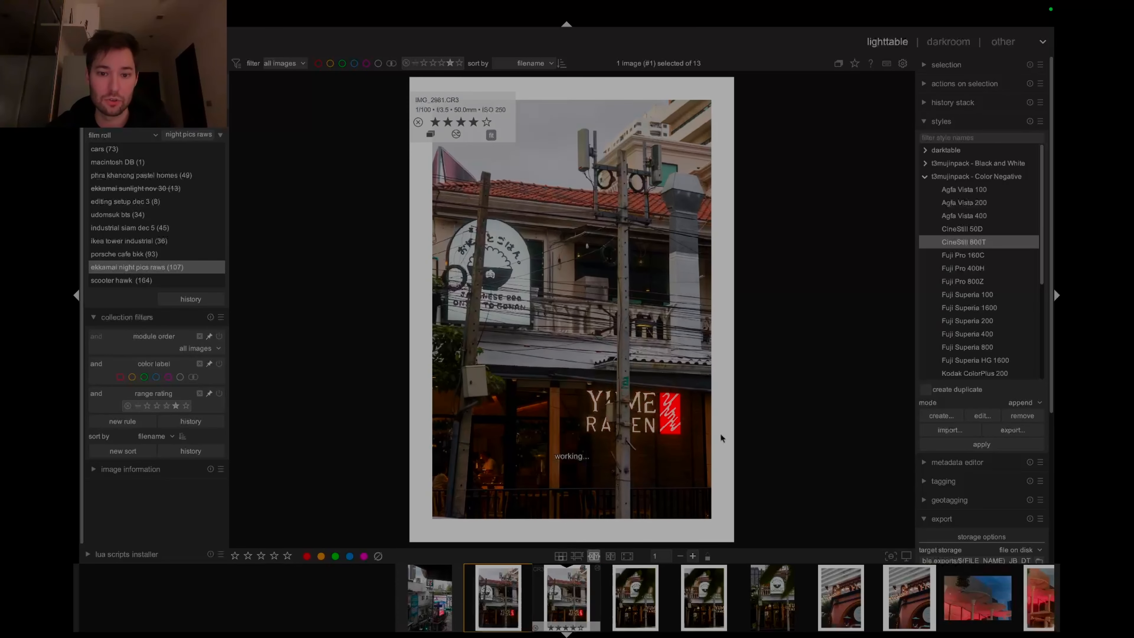
# Open the darkroom on the 7-Eleven street photo and move on to the green-lit lamp post photo
pyautogui.press('d')
pyautogui.moveTo(761, 293)
pyautogui.mouseDown()
pyautogui.moveTo(384, 282)
pyautogui.moveTo(308, 274)
pyautogui.moveTo(314, 264)
pyautogui.moveTo(321, 292)
pyautogui.moveTo(317, 276)
pyautogui.mouseUp()
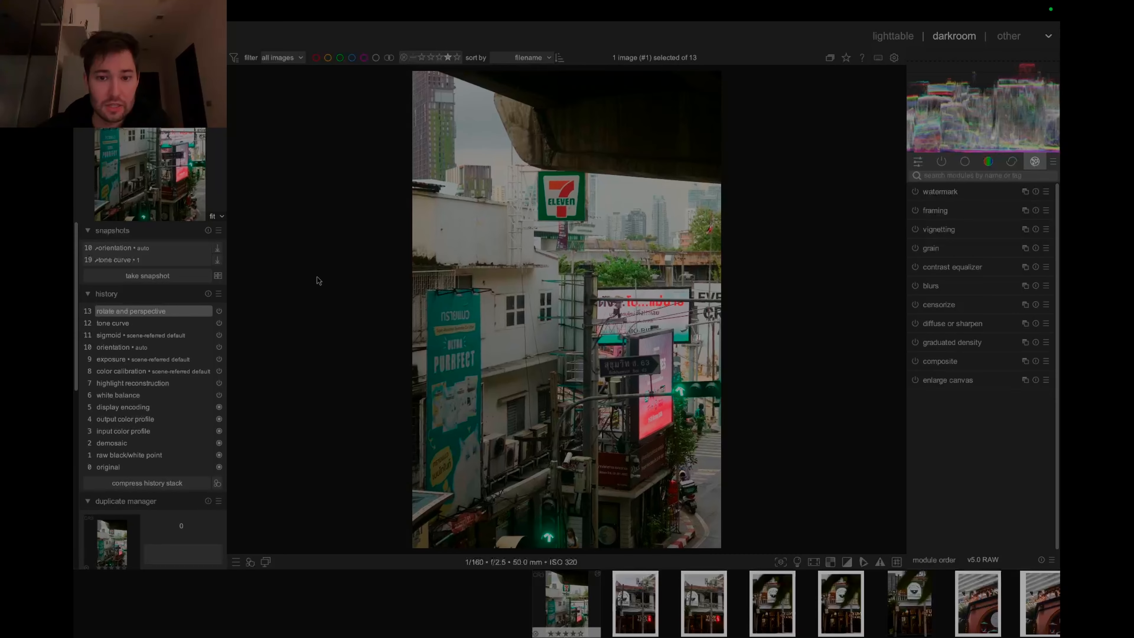
pyautogui.moveTo(776, 280); pyautogui.dragTo(273, 284)
pyautogui.moveTo(746, 305); pyautogui.dragTo(271, 296)
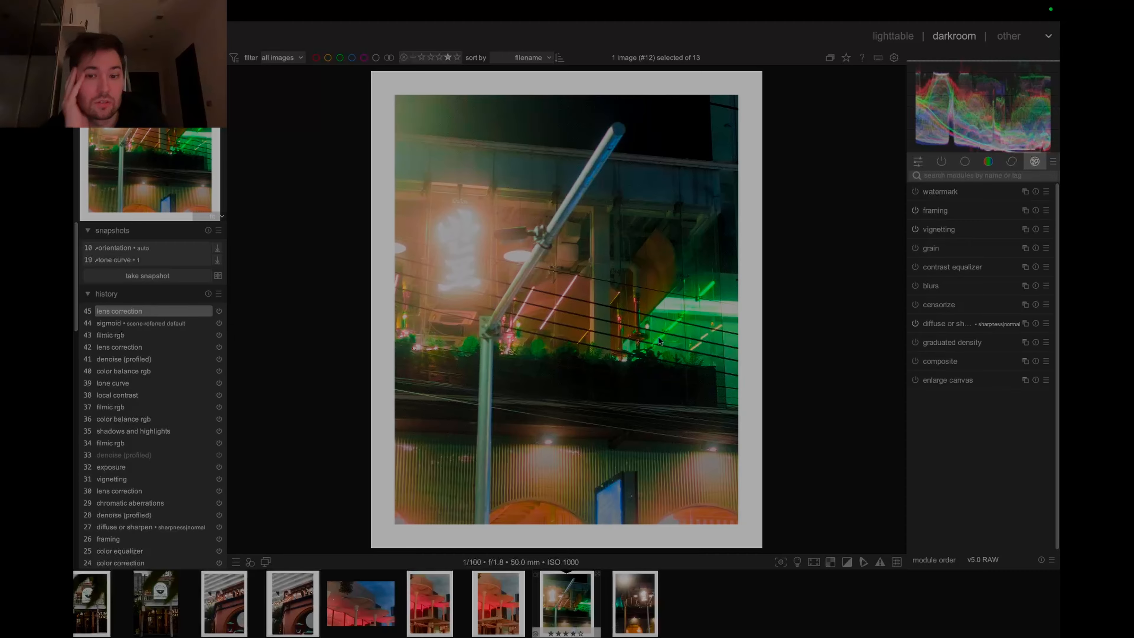
# Review the color balance rgb settings, collapse them, and expand the color equalizer
pyautogui.click(989, 161)
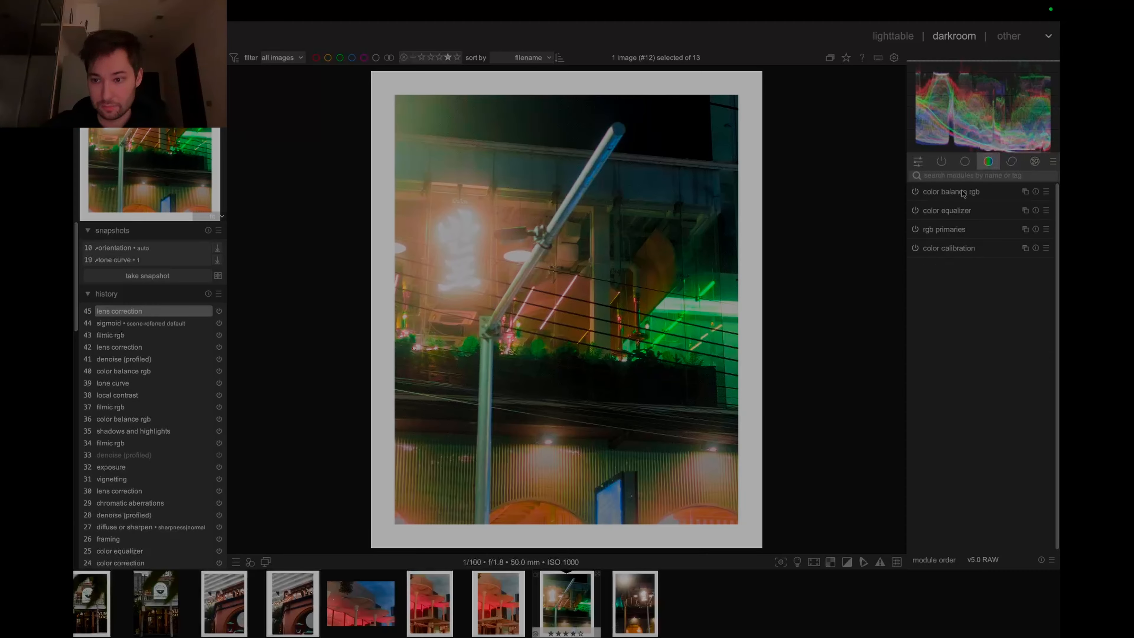
pyautogui.click(951, 191)
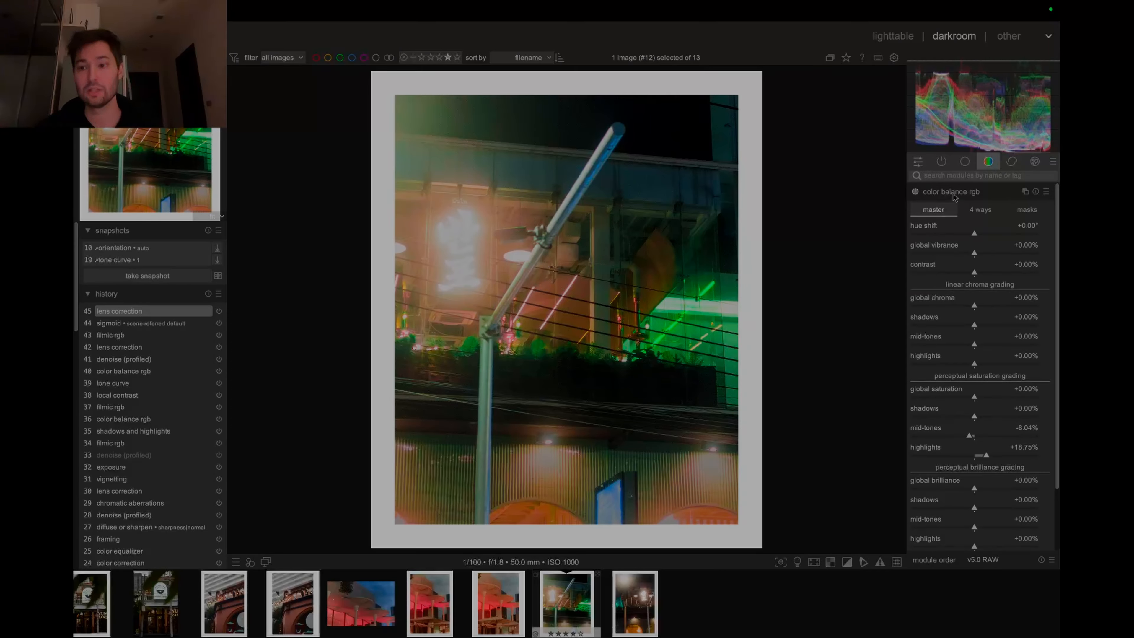
pyautogui.click(954, 196)
pyautogui.click(946, 211)
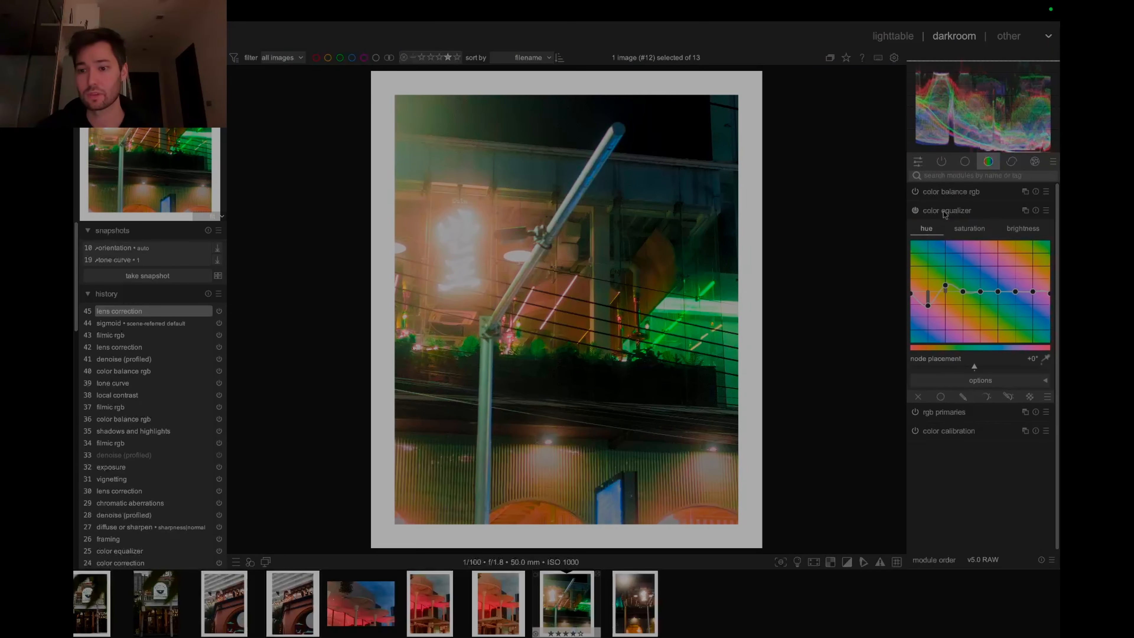
# Sample the green neon area with the color equalizer's hue picker, try raising the green hue node, and undo that shift
pyautogui.click(1046, 359)
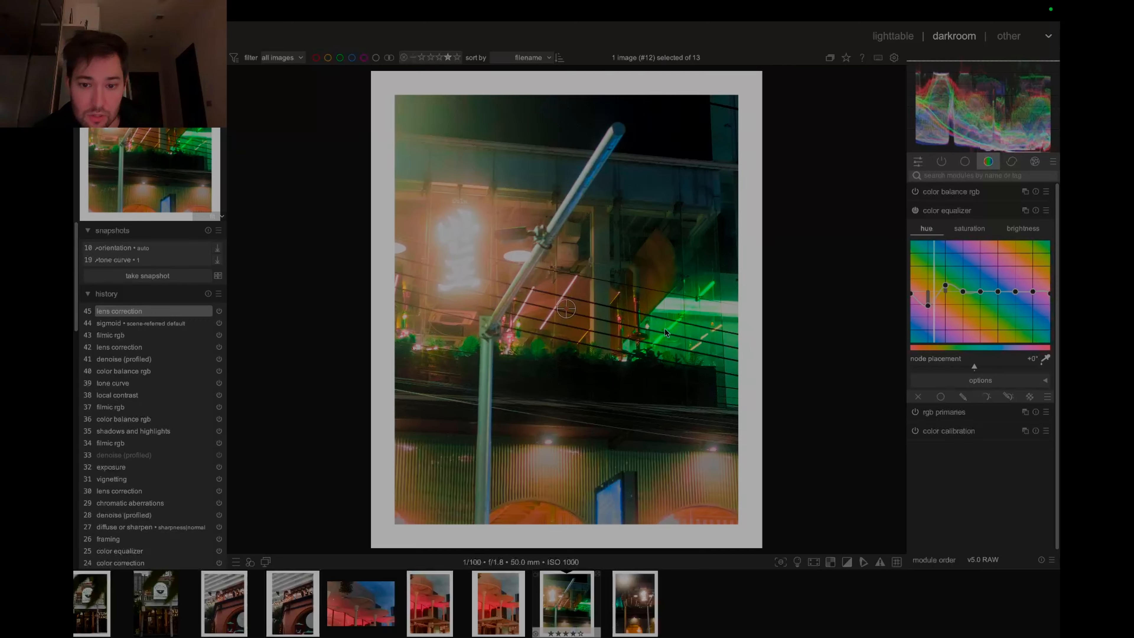
pyautogui.moveTo(665, 333); pyautogui.dragTo(675, 330)
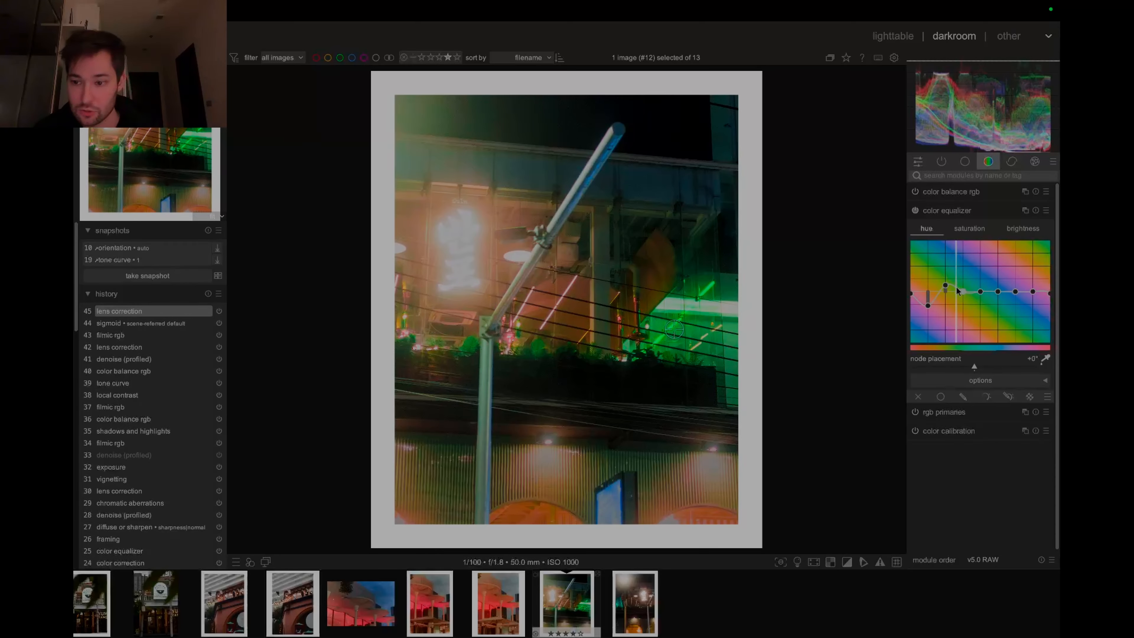
pyautogui.moveTo(964, 295); pyautogui.dragTo(961, 277)
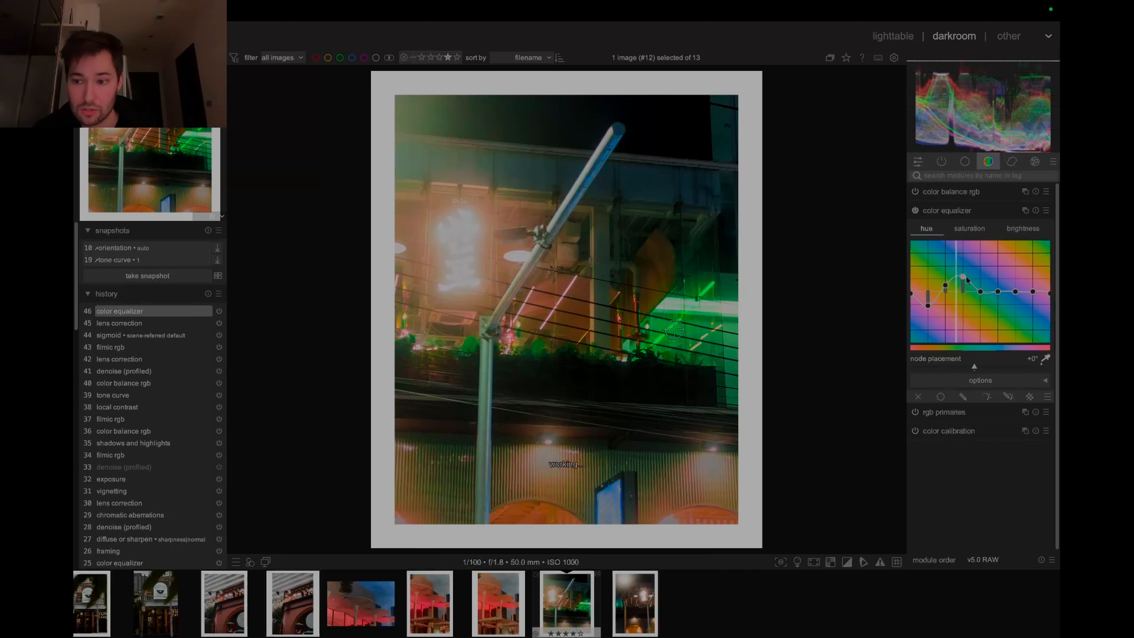
pyautogui.hotkey('ctrl', 'z')
# Raise the green node slightly in the color equalizer's saturation and brightness curves, and collapse the module
pyautogui.click(971, 228)
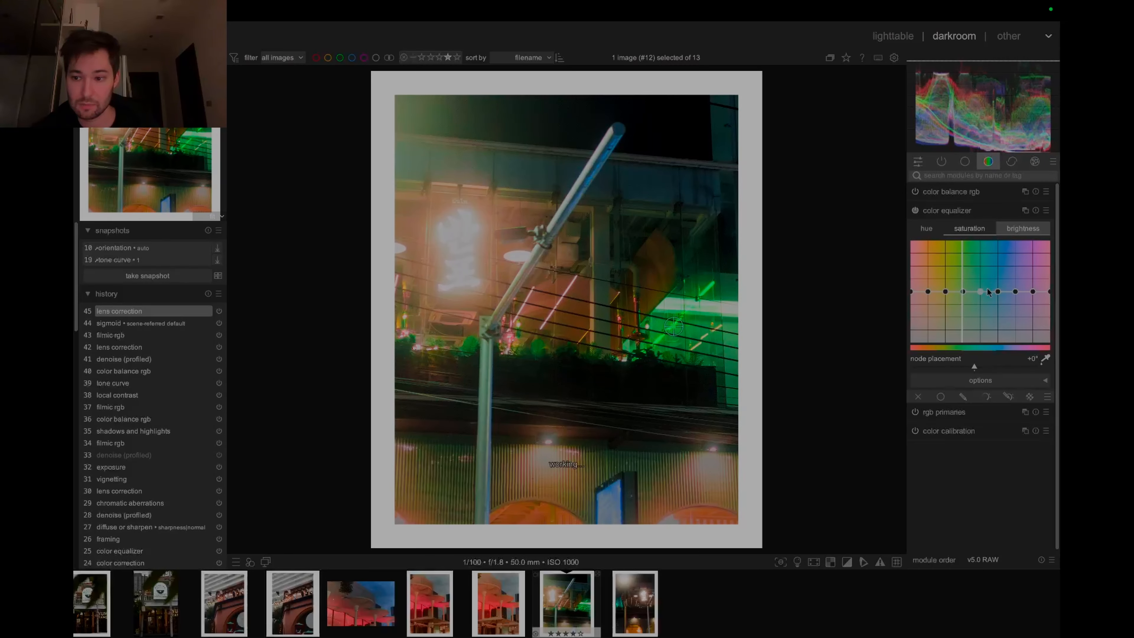
pyautogui.moveTo(963, 291); pyautogui.dragTo(963, 284)
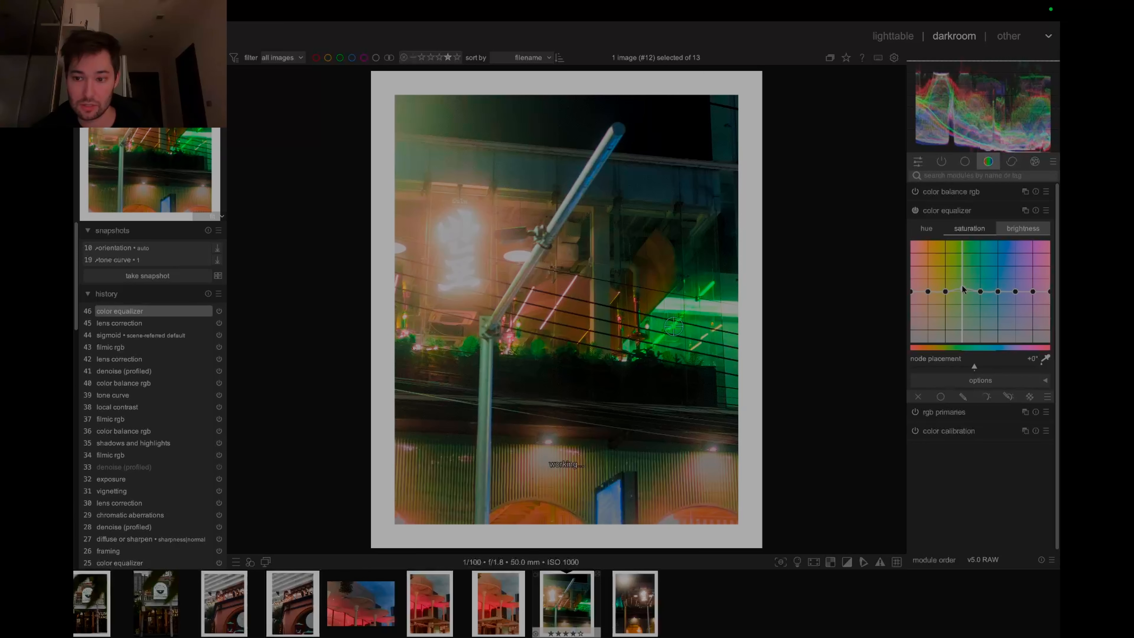
pyautogui.click(1024, 228)
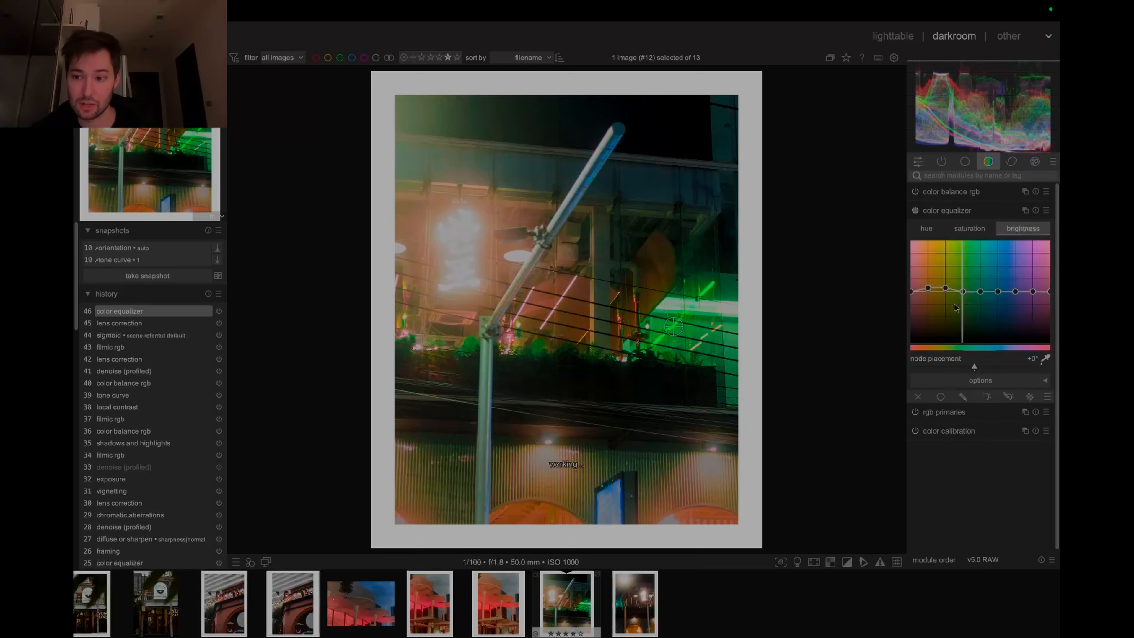
pyautogui.moveTo(963, 291); pyautogui.dragTo(961, 287)
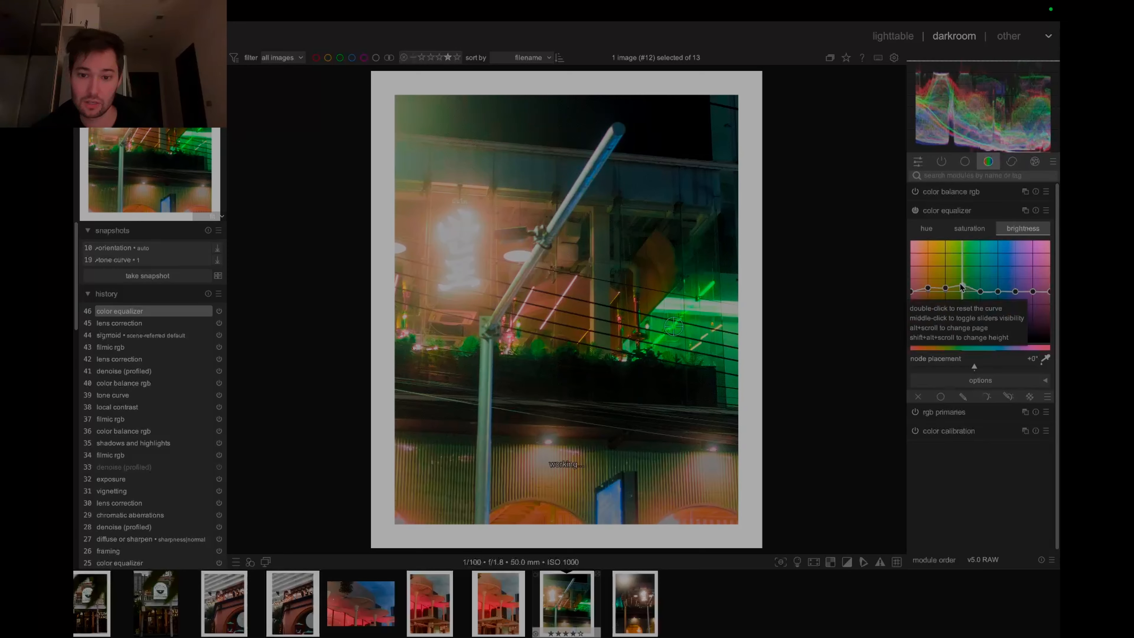
pyautogui.click(980, 216)
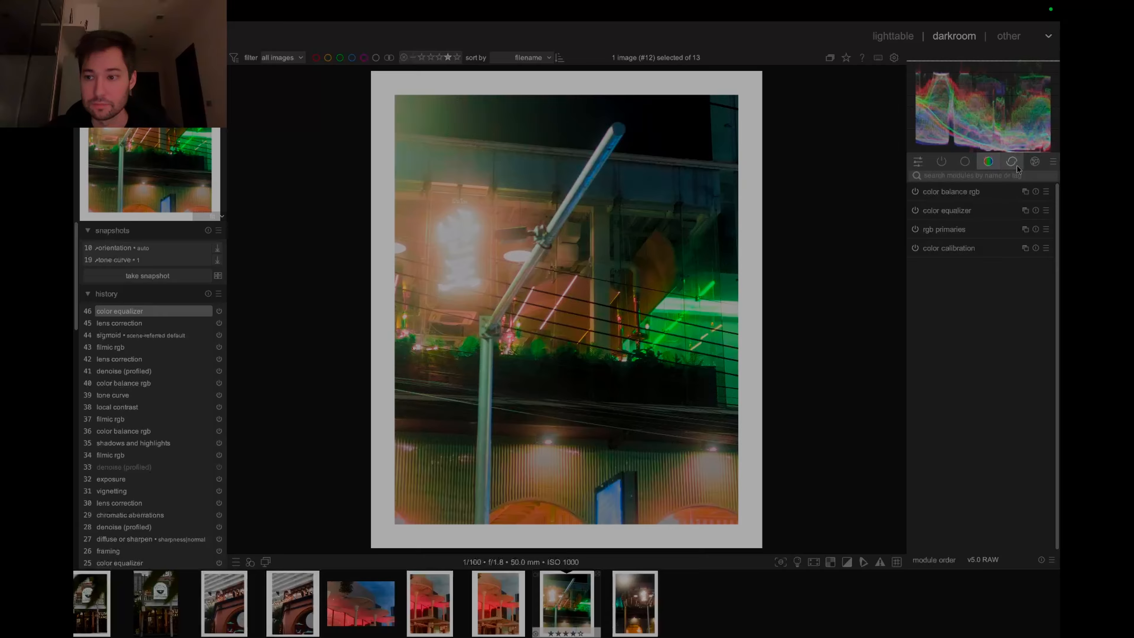
# Raise the highlights value slightly in shadows and highlights after checking the module's effect, and return to the lighttable
pyautogui.click(961, 163)
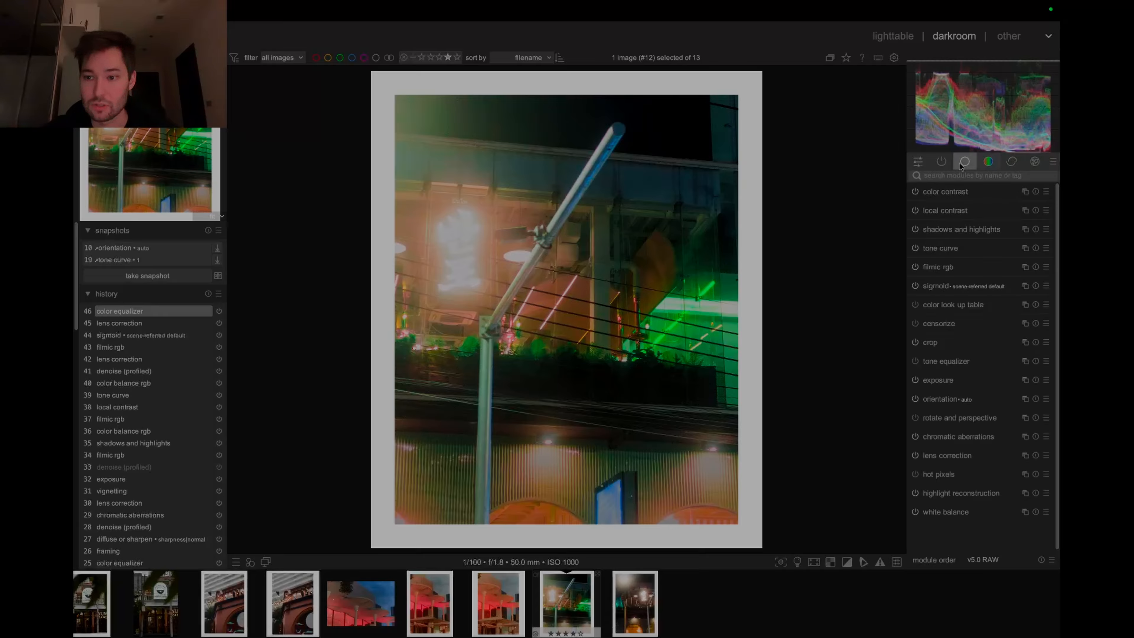
pyautogui.click(915, 229)
pyautogui.click(935, 231)
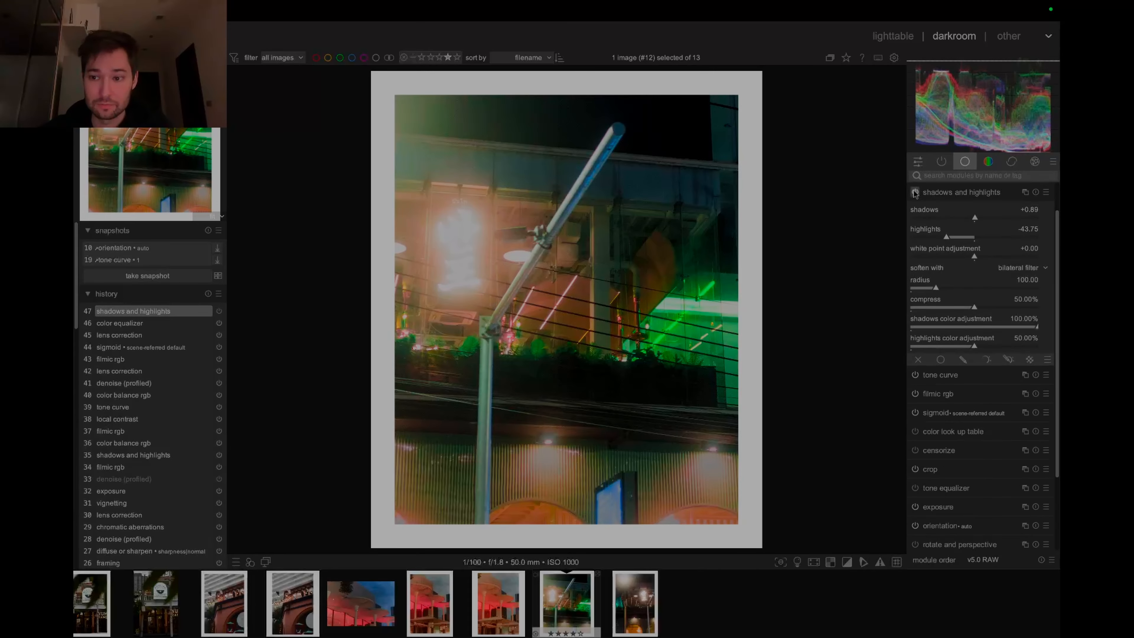
pyautogui.moveTo(950, 238)
pyautogui.mouseDown()
pyautogui.moveTo(933, 238)
pyautogui.moveTo(955, 237)
pyautogui.mouseUp()
pyautogui.click(955, 191)
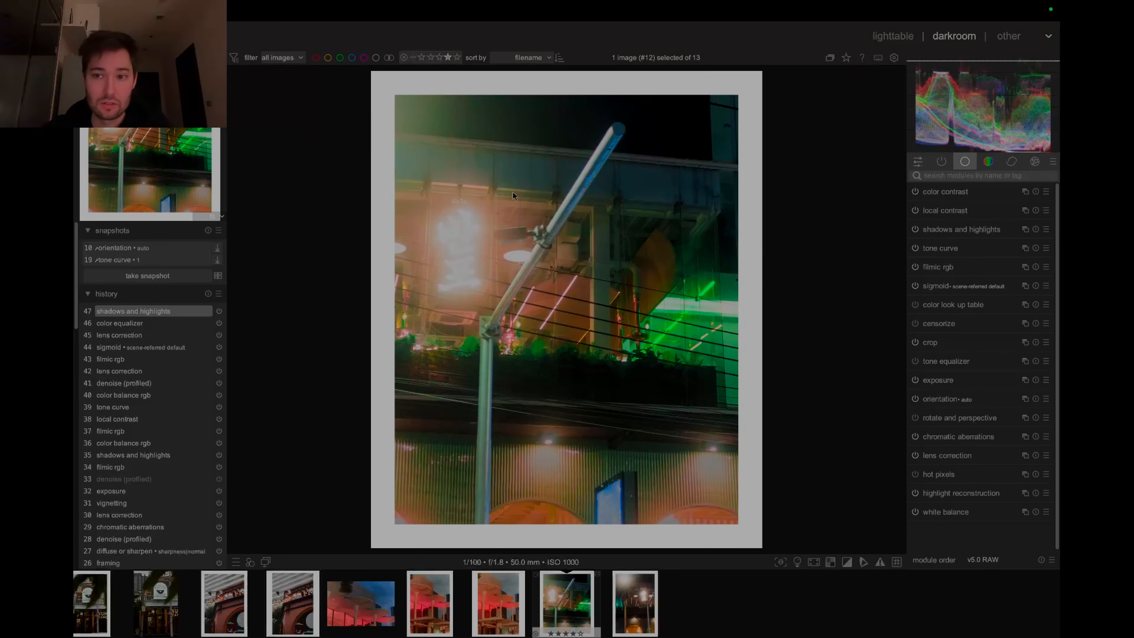
pyautogui.click(892, 37)
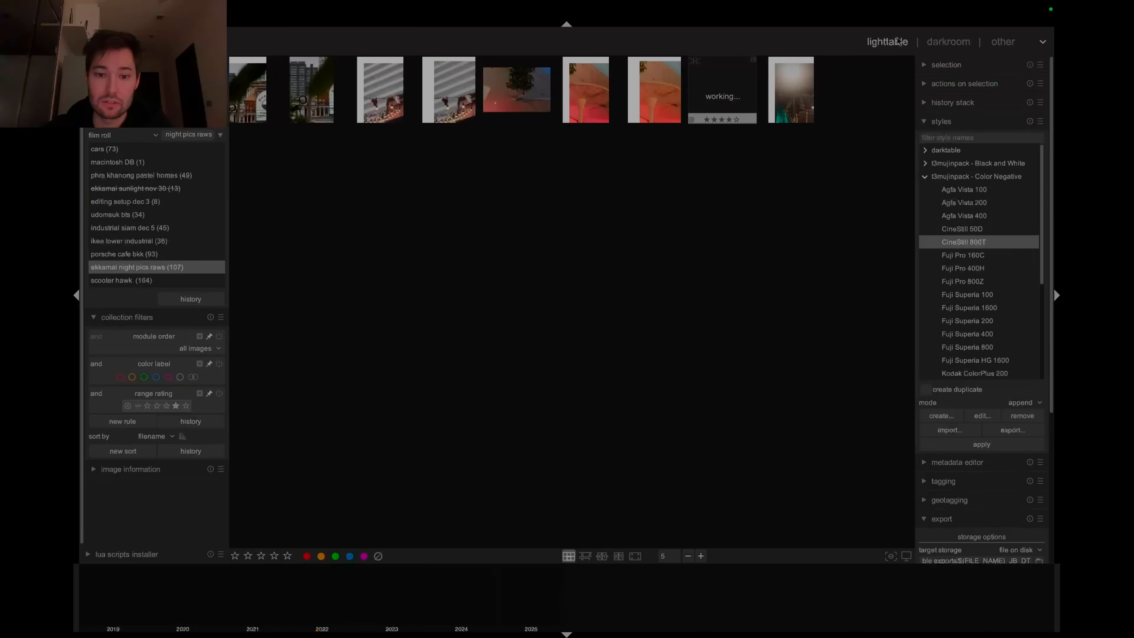
# Open the scooter hawk film roll and bring the first hawk photo up in the darkroom
pyautogui.click(135, 280)
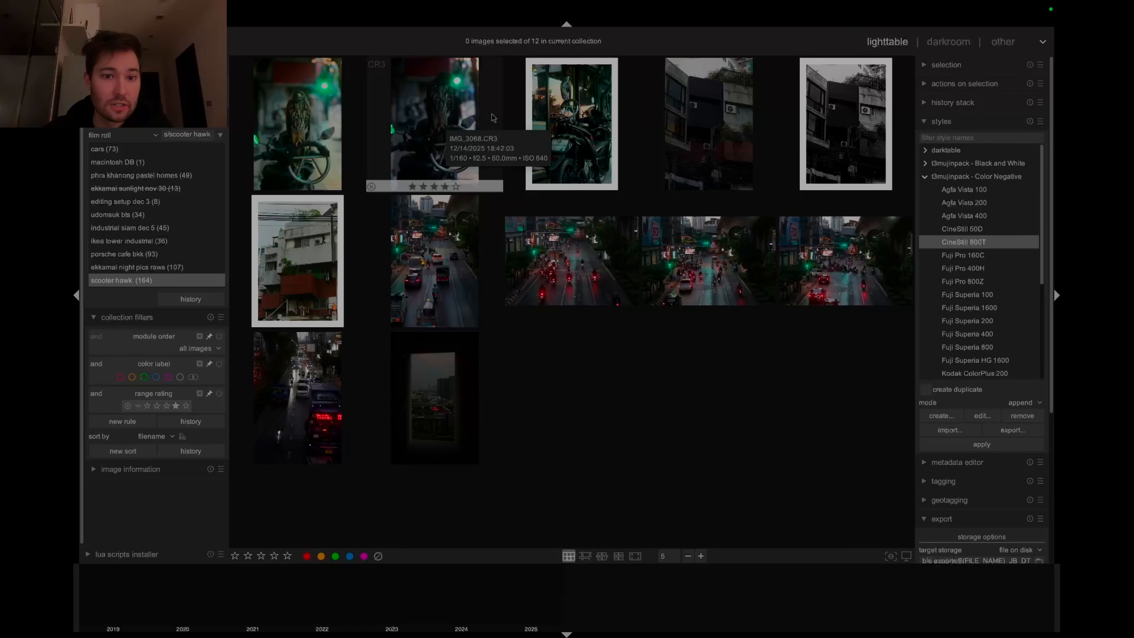
pyautogui.doubleClick(468, 117)
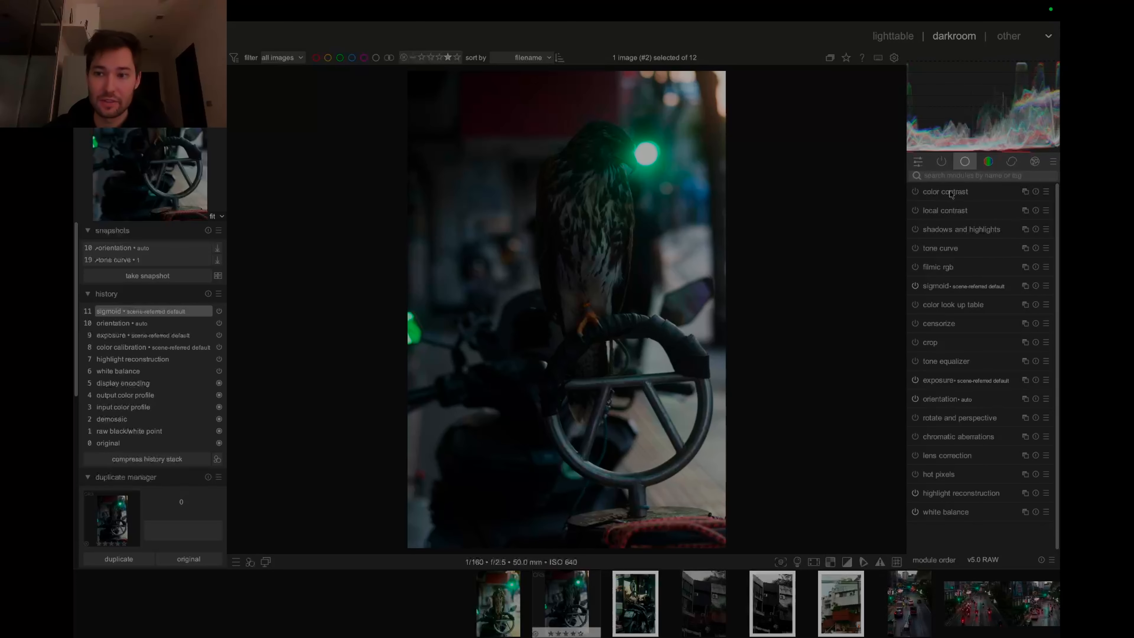
pyautogui.click(498, 603)
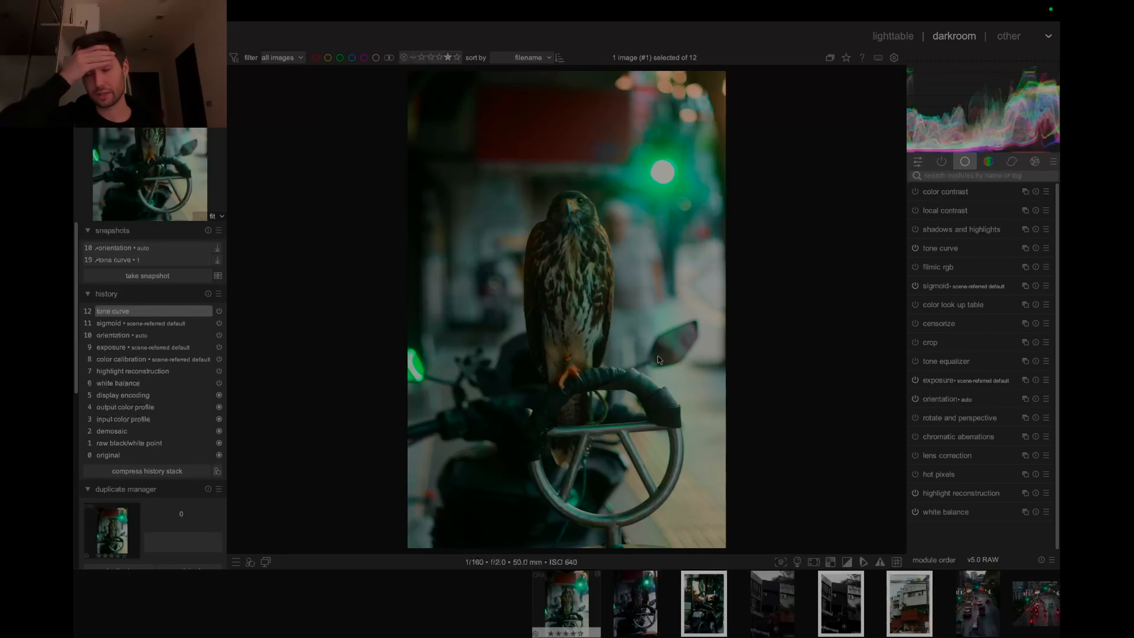
# Examine how sigmoid, its contrast, the tone curve and exposure affect the first hawk photo by toggling and nudging them
pyautogui.click(915, 287)
pyautogui.click(915, 287)
pyautogui.click(936, 286)
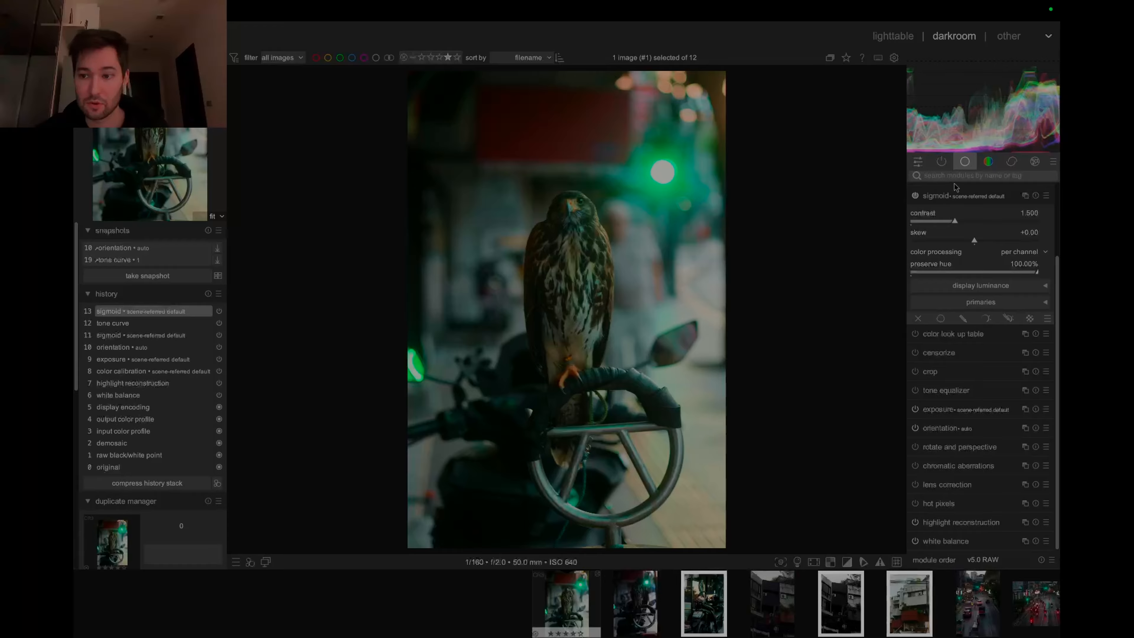
pyautogui.moveTo(956, 221); pyautogui.dragTo(953, 222)
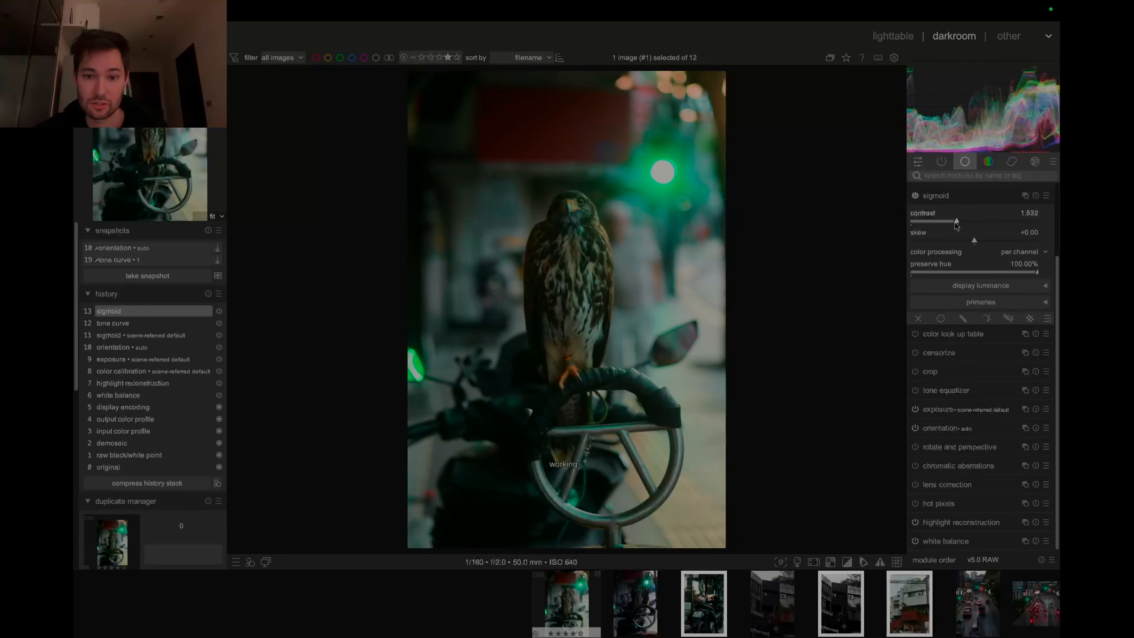
pyautogui.click(948, 200)
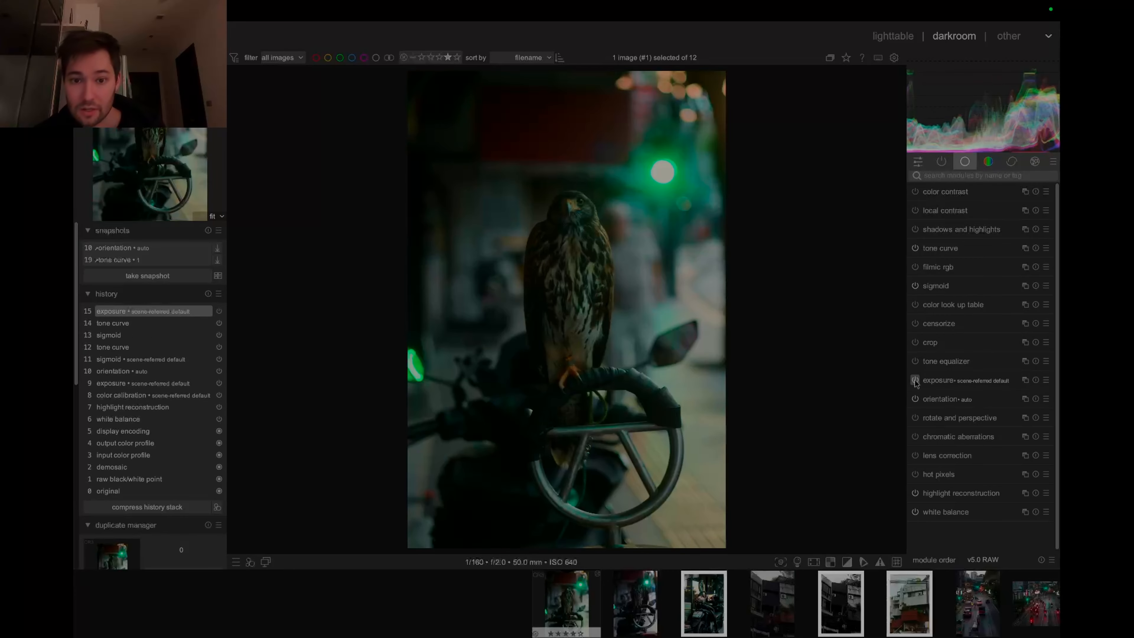
pyautogui.click(915, 380)
# Try detecting the color calibration illuminant from the whole hawk photo, and undo the change
pyautogui.click(988, 163)
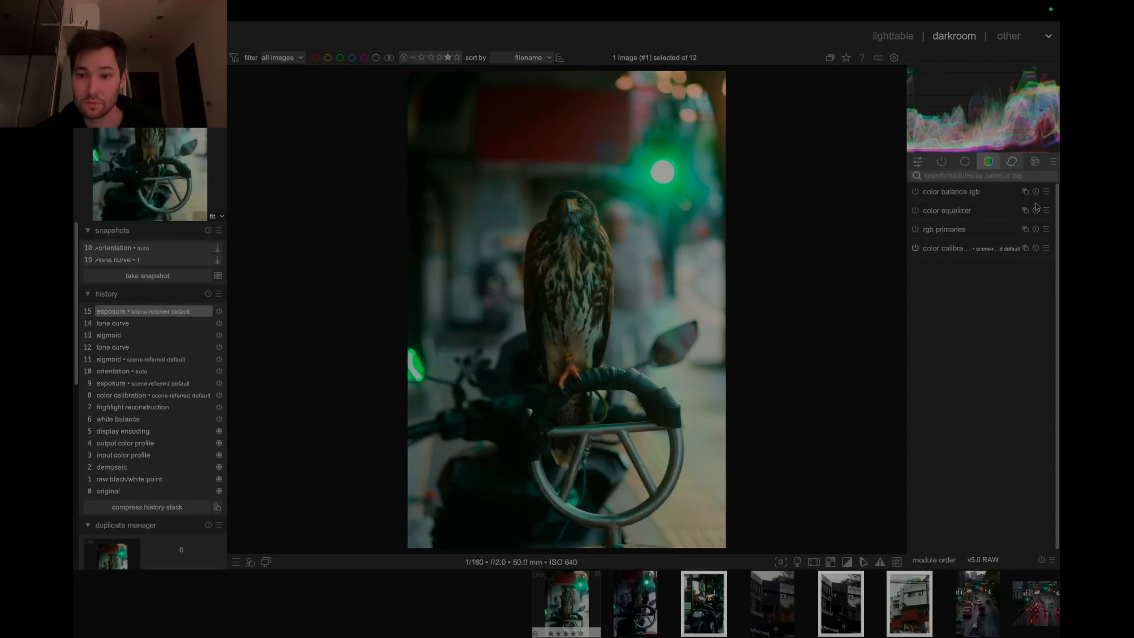
pyautogui.click(987, 249)
pyautogui.click(1045, 293)
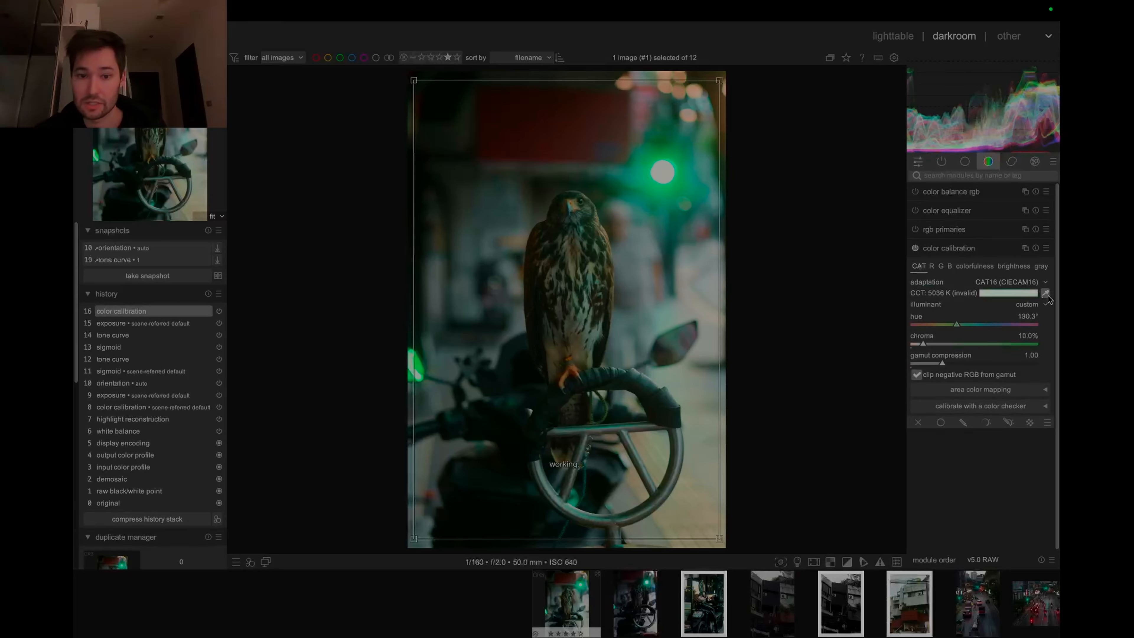
pyautogui.hotkey('ctrl', 'z')
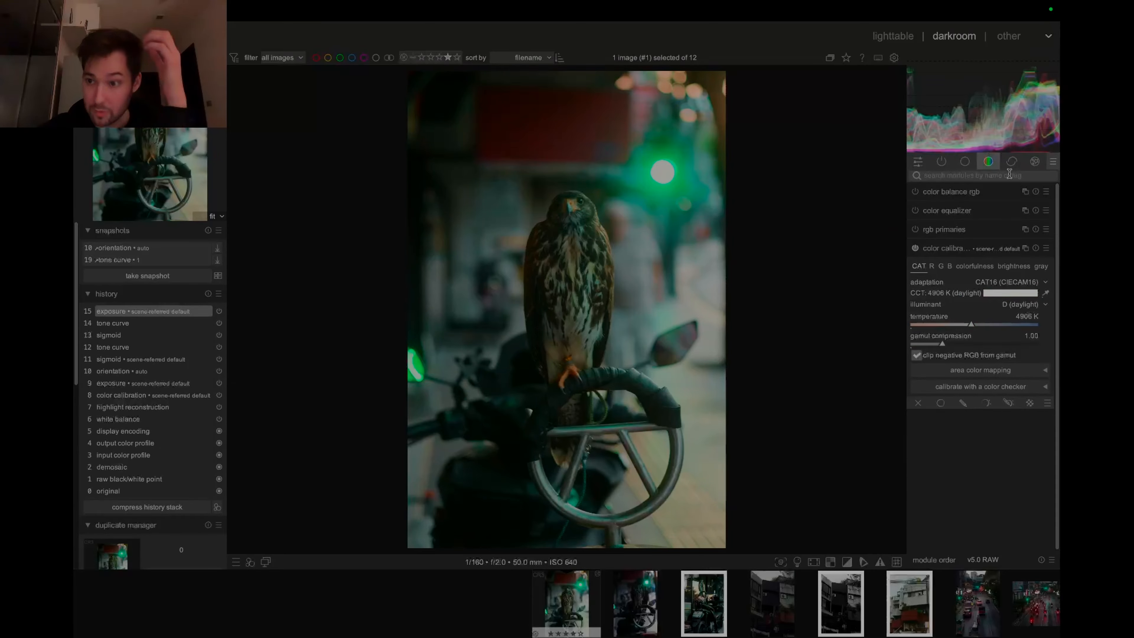
pyautogui.click(1009, 162)
pyautogui.click(941, 193)
pyautogui.click(937, 194)
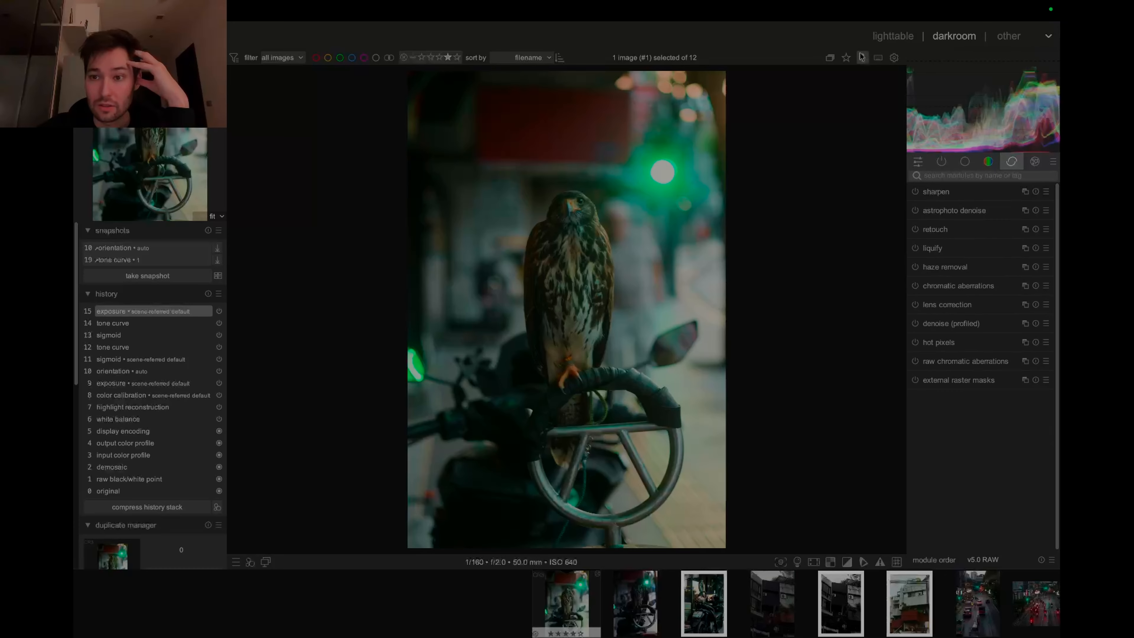
# Browse ahead to the framed scooter photo, return to the lighttable, and open the second hawk photo in the darkroom
pyautogui.press('space')
pyautogui.press('space')
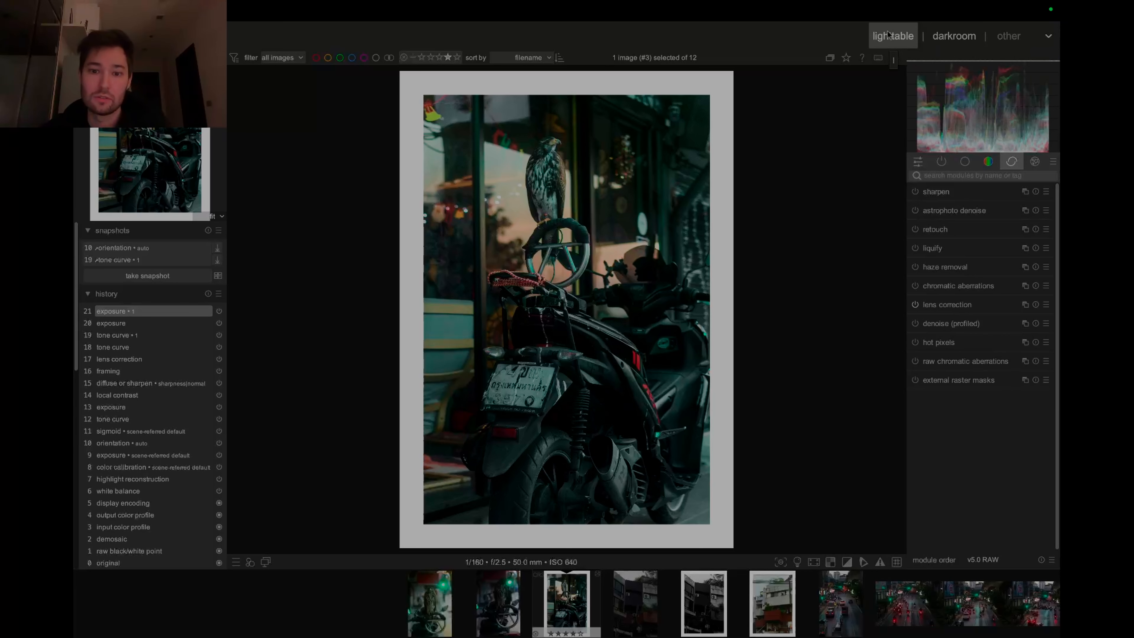
pyautogui.click(886, 42)
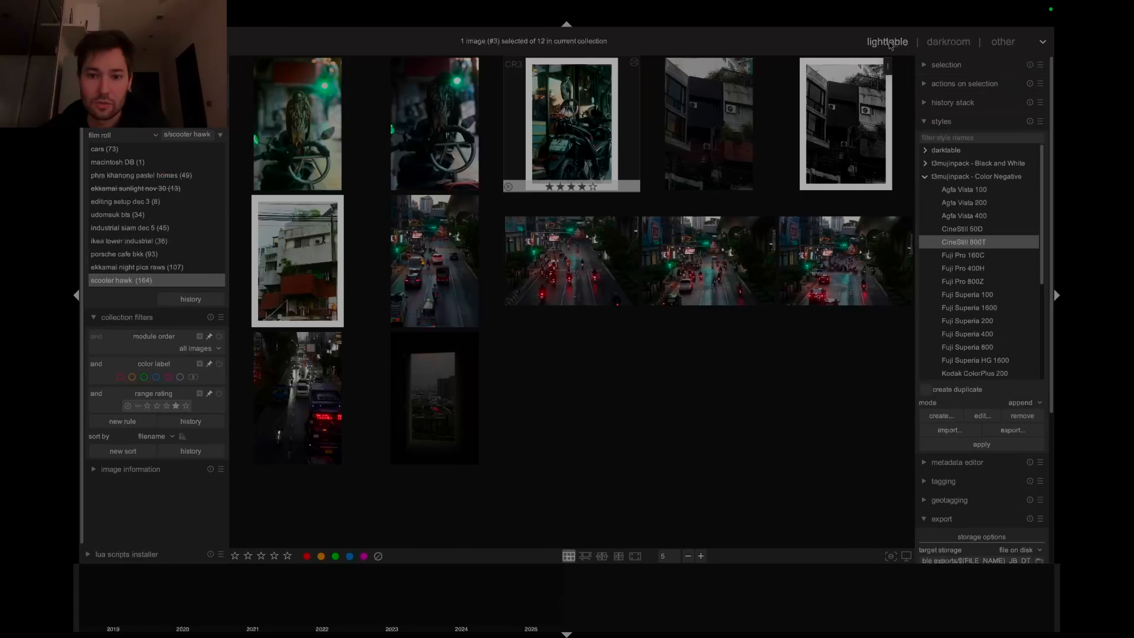
pyautogui.doubleClick(441, 134)
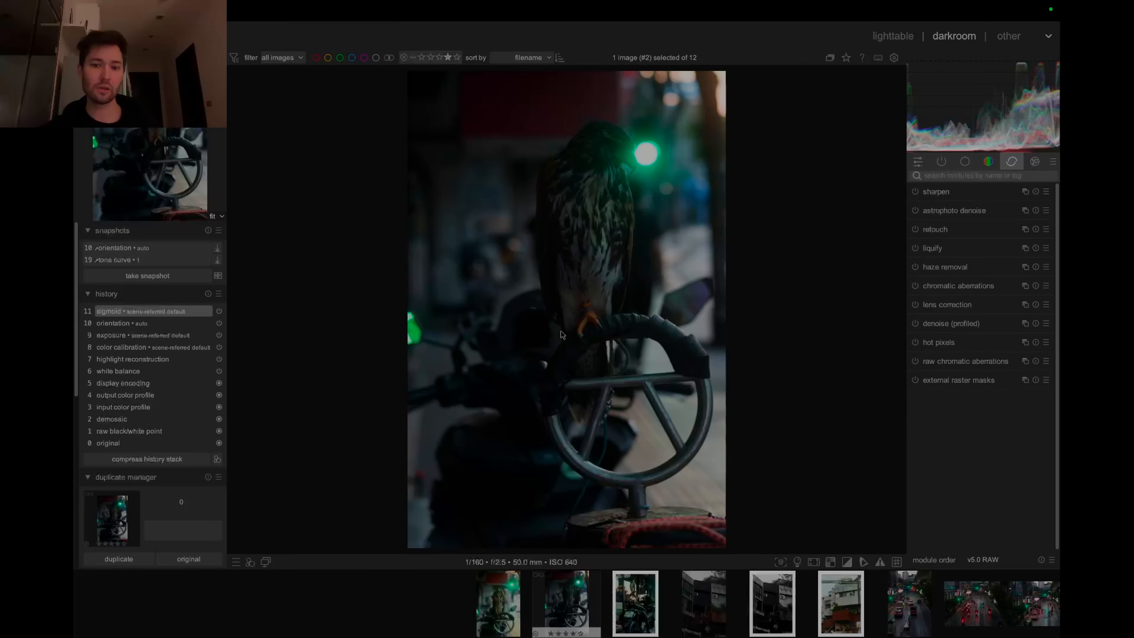
# Raise the hawk photo's exposure to about +2.281 EV, checking the brightness in color assessment mode
pyautogui.click(959, 175)
pyautogui.write('expo')
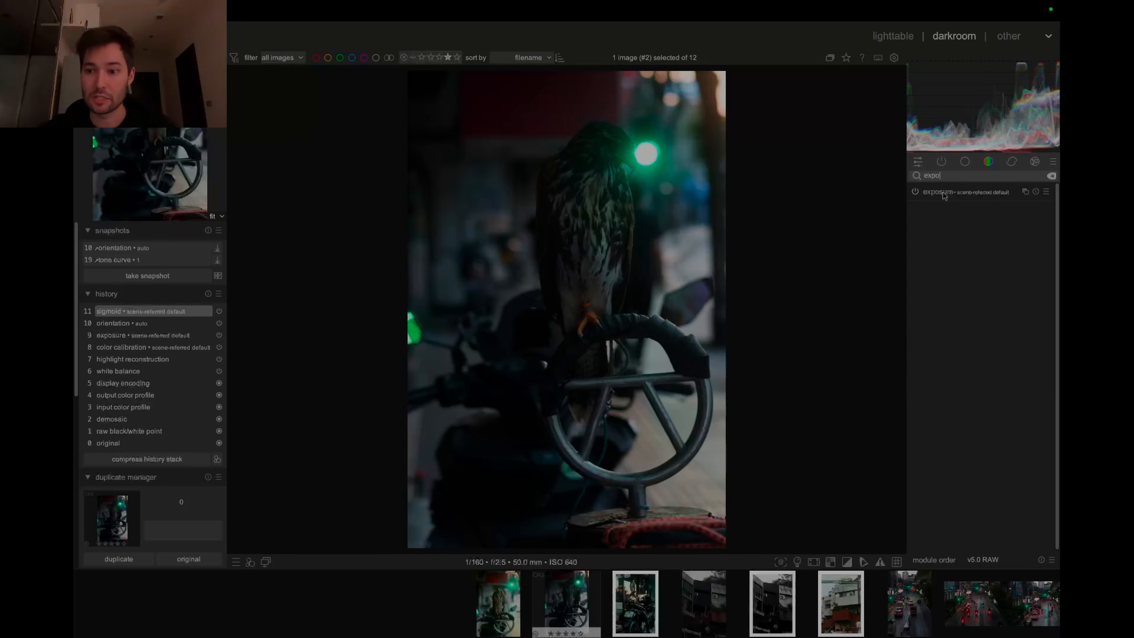
pyautogui.click(943, 192)
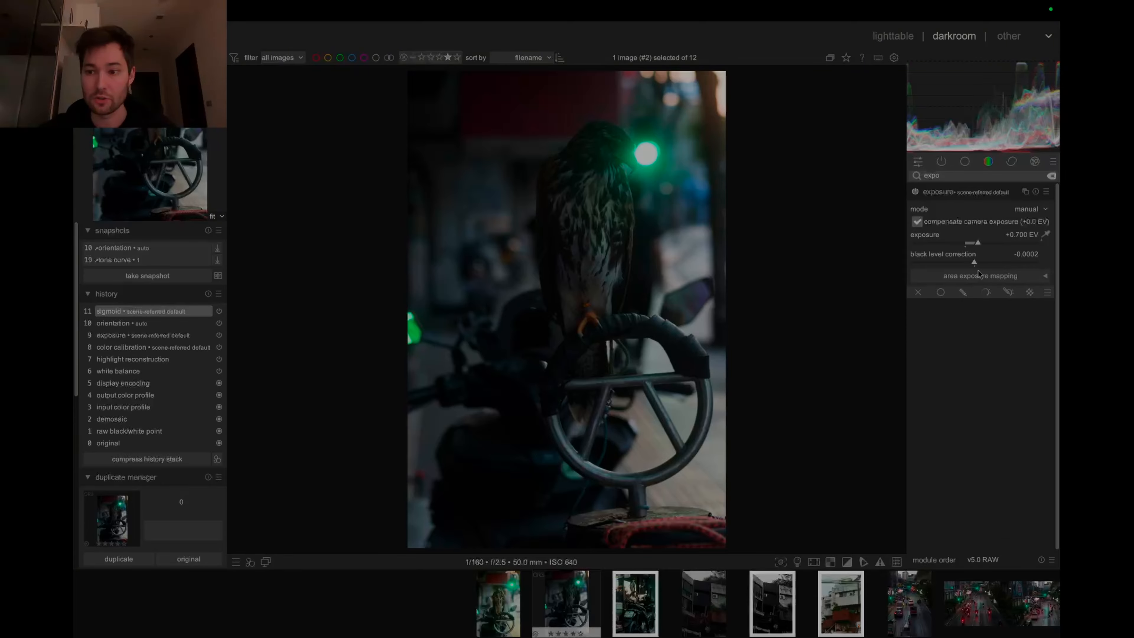
pyautogui.moveTo(985, 246); pyautogui.dragTo(1005, 246)
pyautogui.click(798, 562)
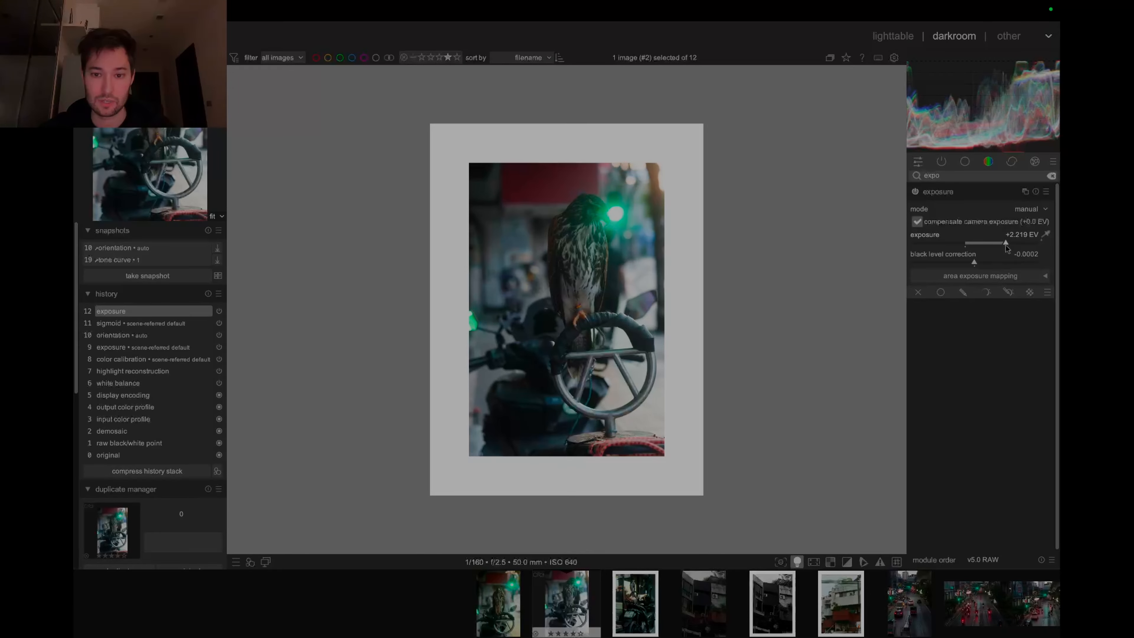
pyautogui.click(797, 562)
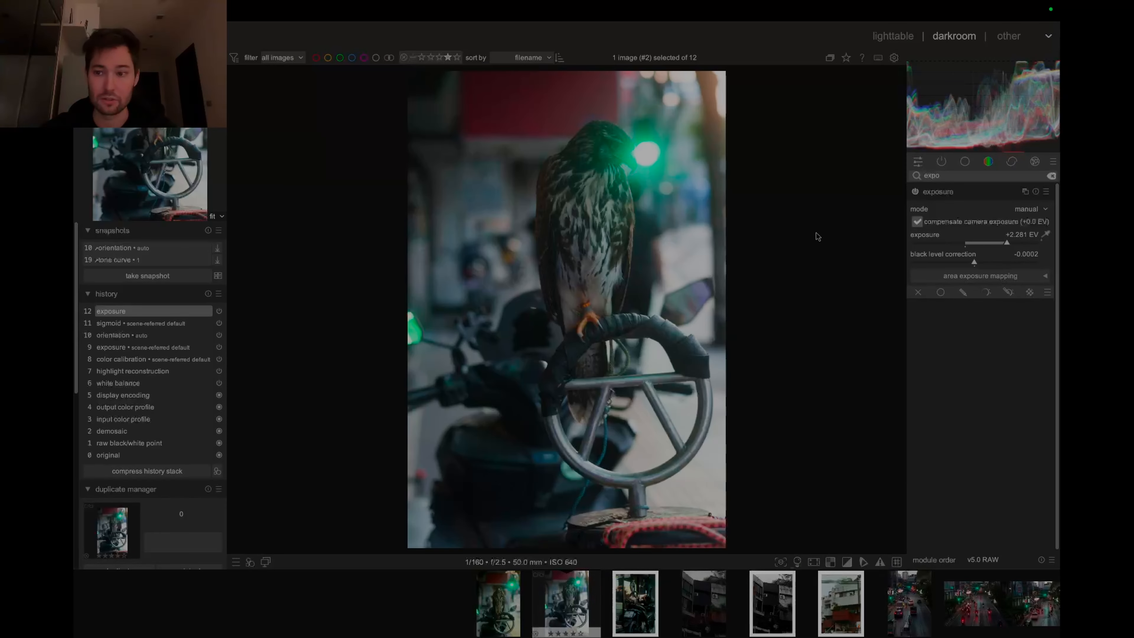
# Search for the local contrast module, enable it on the hawk photo and set its detail to 118%
pyautogui.click(1012, 162)
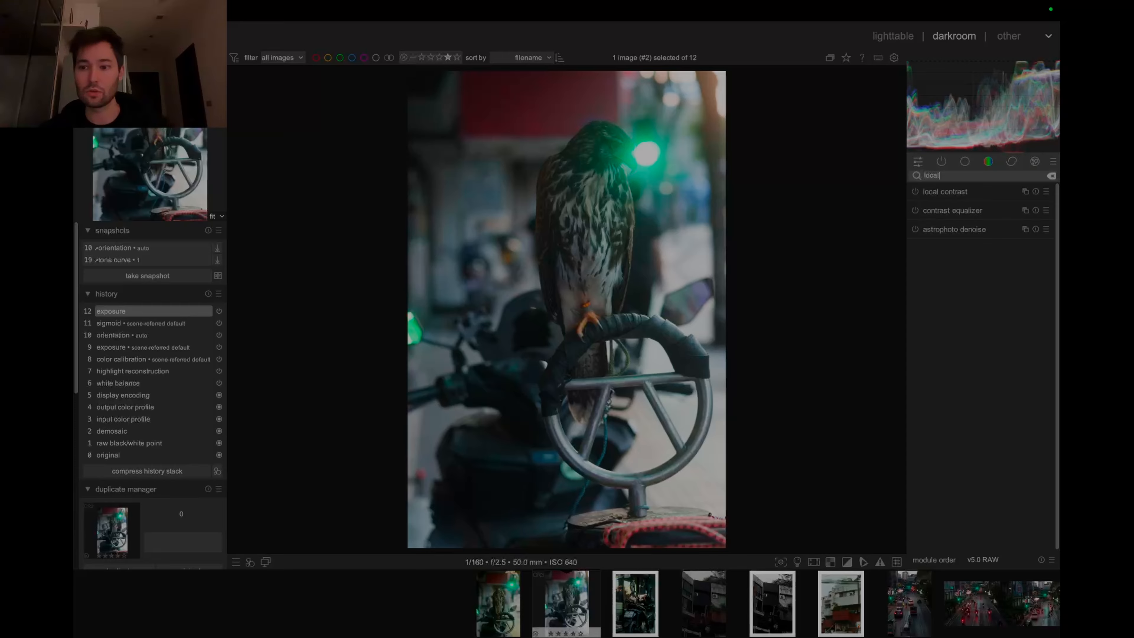
pyautogui.click(954, 194)
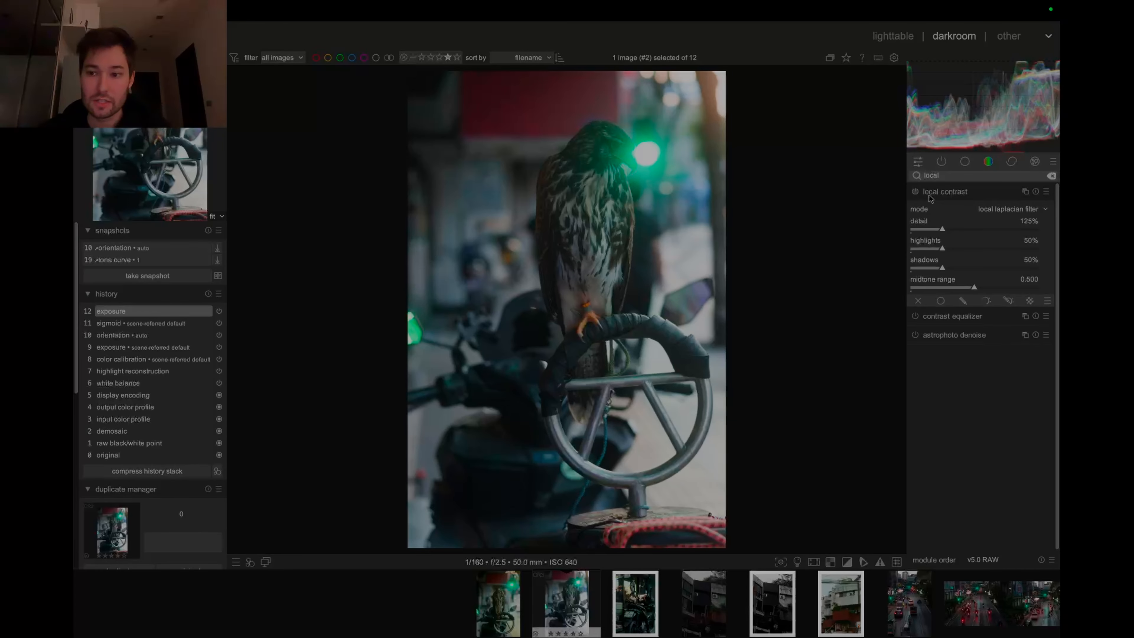
pyautogui.click(930, 198)
pyautogui.click(915, 191)
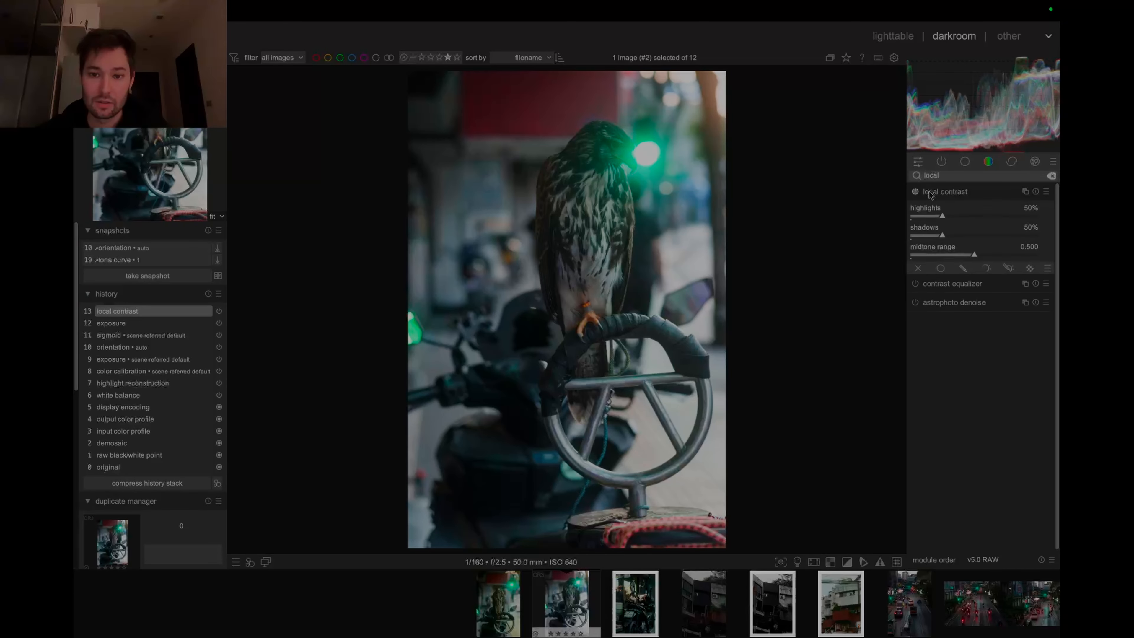
pyautogui.moveTo(944, 229)
pyautogui.mouseDown()
pyautogui.moveTo(963, 230)
pyautogui.moveTo(942, 231)
pyautogui.mouseUp()
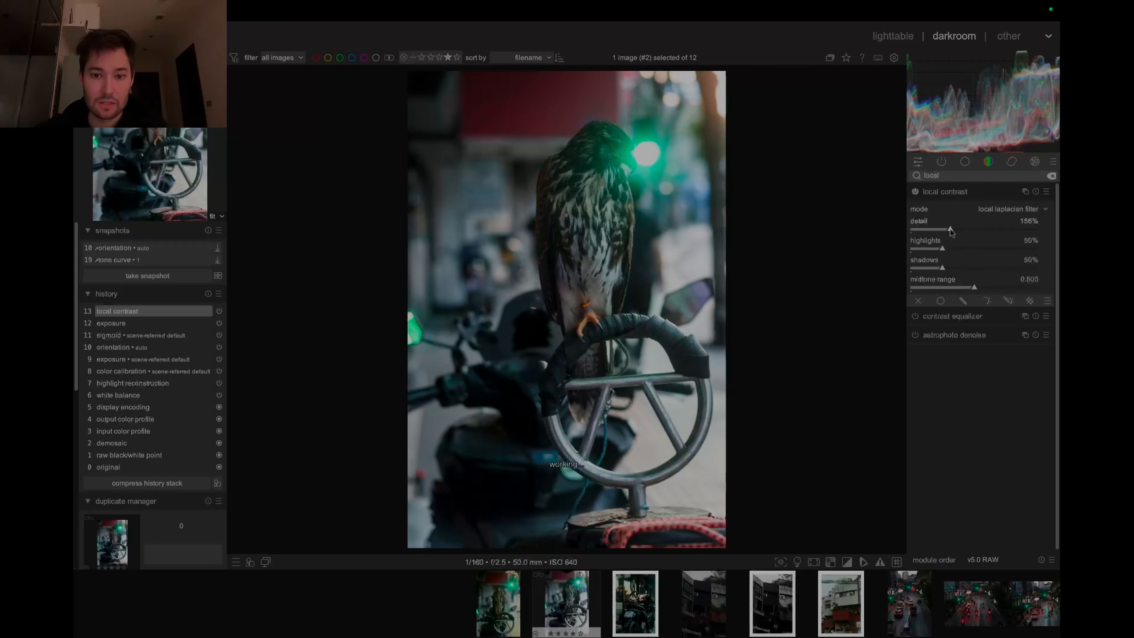
pyautogui.moveTo(942, 231); pyautogui.dragTo(941, 230)
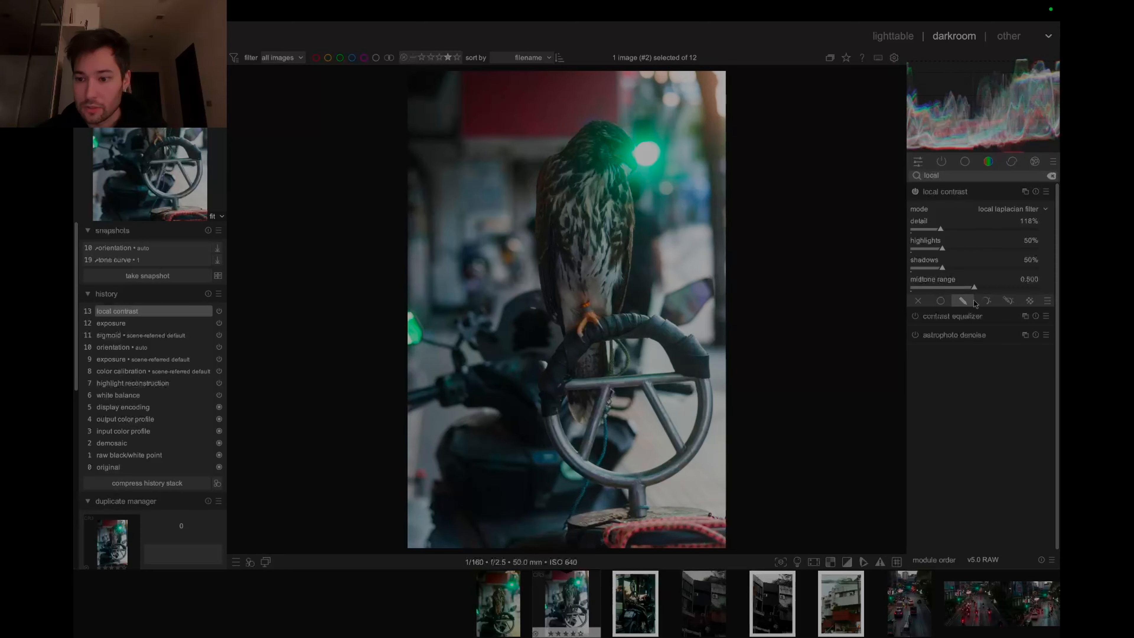
# Restrict local contrast with a drawn circle mask over the hawk's body, sized about 29%
pyautogui.click(963, 302)
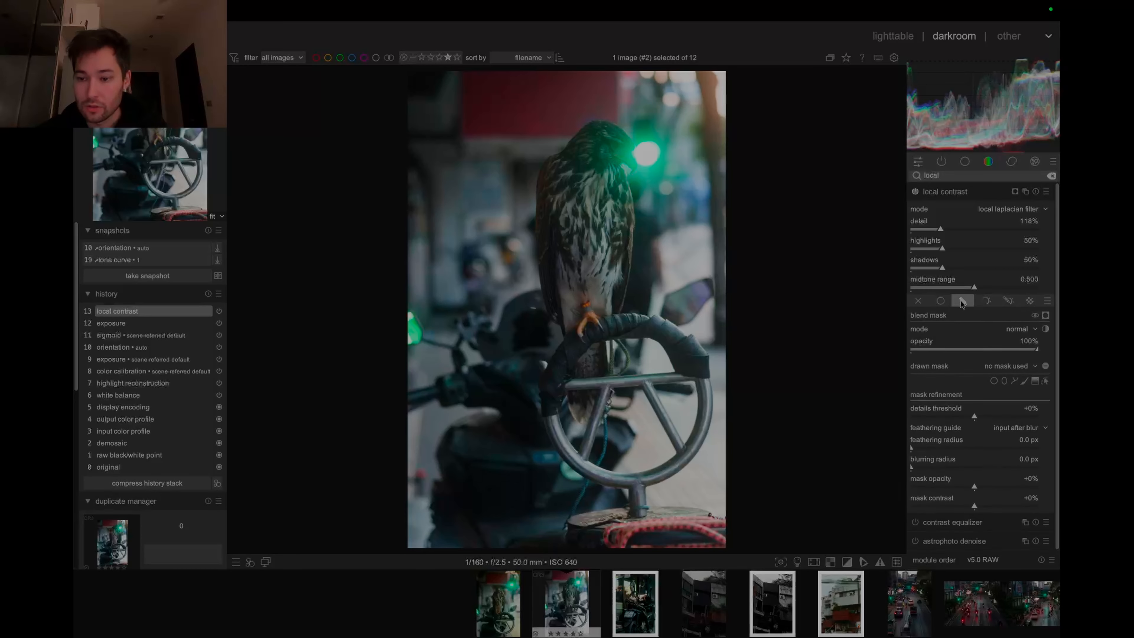
pyautogui.click(994, 382)
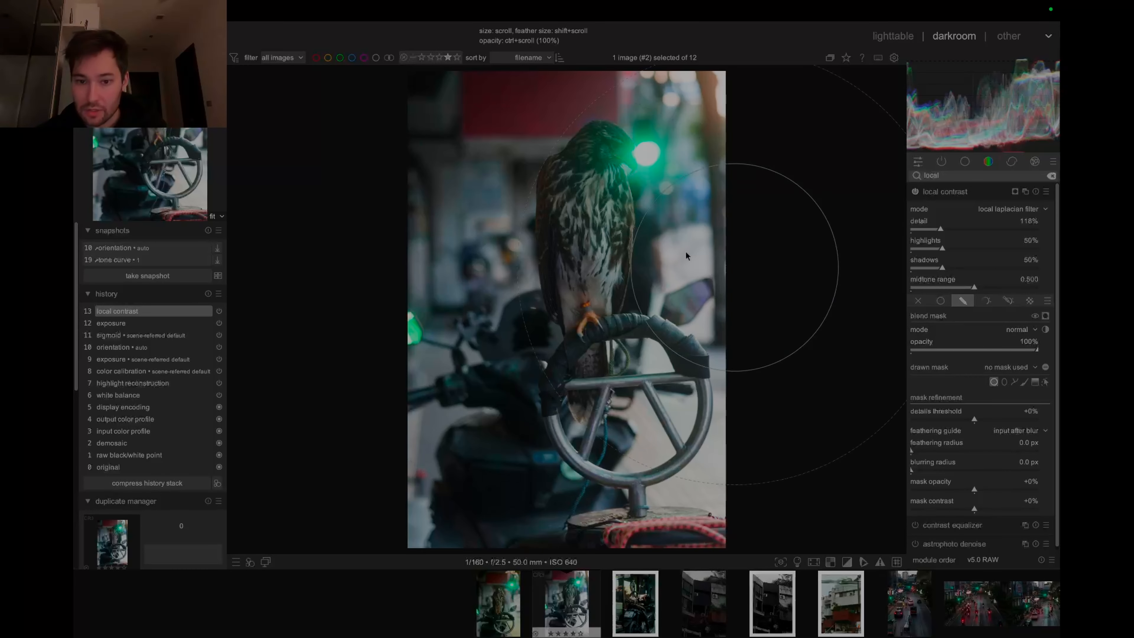
pyautogui.click(601, 205)
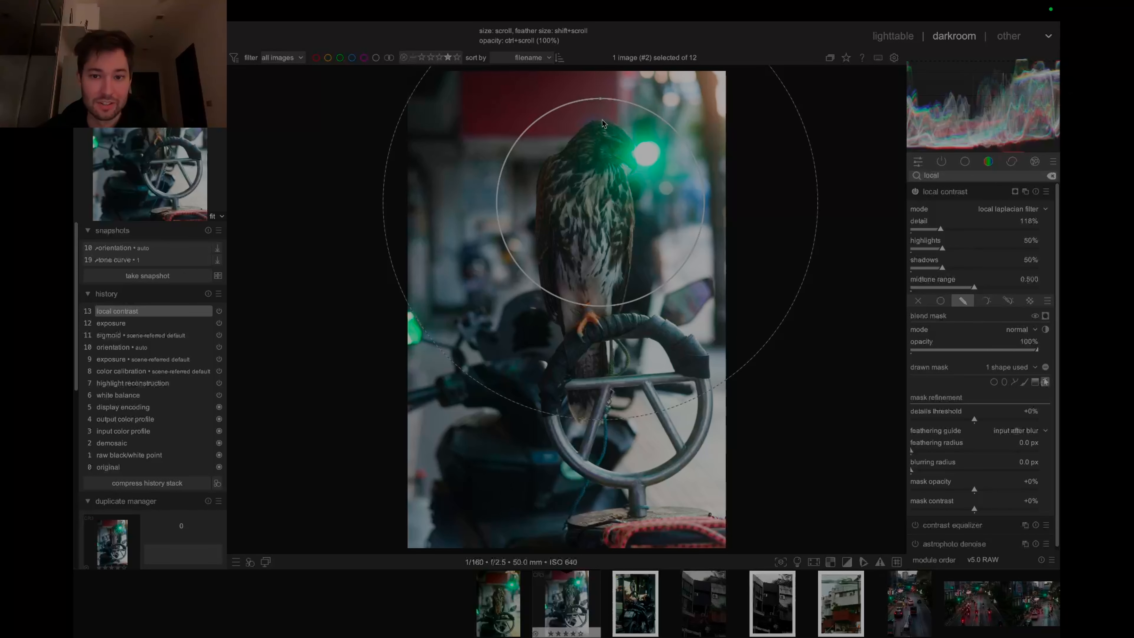
pyautogui.moveTo(602, 99); pyautogui.dragTo(613, 151)
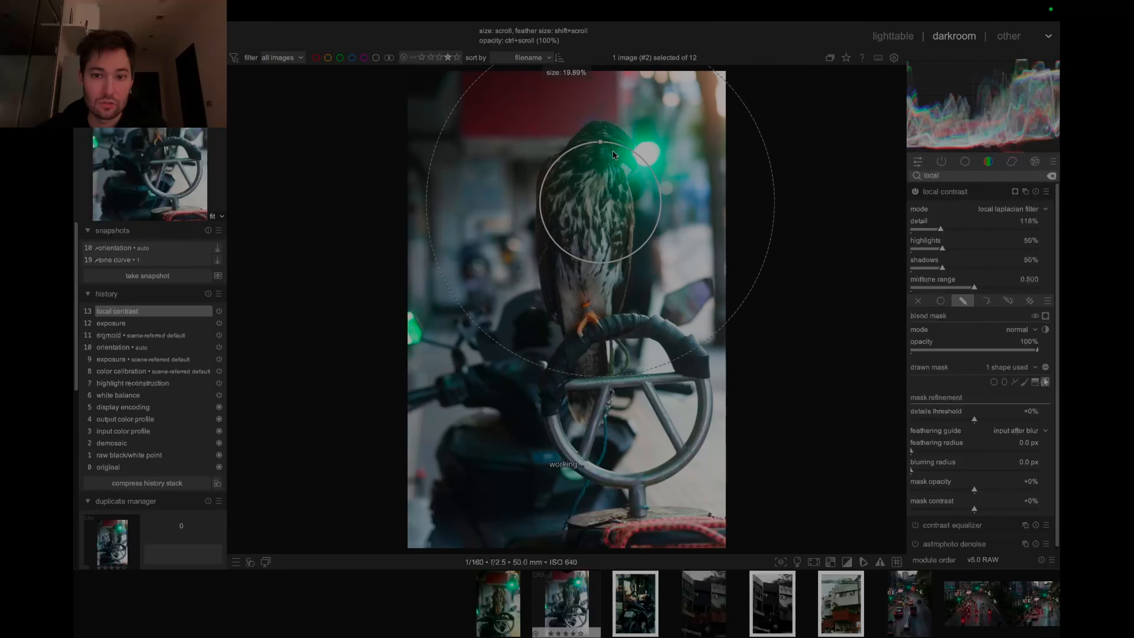
pyautogui.scroll(10, 612, 150)
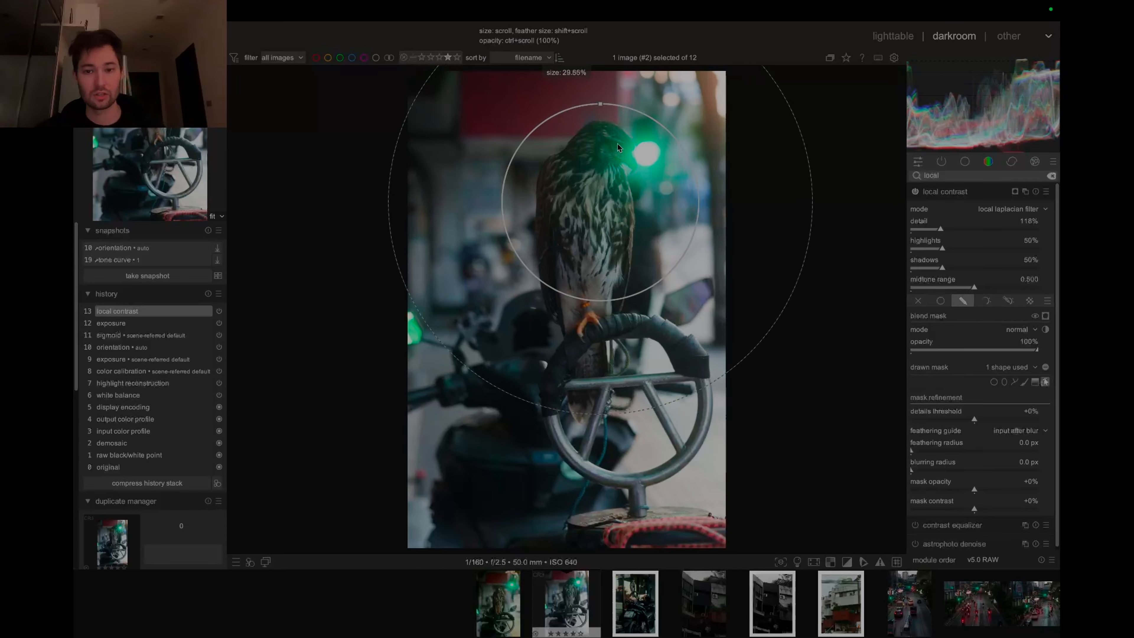
pyautogui.moveTo(636, 227); pyautogui.dragTo(631, 232)
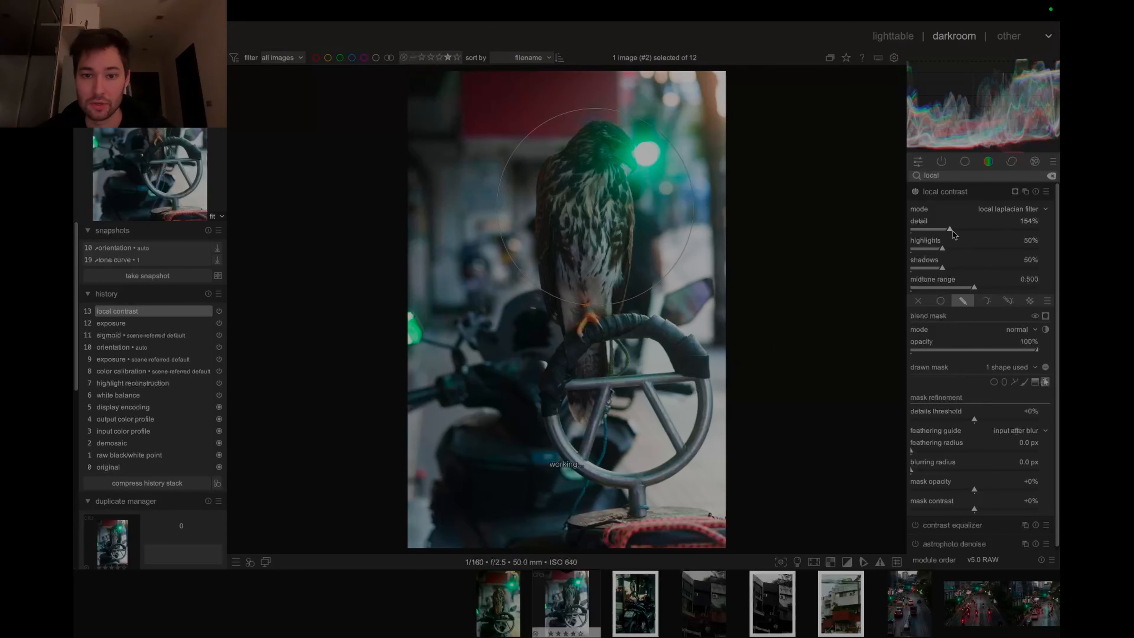
# Fine-tune the masked local contrast, keeping detail at 118% and adjusting the highlights, shadows and midtone range
pyautogui.moveTo(951, 232); pyautogui.dragTo(934, 233)
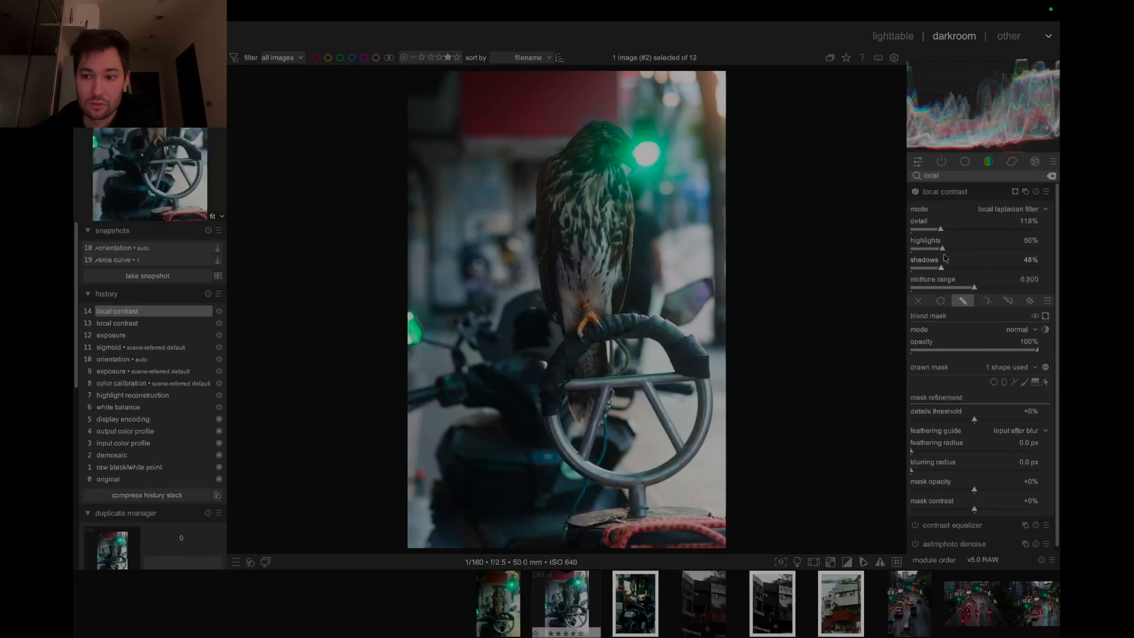
pyautogui.moveTo(942, 249); pyautogui.dragTo(968, 288)
pyautogui.scroll(-5, 916, 210)
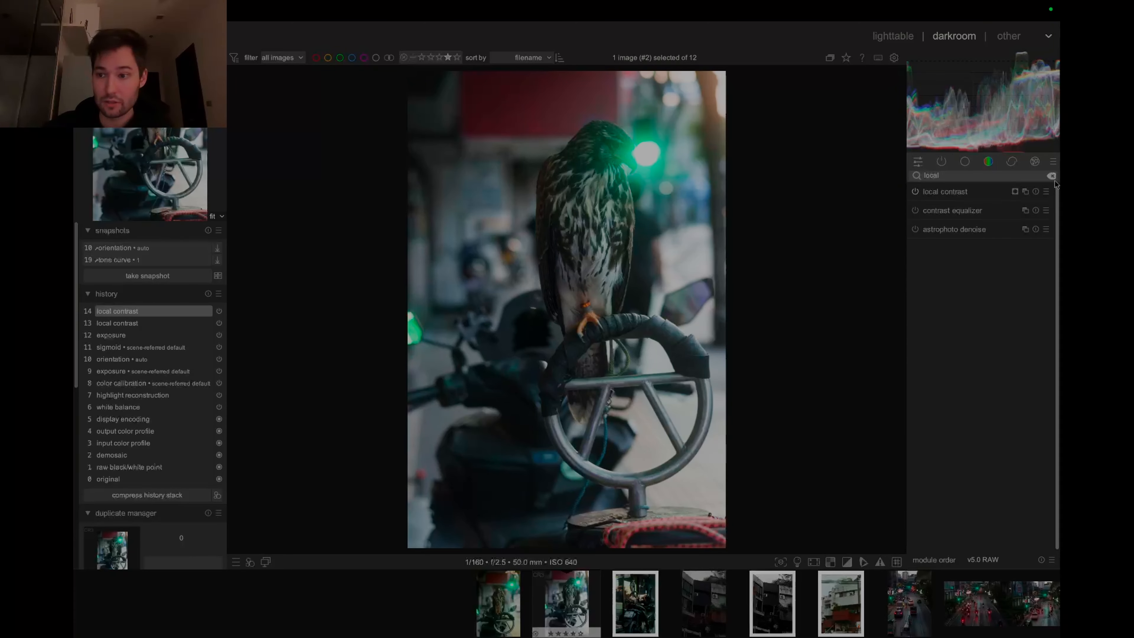
# Search for the tone modules and fine-tune the sigmoid contrast to about 1.501
pyautogui.click(1012, 162)
pyautogui.click(950, 175)
pyautogui.write('tone')
pyautogui.click(940, 192)
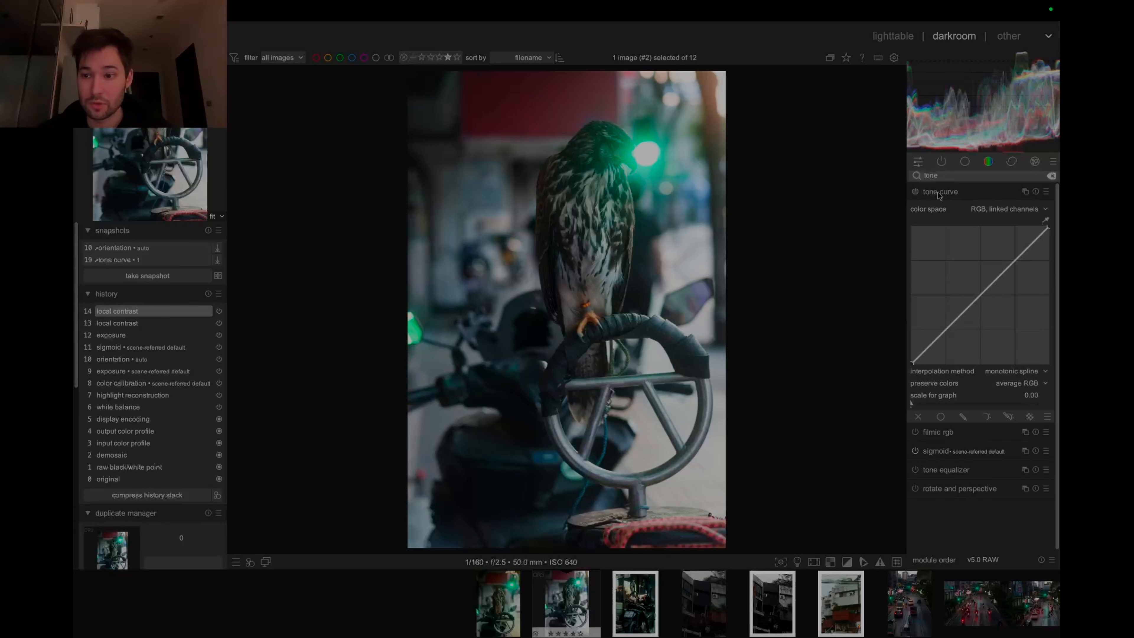
pyautogui.click(952, 449)
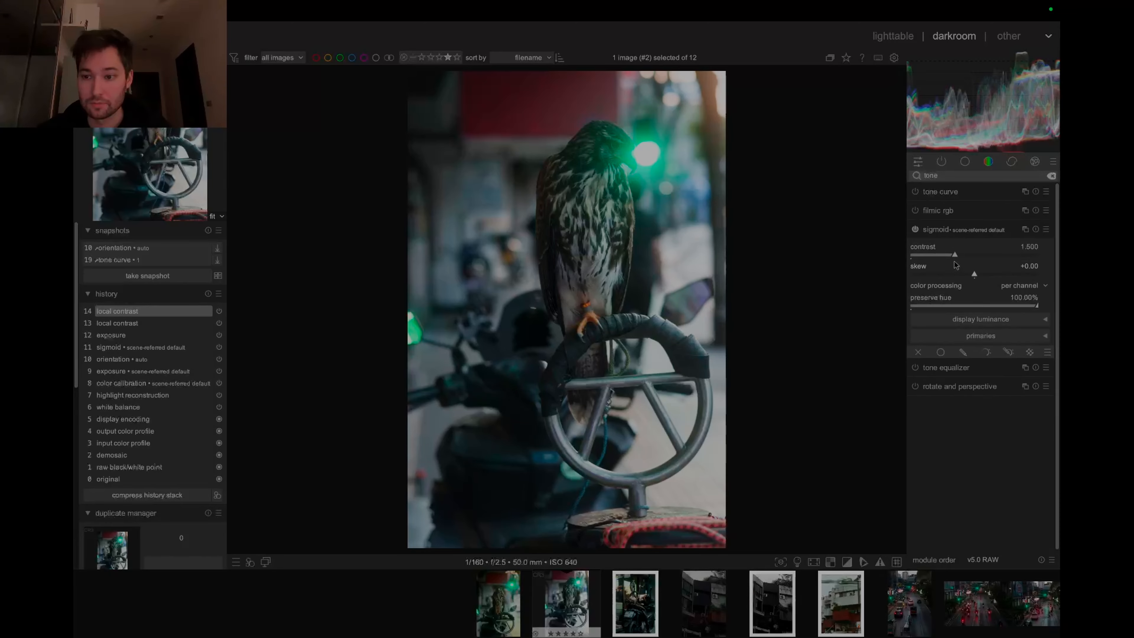
pyautogui.moveTo(955, 256)
pyautogui.mouseDown()
pyautogui.moveTo(943, 258)
pyautogui.moveTo(958, 259)
pyautogui.mouseUp()
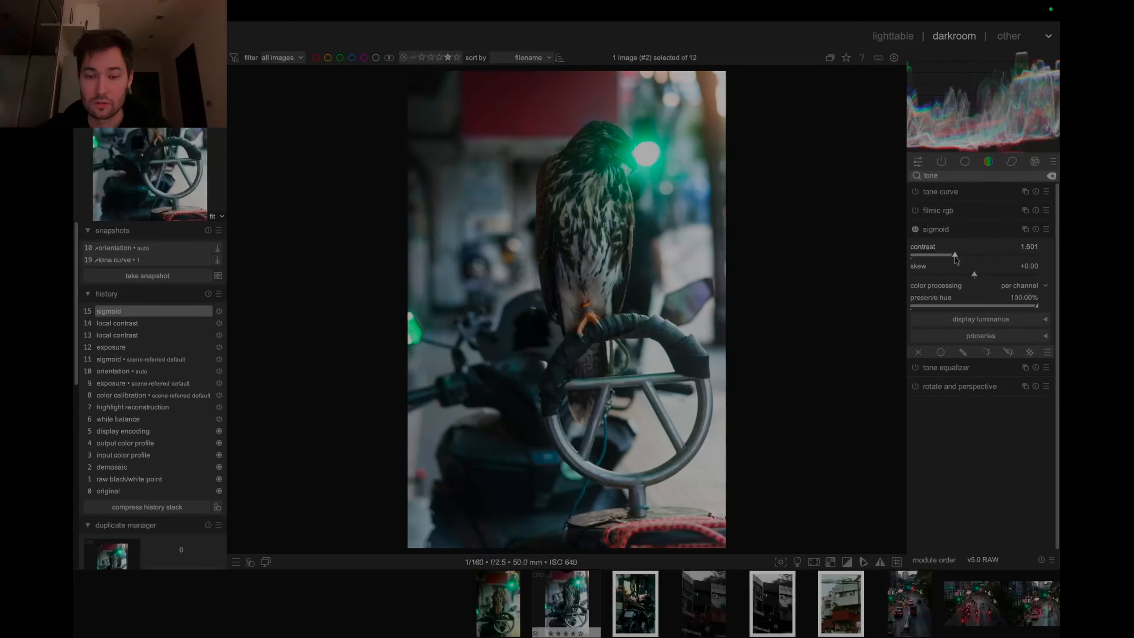
# Shape the tone curve with a shadow anchor and a raised highlight point, and lower the white point to about 96.3
pyautogui.click(935, 193)
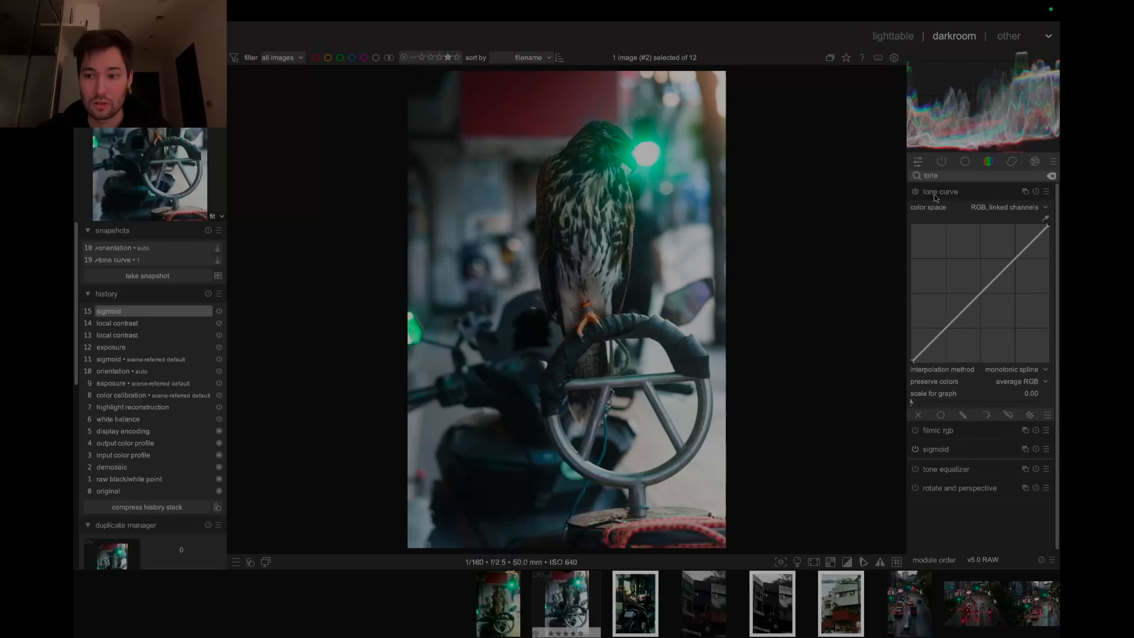
pyautogui.click(953, 322)
pyautogui.moveTo(1017, 260); pyautogui.dragTo(1054, 233)
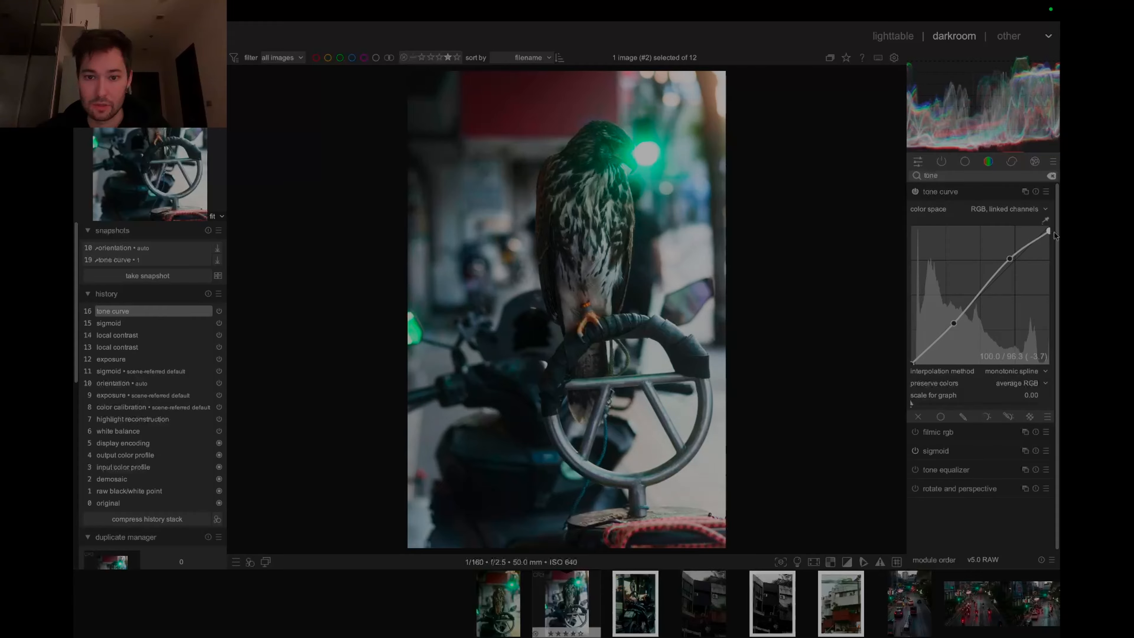
# Apply the fast sharpness preset of diffuse or sharpen to the hawk photo and add a white frame with framing
pyautogui.click(1035, 161)
pyautogui.click(942, 324)
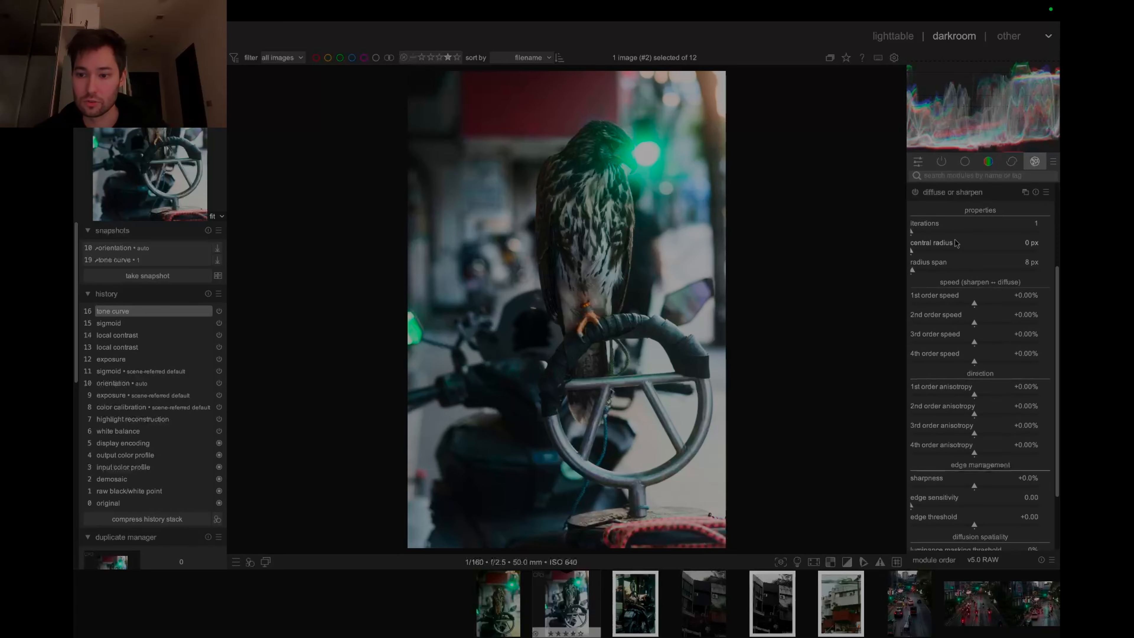
pyautogui.rightClick(940, 196)
pyautogui.moveTo(954, 199)
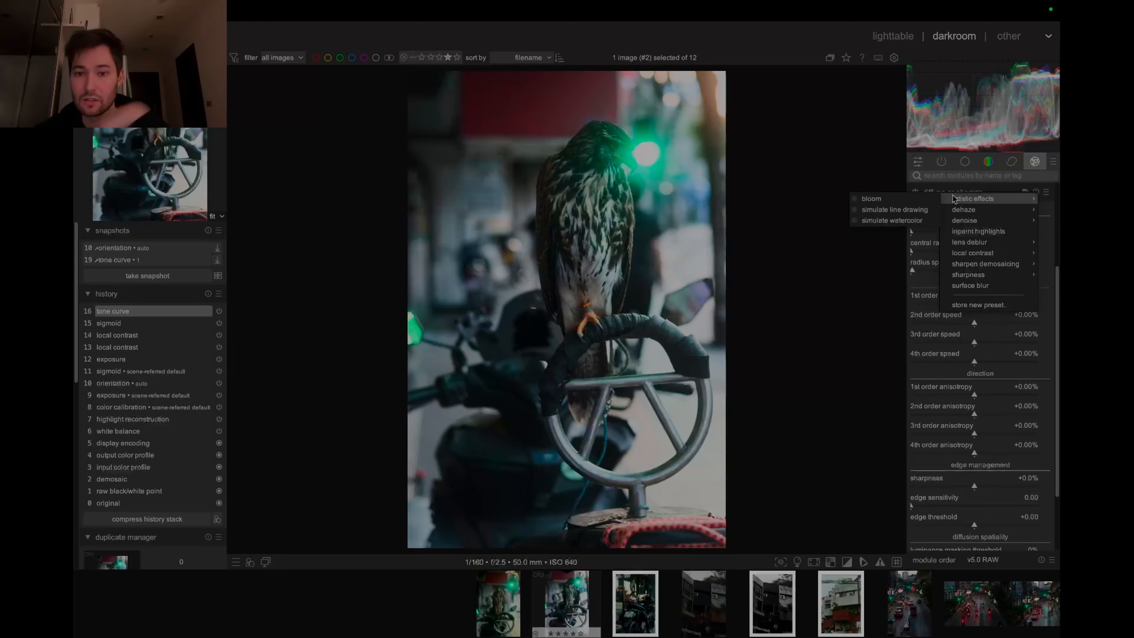
pyautogui.moveTo(968, 273)
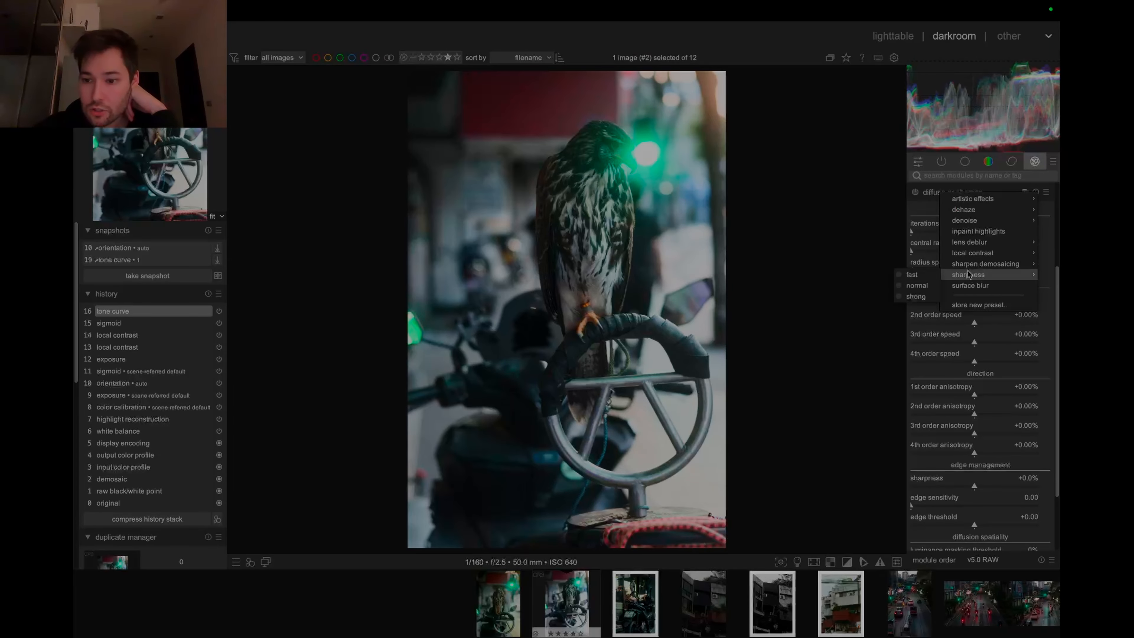
pyautogui.click(931, 275)
pyautogui.scroll(2, 607, 206)
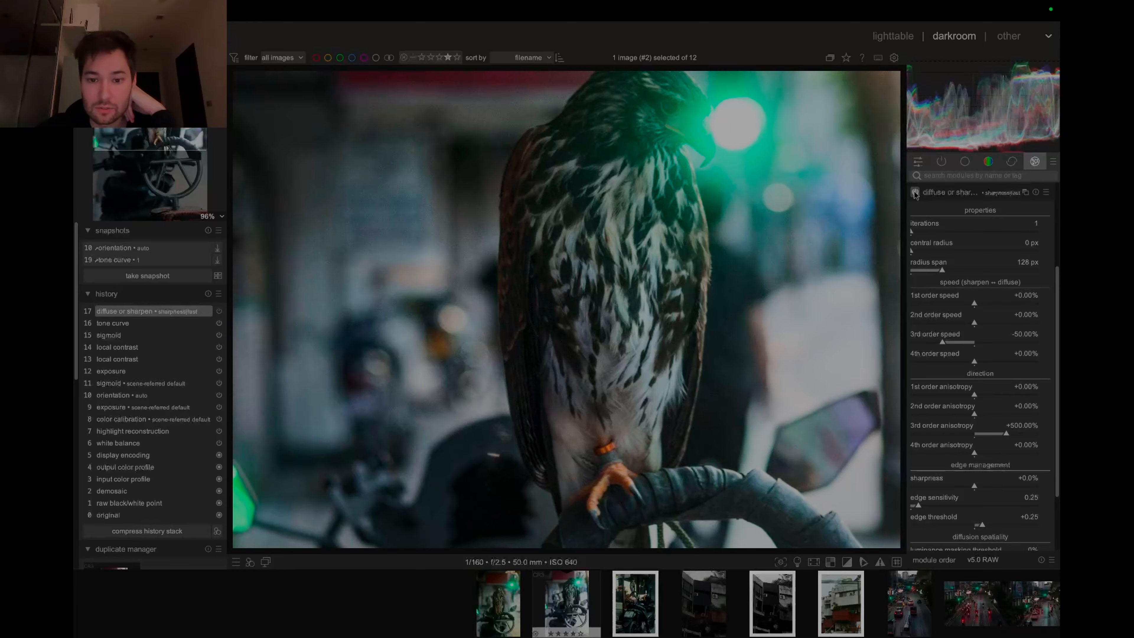
pyautogui.scroll(-5, 717, 239)
pyautogui.click(939, 194)
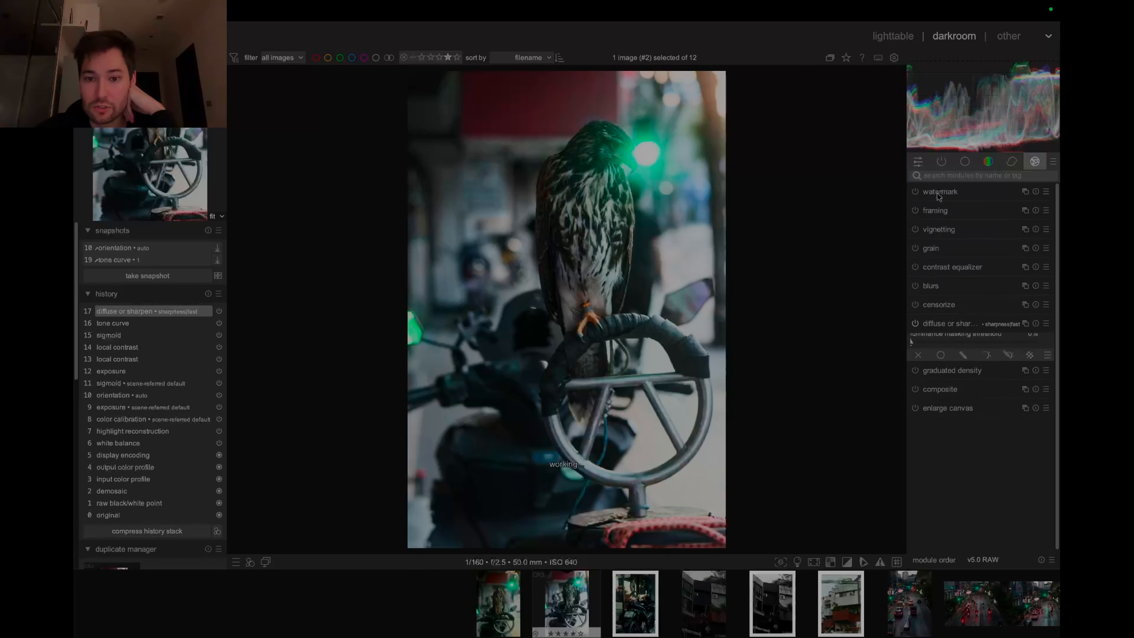
# Sample the green light's hue in the color equalizer, set node placement to -15°, and lower the saturation node at that hue
pyautogui.click(988, 161)
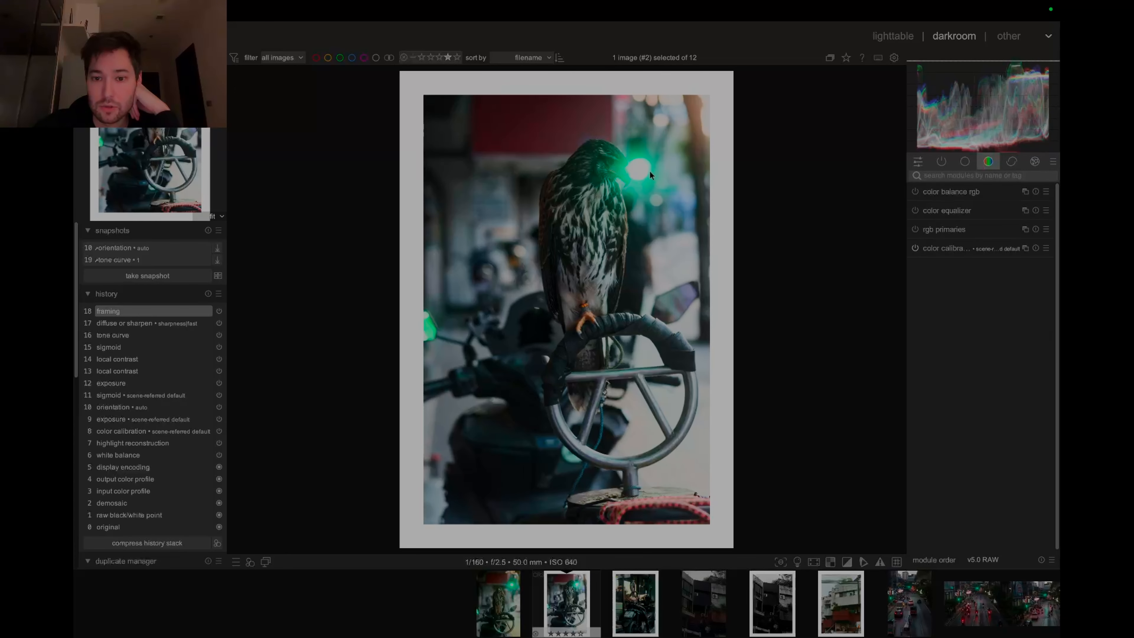
pyautogui.click(937, 213)
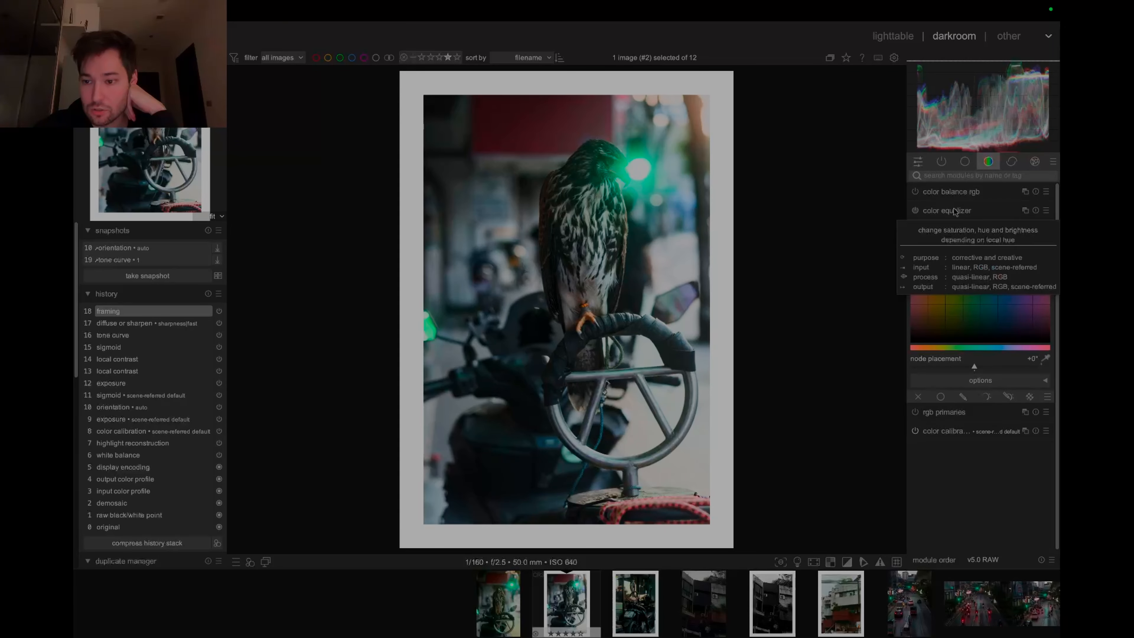
pyautogui.click(1047, 360)
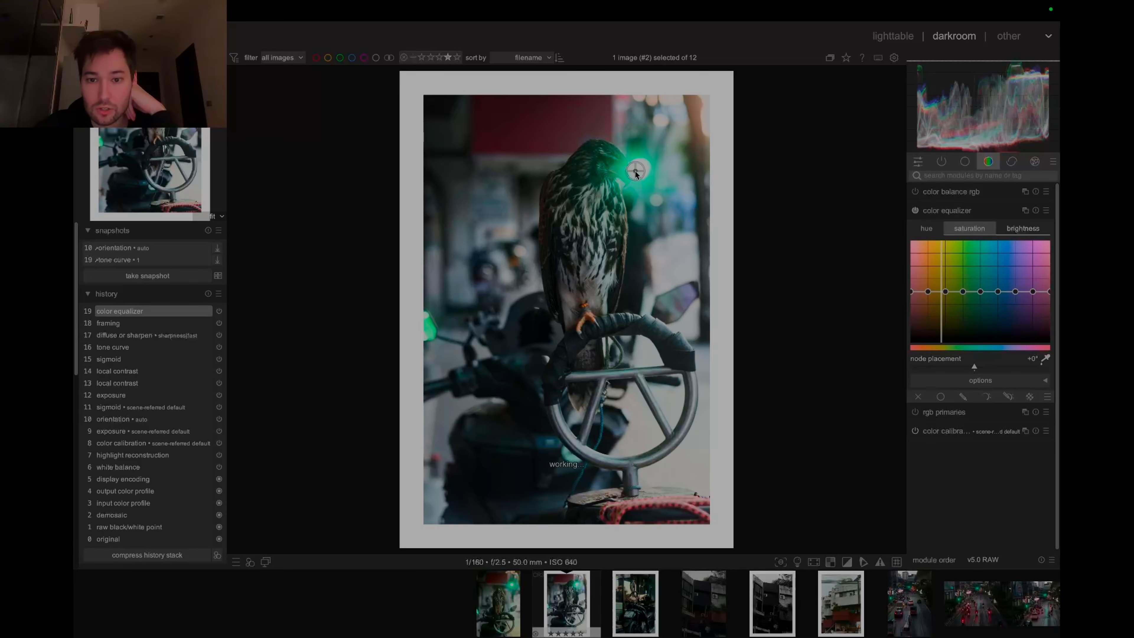
pyautogui.click(639, 181)
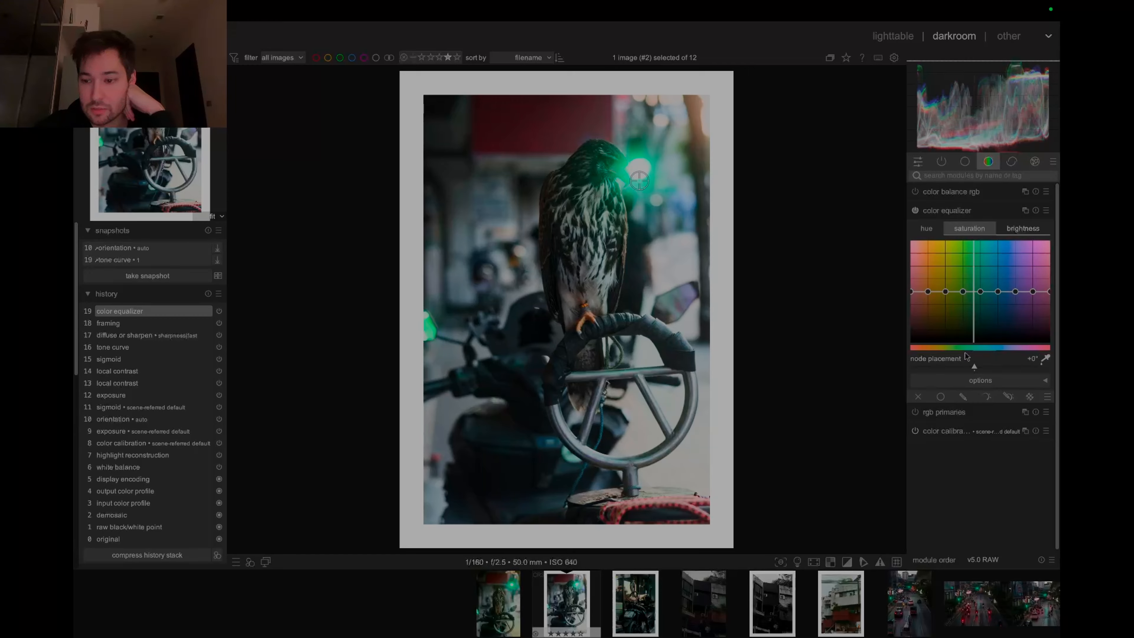
pyautogui.moveTo(978, 368); pyautogui.dragTo(937, 365)
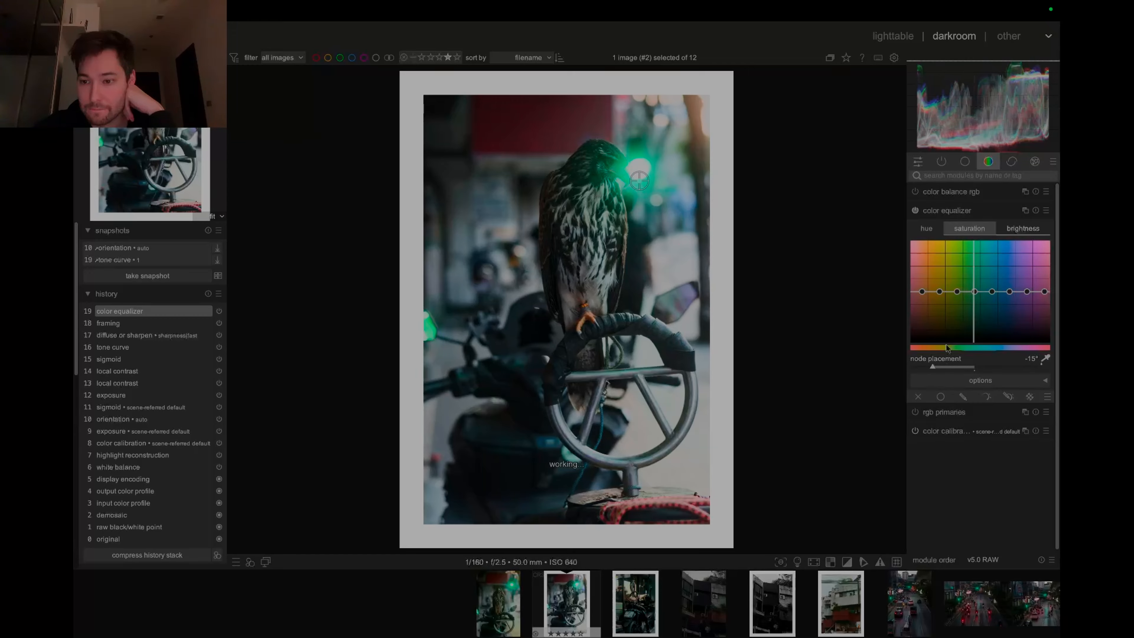
pyautogui.click(969, 229)
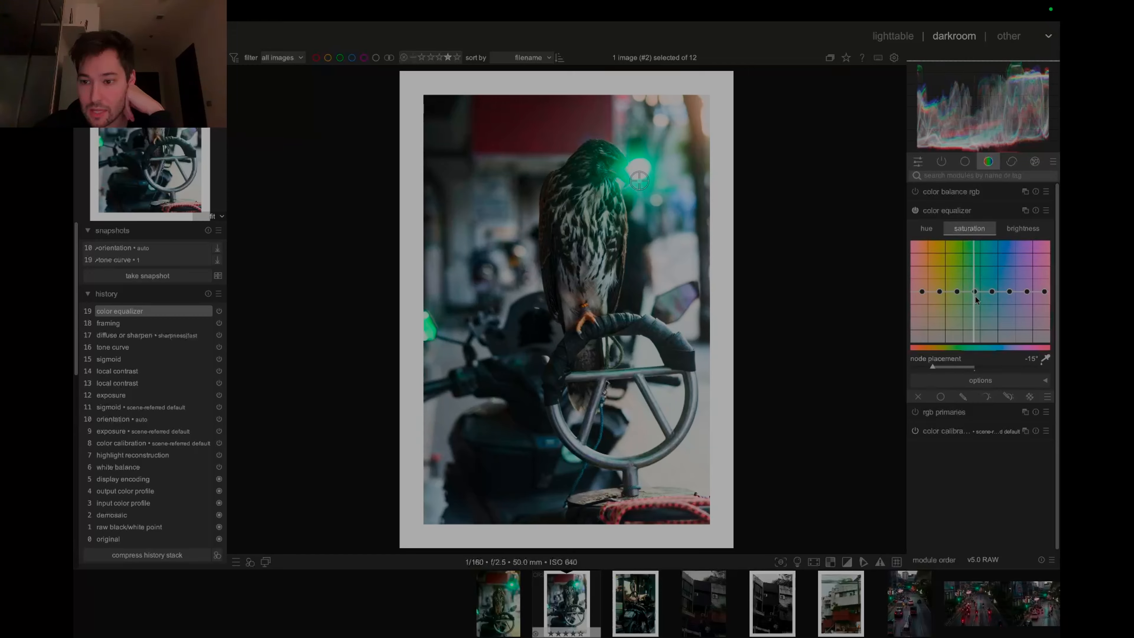
pyautogui.moveTo(976, 292); pyautogui.dragTo(975, 294)
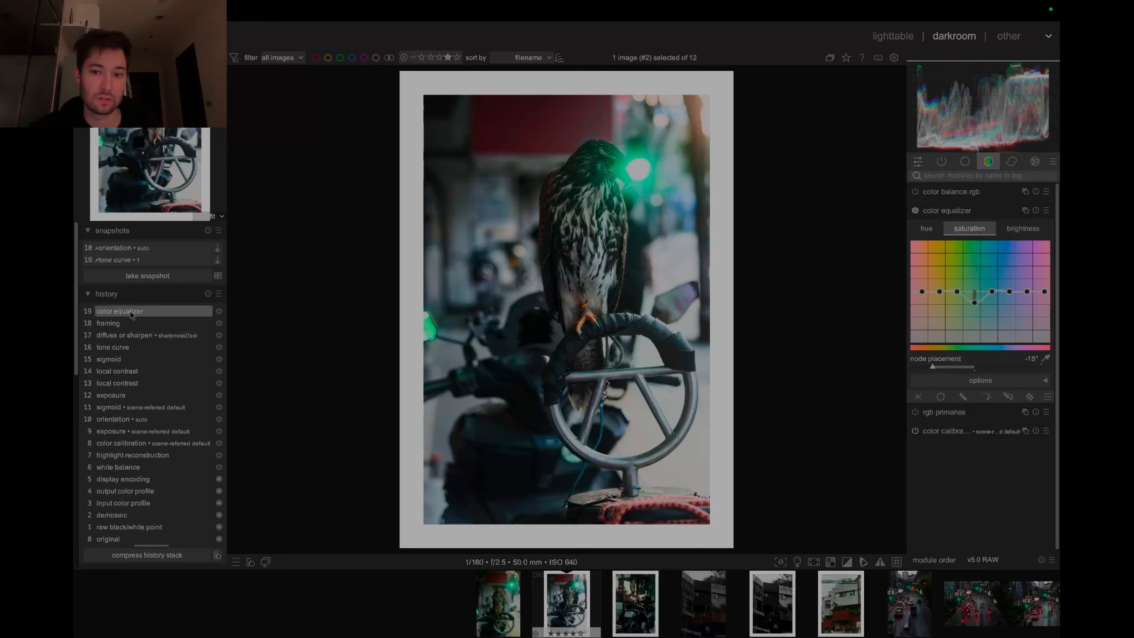
pyautogui.click(989, 162)
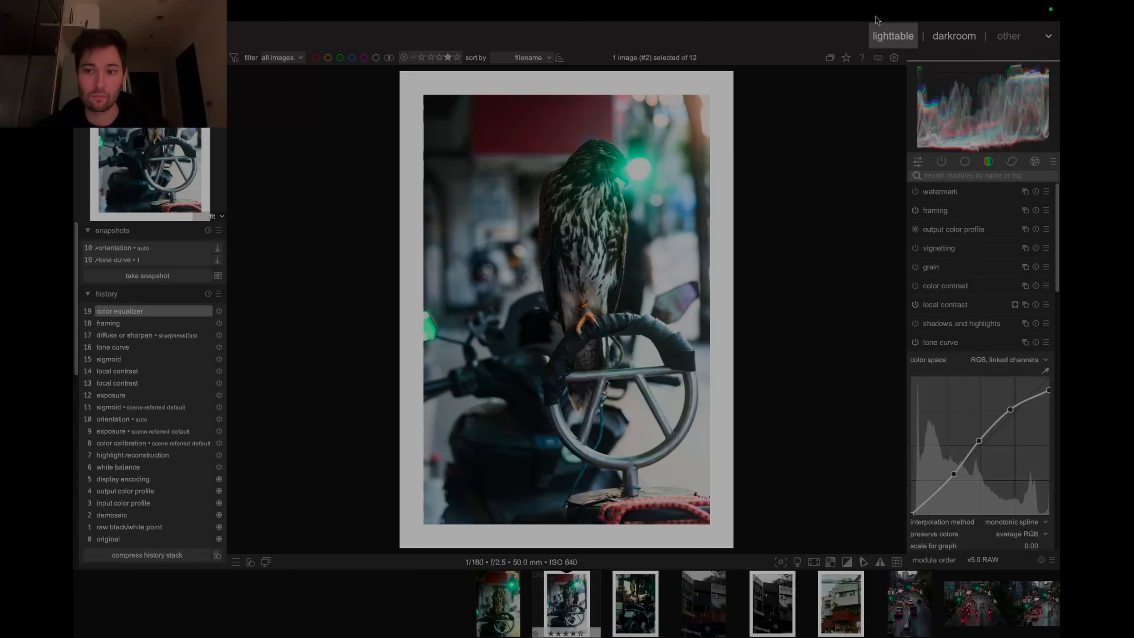
# Compare the unedited building photo with its framed black-and-white version in the lighttable
pyautogui.press('Right')
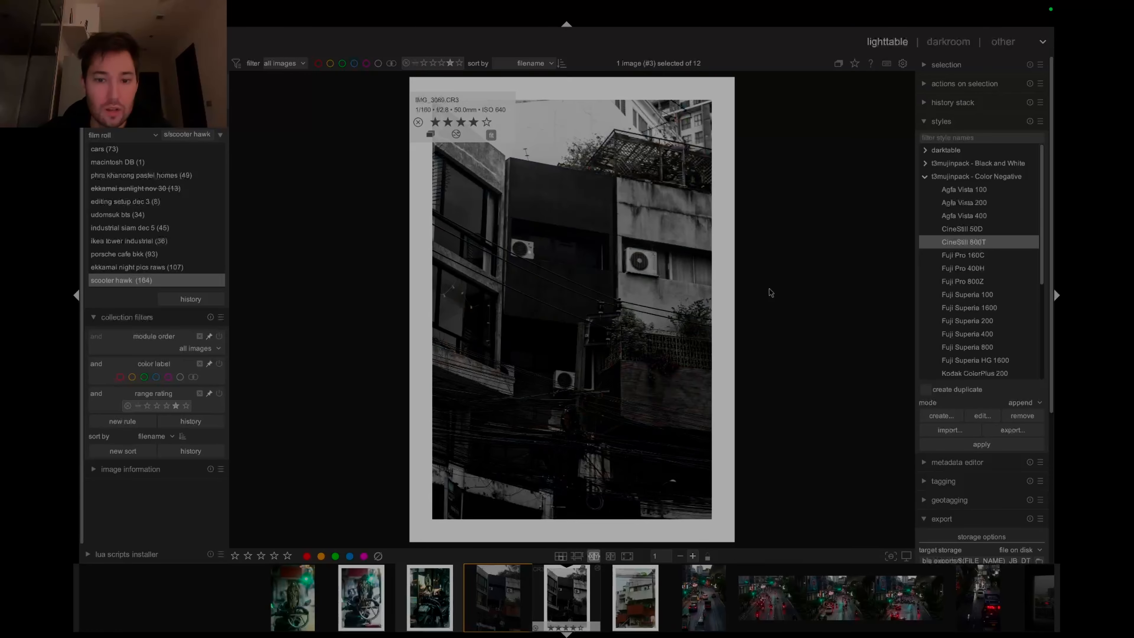
pyautogui.press('Left')
pyautogui.press('Right')
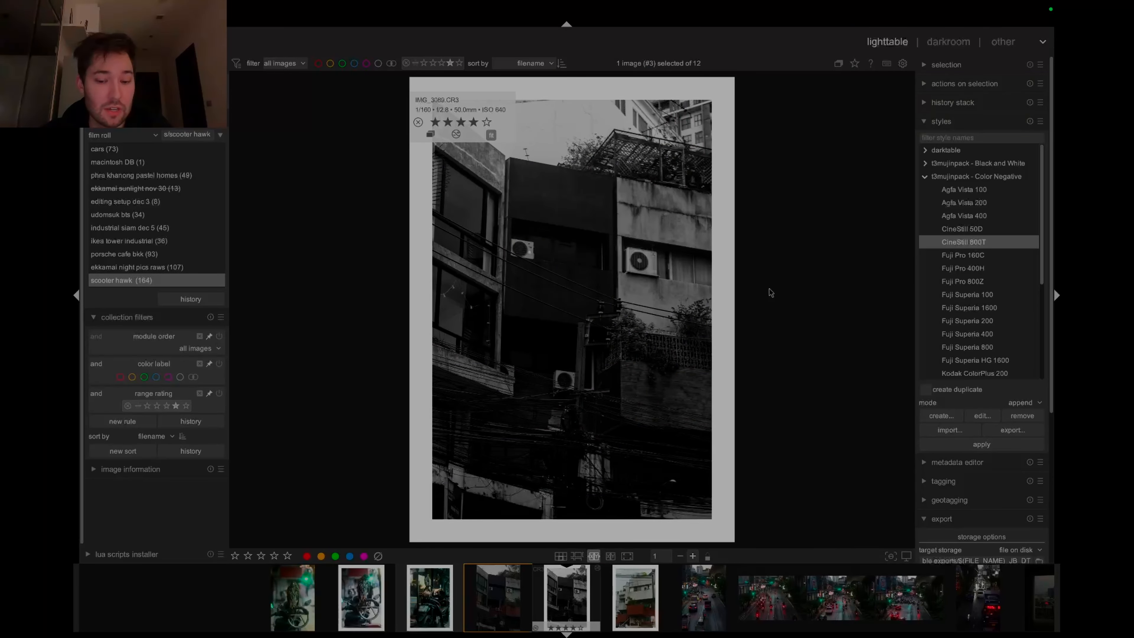
pyautogui.press('Left')
pyautogui.press('Right')
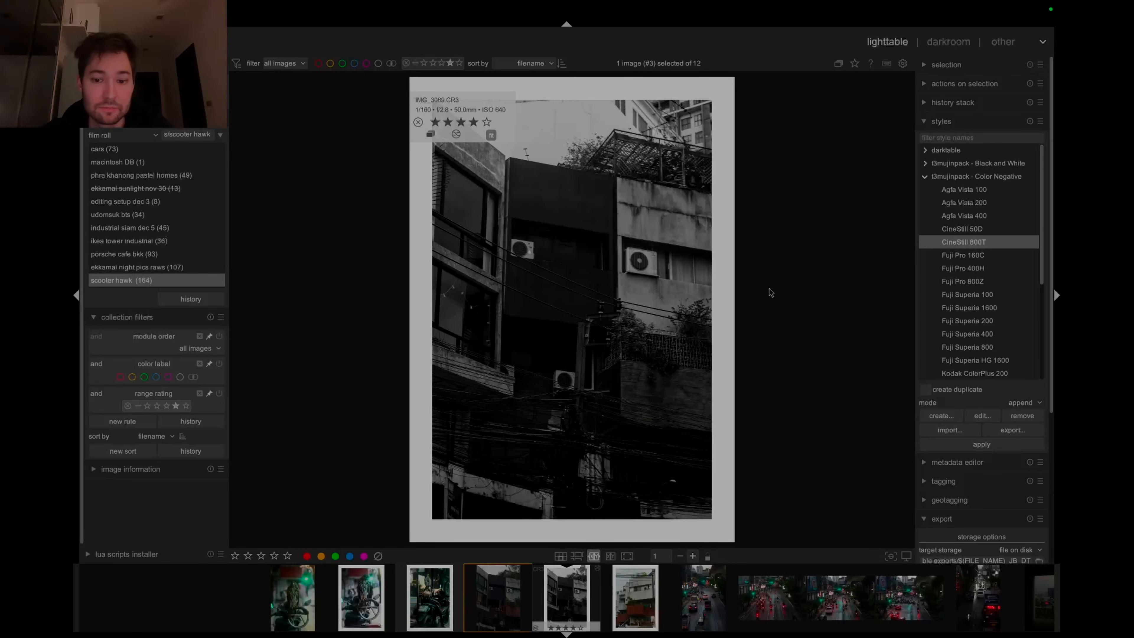
pyautogui.press('Left')
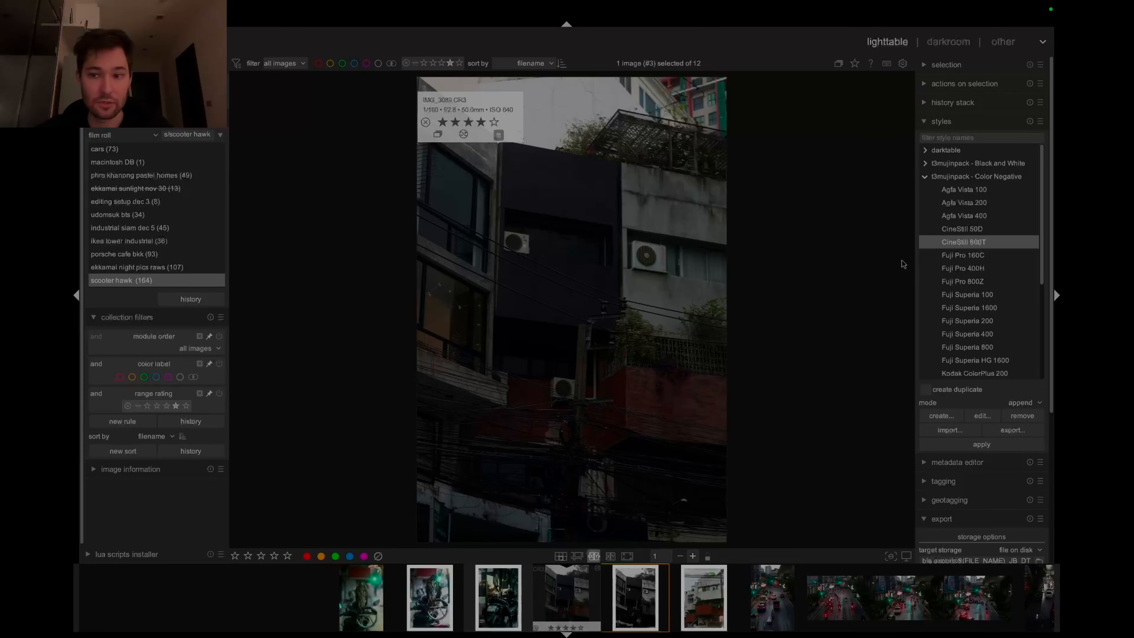
# Apply the Fuji Neopan 1600 style from the Black and White pack to the unedited building photo
pyautogui.click(572, 598)
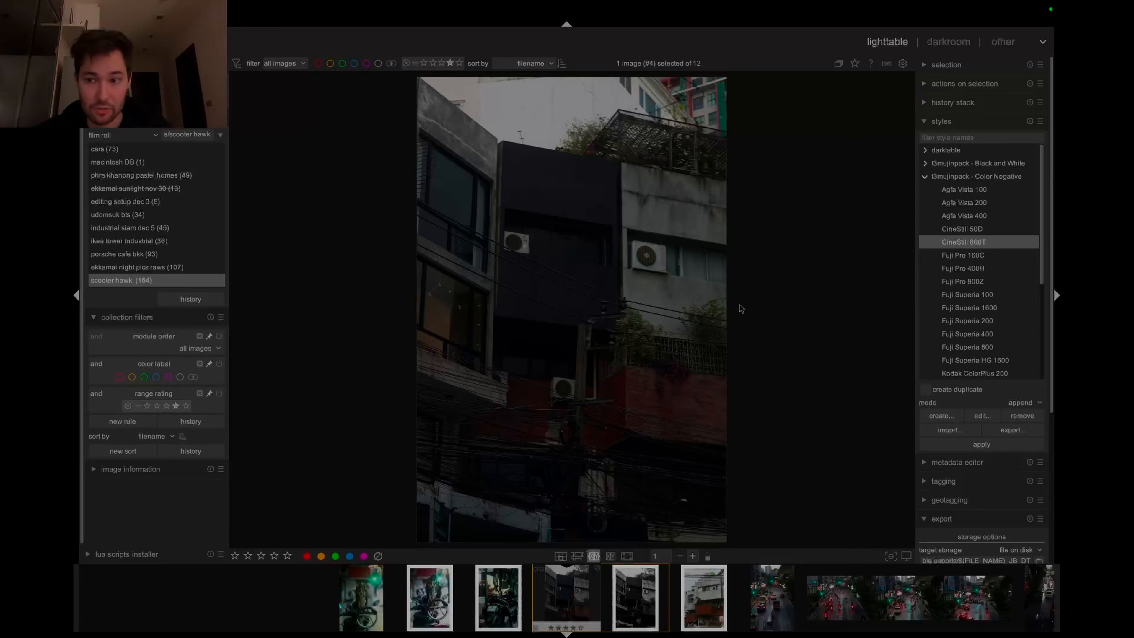
pyautogui.click(925, 166)
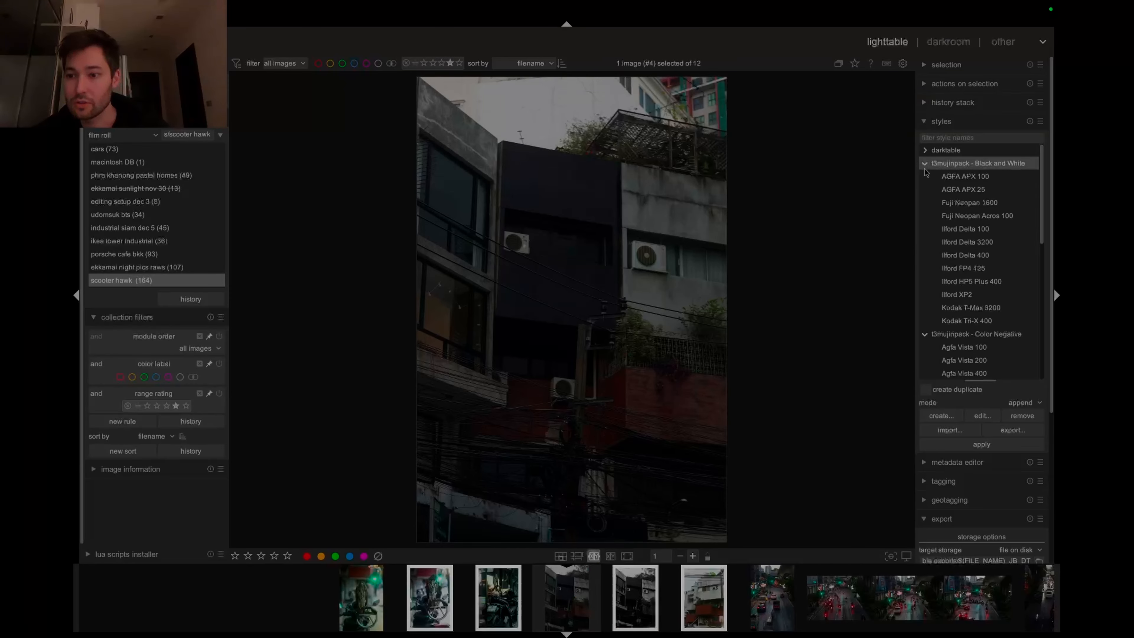
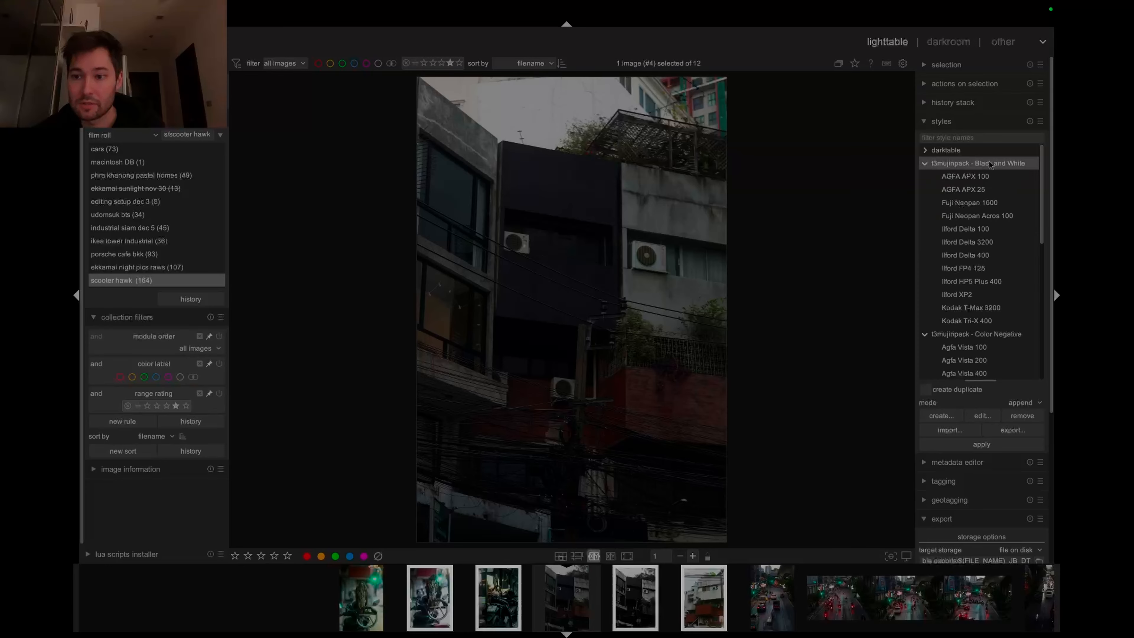
pyautogui.doubleClick(966, 203)
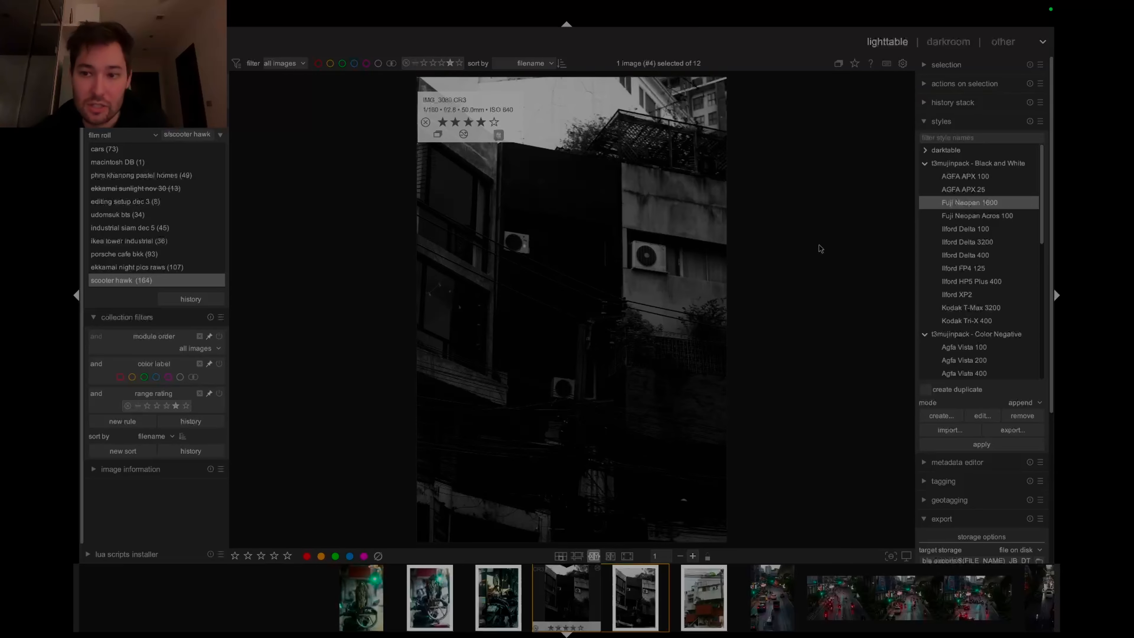
# Open the building photo in the darkroom and raise its exposure to about +1.719 EV, using color assessment mode while adjusting
pyautogui.click(939, 42)
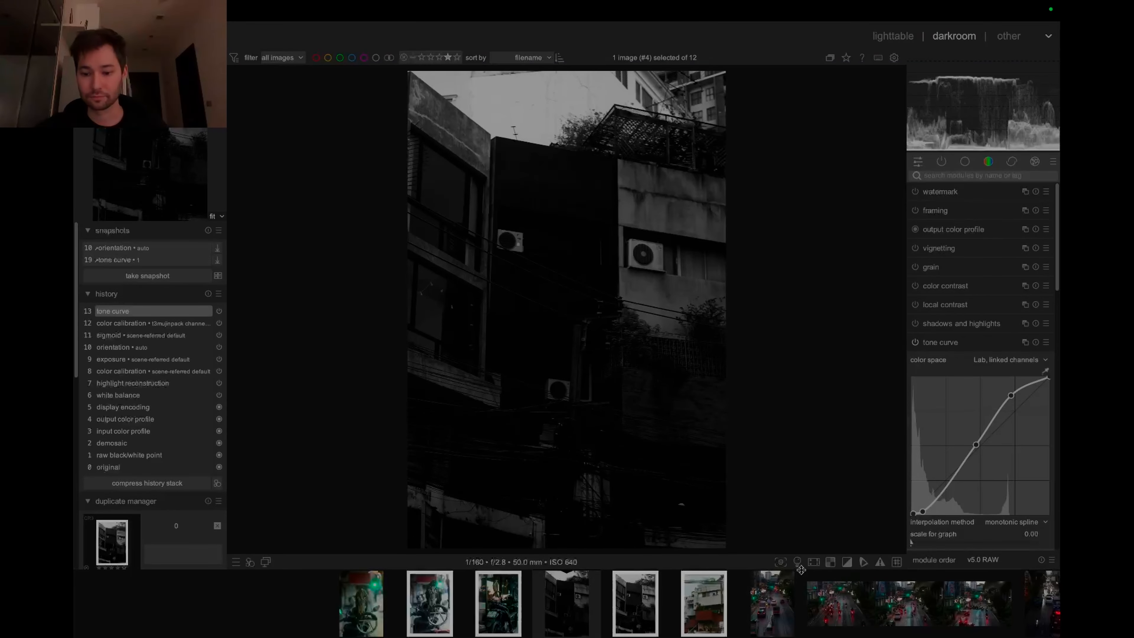
pyautogui.click(797, 562)
pyautogui.click(948, 176)
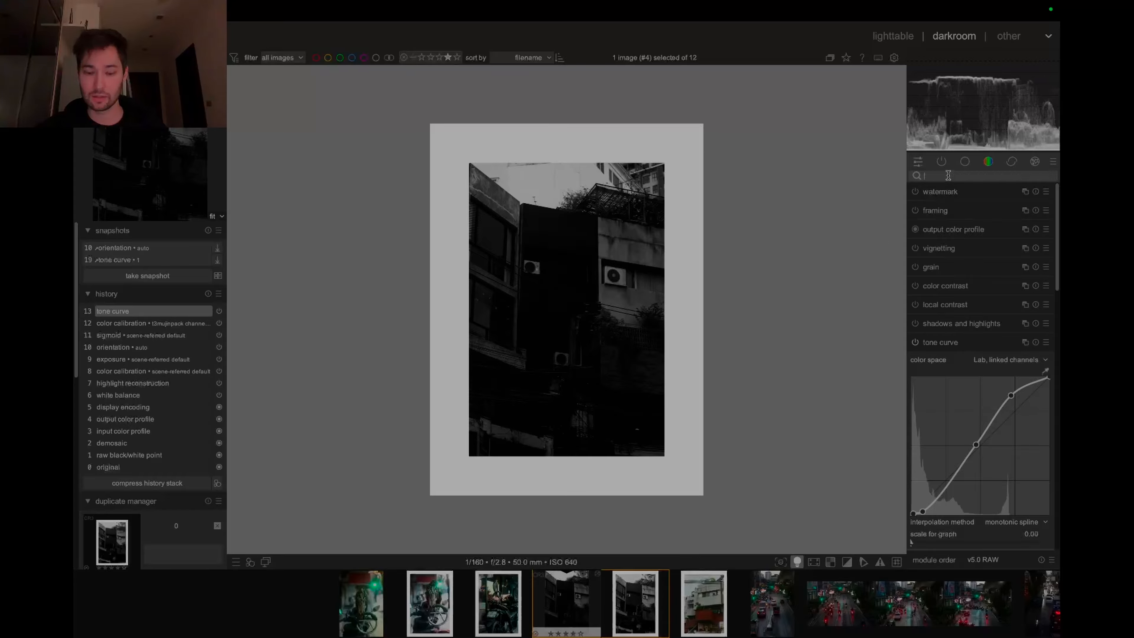
pyautogui.write('expo')
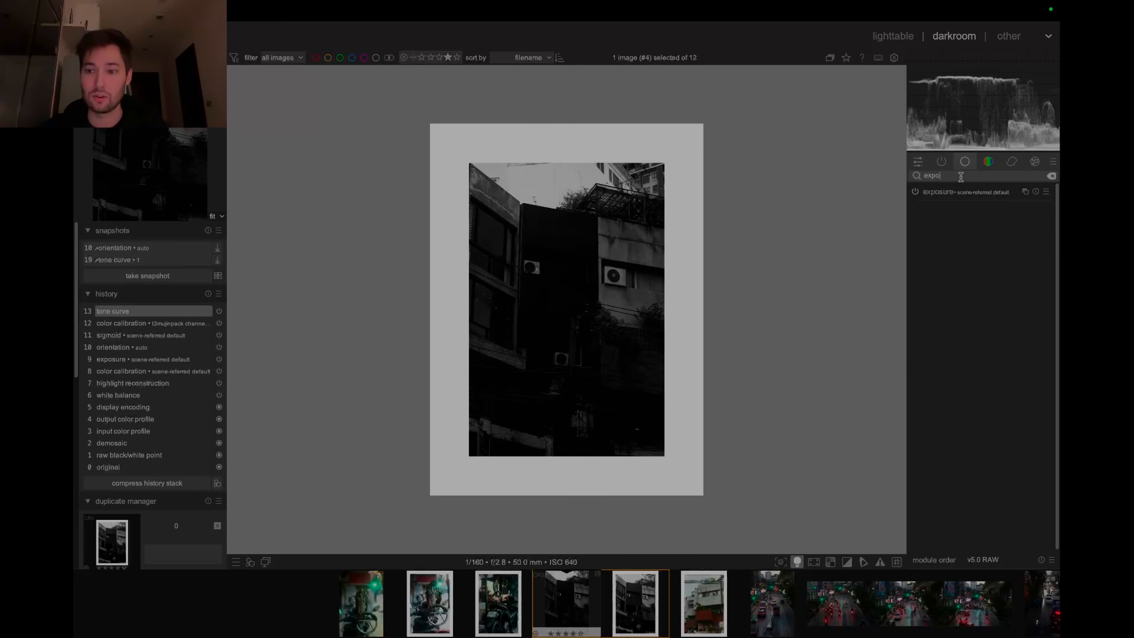
pyautogui.click(936, 196)
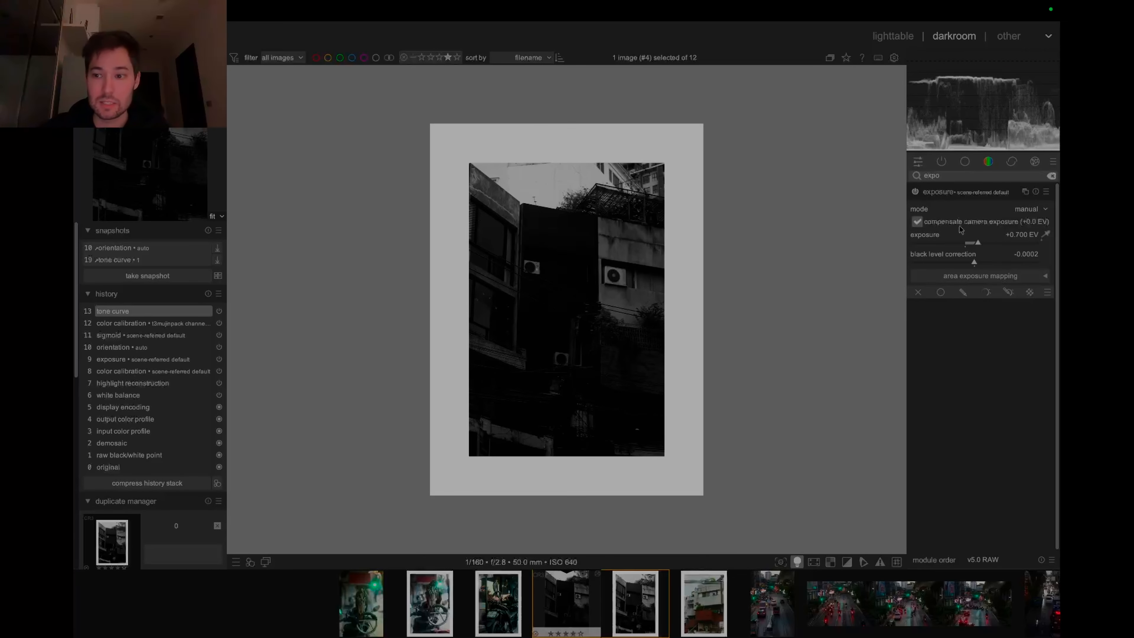
pyautogui.moveTo(978, 243); pyautogui.dragTo(996, 245)
pyautogui.moveTo(1001, 243); pyautogui.dragTo(997, 244)
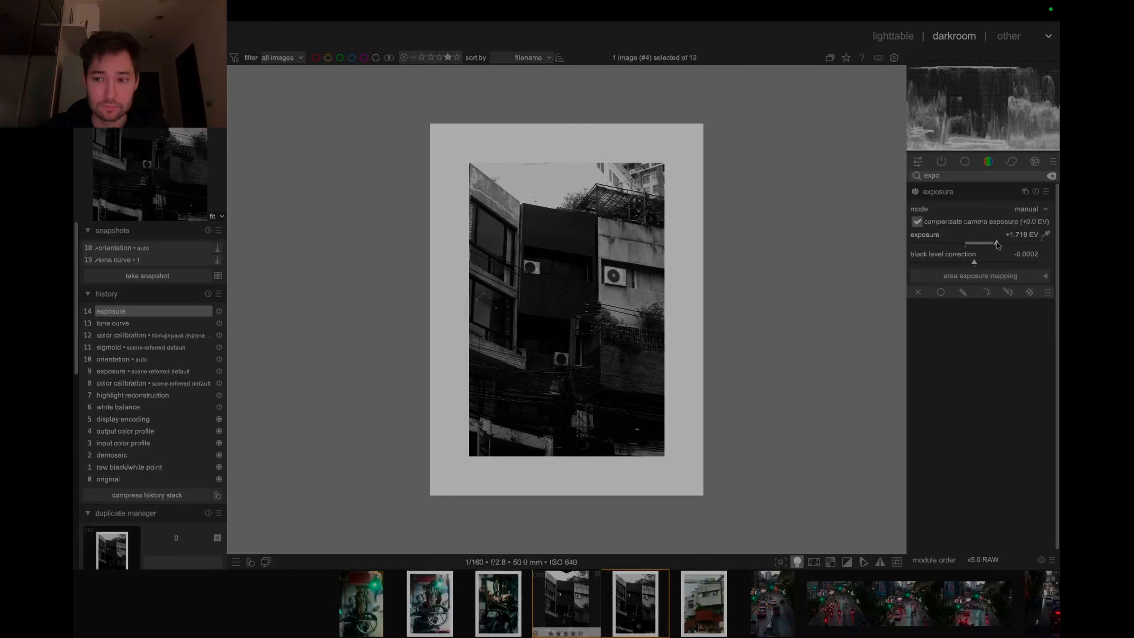
pyautogui.click(797, 561)
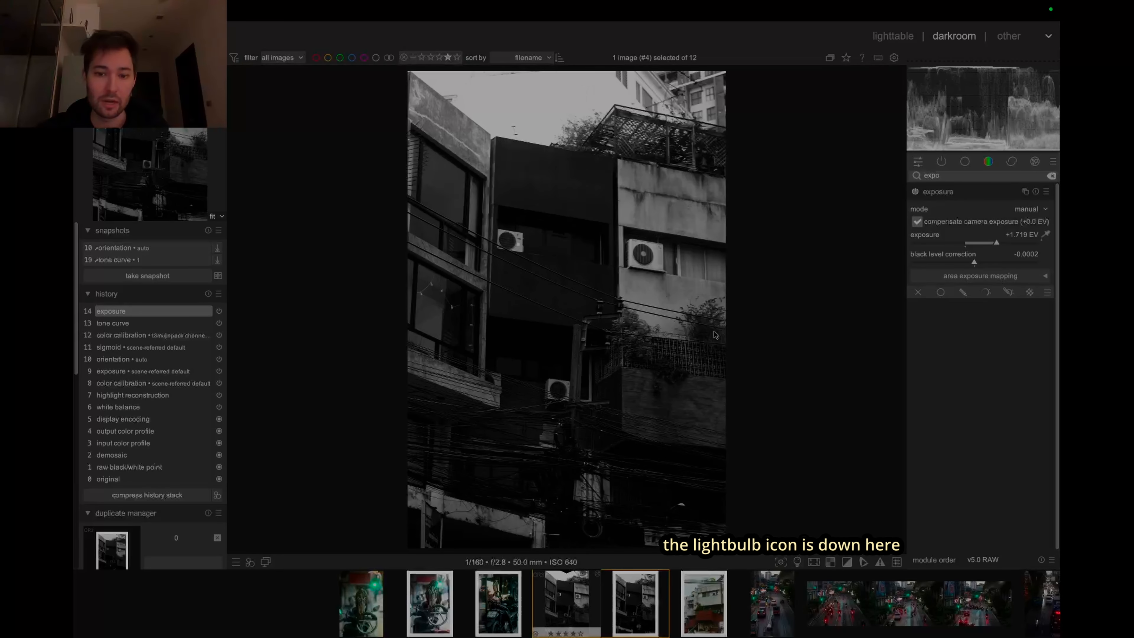
# Enable shadows and highlights on the building photo, with shadows at about +0.89 and highlights at about -62.50
pyautogui.click(1051, 175)
pyautogui.click(993, 174)
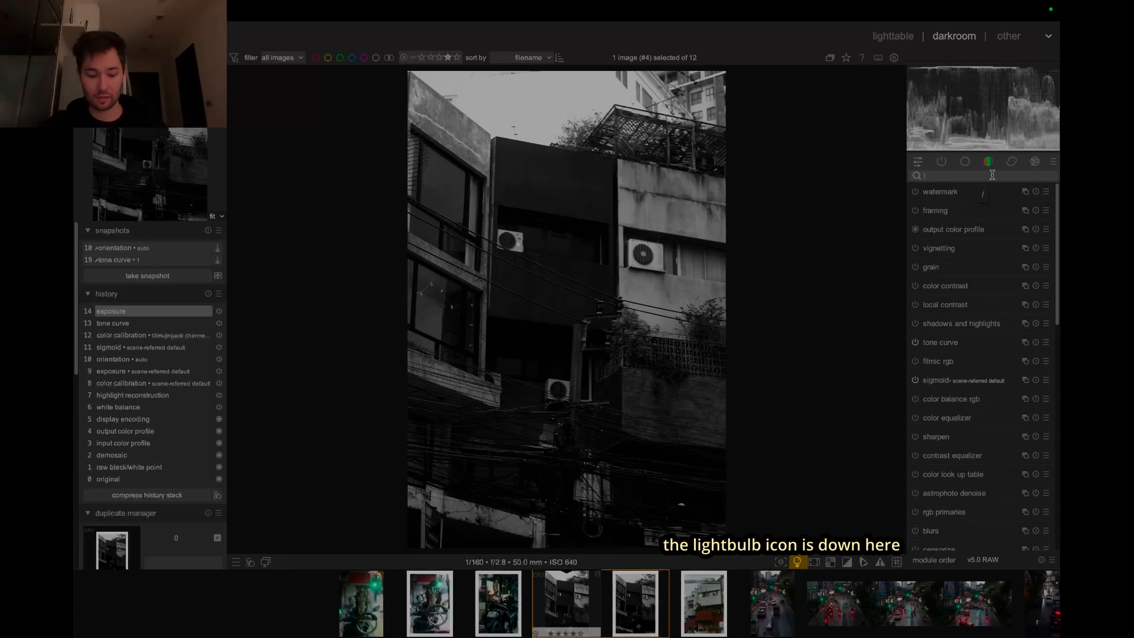
pyautogui.write('shad')
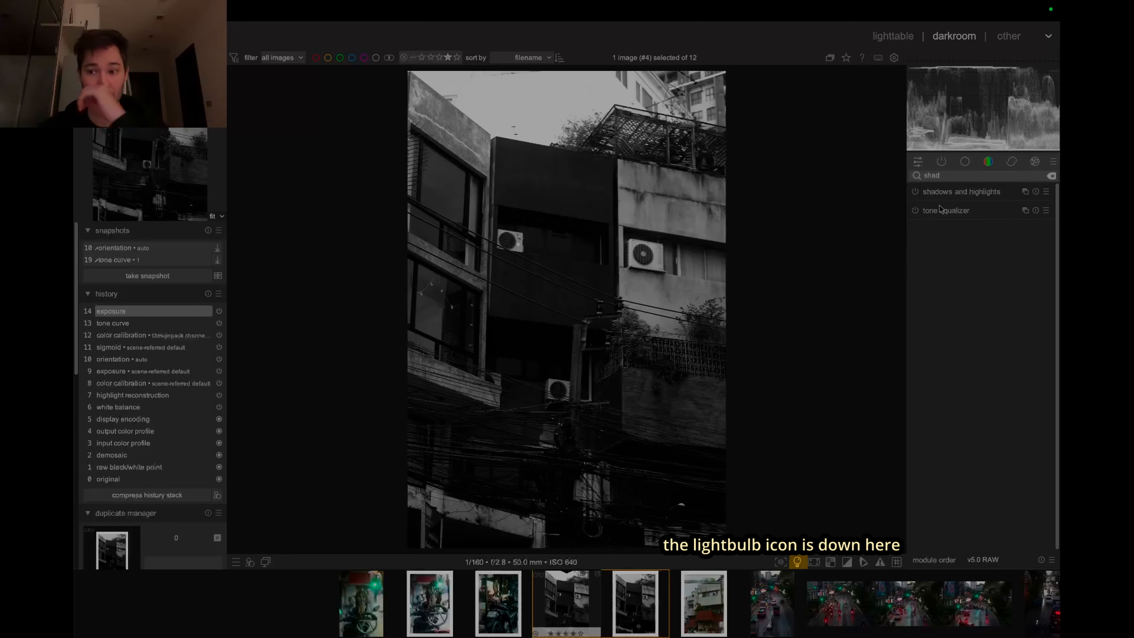
pyautogui.click(945, 192)
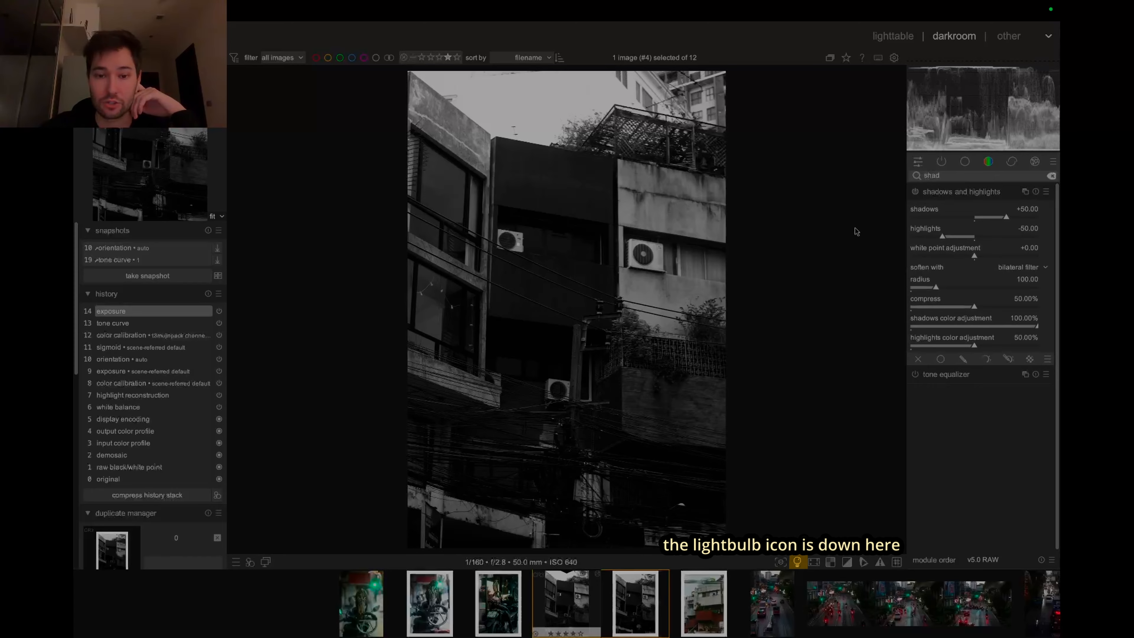
pyautogui.click(915, 192)
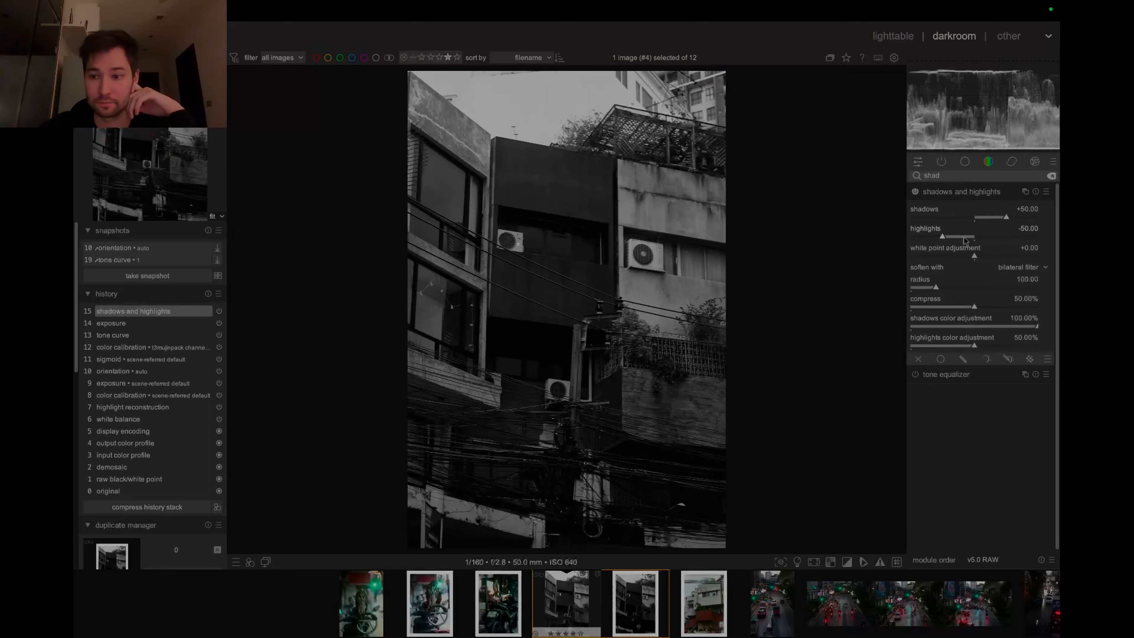
pyautogui.click(975, 217)
pyautogui.click(963, 237)
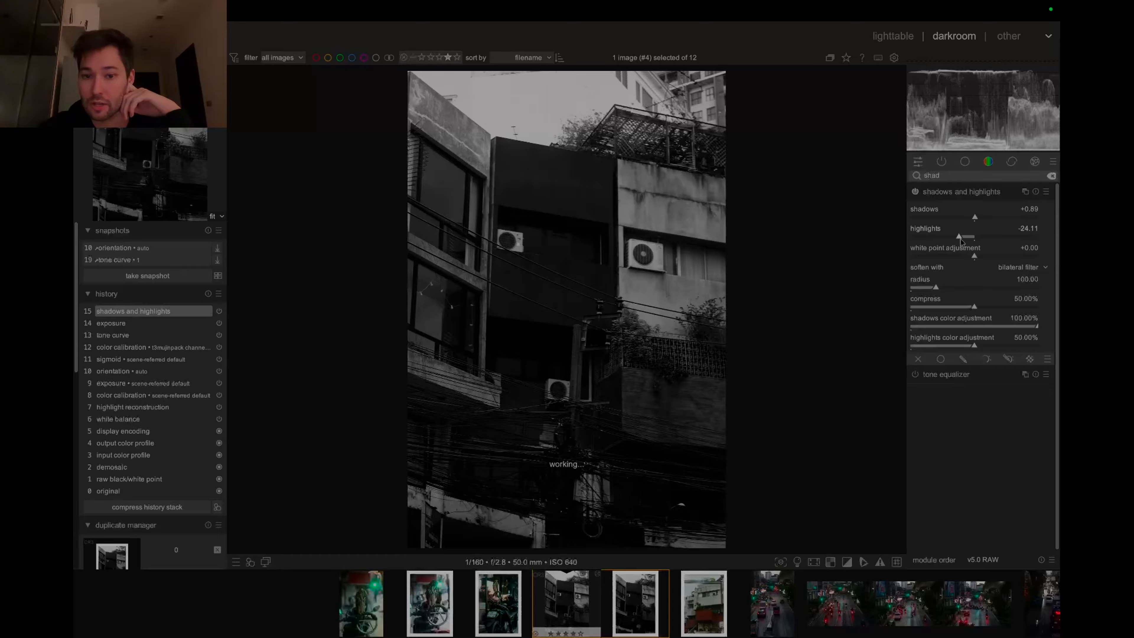
pyautogui.scroll(-5, 951, 241)
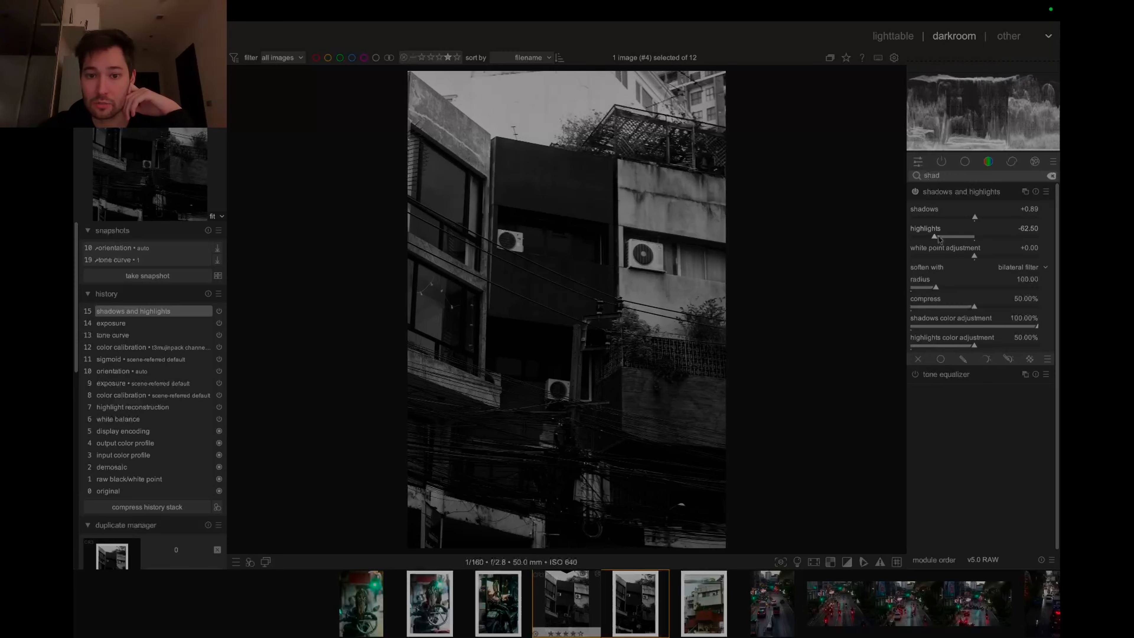
pyautogui.moveTo(951, 238); pyautogui.dragTo(935, 237)
# Compare the building photo with and without the shadows and highlights adjustment, leaving the module on
pyautogui.click(916, 192)
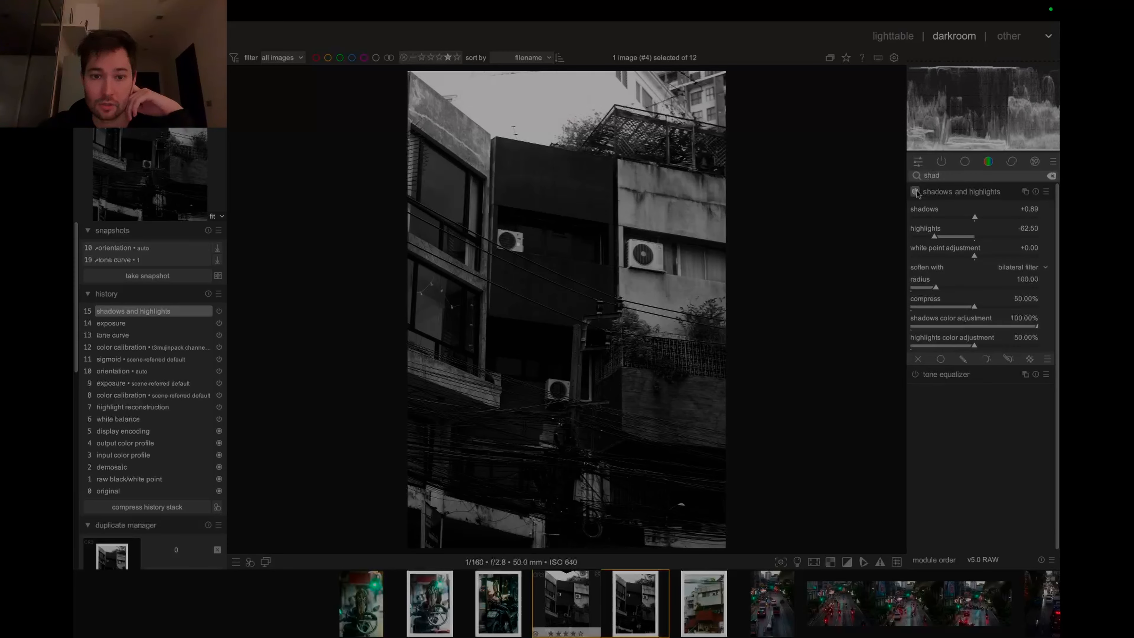
pyautogui.click(916, 192)
pyautogui.click(916, 192)
pyautogui.click(916, 192)
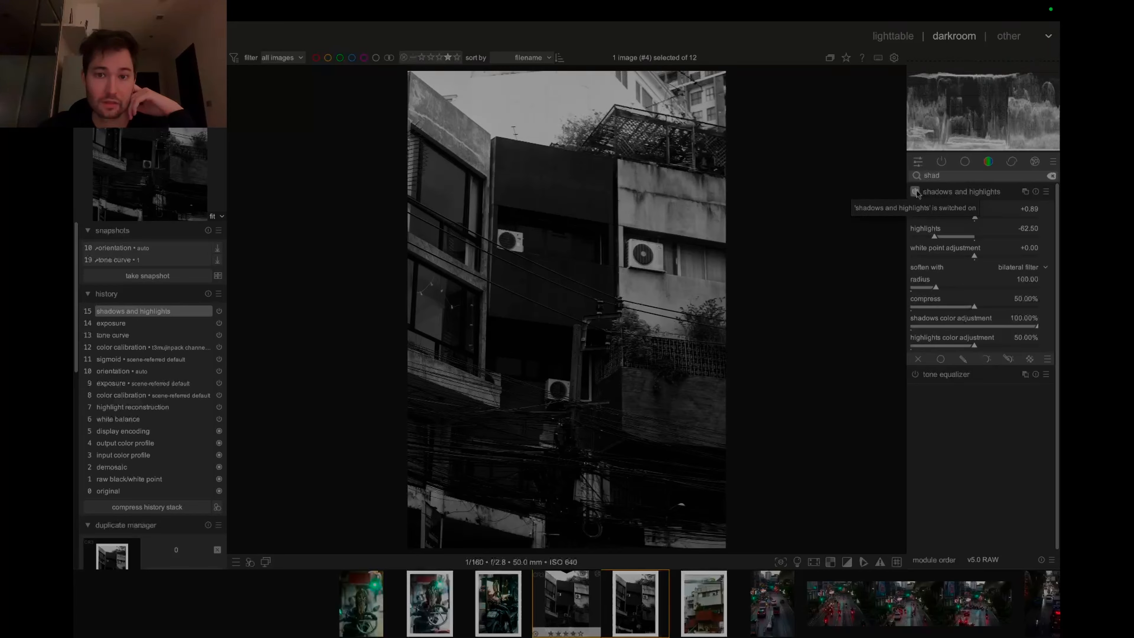
# Enable local contrast on the building photo and set its detail to about 136%
pyautogui.click(940, 191)
pyautogui.moveTo(947, 176); pyautogui.dragTo(888, 179)
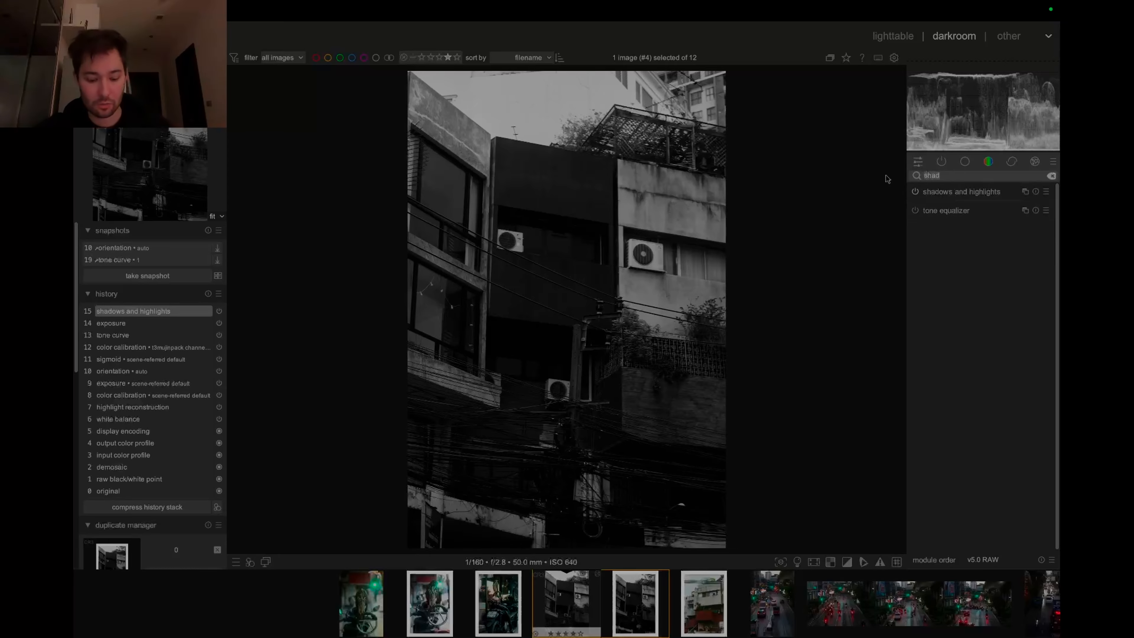
pyautogui.write('local')
pyautogui.click(954, 193)
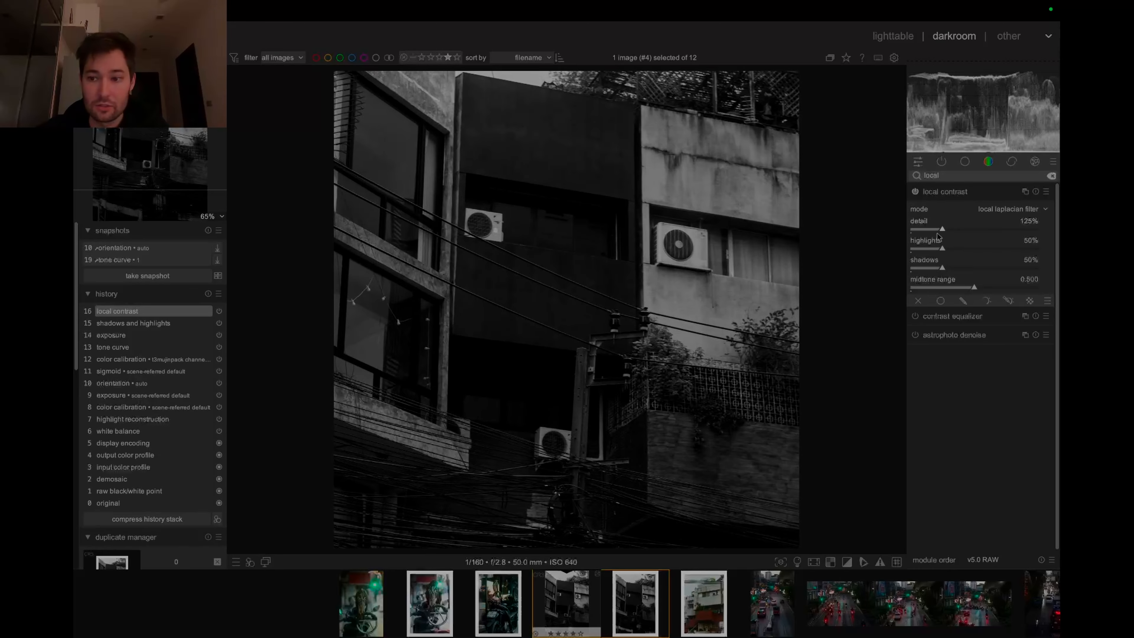
pyautogui.moveTo(941, 230)
pyautogui.mouseDown()
pyautogui.moveTo(921, 231)
pyautogui.moveTo(946, 234)
pyautogui.mouseUp()
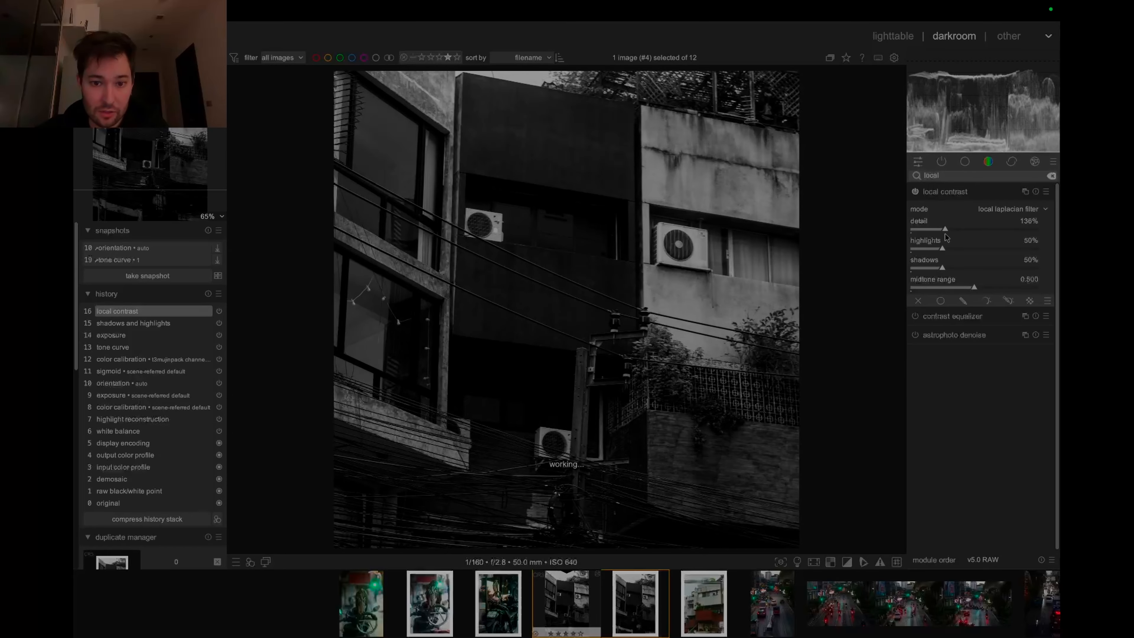
pyautogui.scroll(-3, 867, 203)
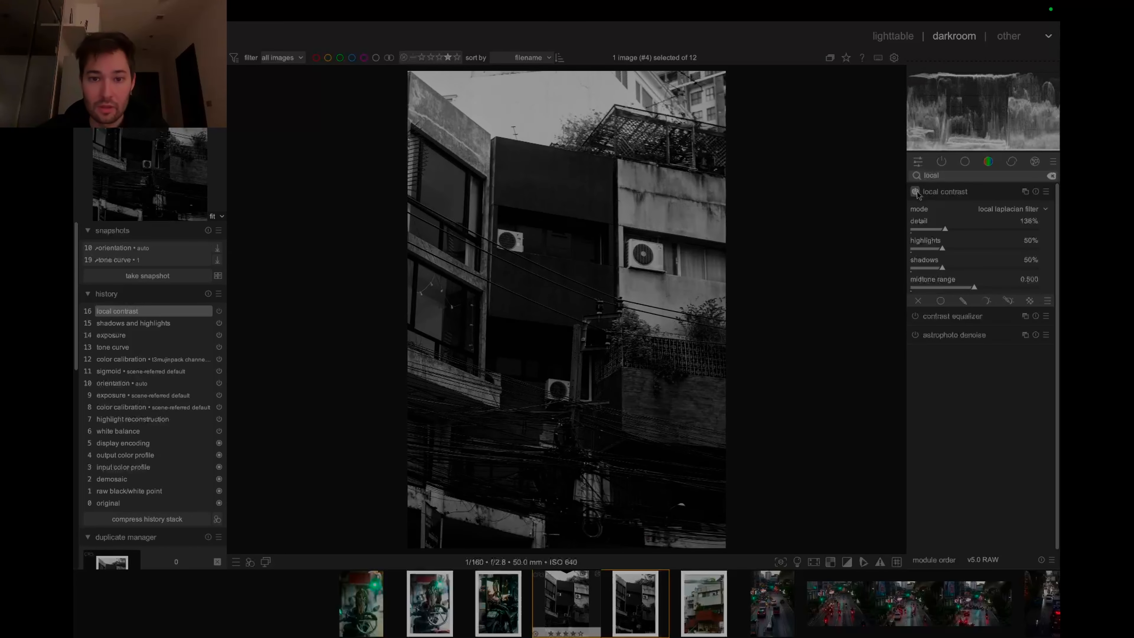
# Compare the building photo with and without local contrast, and set the module's shadows to 41% and midtone range to about 0.39
pyautogui.click(917, 192)
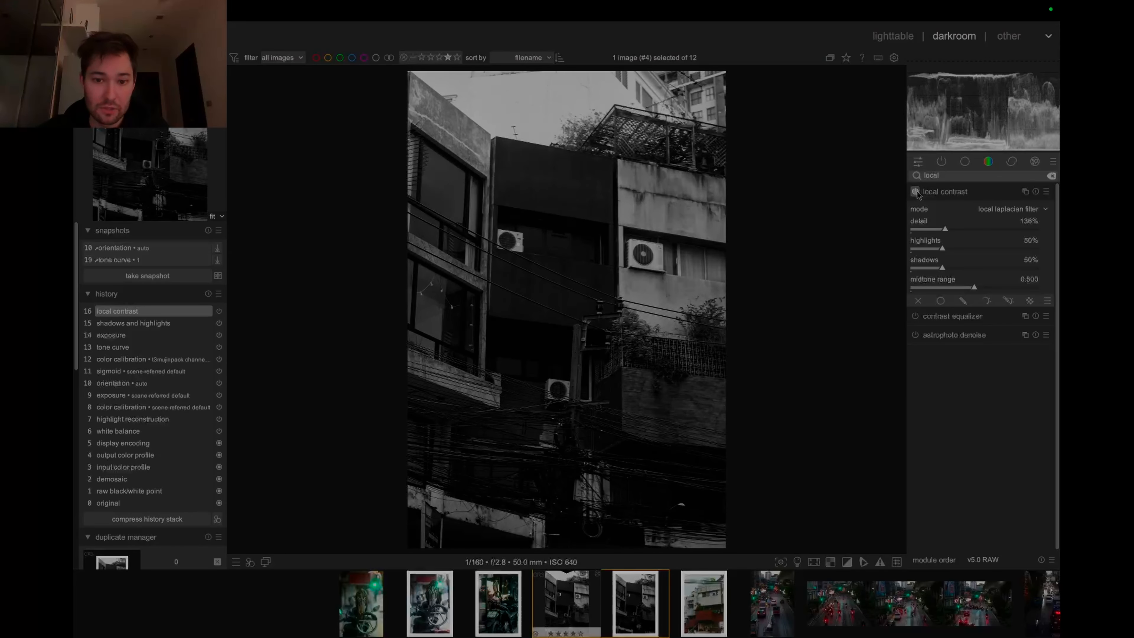
pyautogui.click(918, 192)
pyautogui.click(918, 192)
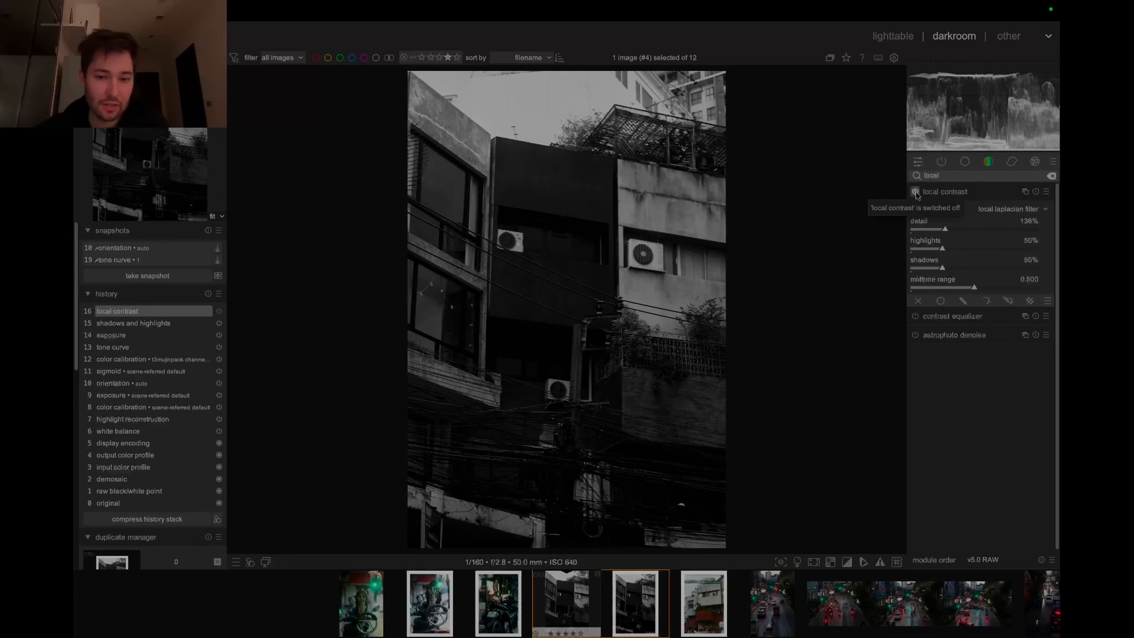
pyautogui.click(916, 193)
pyautogui.click(917, 192)
pyautogui.click(916, 192)
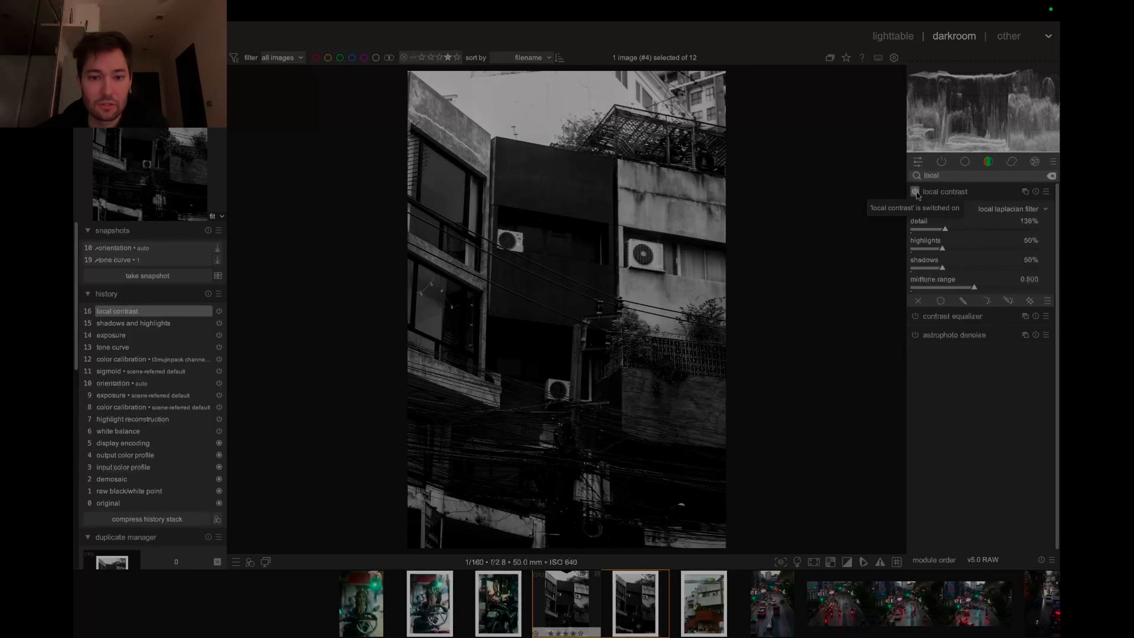
pyautogui.scroll(3, 565, 332)
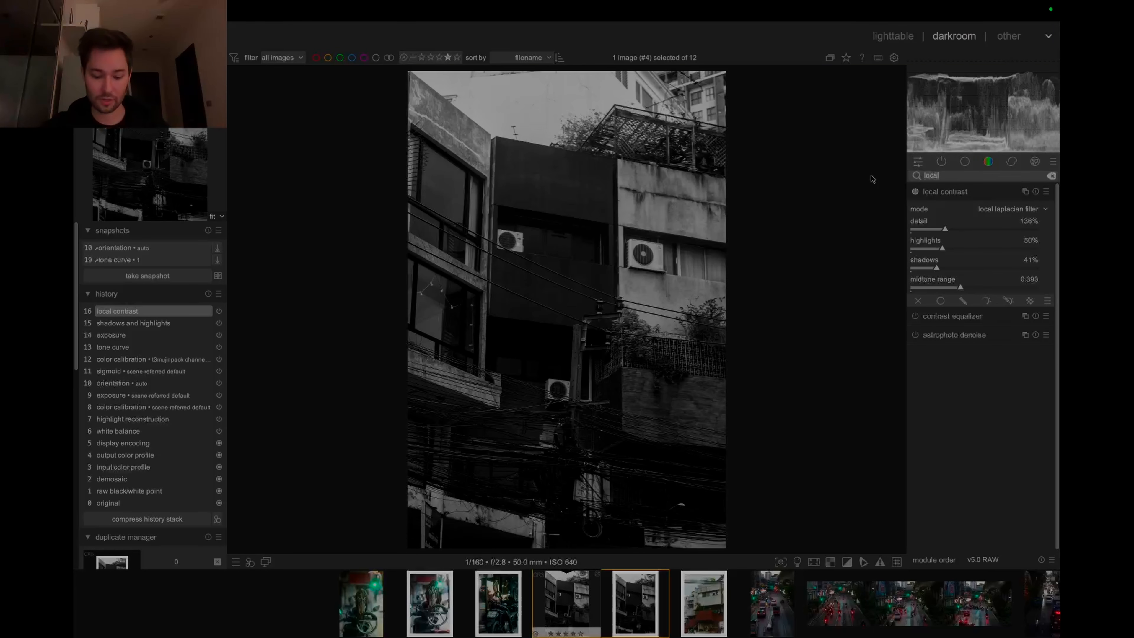
# Enable lens correction on the building photo with corrections set to only distortion, comparing the photo with the module on and off
pyautogui.write('lens')
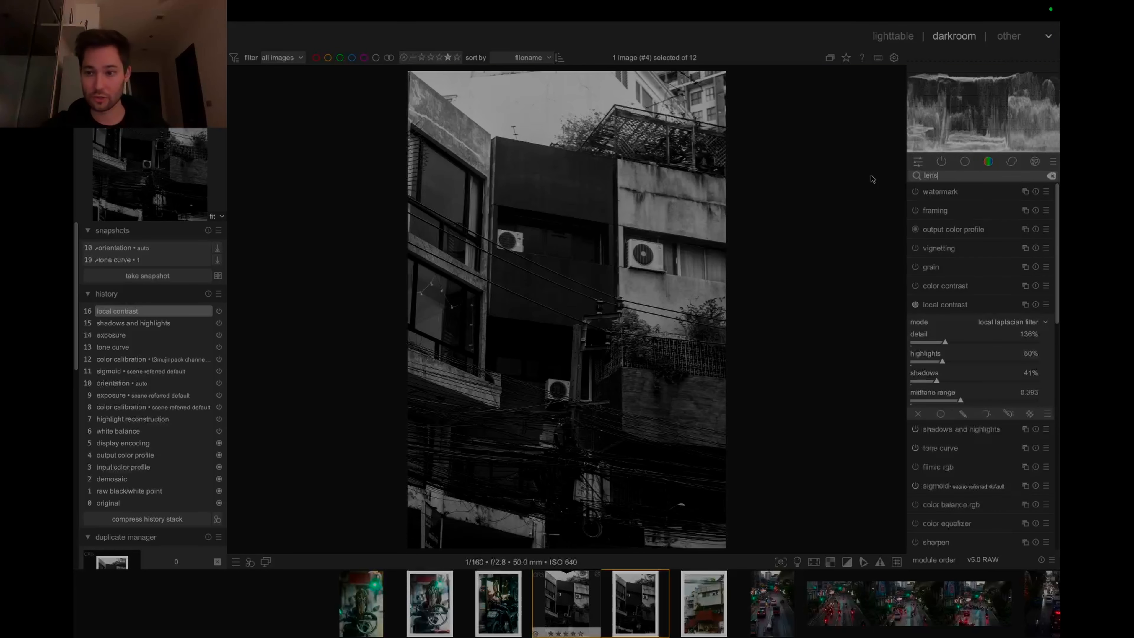
pyautogui.click(916, 210)
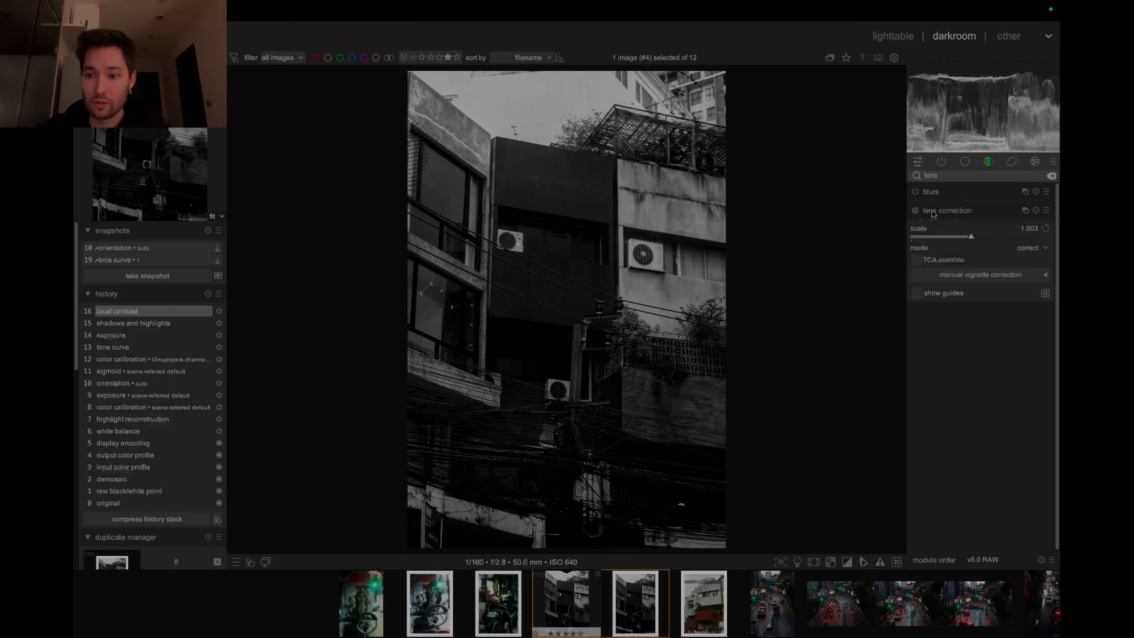
pyautogui.click(915, 210)
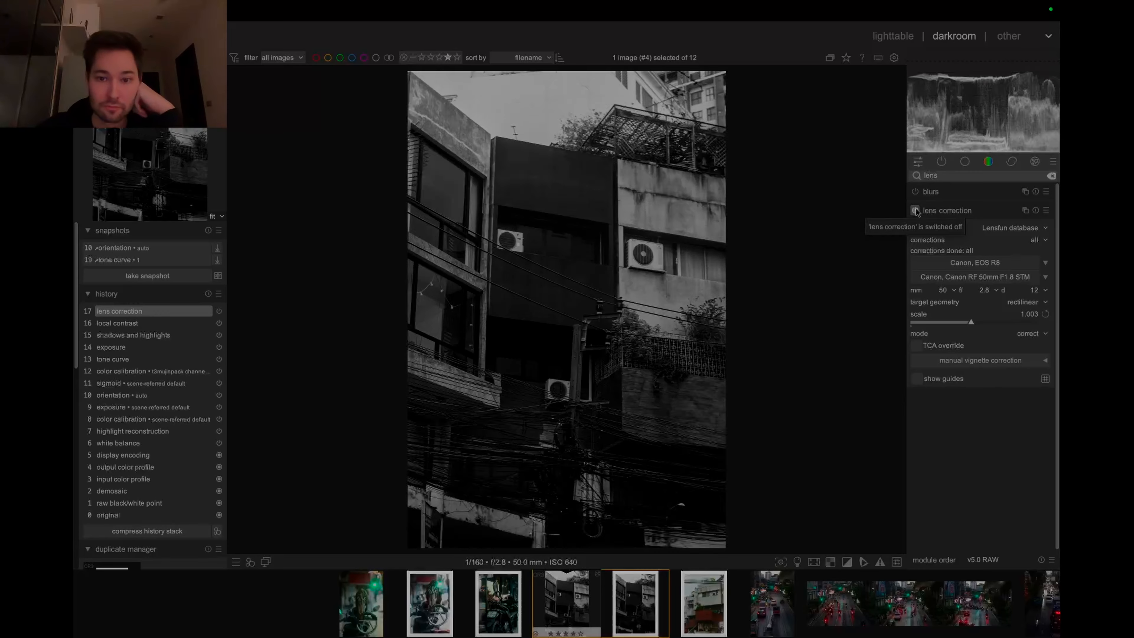
pyautogui.click(916, 210)
pyautogui.click(1036, 243)
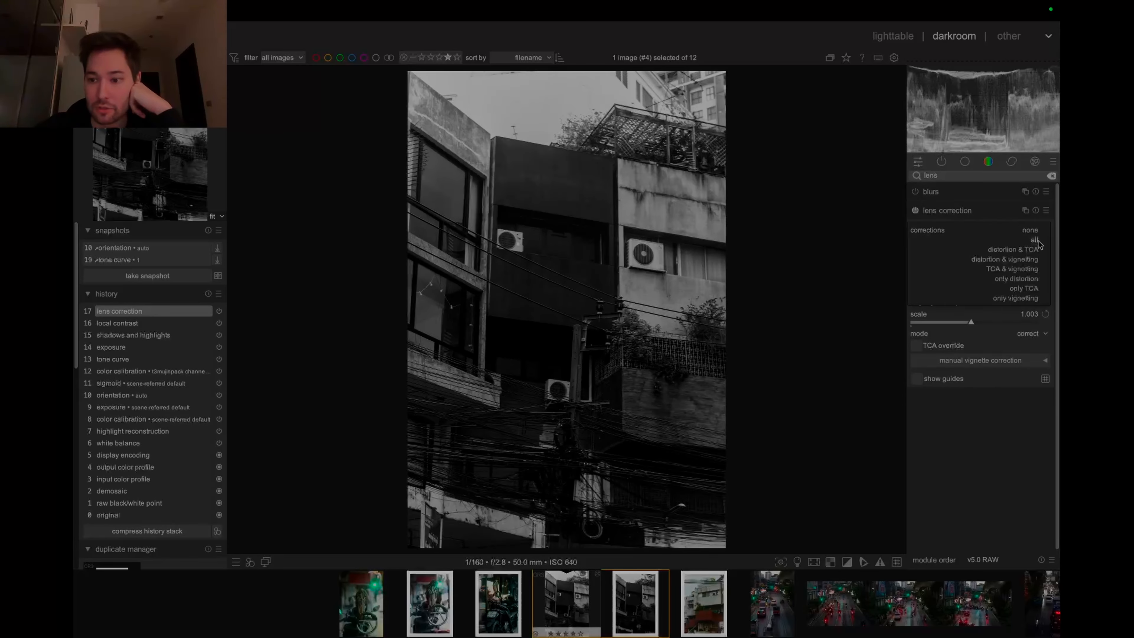
pyautogui.click(1018, 279)
pyautogui.click(915, 211)
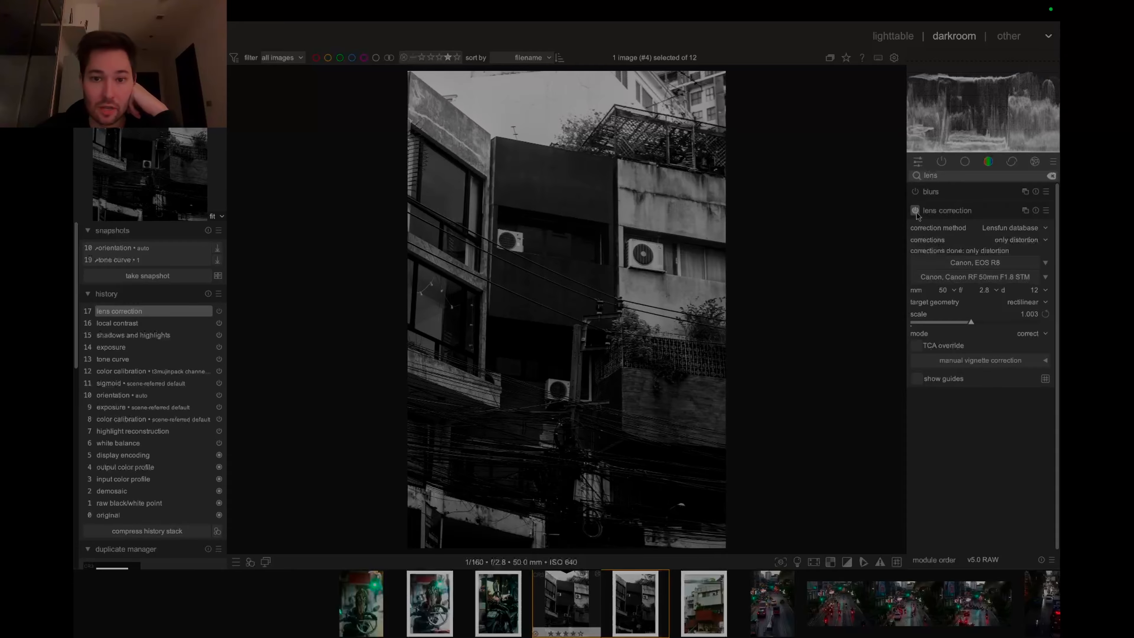
pyautogui.click(915, 210)
pyautogui.click(935, 212)
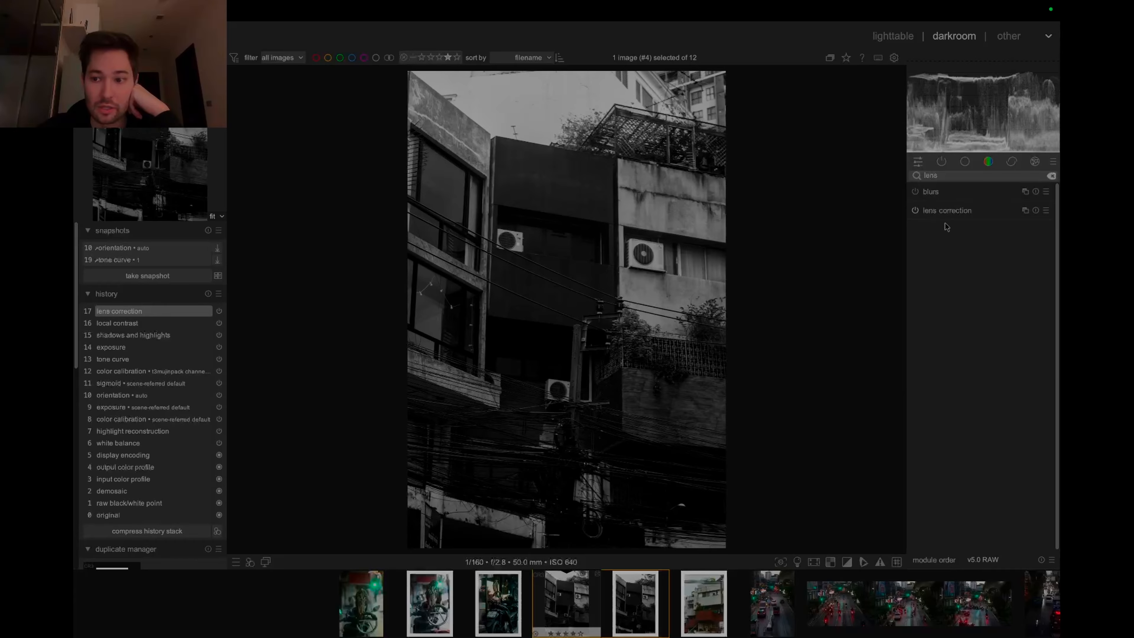
# Apply the fast sharpness preset of the diffuse or sharpen module to the building photo
pyautogui.click(1035, 161)
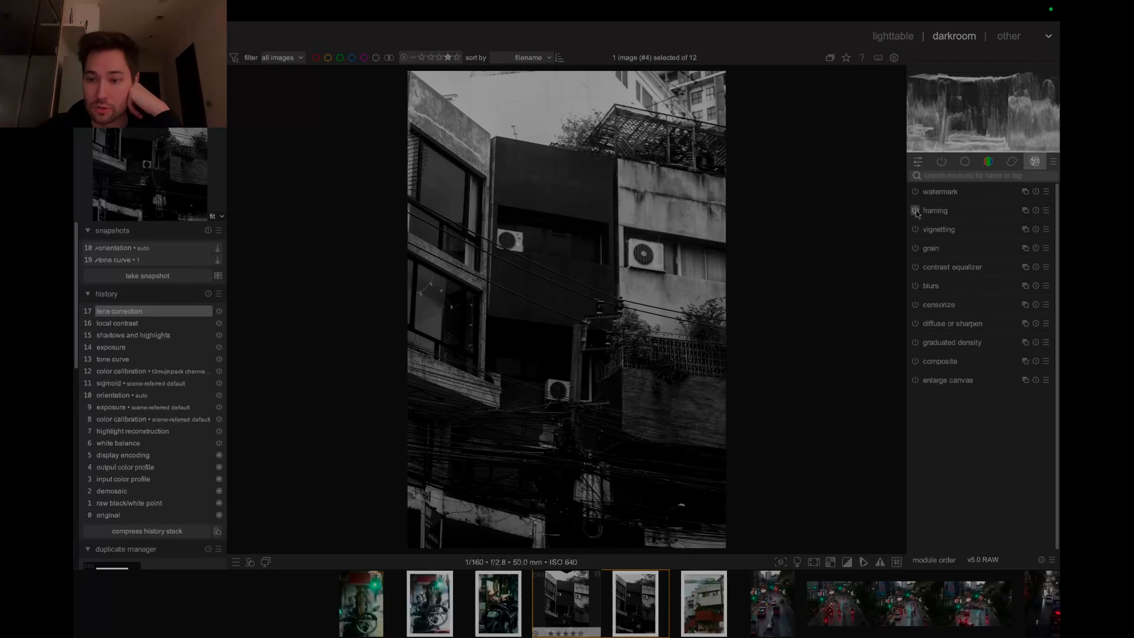
pyautogui.scroll(2, 744, 244)
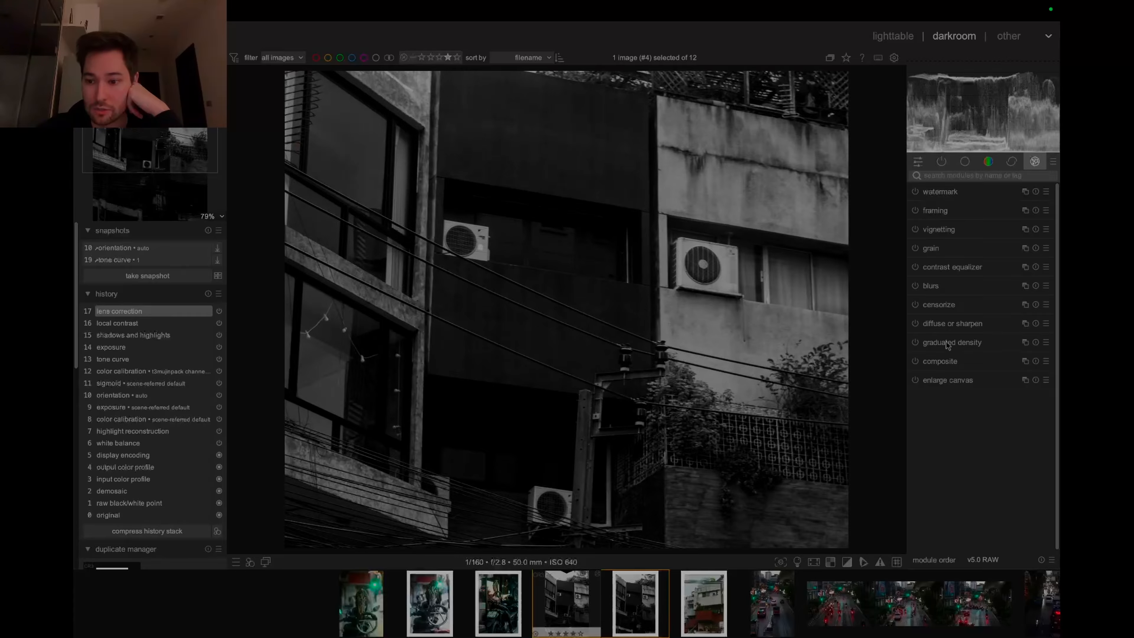
pyautogui.click(944, 324)
pyautogui.rightClick(938, 192)
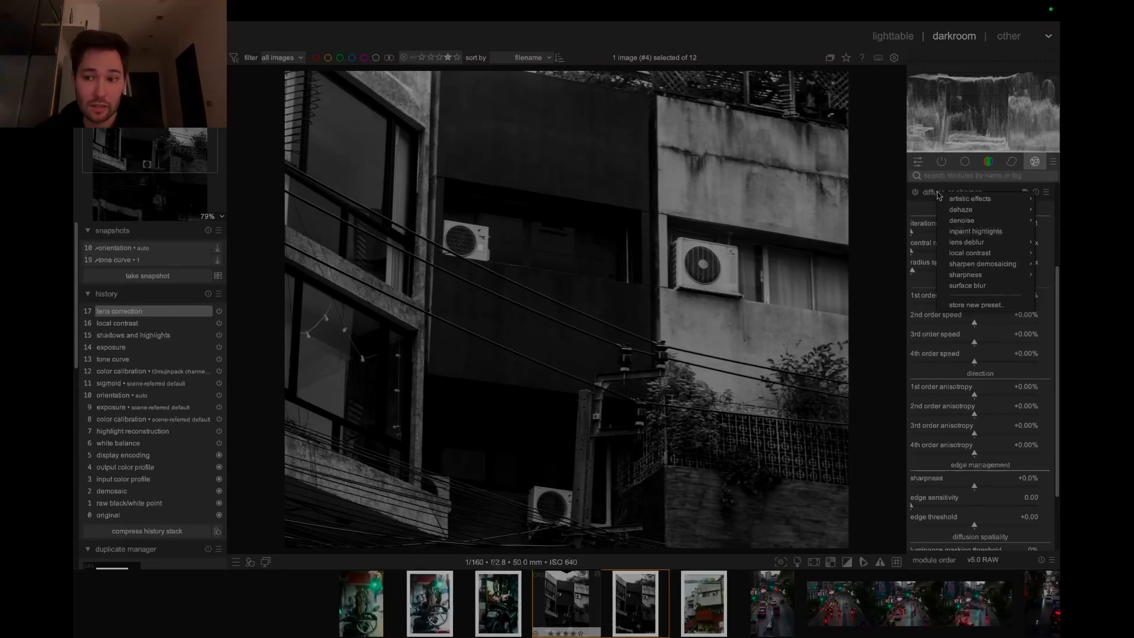
pyautogui.moveTo(953, 273)
pyautogui.click(912, 276)
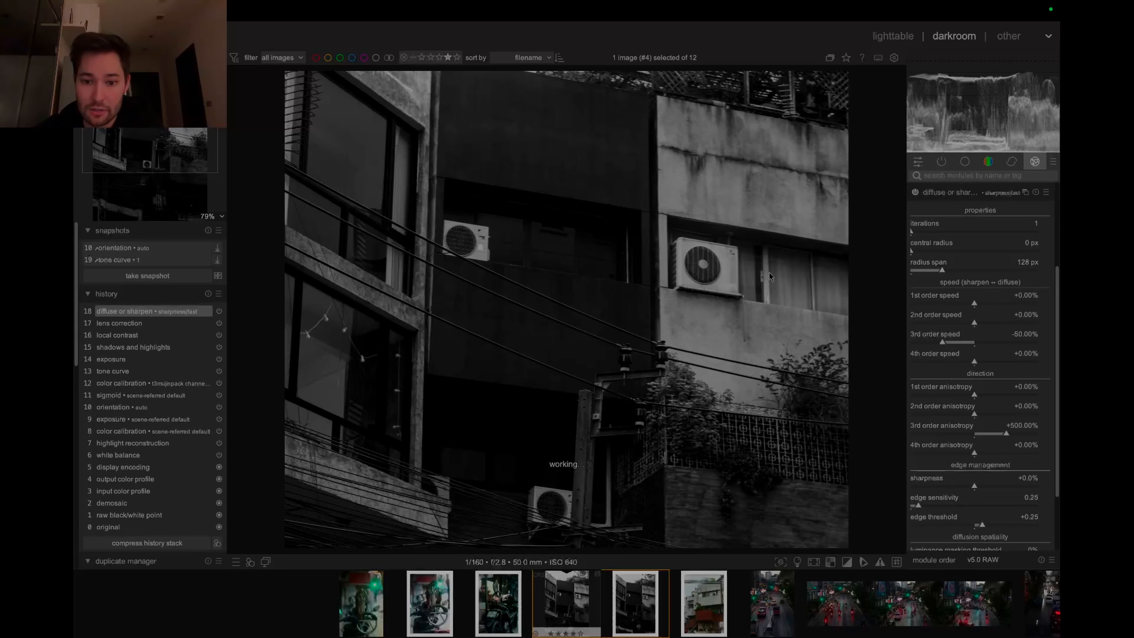
pyautogui.scroll(-2, 676, 289)
# Add a frame around the building photo with its aspect set to 5:4 (8x10)
pyautogui.click(916, 211)
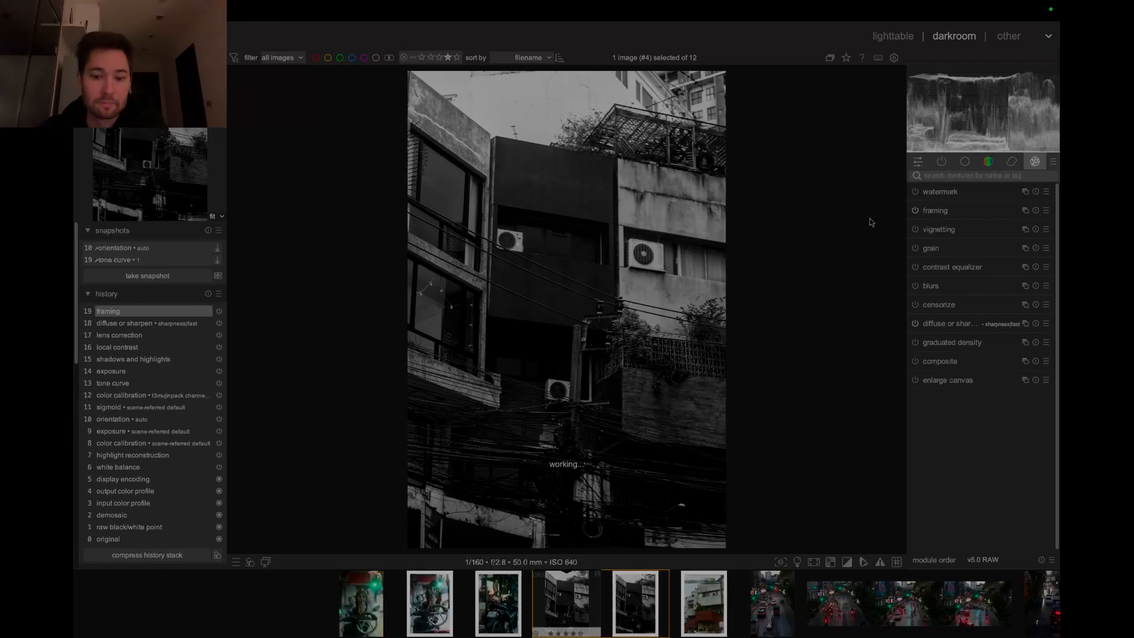
pyautogui.click(926, 211)
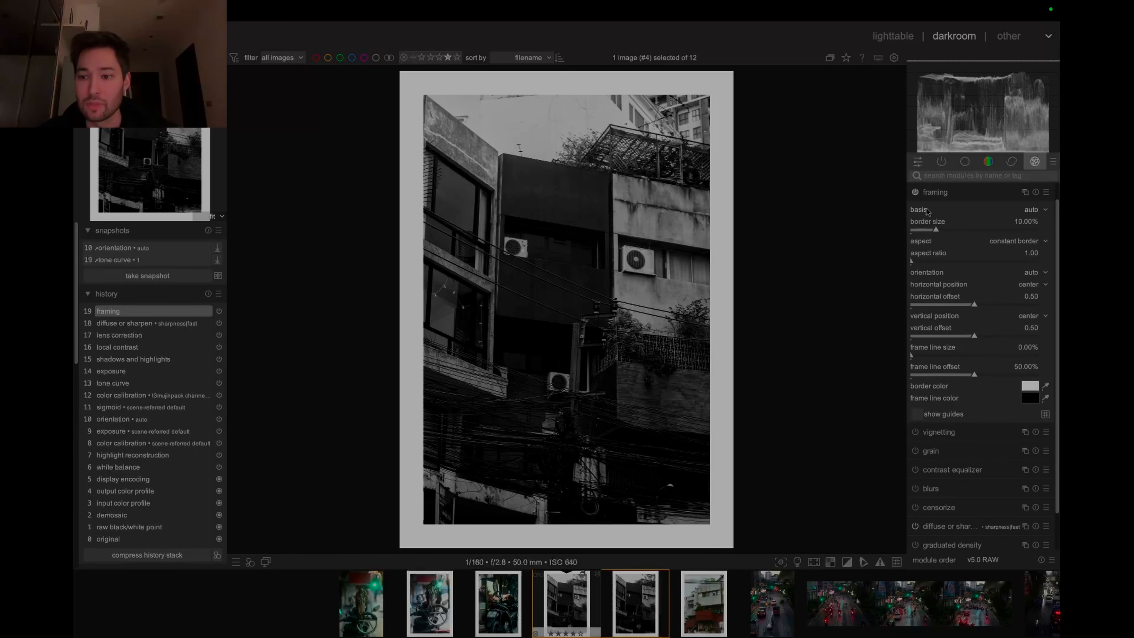
pyautogui.click(1025, 244)
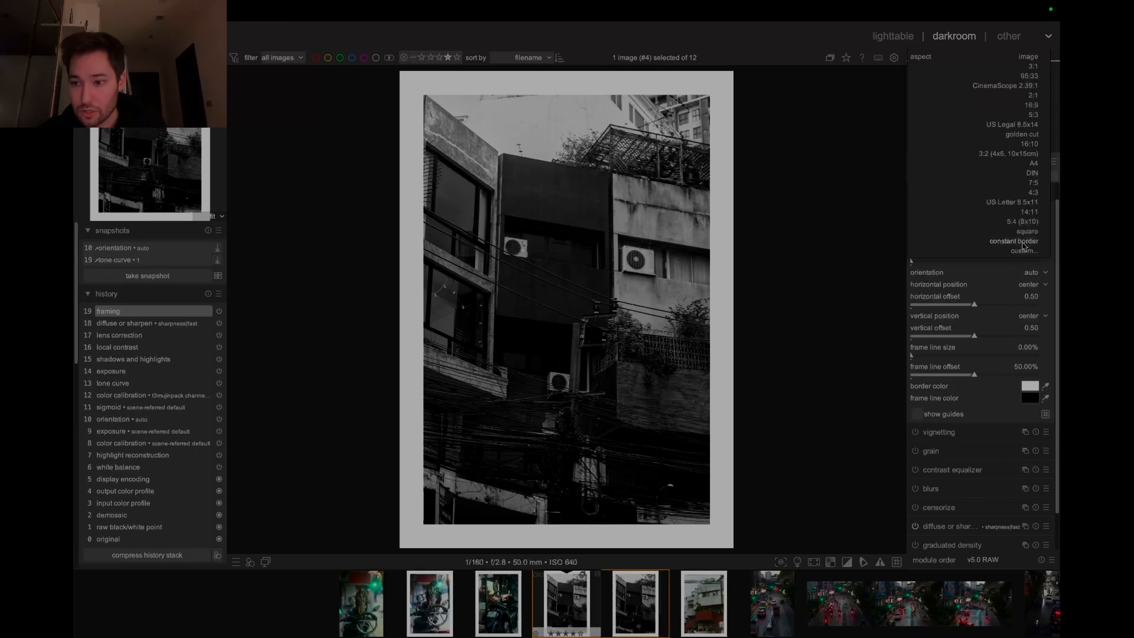
pyautogui.click(1021, 222)
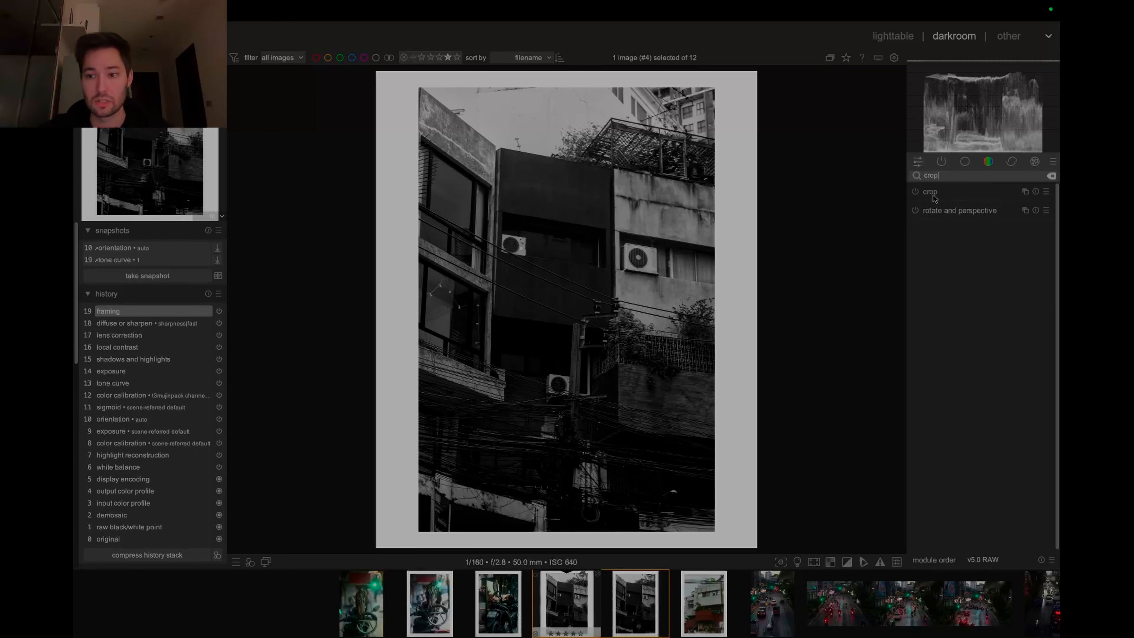
# Try a 5:4 crop on the framed building photo, compare it with the uncropped version and leave the crop off
pyautogui.click(934, 197)
pyautogui.click(984, 214)
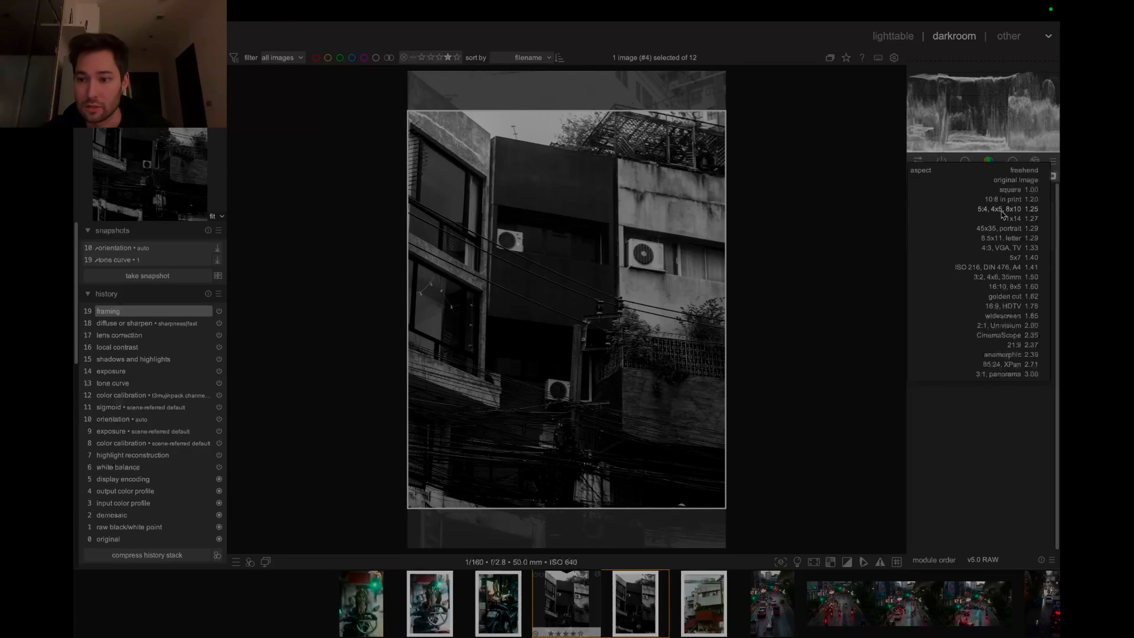
pyautogui.click(1003, 212)
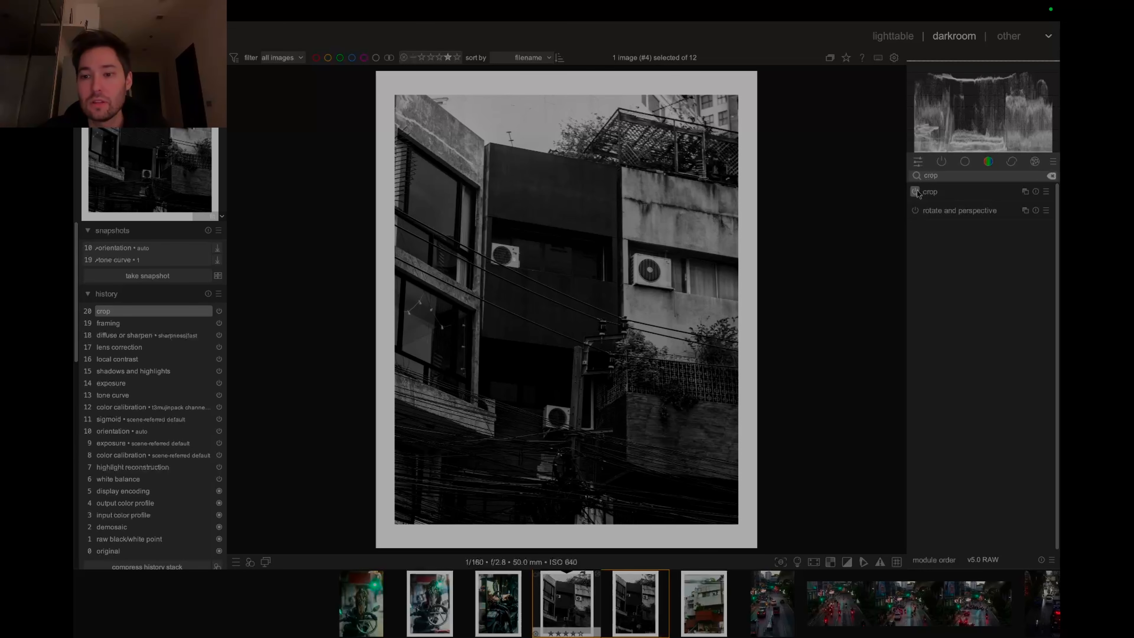
pyautogui.click(916, 191)
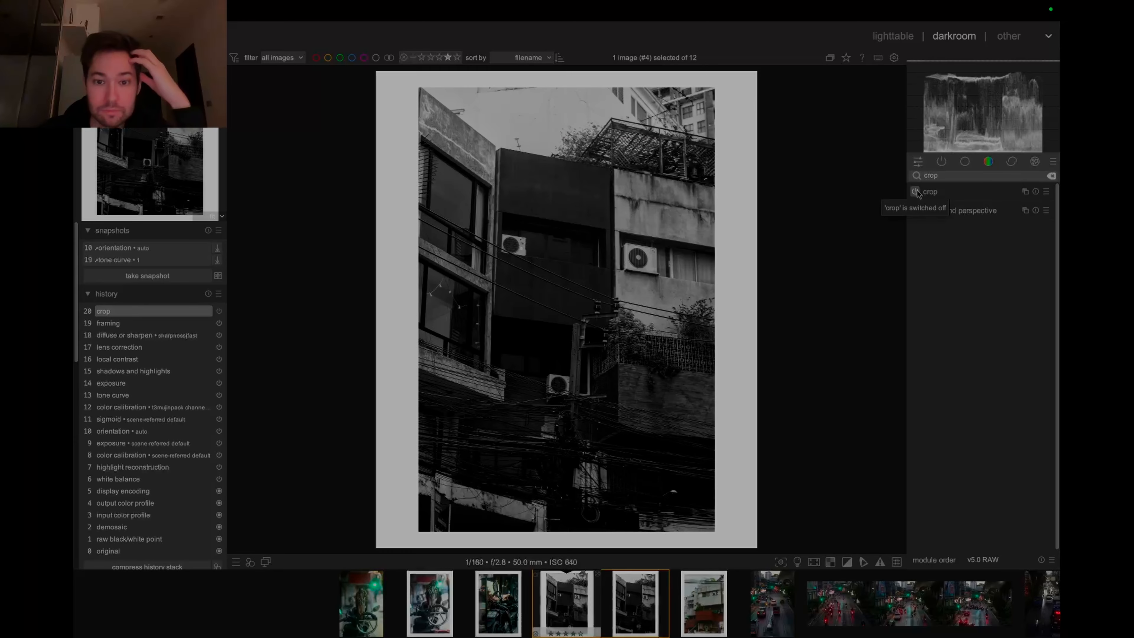
pyautogui.click(916, 191)
pyautogui.click(916, 191)
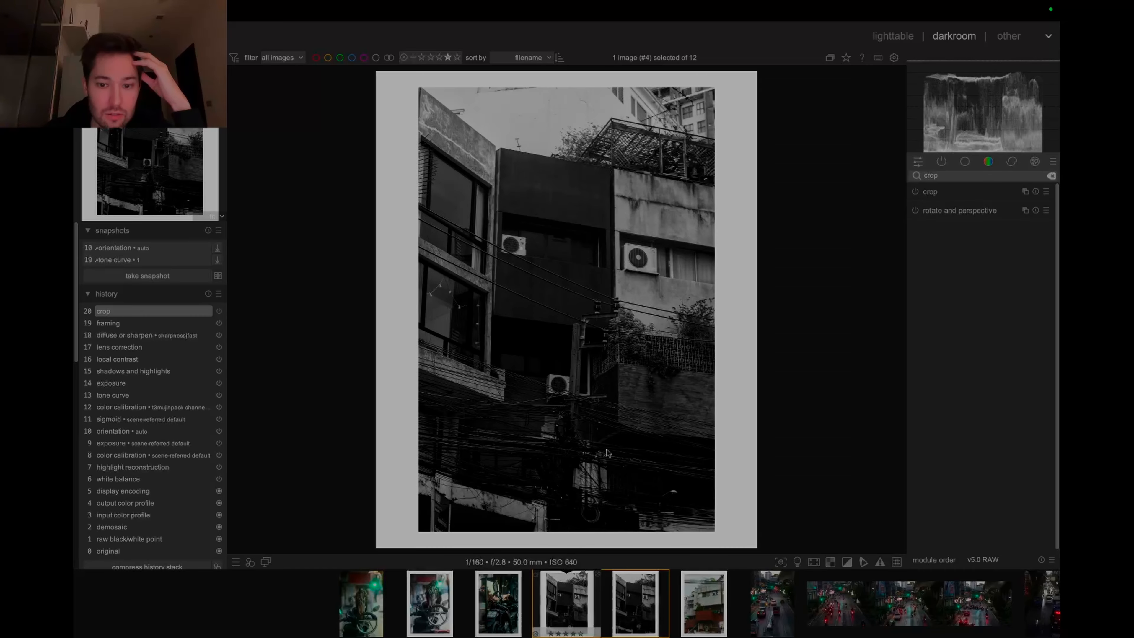
pyautogui.click(1052, 176)
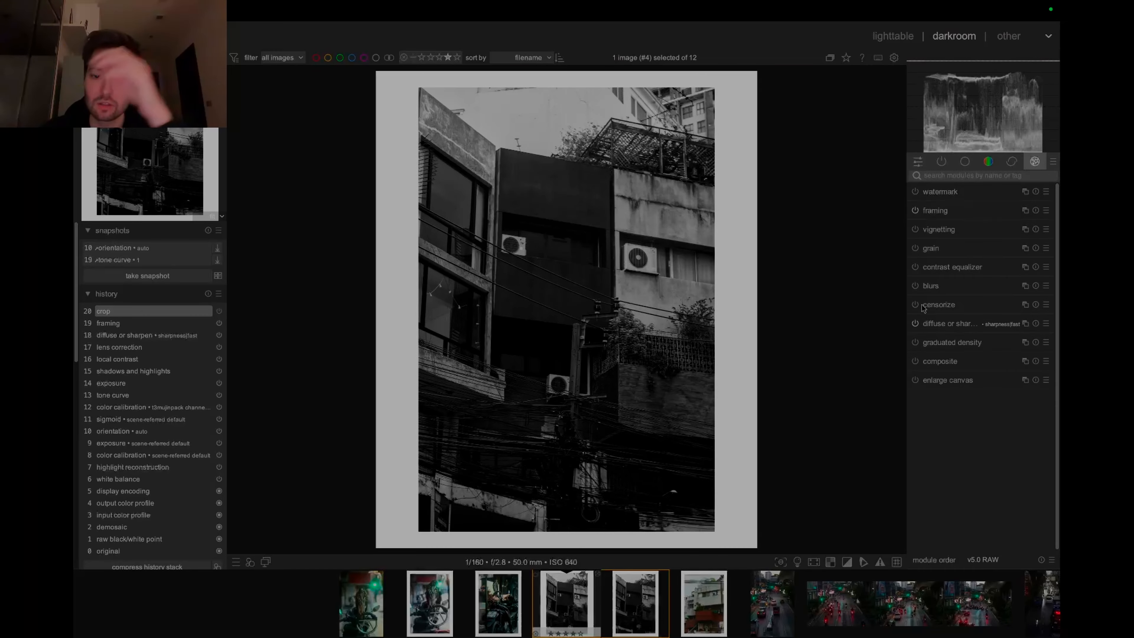
# Open the photo of the building with red balconies and review its history stages from the second tone curve through diffuse or sharpen
pyautogui.click(891, 36)
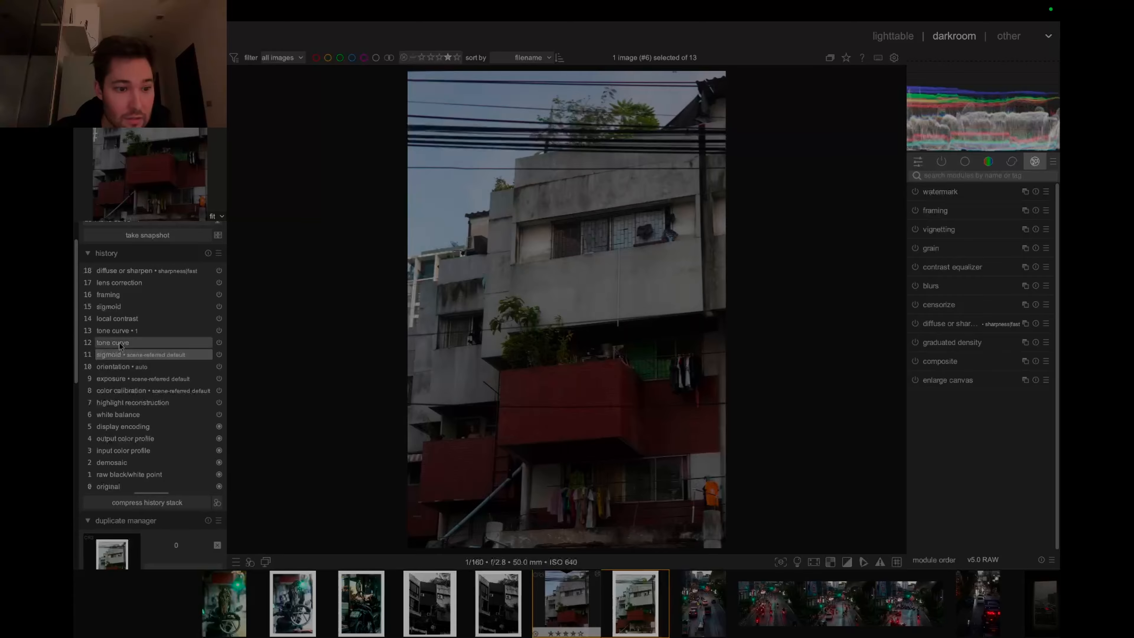
pyautogui.click(127, 331)
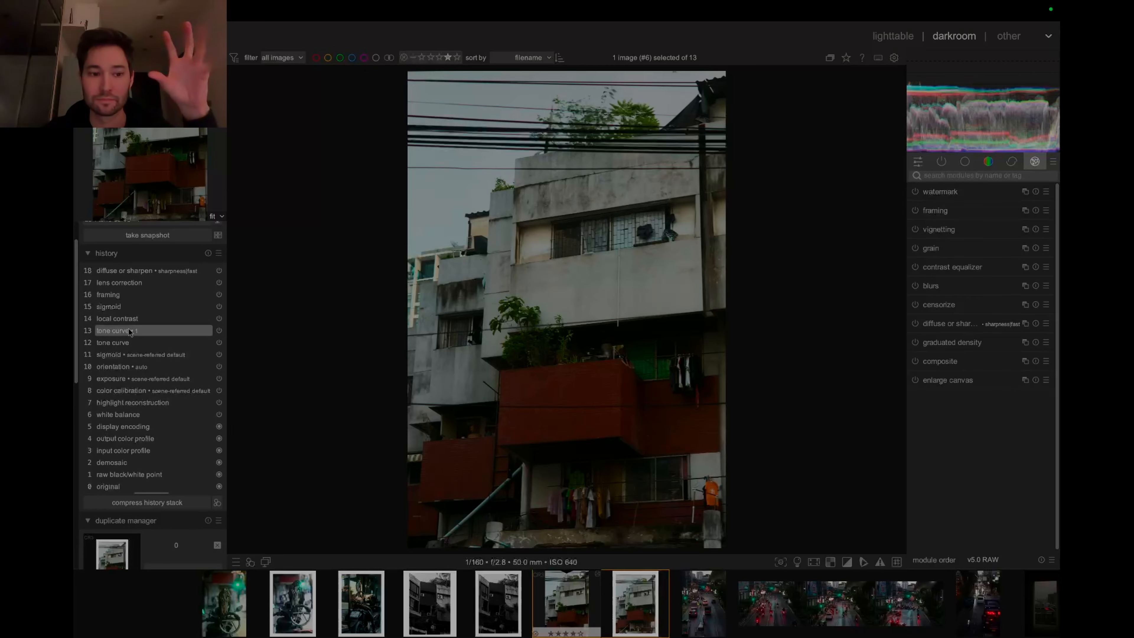
pyautogui.moveTo(128, 331)
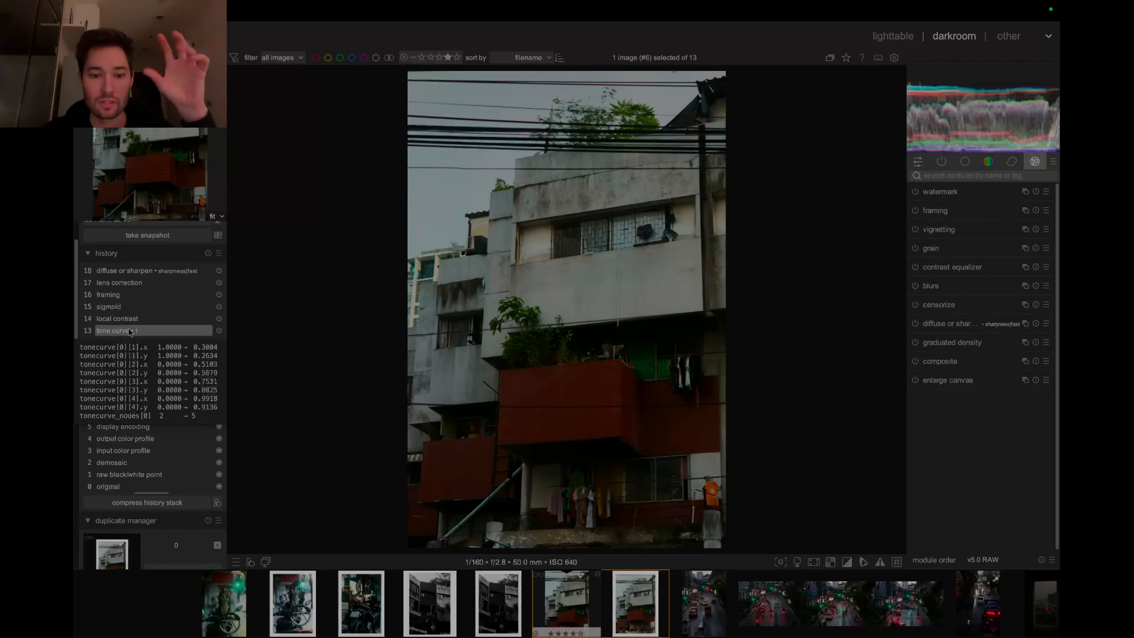
pyautogui.click(137, 309)
pyautogui.click(135, 295)
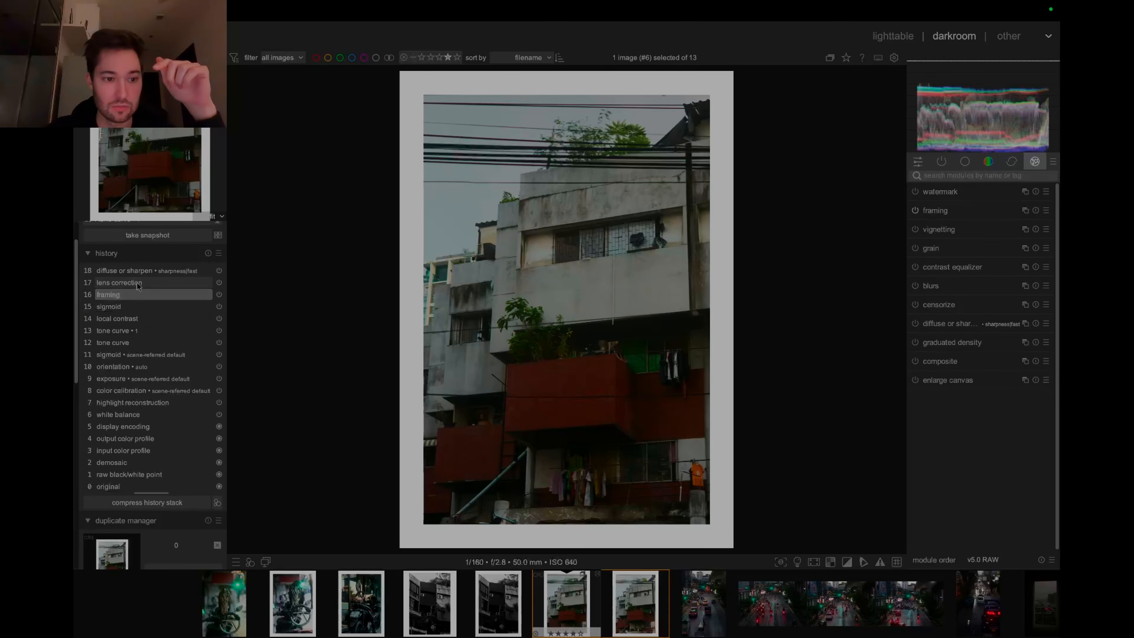
pyautogui.click(137, 283)
pyautogui.click(141, 274)
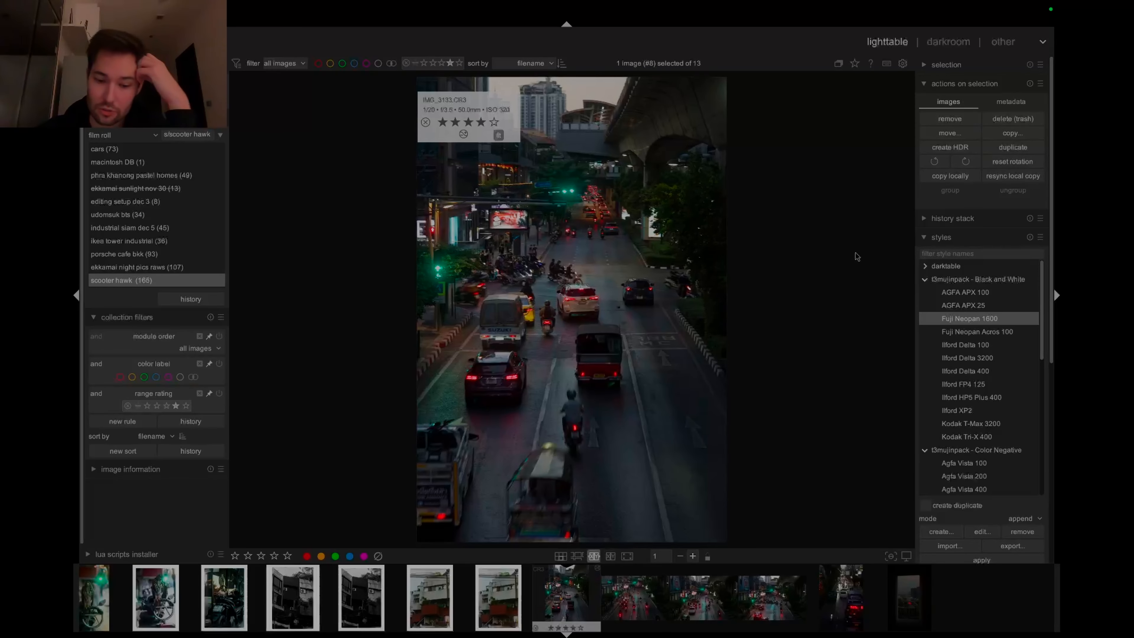
# Browse the traffic shots to the landscape photo with motorcycles crossing the intersection beneath the overpass
pyautogui.press('Right')
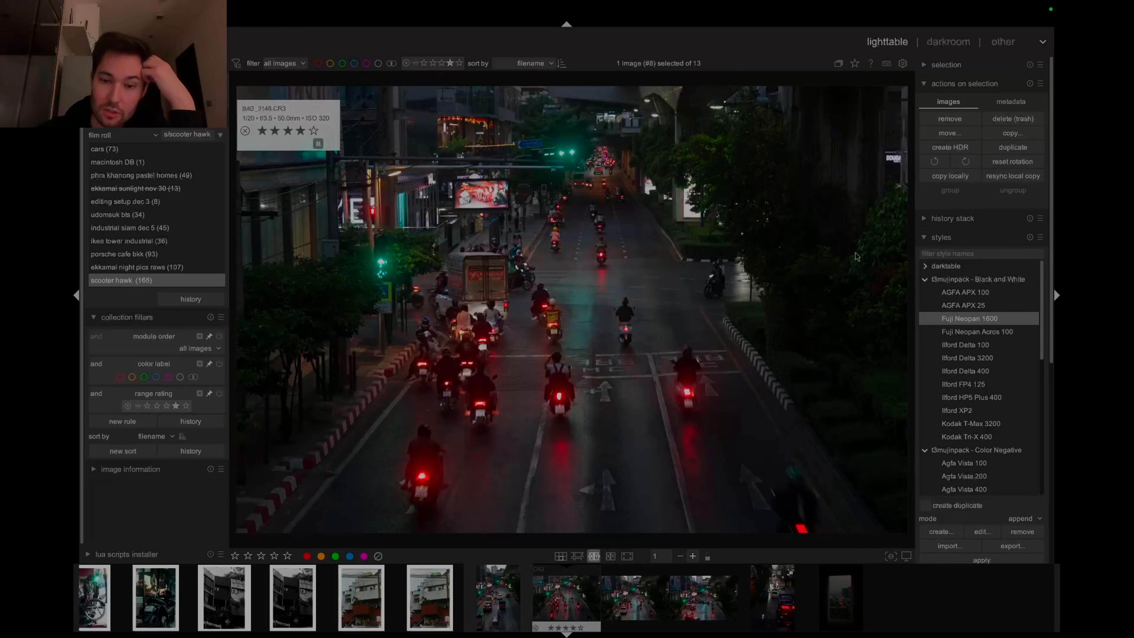
pyautogui.press('Left')
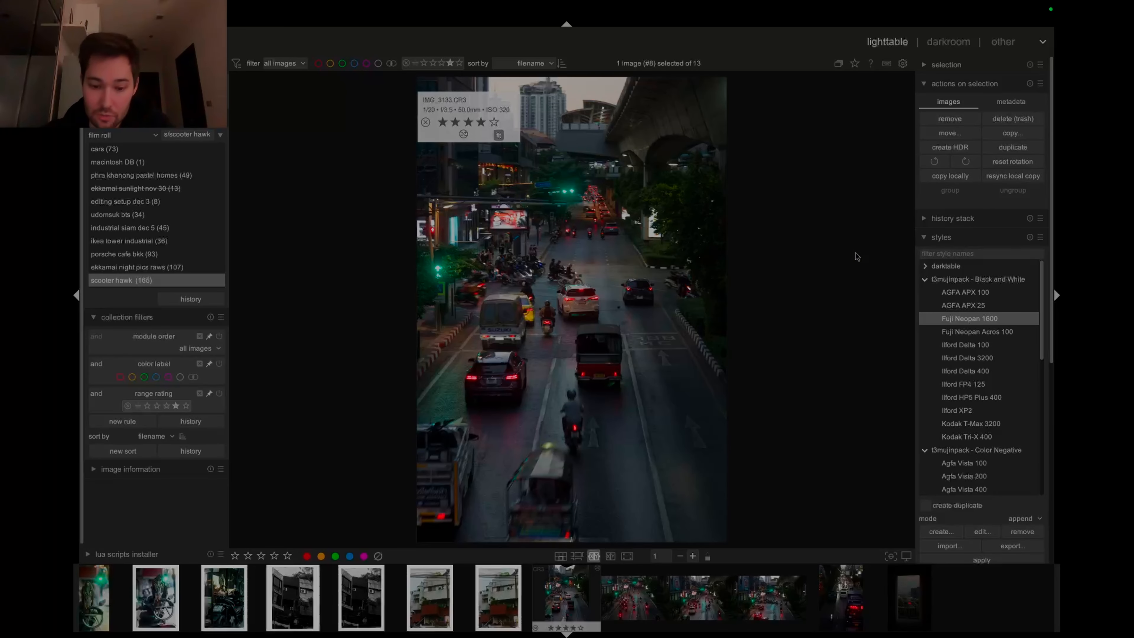
pyautogui.scroll(-3, 857, 256)
pyautogui.scroll(-1, 978, 269)
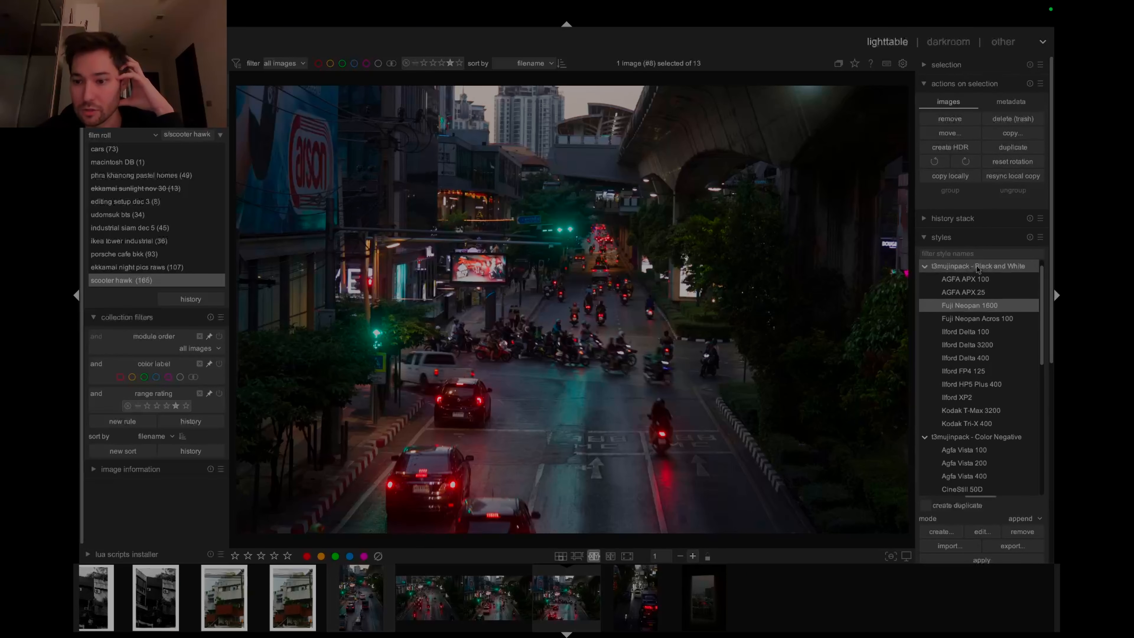
# Try the Fuji Neopan 1600 black-and-white style on the intersection photo and undo it
pyautogui.scroll(-1, 979, 268)
pyautogui.doubleClick(960, 288)
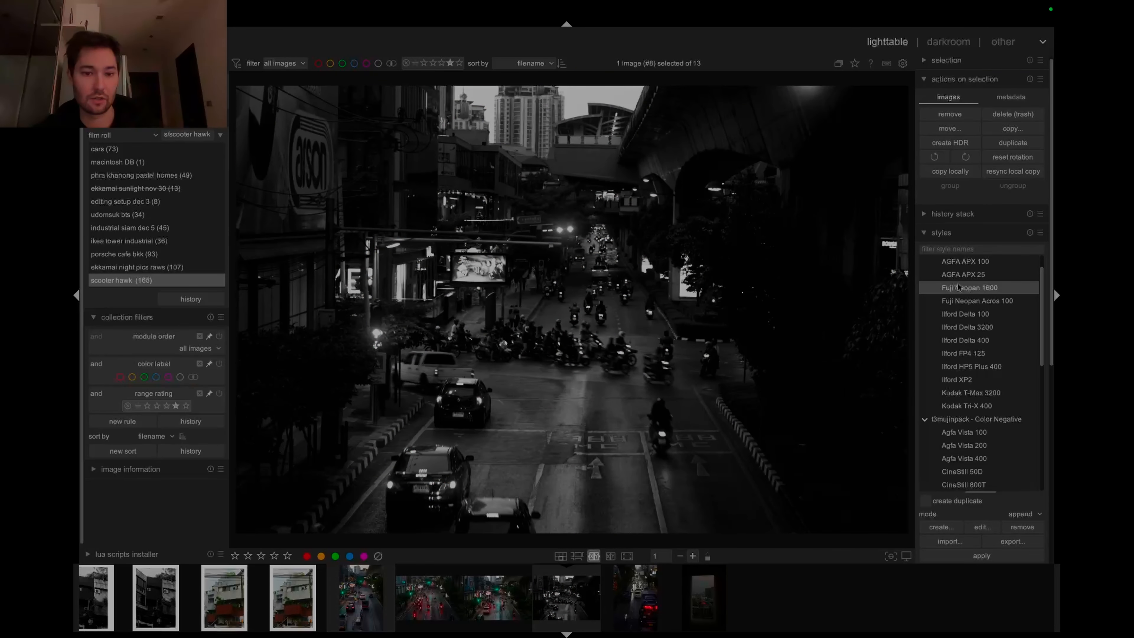
pyautogui.hotkey('ctrl', 'z')
# Collapse the Black and White style group and apply the CineStill 800T color negative style to the intersection photo
pyautogui.scroll(-6, 960, 289)
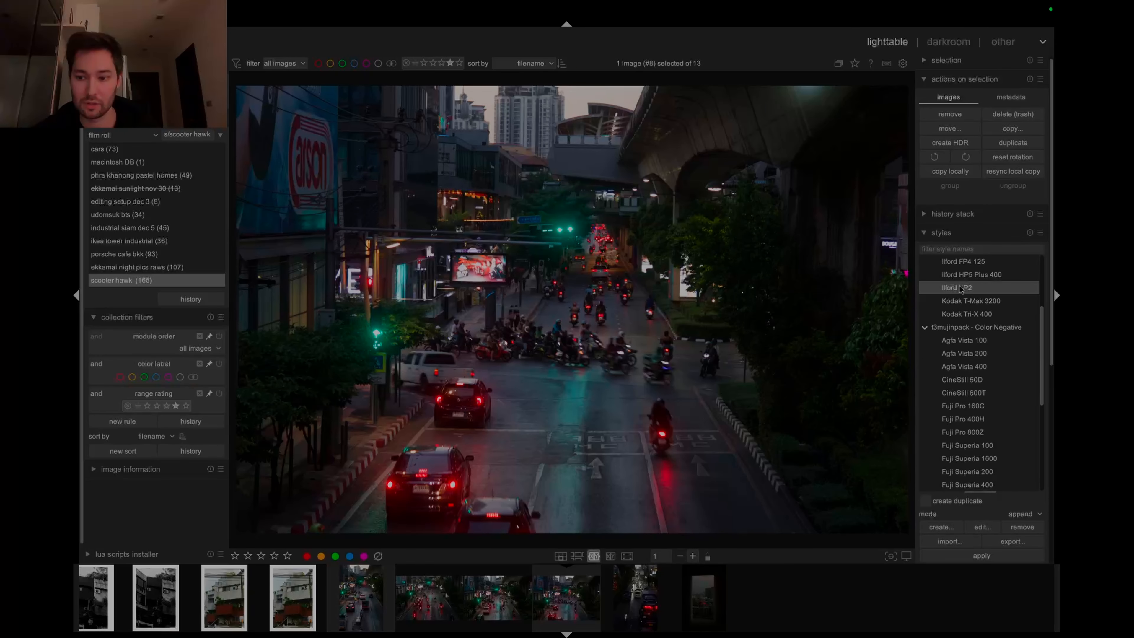
pyautogui.scroll(9, 960, 288)
pyautogui.click(956, 287)
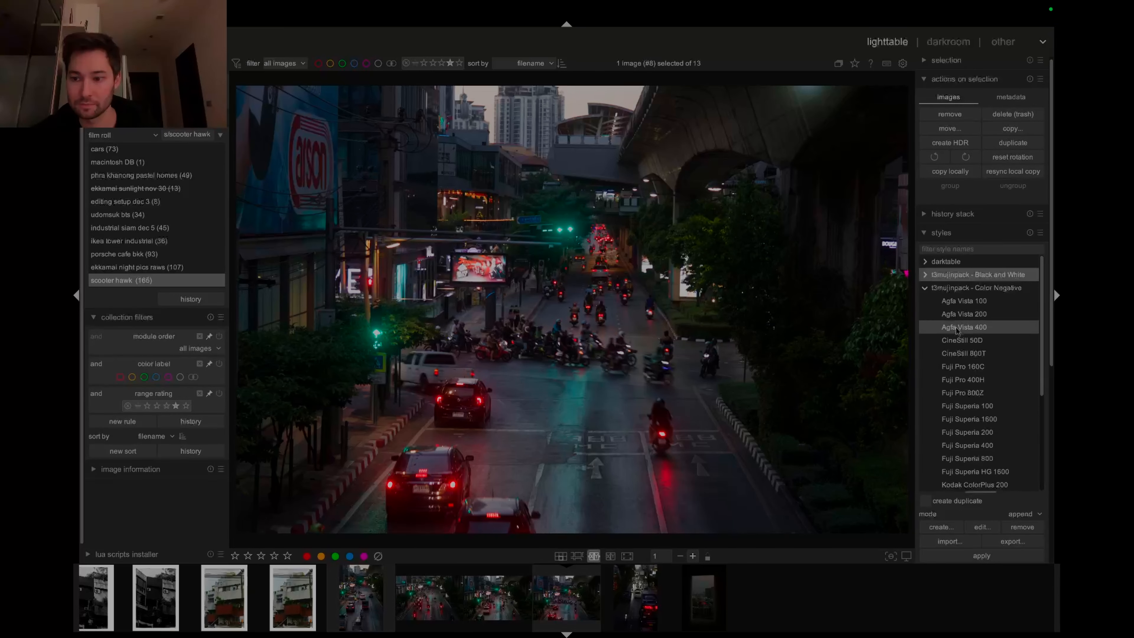
pyautogui.doubleClick(963, 354)
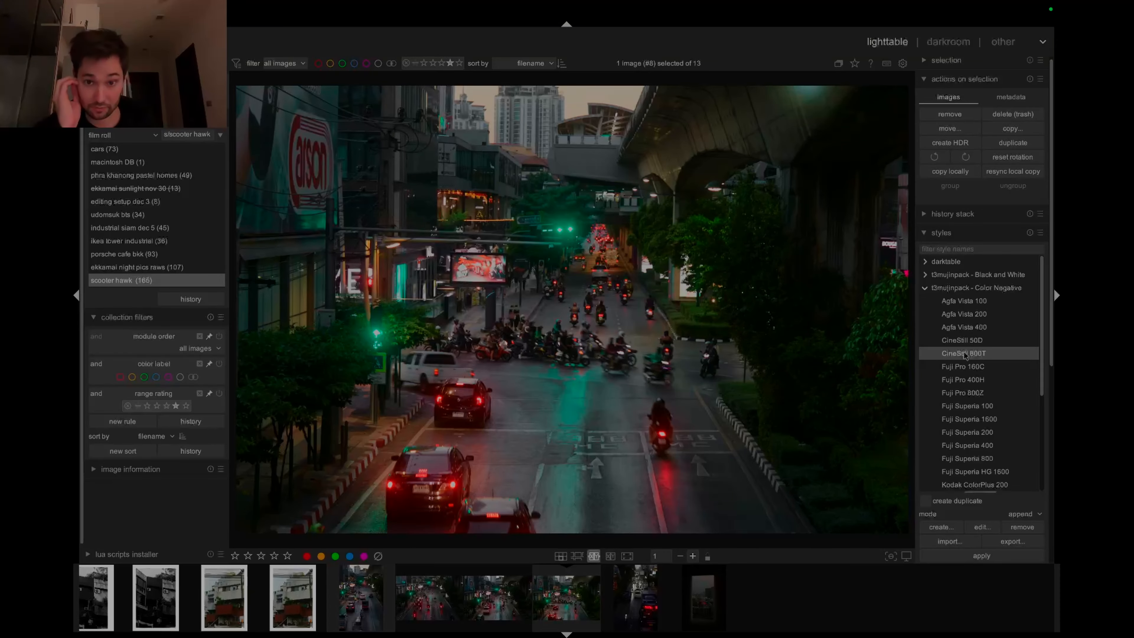
pyautogui.moveTo(964, 355)
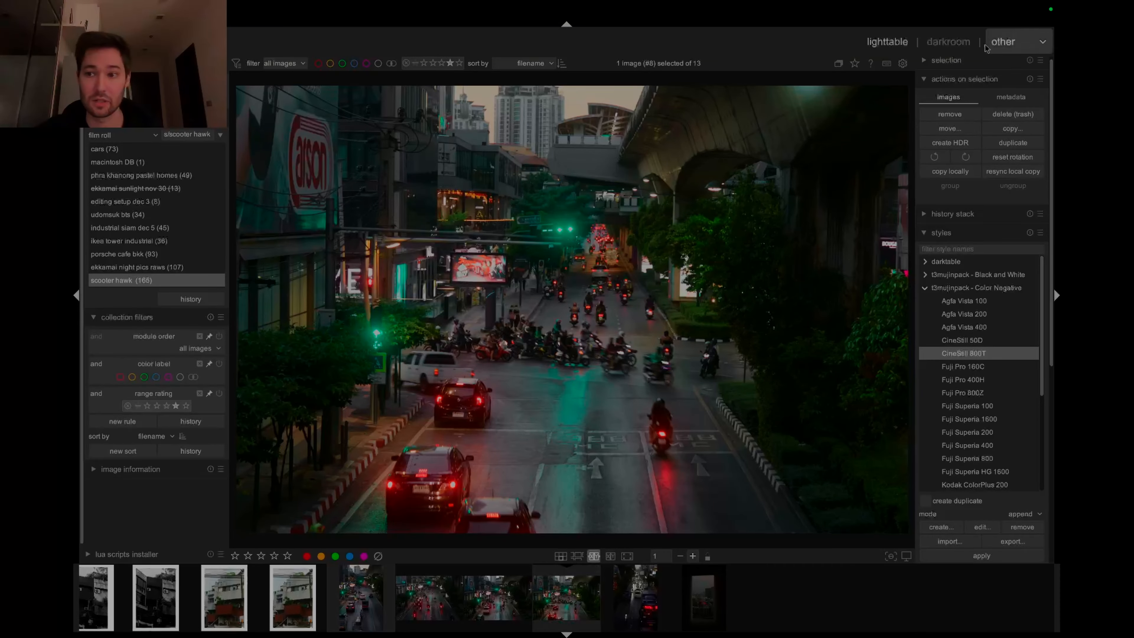
# Open the intersection photo in the darkroom and straighten it by about 1.83°
pyautogui.click(957, 47)
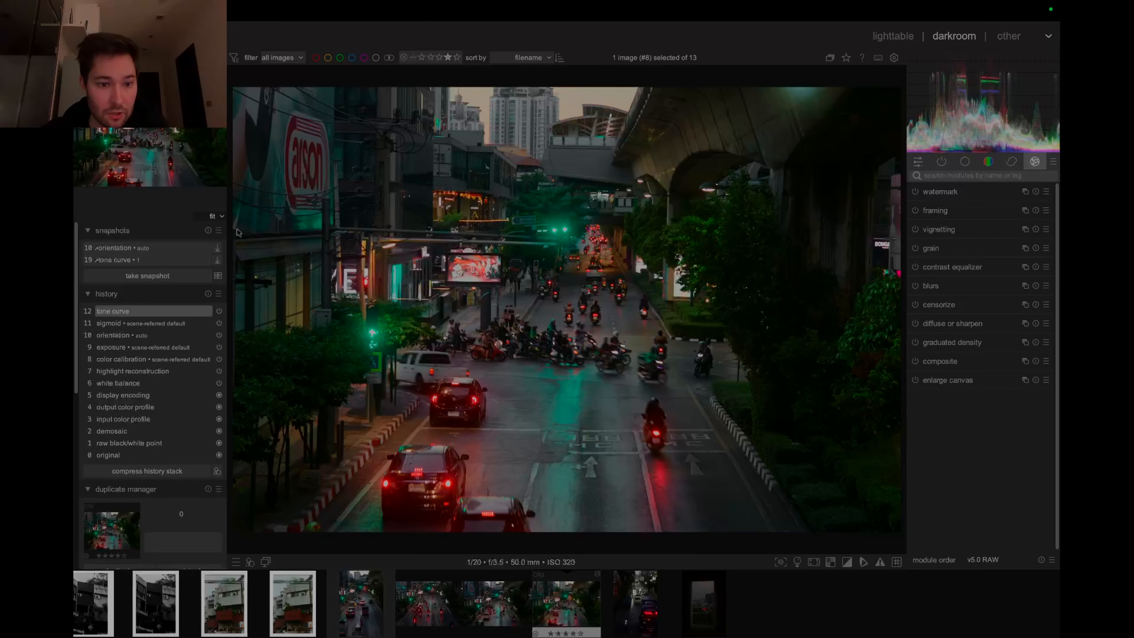
pyautogui.moveTo(238, 231)
pyautogui.mouseDown()
pyautogui.moveTo(960, 268)
pyautogui.moveTo(1042, 255)
pyautogui.mouseUp()
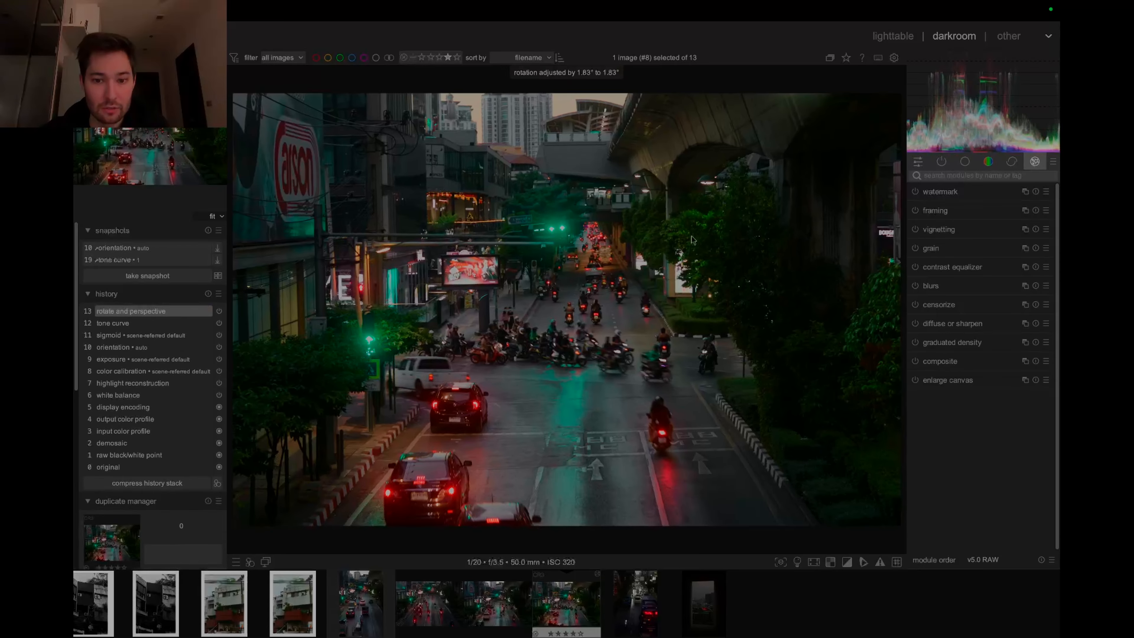
pyautogui.click(915, 211)
pyautogui.click(915, 211)
# Find the exposure module and raise the photo's exposure to +0.938 EV
pyautogui.click(965, 161)
pyautogui.click(954, 175)
pyautogui.write('exp')
pyautogui.click(938, 214)
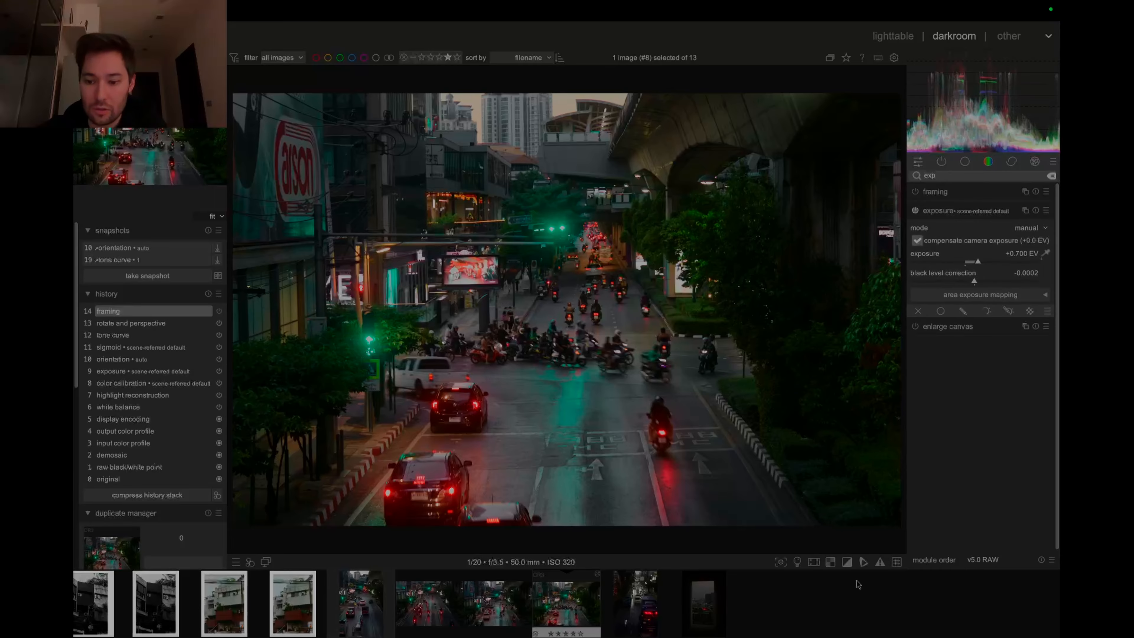
pyautogui.click(798, 561)
pyautogui.moveTo(982, 263); pyautogui.dragTo(983, 264)
pyautogui.click(797, 561)
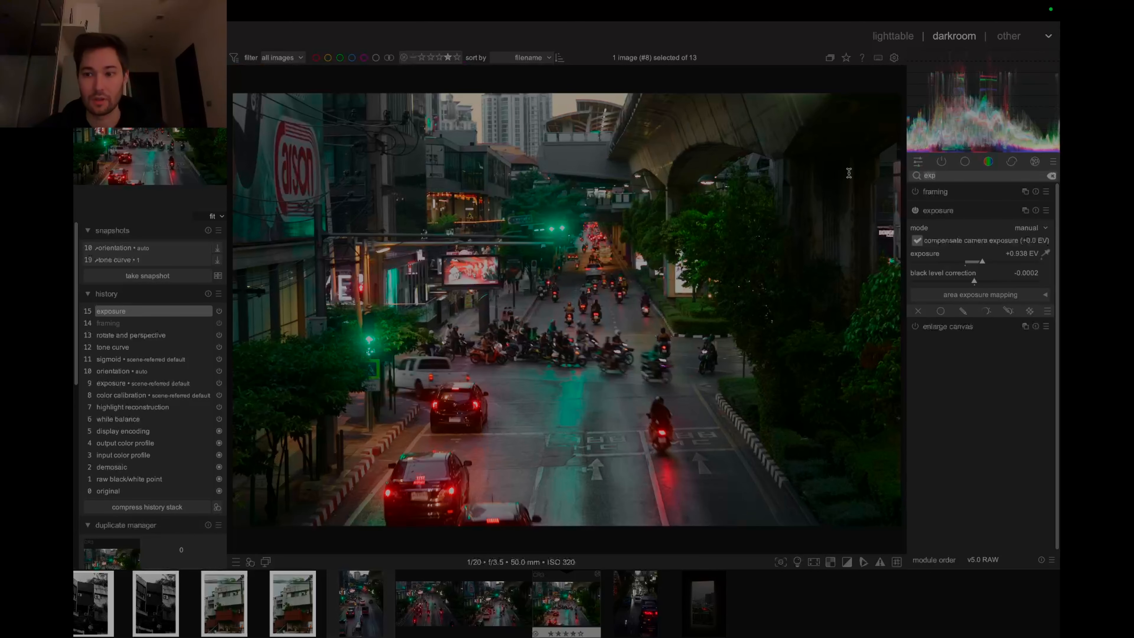
# Enable local contrast with detail at 109% and the midtone range lowered to about 0.31
pyautogui.write('local')
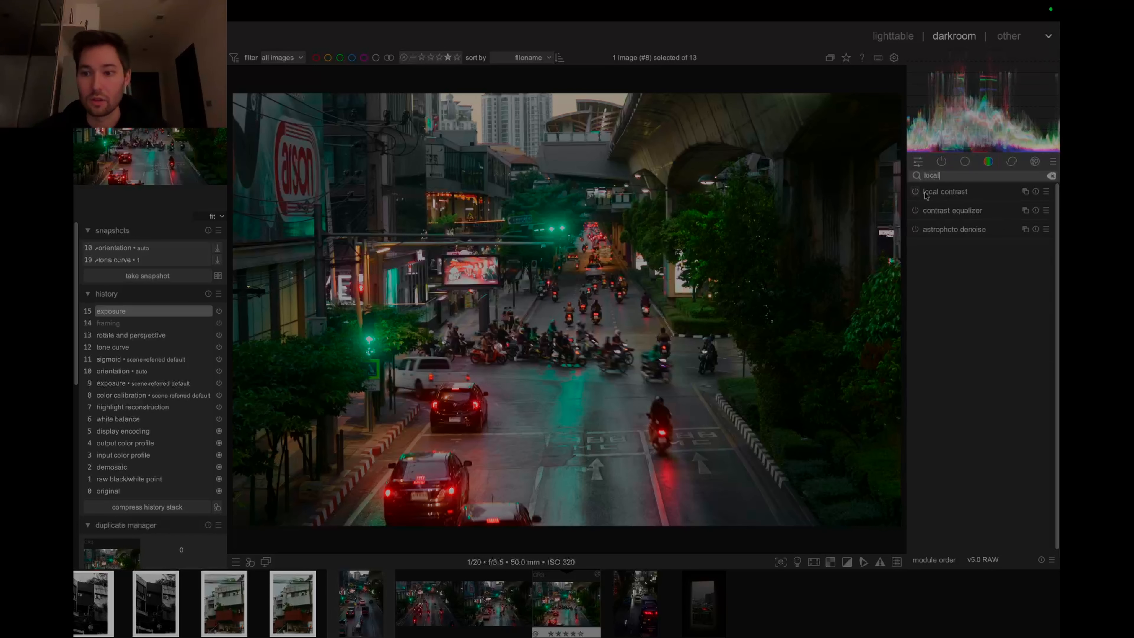
pyautogui.click(917, 193)
pyautogui.click(917, 194)
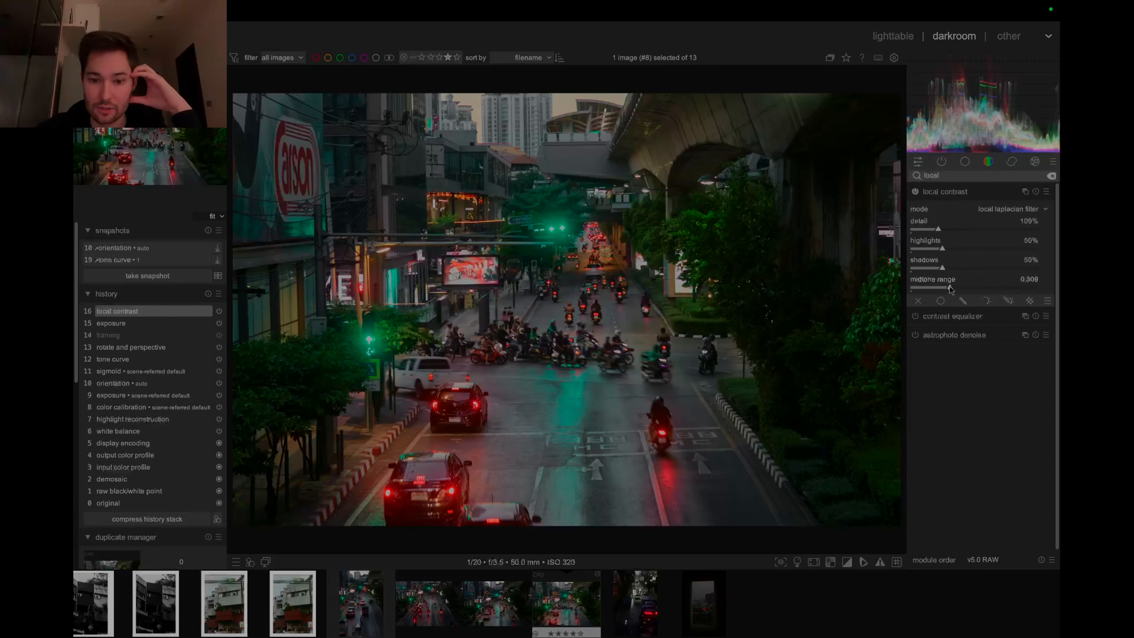
# Try setting the color calibration illuminant by sampling nearly the whole image and undo it
pyautogui.click(965, 162)
pyautogui.click(989, 161)
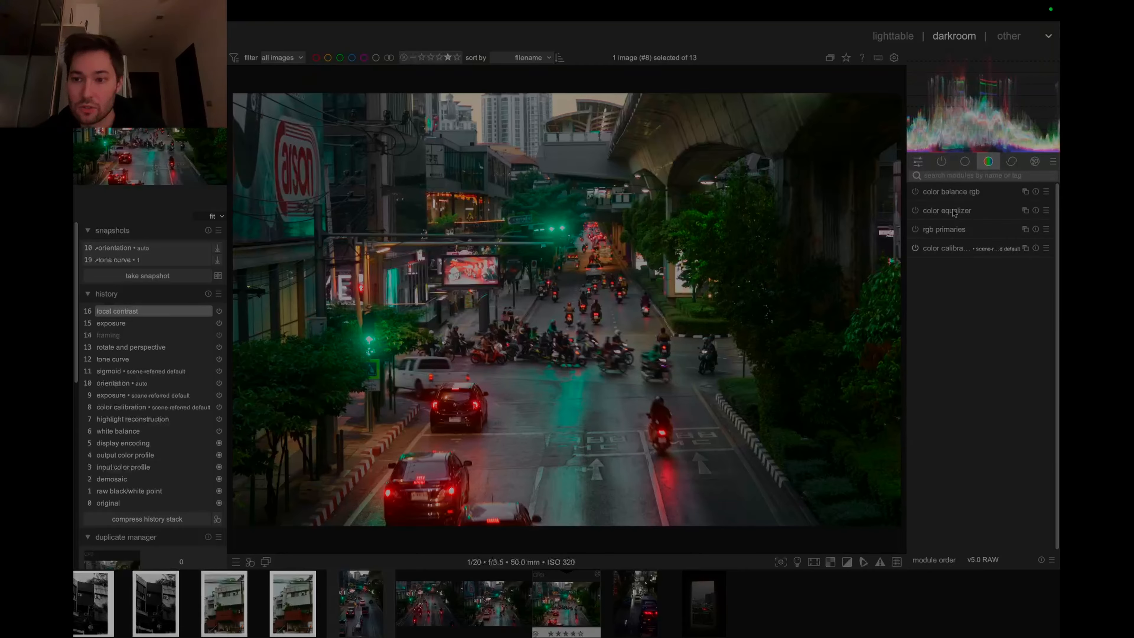
pyautogui.click(950, 246)
pyautogui.click(1045, 294)
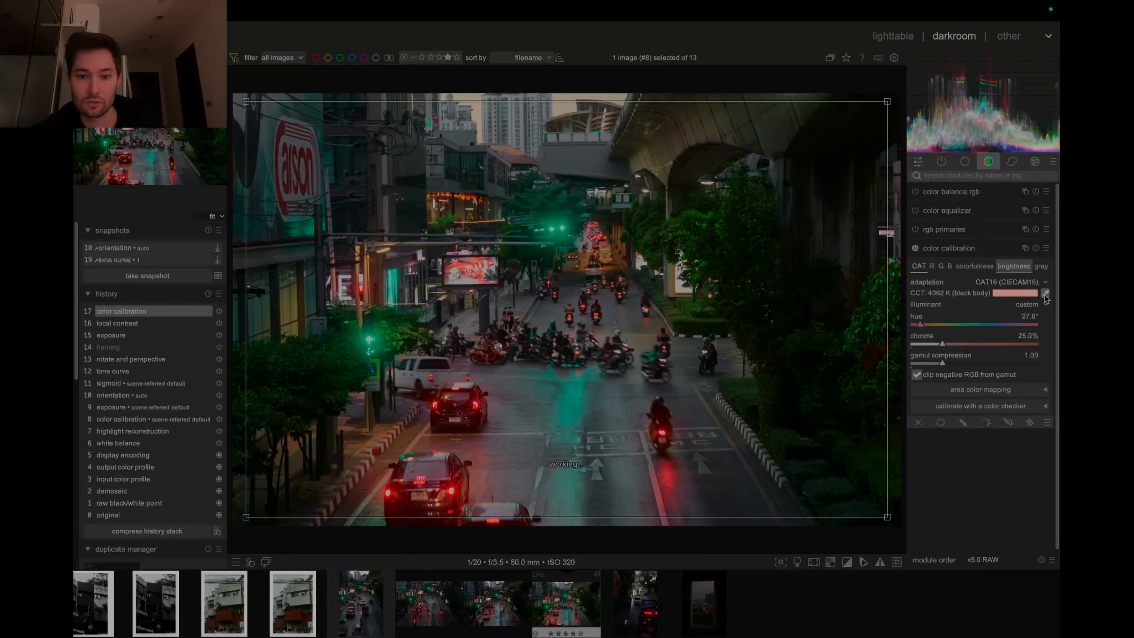
pyautogui.hotkey('ctrl', 'z')
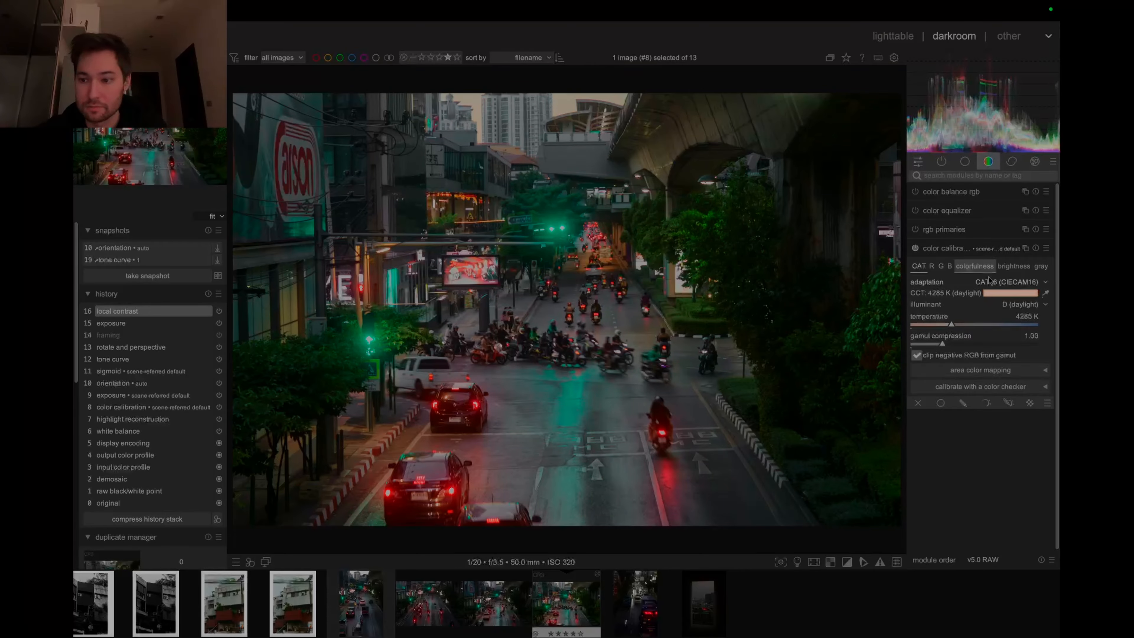
# Raise the global saturation slightly in color balance rgb
pyautogui.click(951, 192)
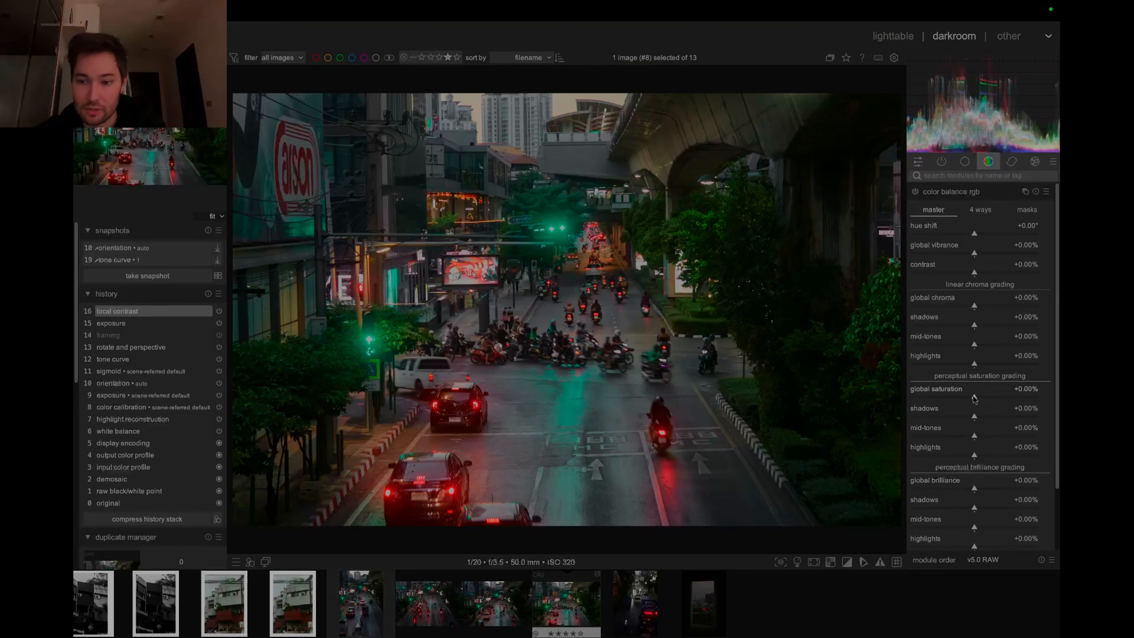
pyautogui.moveTo(975, 399)
pyautogui.mouseDown()
pyautogui.moveTo(987, 402)
pyautogui.moveTo(936, 399)
pyautogui.moveTo(986, 401)
pyautogui.mouseUp()
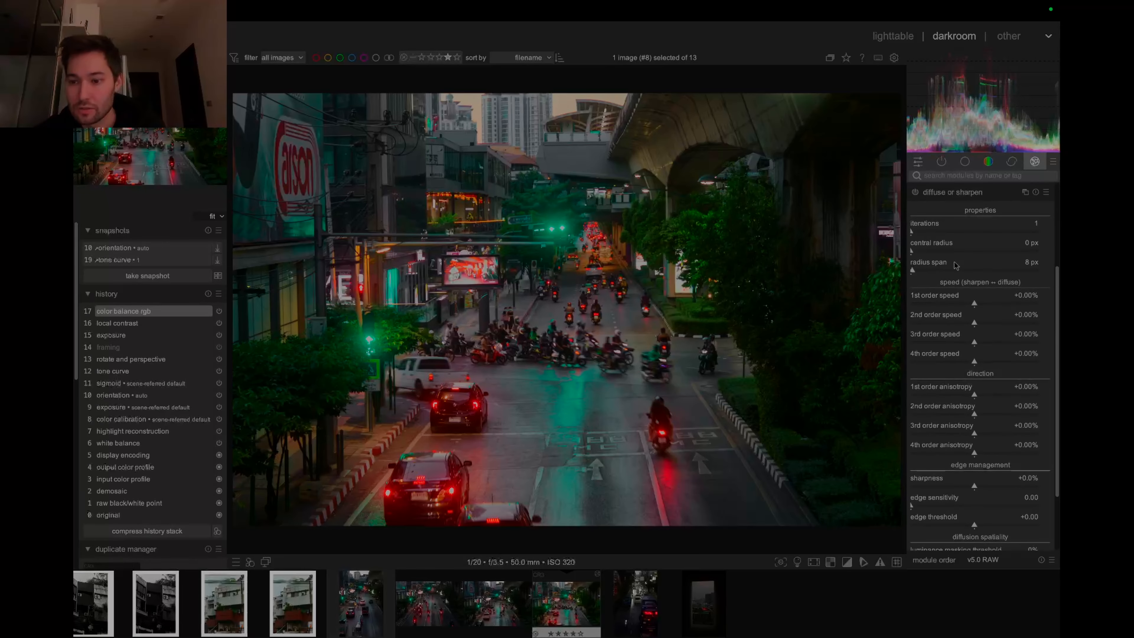
# Apply the normal sharpness preset of diffuse or sharpen and enable framing on the photo
pyautogui.rightClick(937, 193)
pyautogui.moveTo(975, 276)
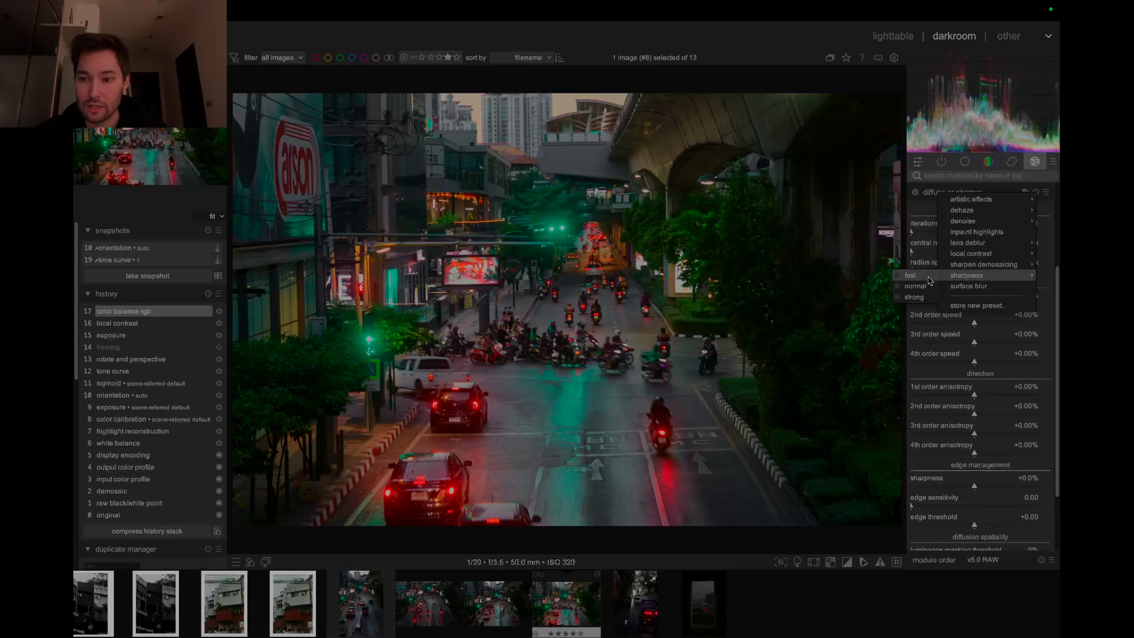
pyautogui.click(924, 286)
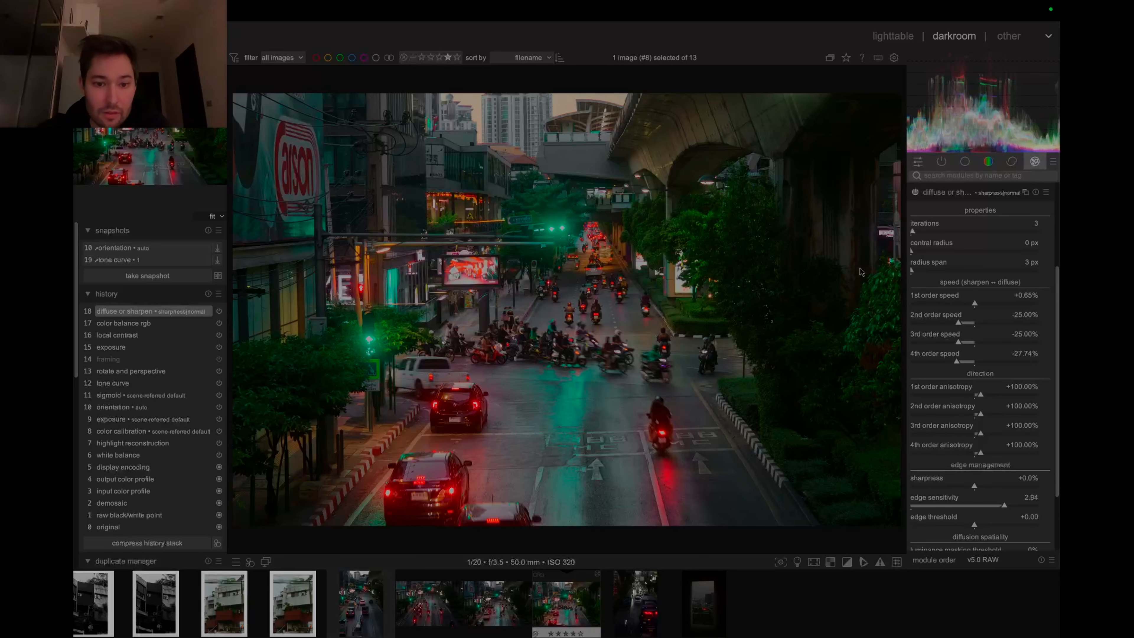
pyautogui.click(950, 192)
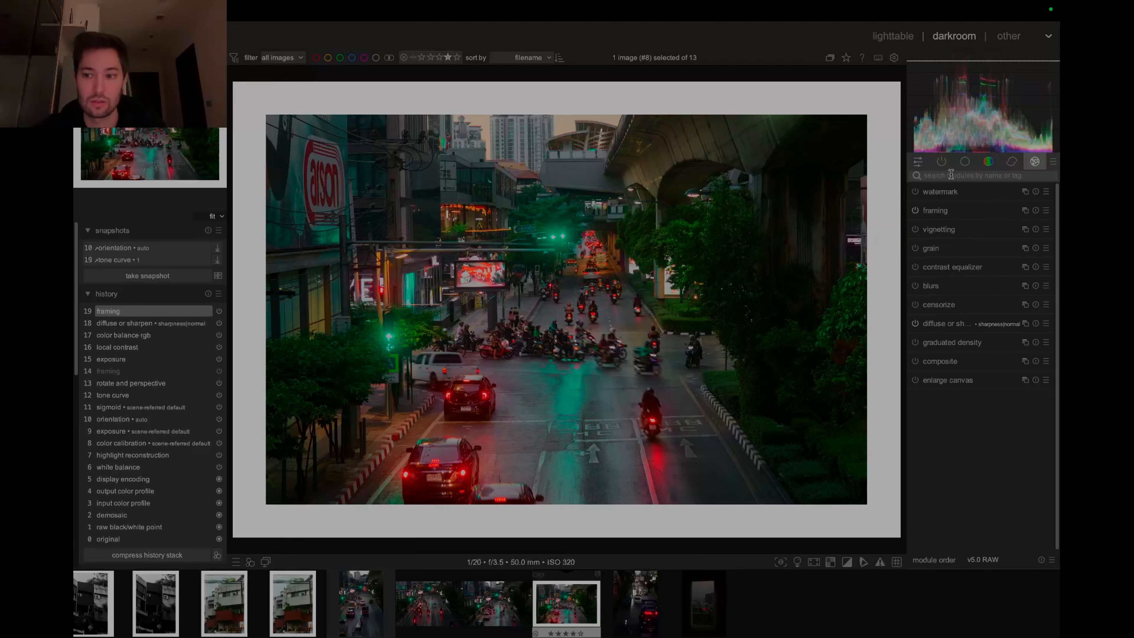
# Find the lens correction module and enable it for the intersection photo
pyautogui.click(951, 174)
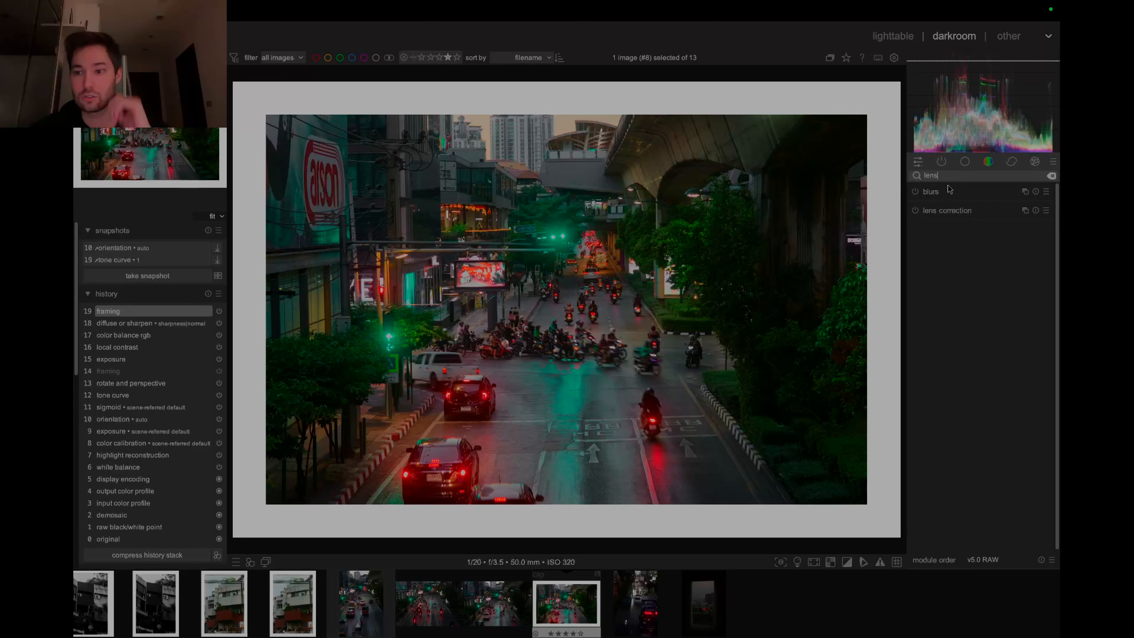
pyautogui.click(915, 211)
pyautogui.click(1033, 162)
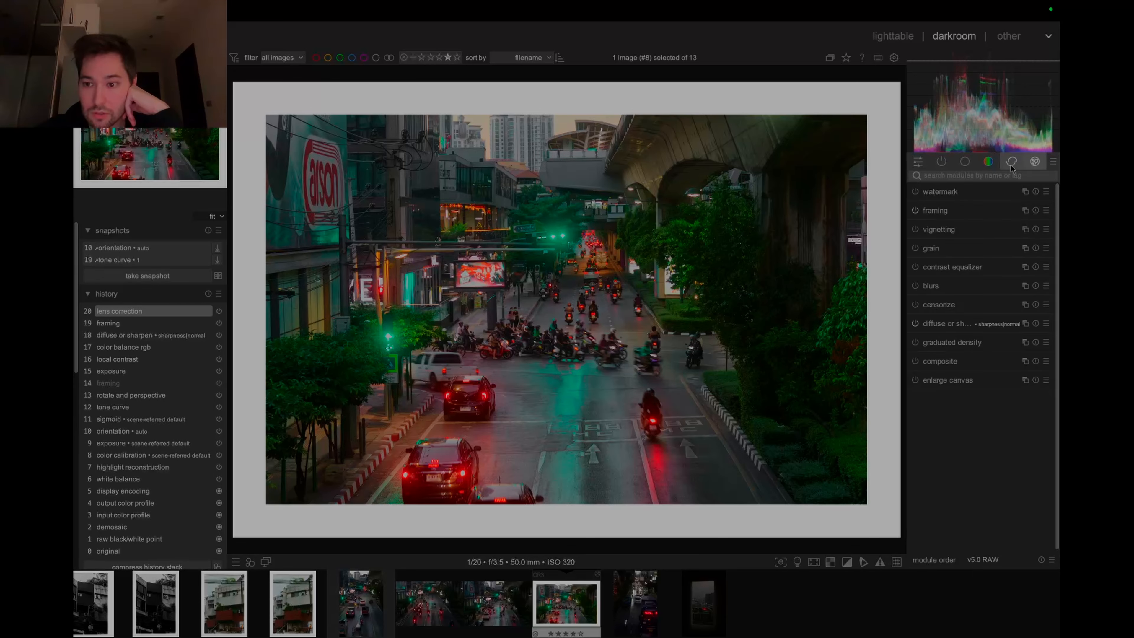
# Add a new diffuse or sharpen instance with the bloom artistic-effects preset and blend it uniformly at a low opacity
pyautogui.click(1013, 162)
pyautogui.click(1027, 161)
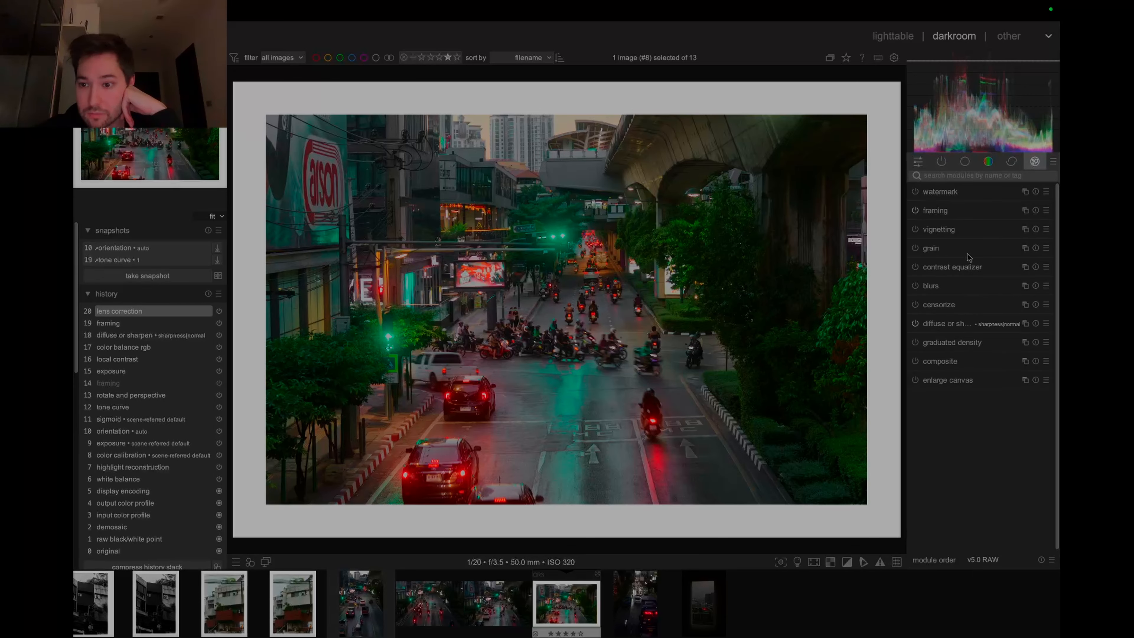
pyautogui.click(1025, 323)
pyautogui.click(1007, 330)
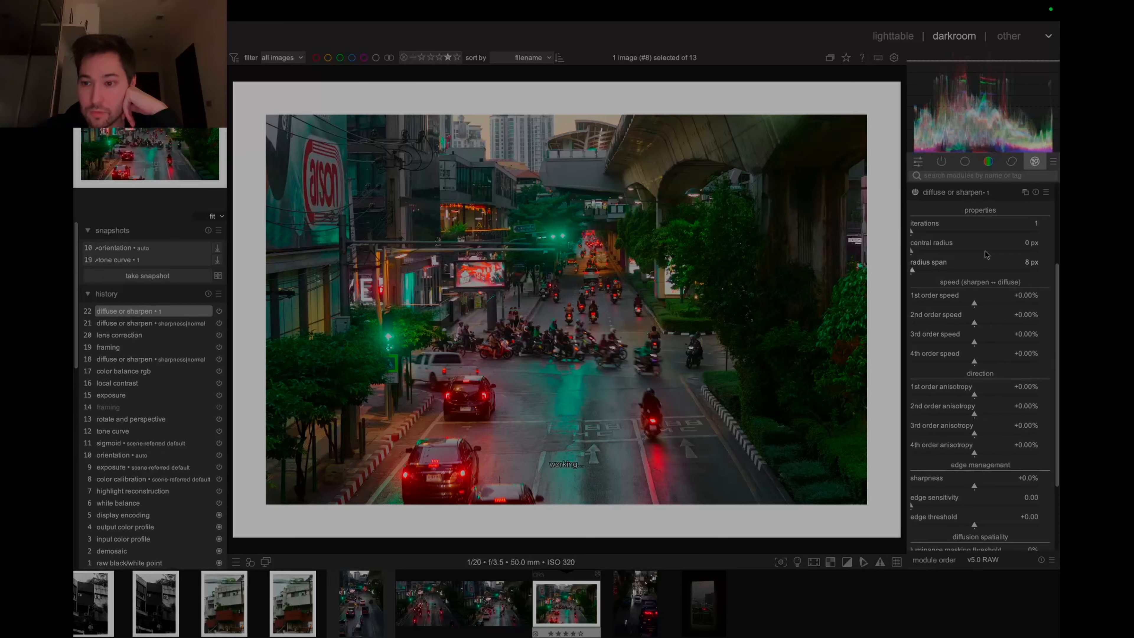
pyautogui.rightClick(955, 195)
pyautogui.click(913, 203)
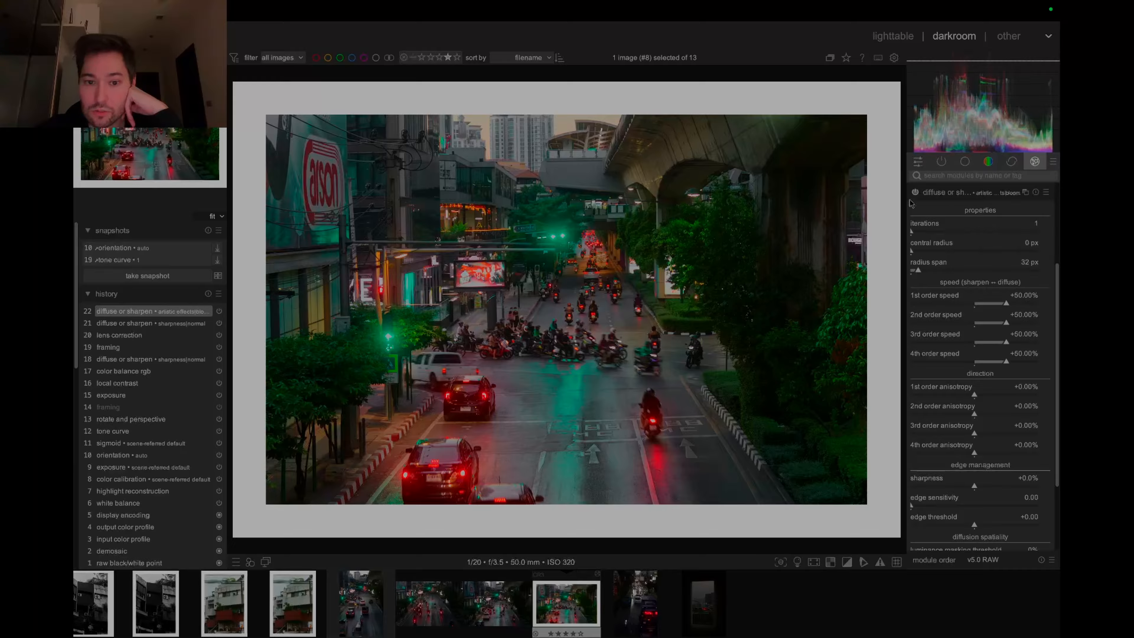
pyautogui.scroll(-5, 955, 357)
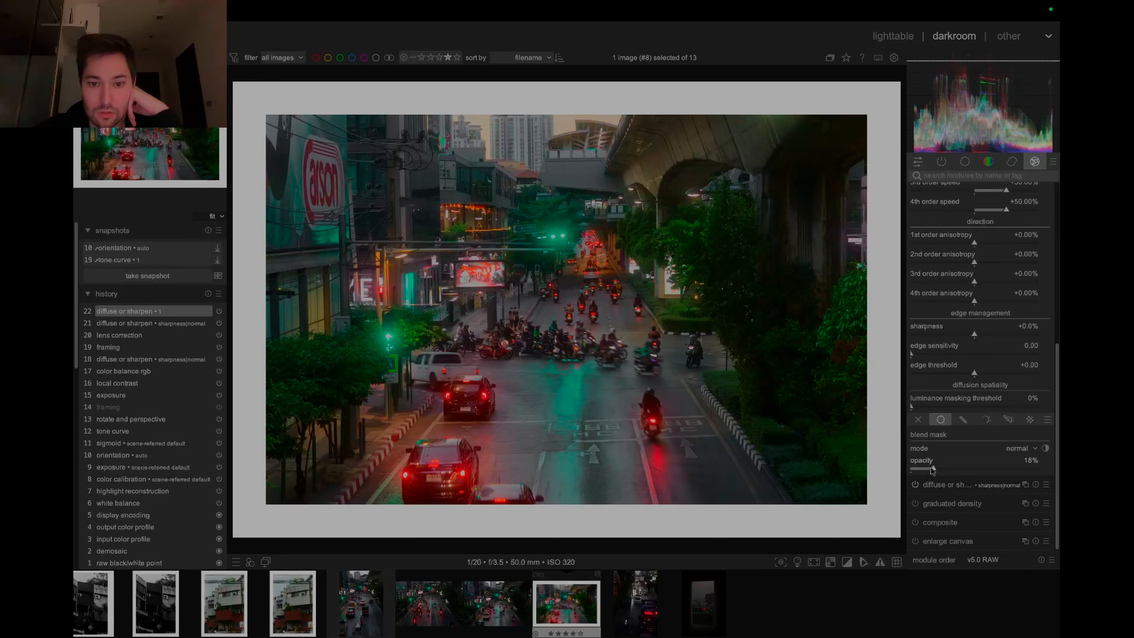
pyautogui.moveTo(930, 468); pyautogui.dragTo(925, 468)
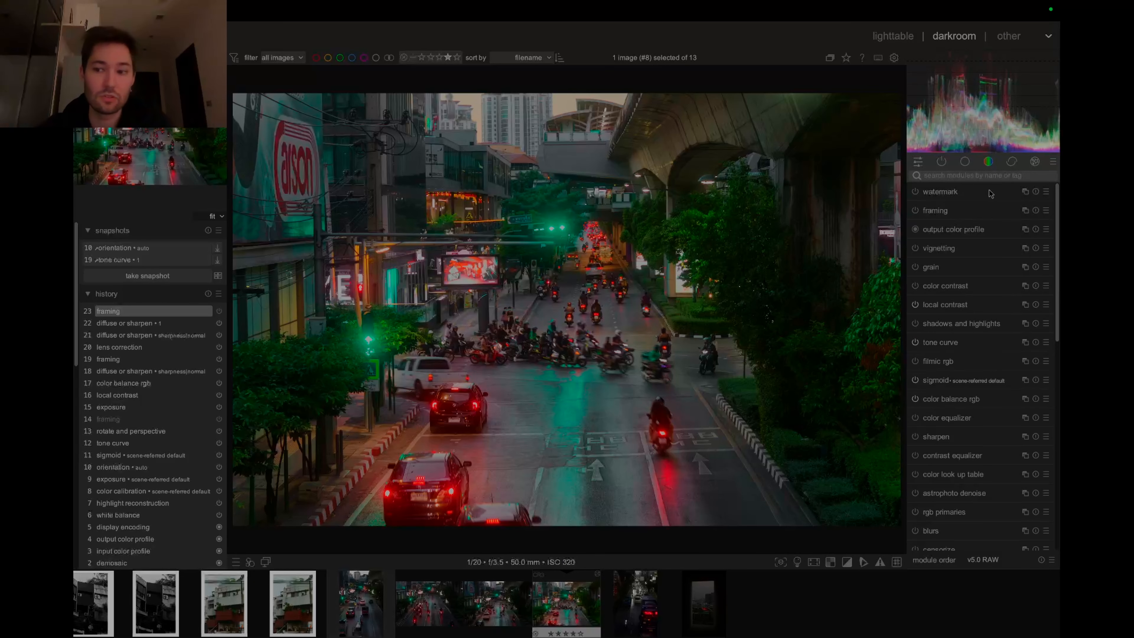
# Crop the intersection photo freehand to a wide panoramic strip, cutting away the upper buildings and the foreground road
pyautogui.click(978, 174)
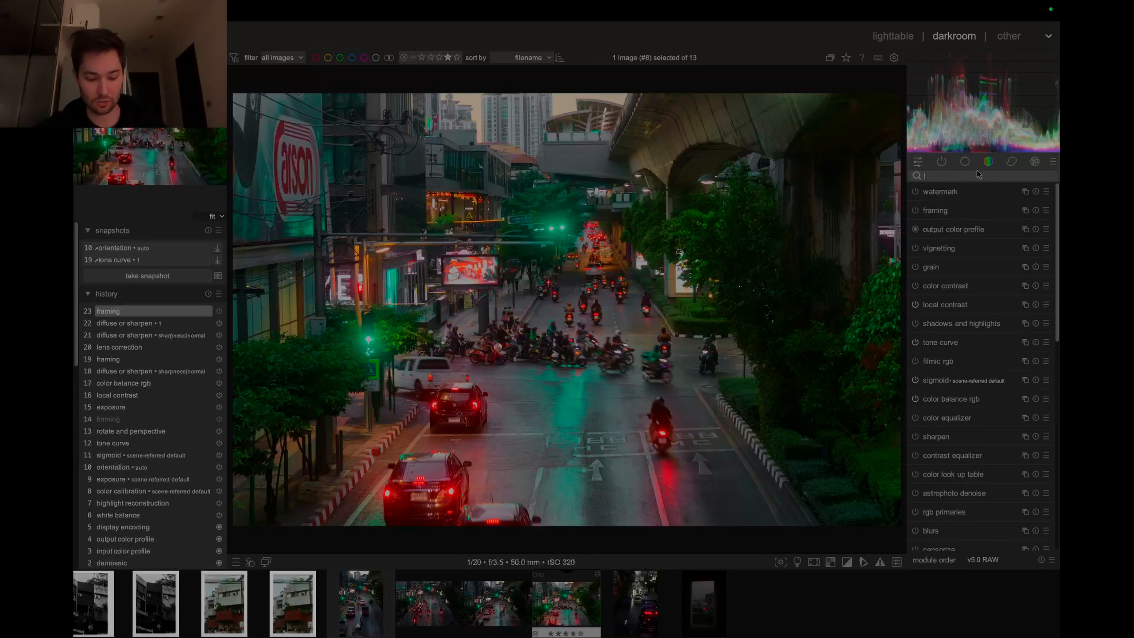
pyautogui.write('crop')
pyautogui.click(930, 192)
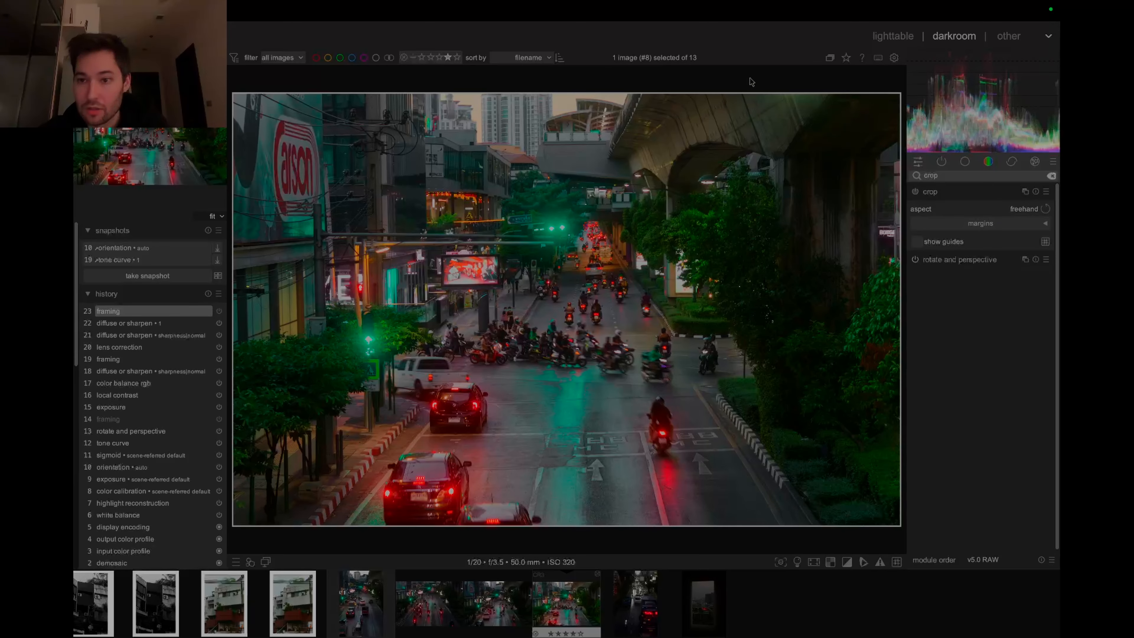
pyautogui.moveTo(751, 94); pyautogui.dragTo(736, 268)
pyautogui.moveTo(547, 421); pyautogui.dragTo(557, 358)
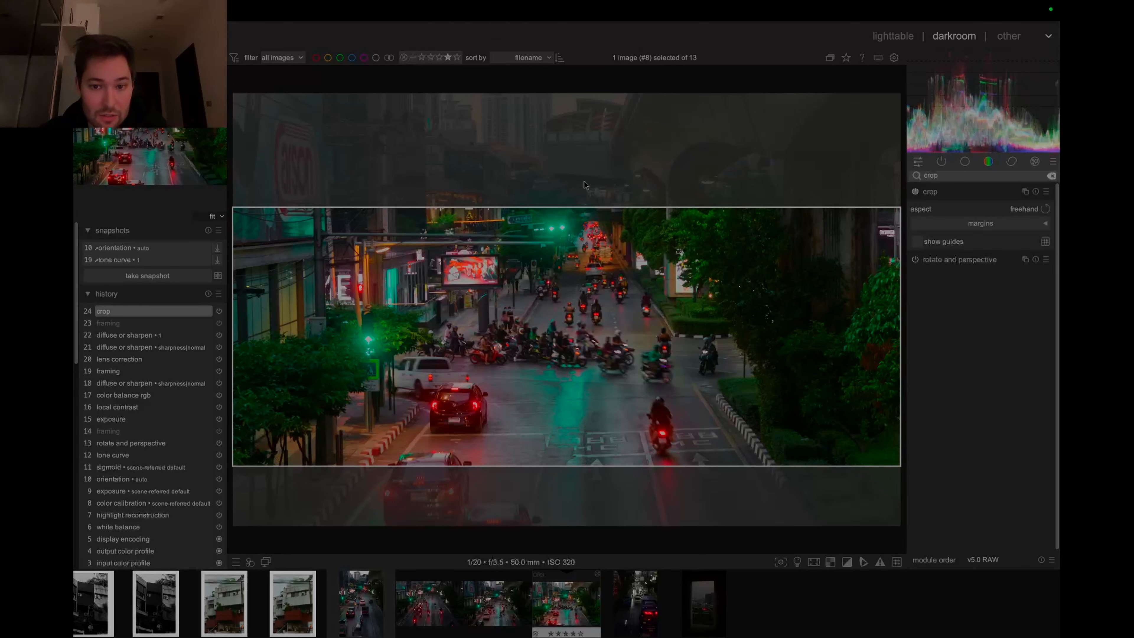
pyautogui.moveTo(687, 208)
pyautogui.mouseDown()
pyautogui.moveTo(691, 224)
pyautogui.moveTo(701, 190)
pyautogui.mouseUp()
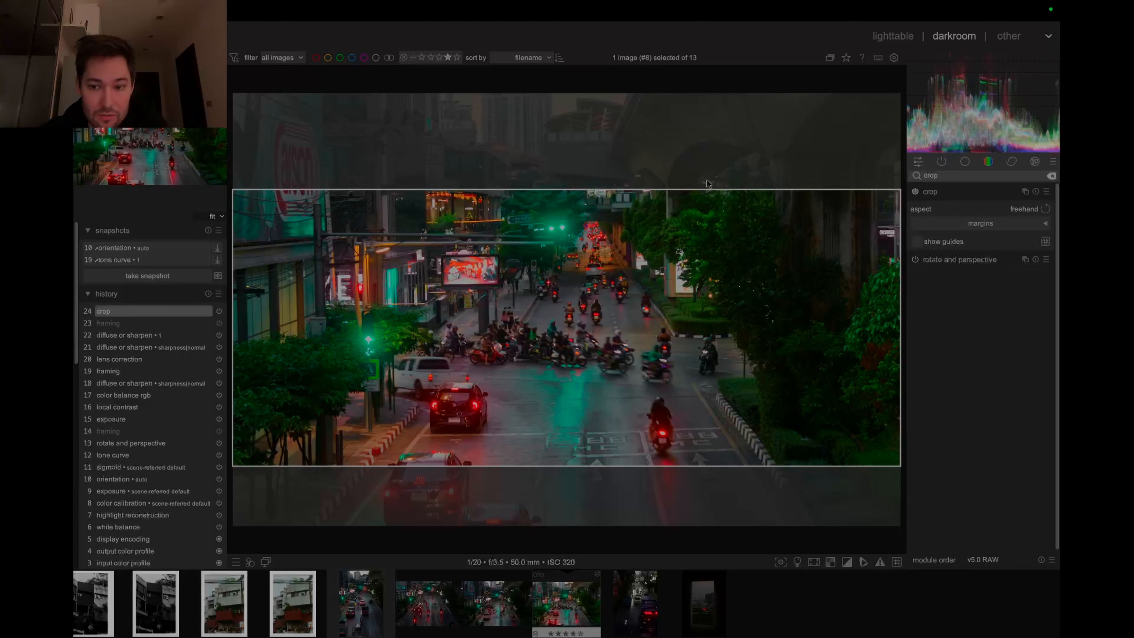
pyautogui.click(935, 195)
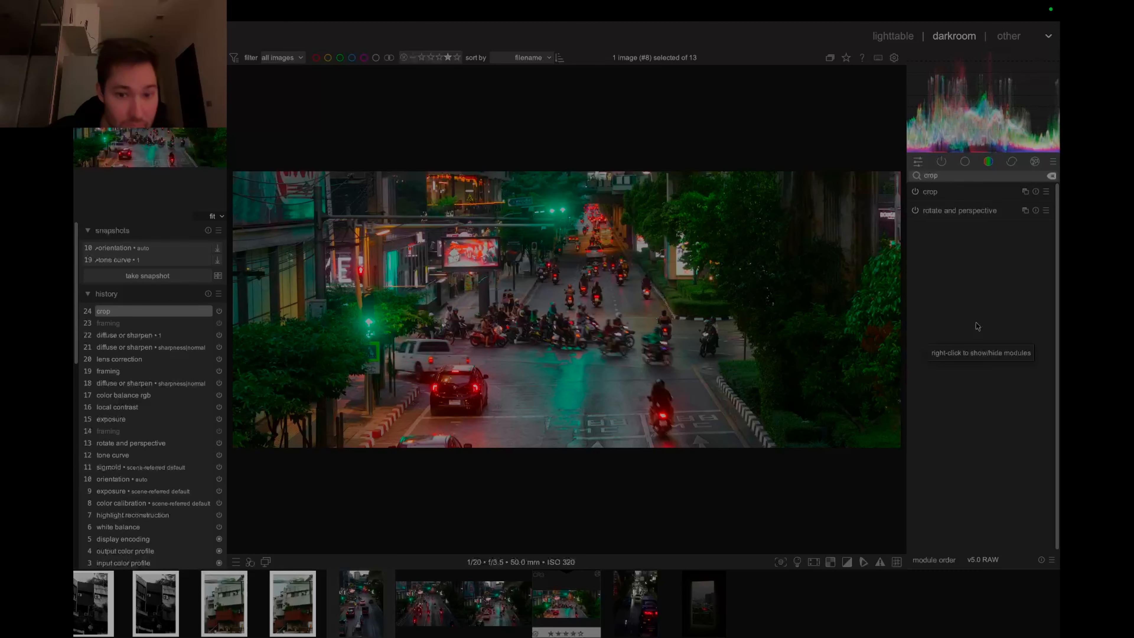
# Turn the frame on again around the cropped panoramic photo
pyautogui.click(1035, 161)
pyautogui.click(915, 211)
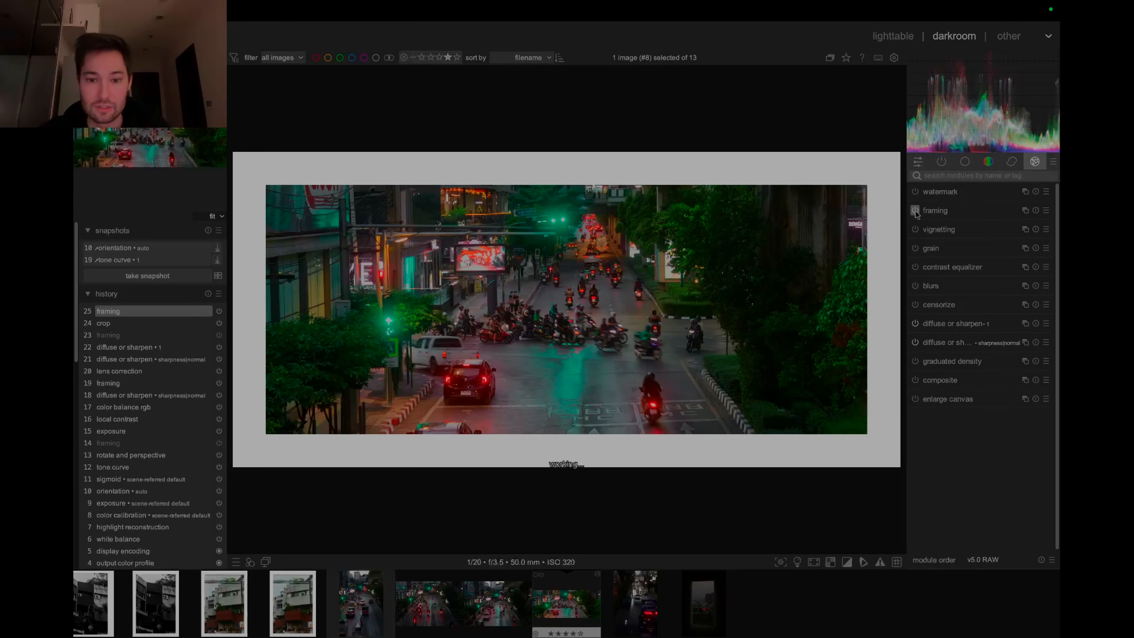
# Set the frame's border color to black in the framing module
pyautogui.click(974, 211)
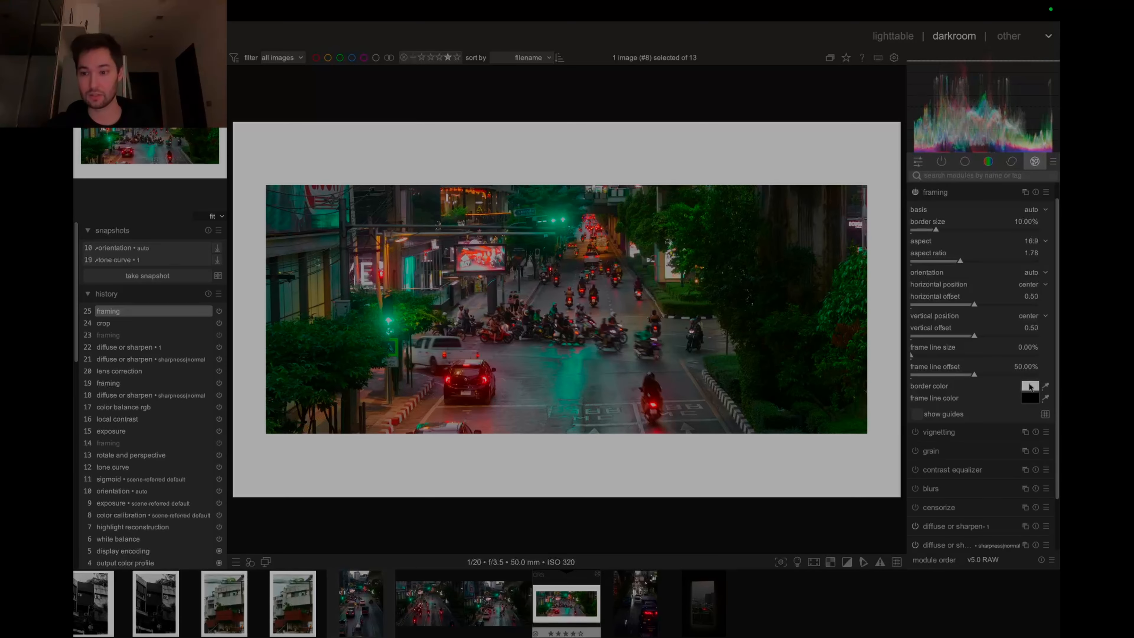
pyautogui.click(1027, 386)
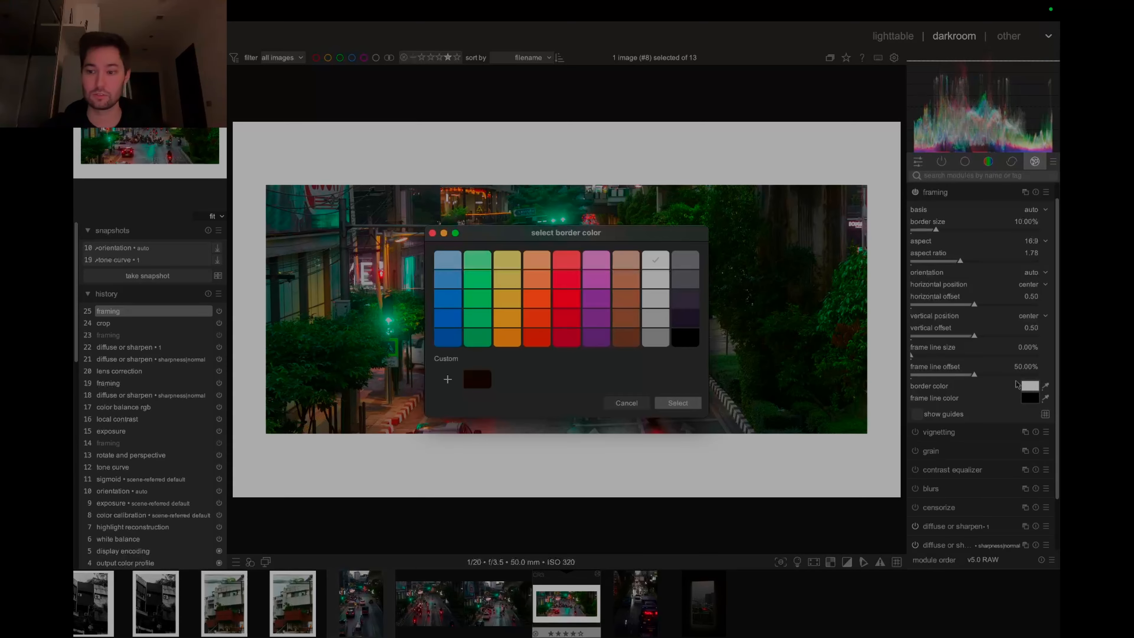
pyautogui.click(678, 403)
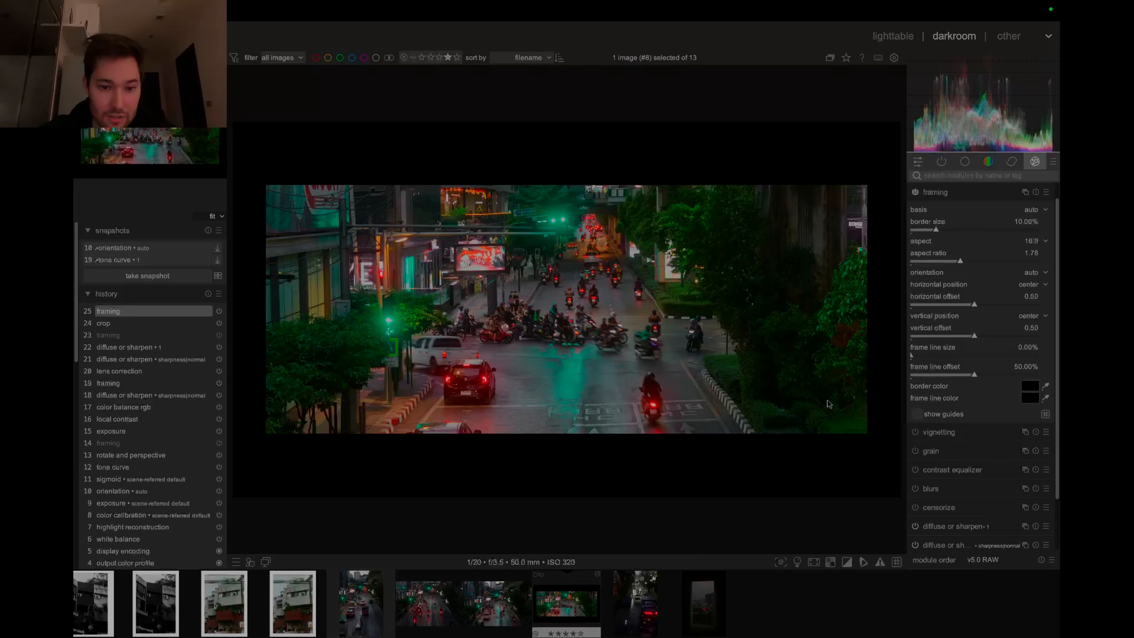
# Try the shadows and highlights module on the intersection photo and switch it off again
pyautogui.click(966, 163)
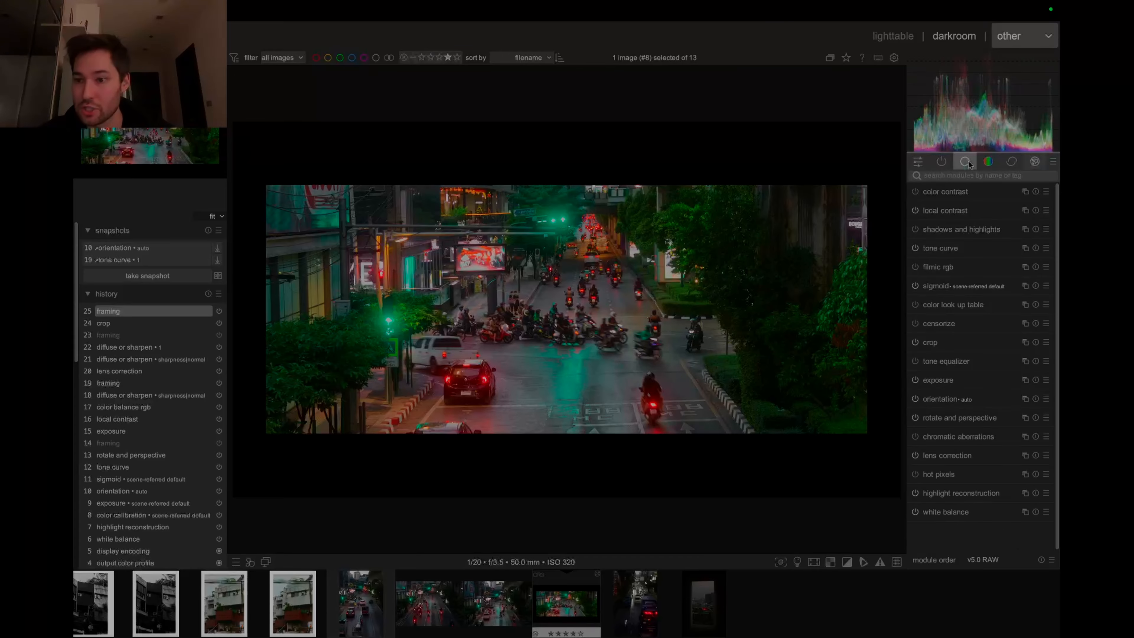
pyautogui.click(915, 230)
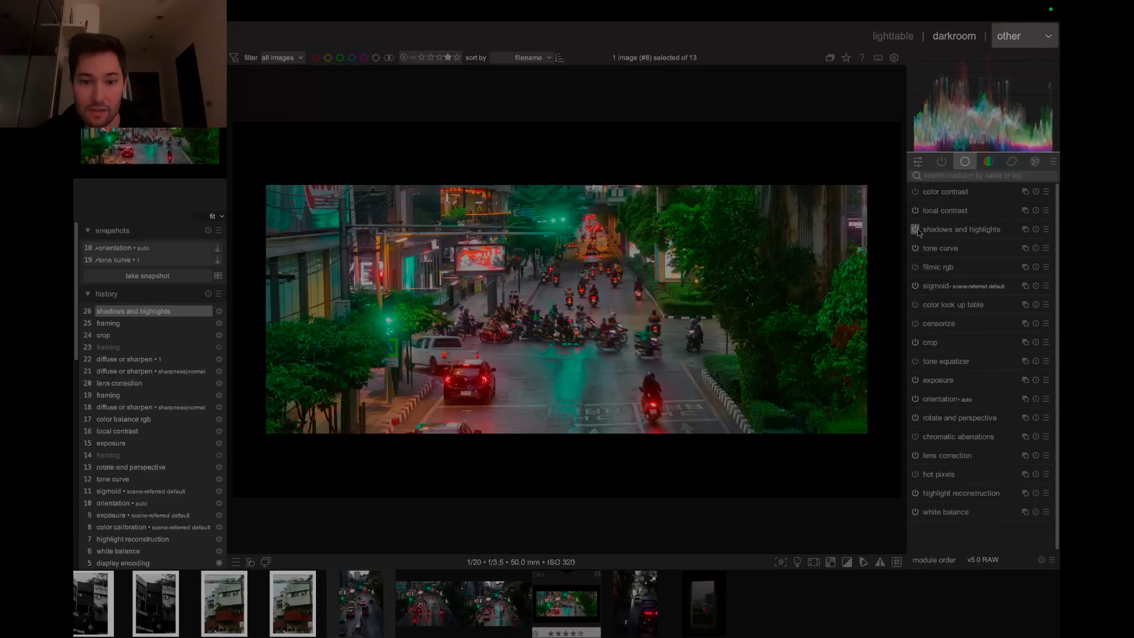
pyautogui.click(916, 229)
# Raise the detail amount of the photo's local contrast slightly above 109%
pyautogui.click(915, 210)
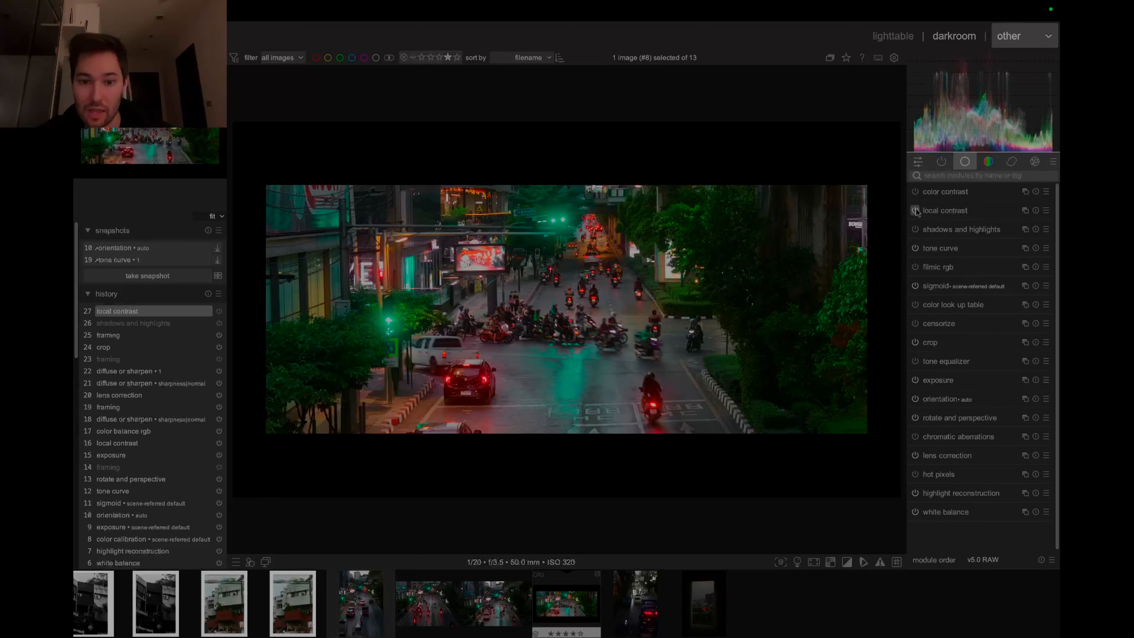
pyautogui.click(939, 211)
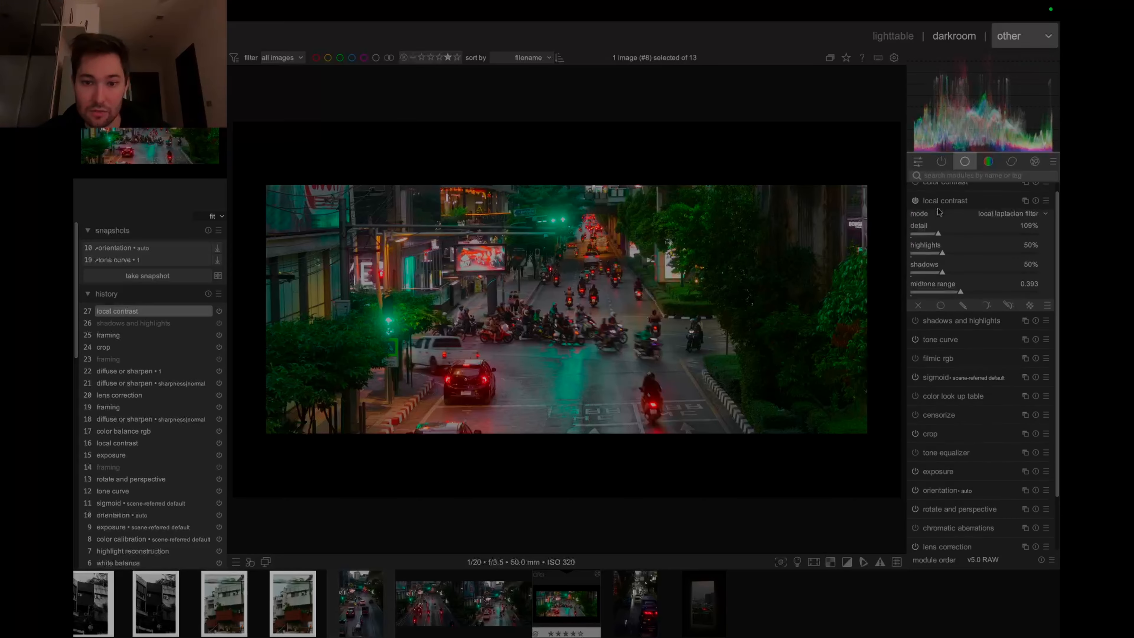
pyautogui.moveTo(938, 230); pyautogui.dragTo(940, 229)
pyautogui.click(941, 193)
# Enable filmic rgb and lower its black relative exposure to about -12.62 EV
pyautogui.click(941, 267)
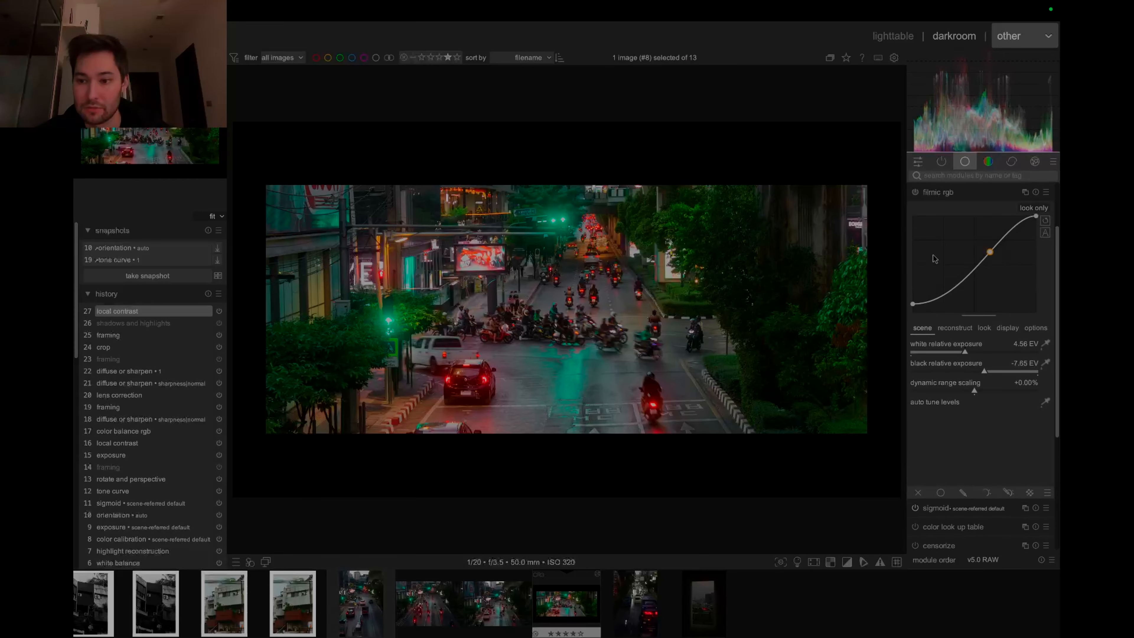
pyautogui.click(917, 193)
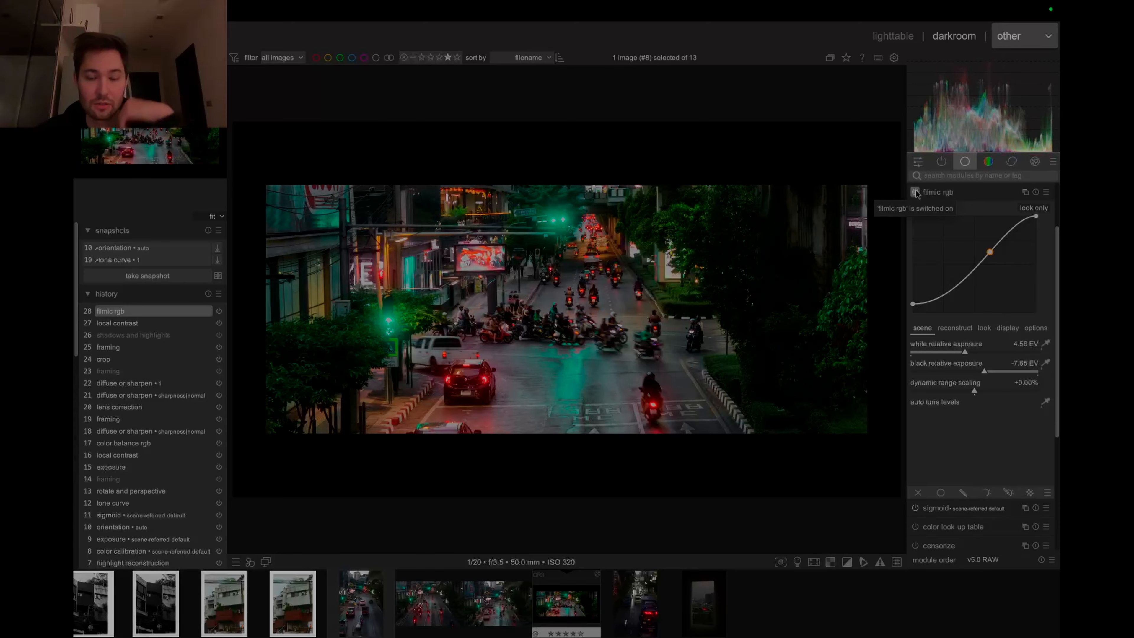
pyautogui.moveTo(981, 372); pyautogui.dragTo(924, 371)
pyautogui.click(925, 371)
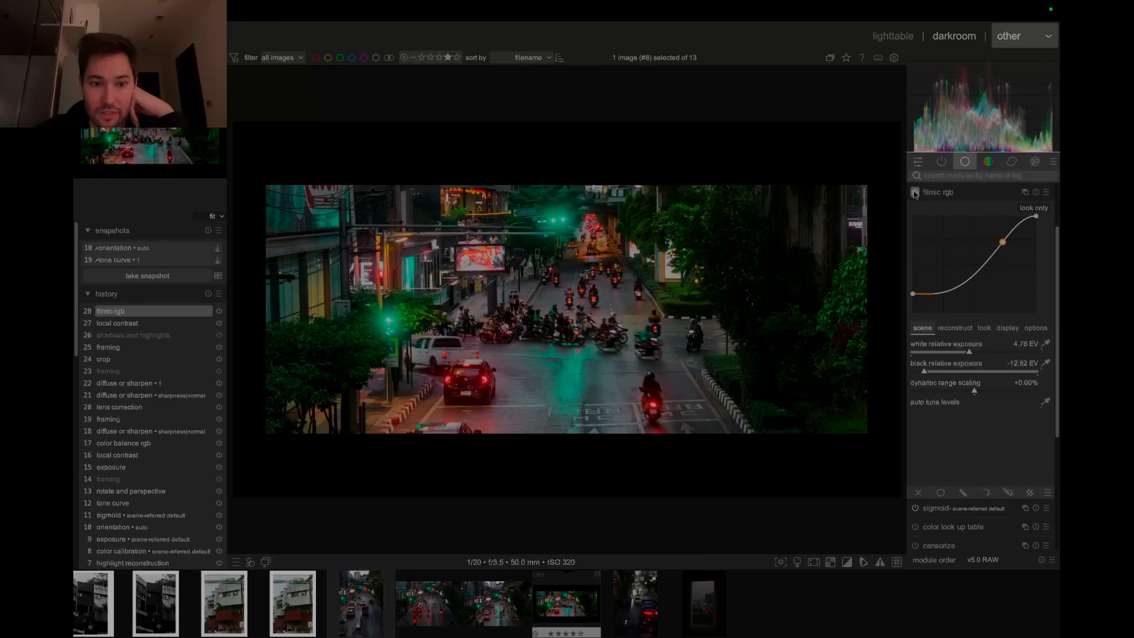
# Compare the photo with filmic rgb off and on, leaving the module enabled
pyautogui.click(916, 192)
pyautogui.click(915, 192)
pyautogui.click(915, 192)
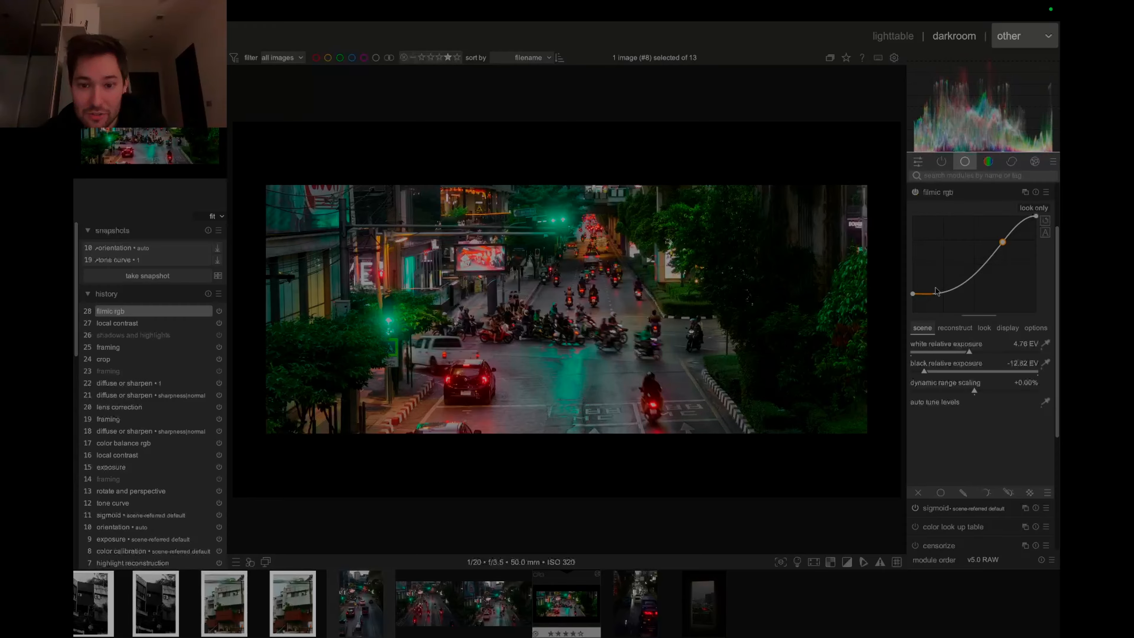
pyautogui.click(938, 192)
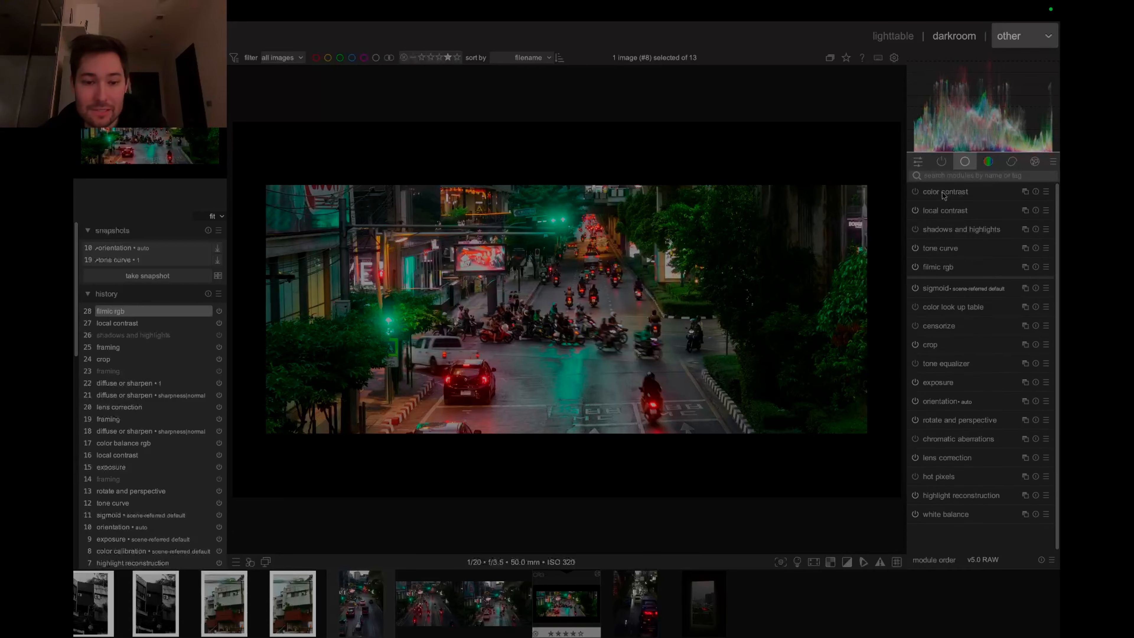
# Steepen the tone curve's a channel by lowering the green side and raising the magenta side, and check sigmoid's effect
pyautogui.click(936, 251)
pyautogui.click(943, 218)
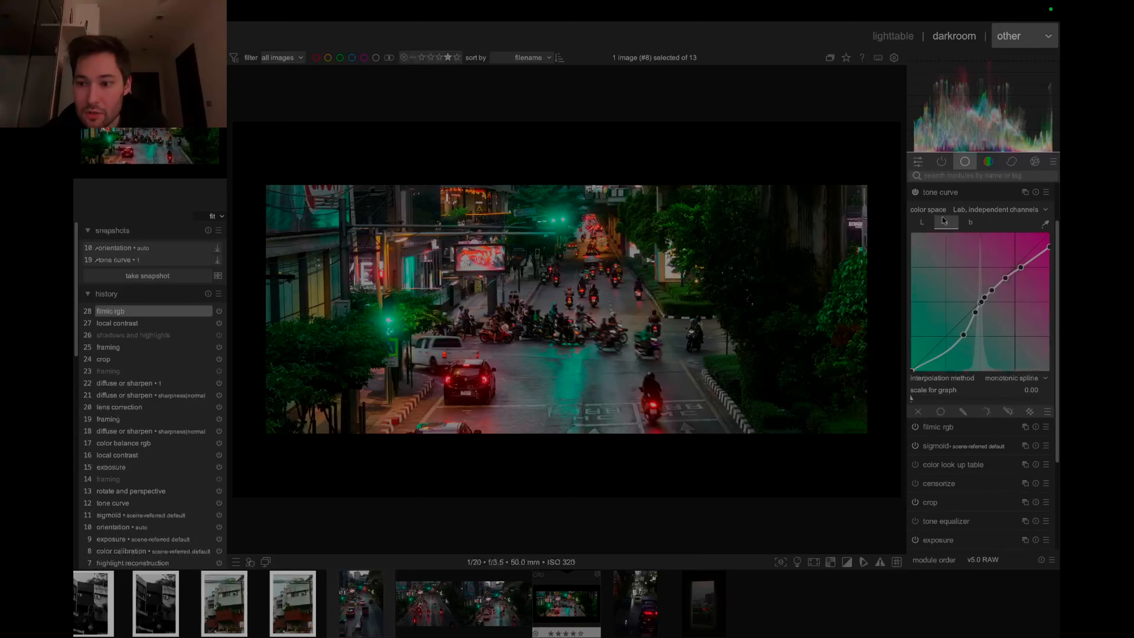
pyautogui.click(916, 193)
pyautogui.click(916, 192)
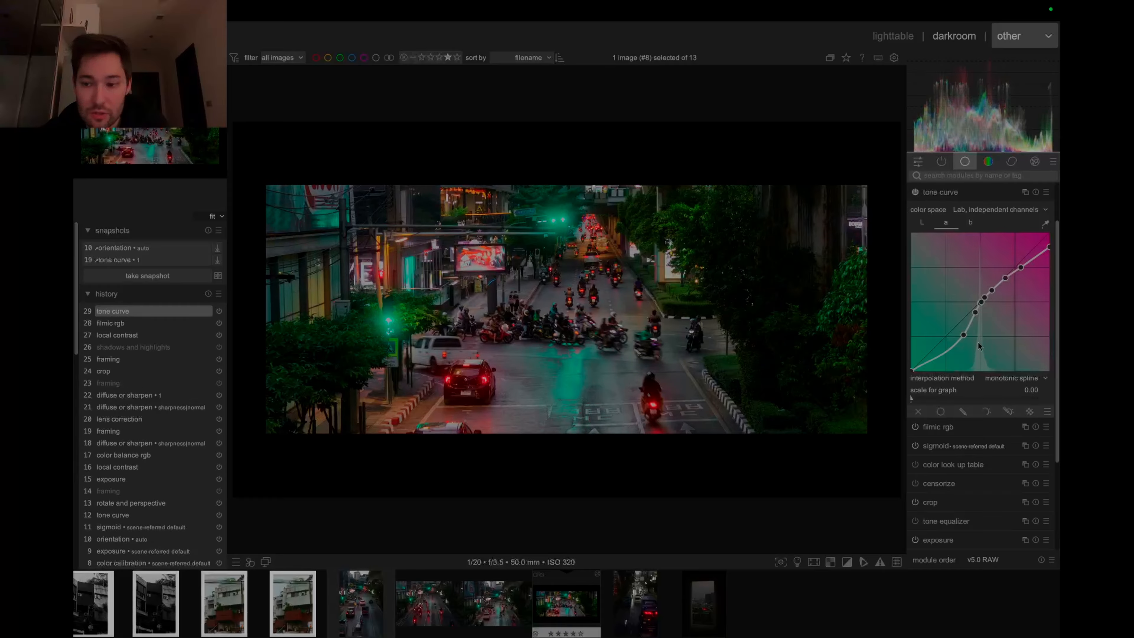
pyautogui.moveTo(964, 335); pyautogui.dragTo(969, 334)
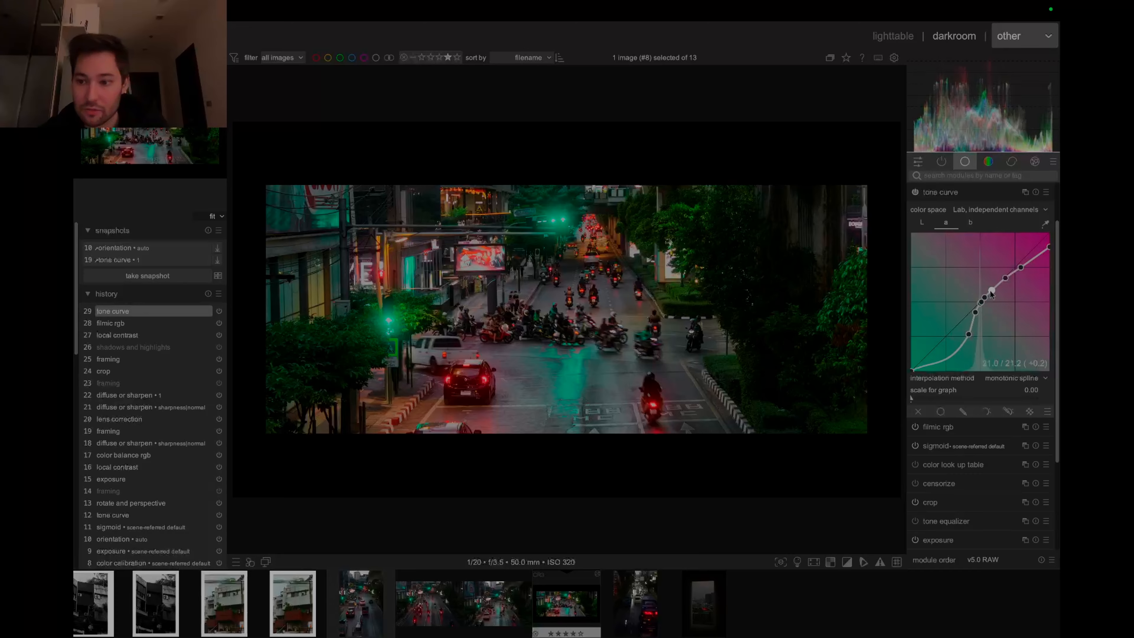
pyautogui.moveTo(1005, 279); pyautogui.dragTo(1006, 274)
pyautogui.click(916, 287)
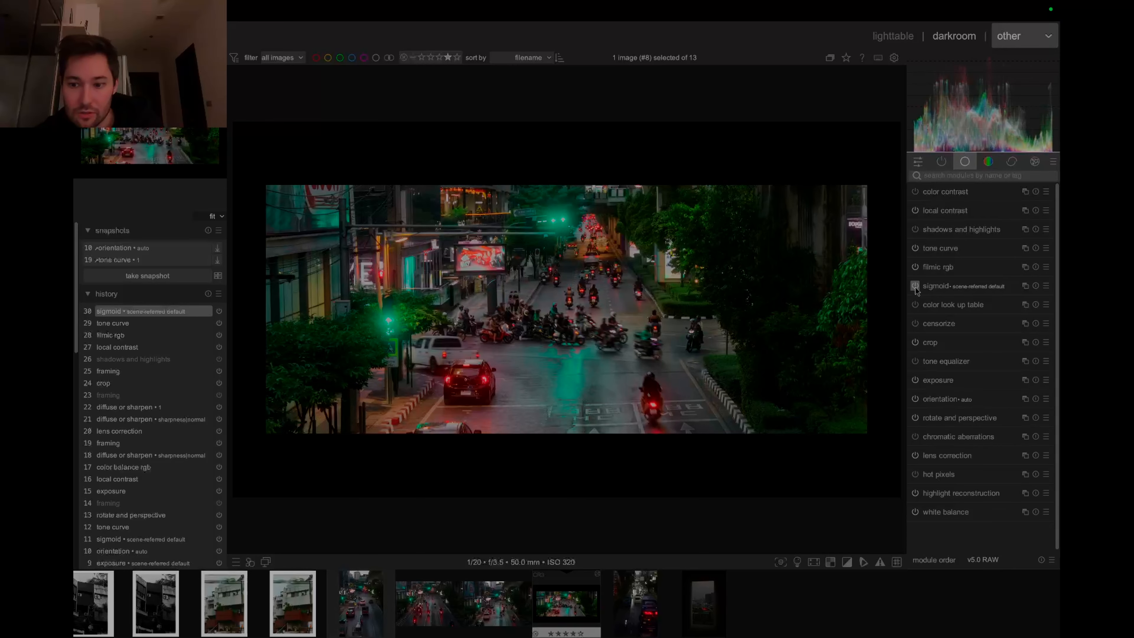
# Enable grain on the photo with a coarseness of about 4947 ISO and a strength of about 24.55%
pyautogui.click(1035, 161)
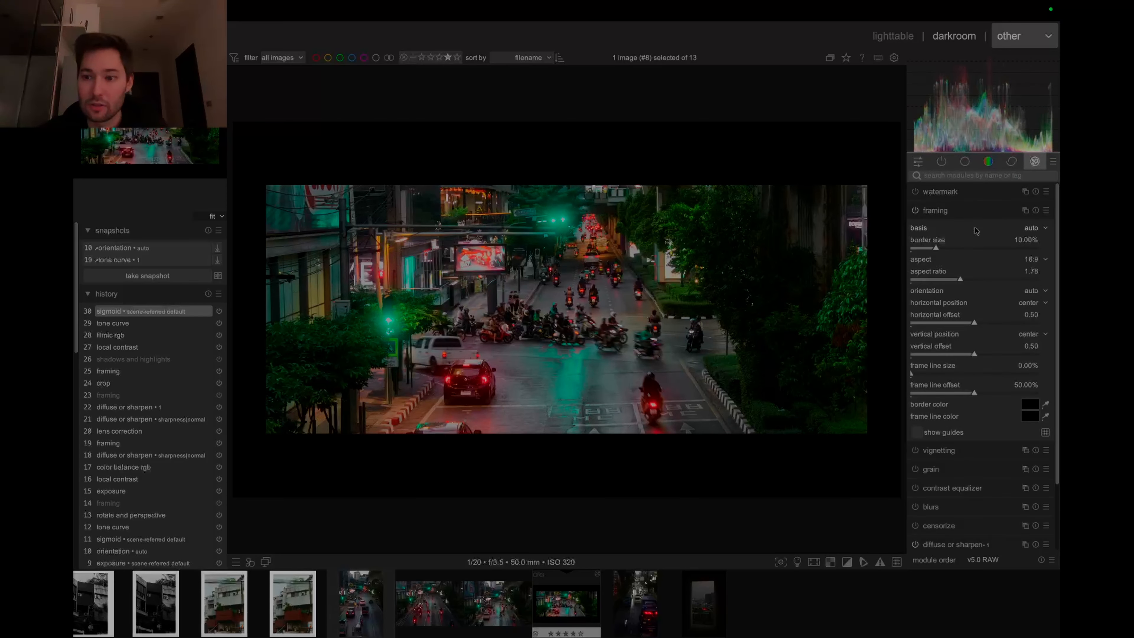
pyautogui.click(947, 213)
pyautogui.click(933, 248)
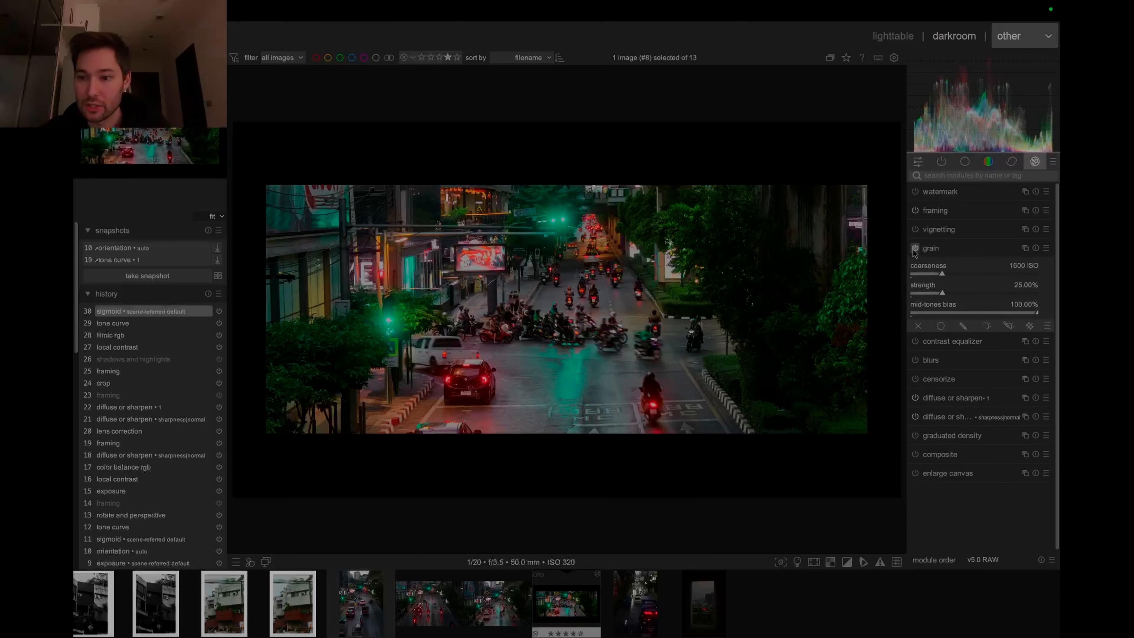
pyautogui.click(915, 247)
pyautogui.scroll(1, 644, 300)
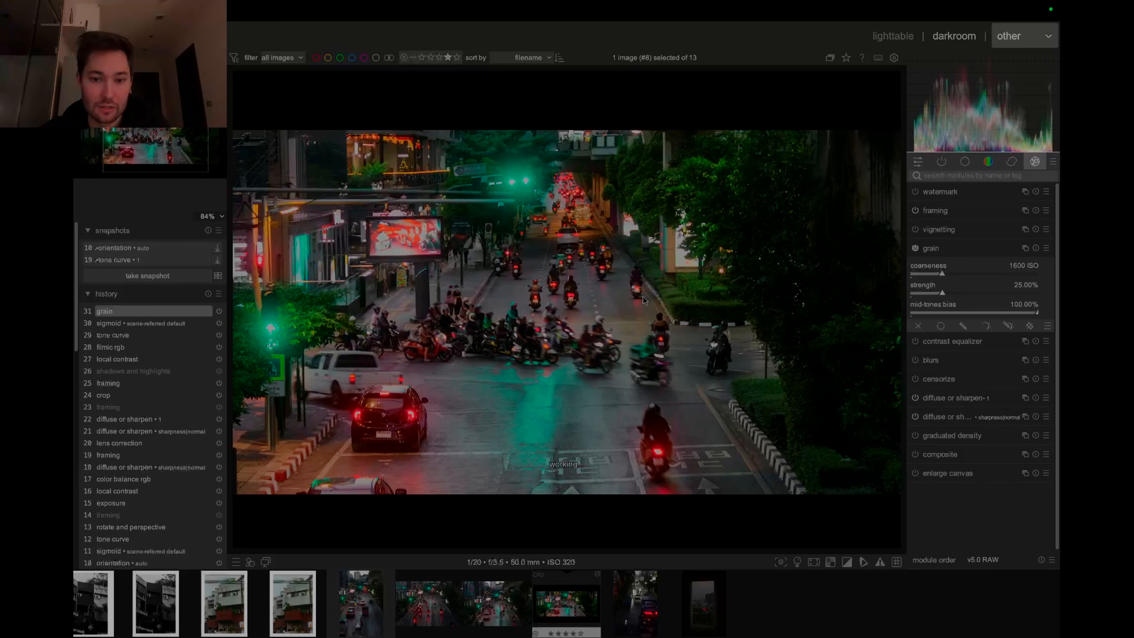
pyautogui.click(973, 276)
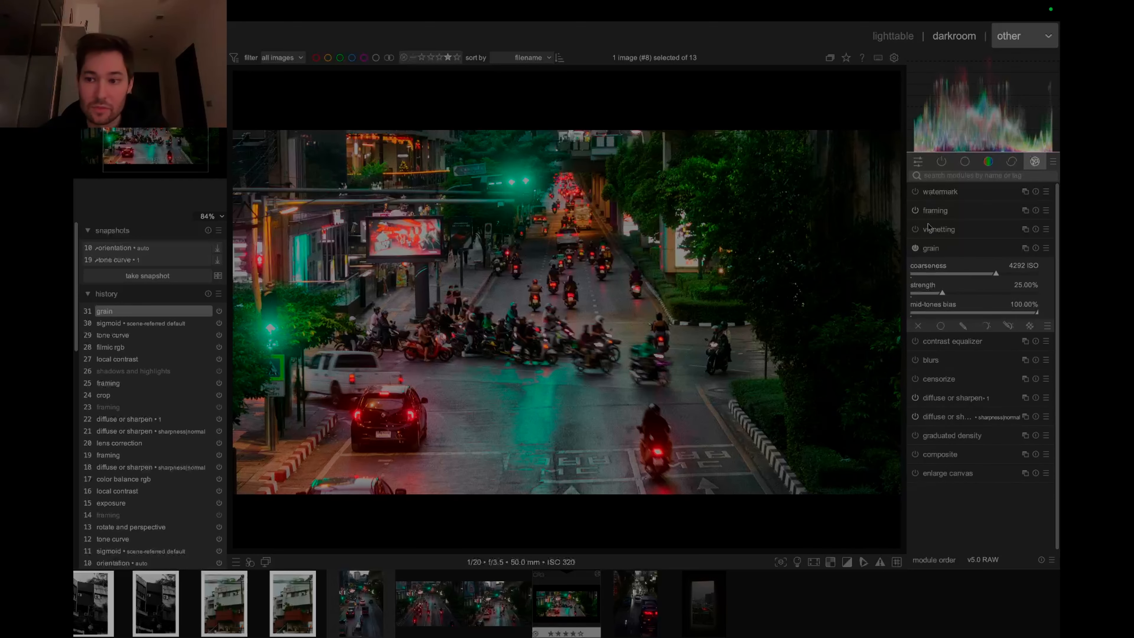
pyautogui.scroll(5, 534, 305)
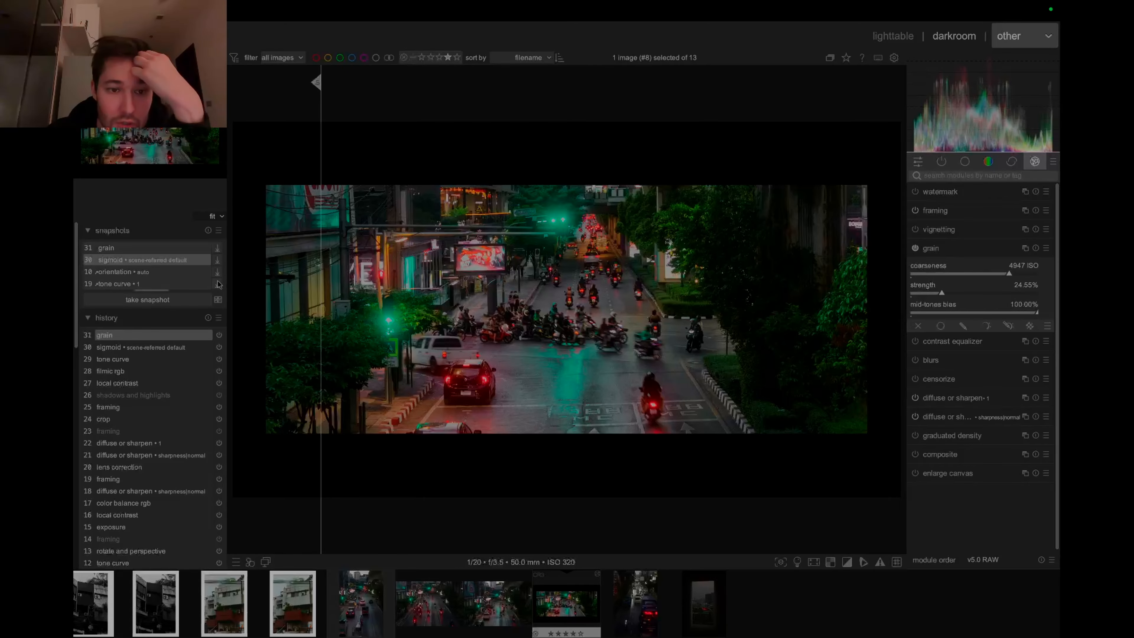
# Examine the photo at fit size and 100% with grain off and on, leaving the grain enabled
pyautogui.scroll(-4, 135, 309)
pyautogui.scroll(4, 135, 309)
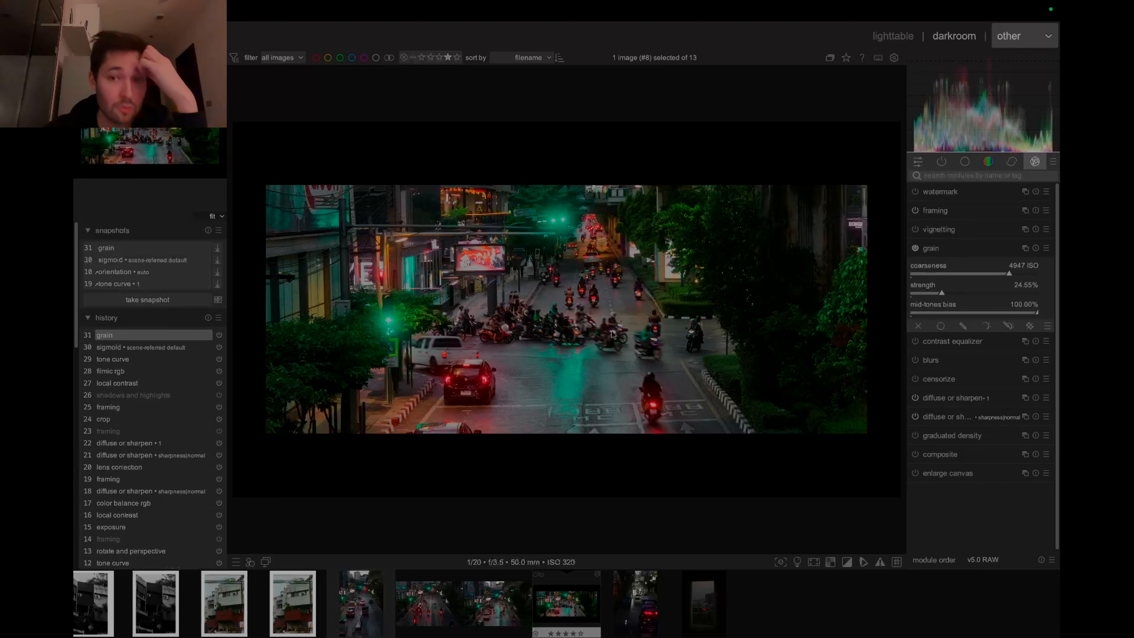
pyautogui.middleClick(533, 323)
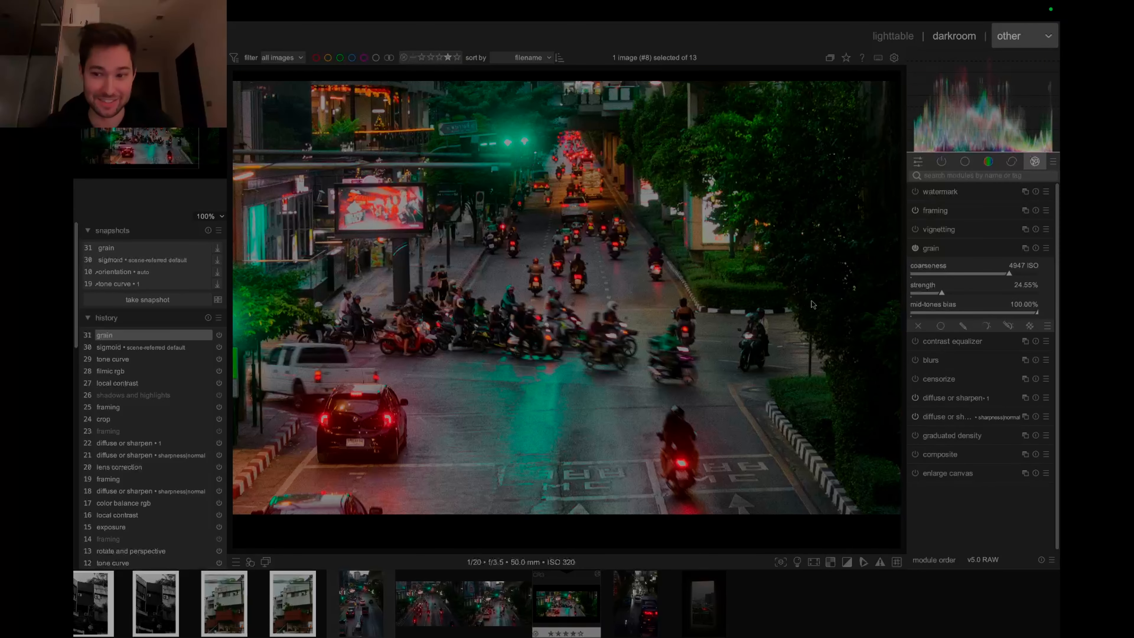
pyautogui.click(916, 249)
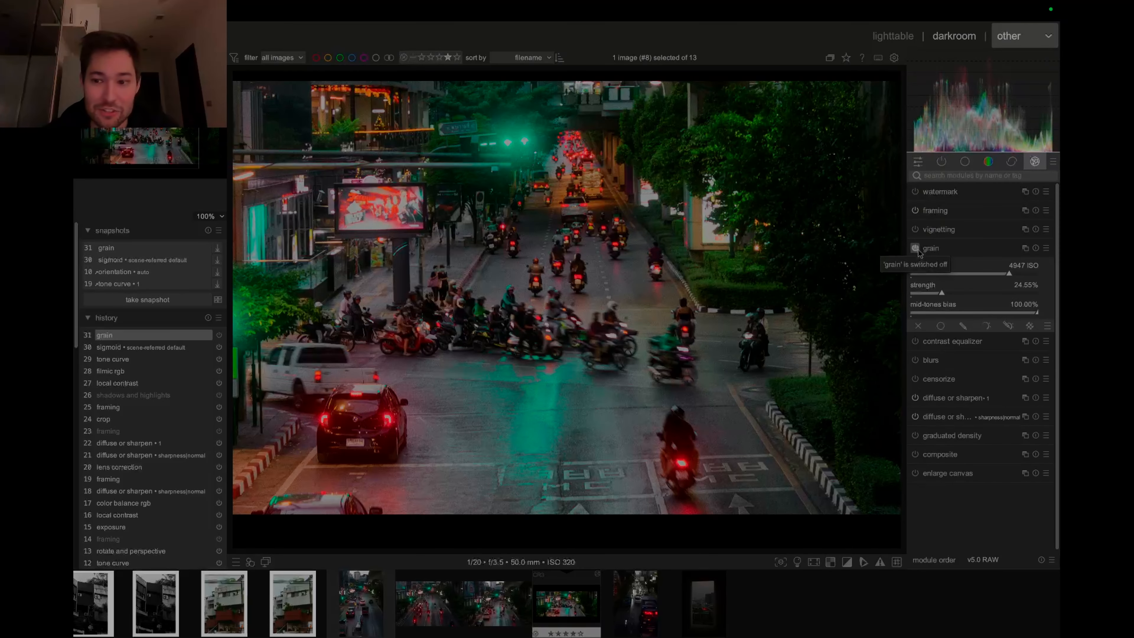
pyautogui.click(916, 249)
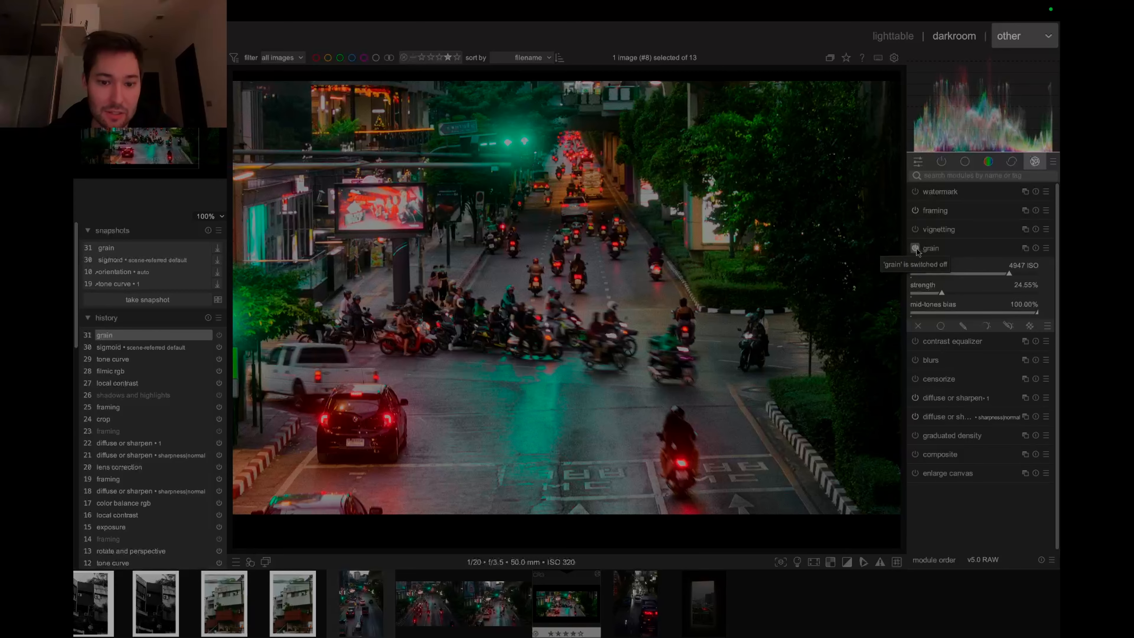
pyautogui.click(916, 249)
pyautogui.click(916, 249)
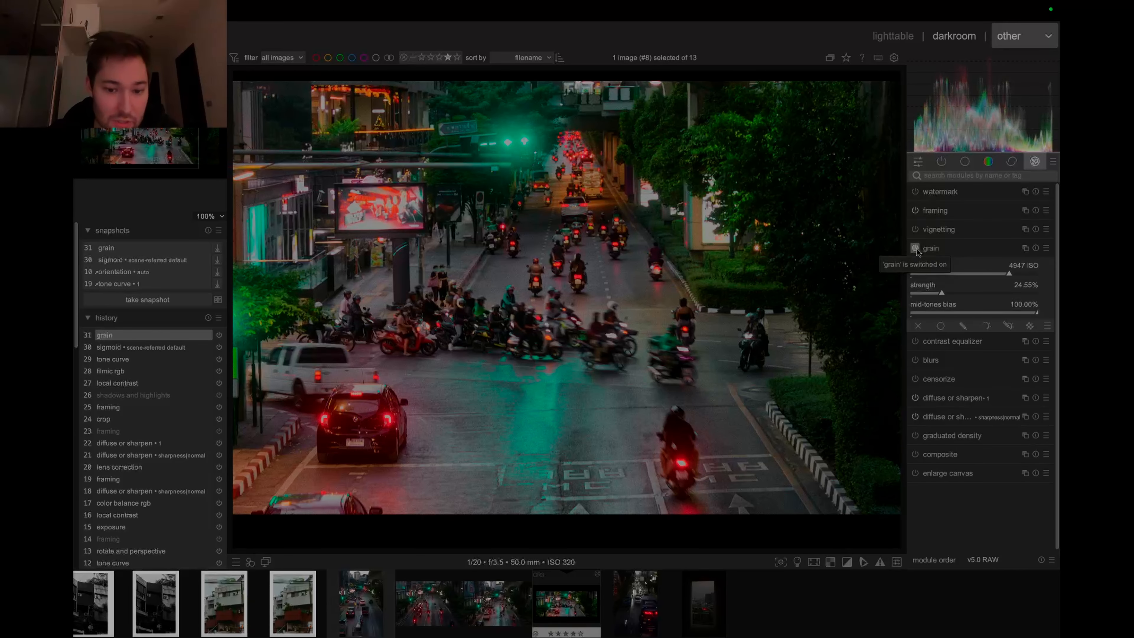
pyautogui.middleClick(643, 249)
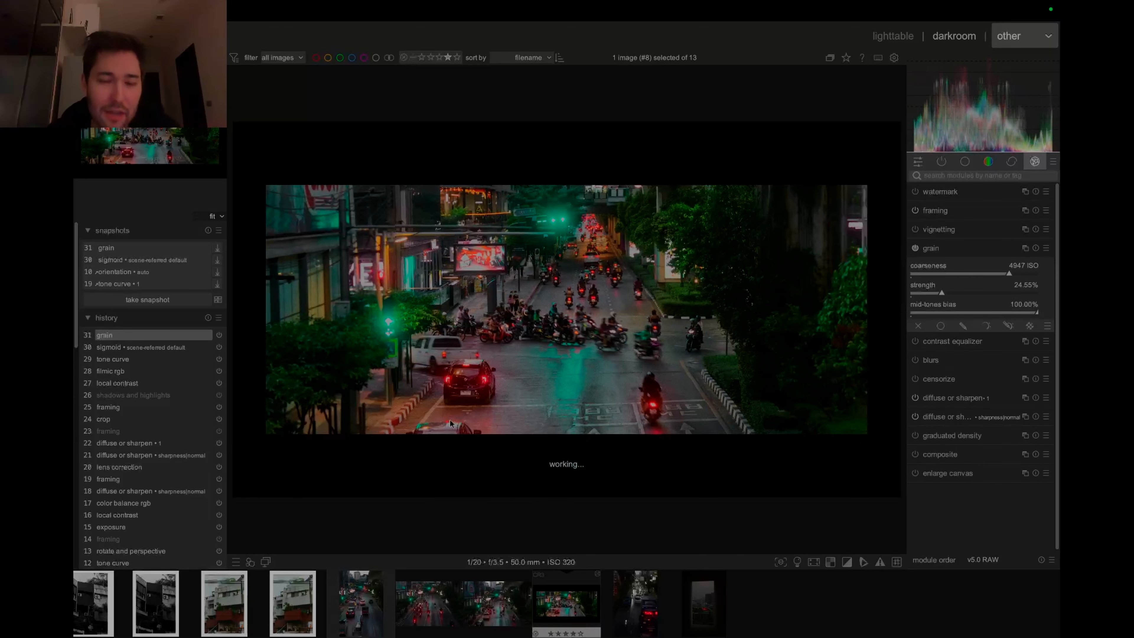
# Find the crop module, turn the panoramic crop off to restore the full intersection photo, and clear the module search
pyautogui.click(964, 175)
pyautogui.write('crop')
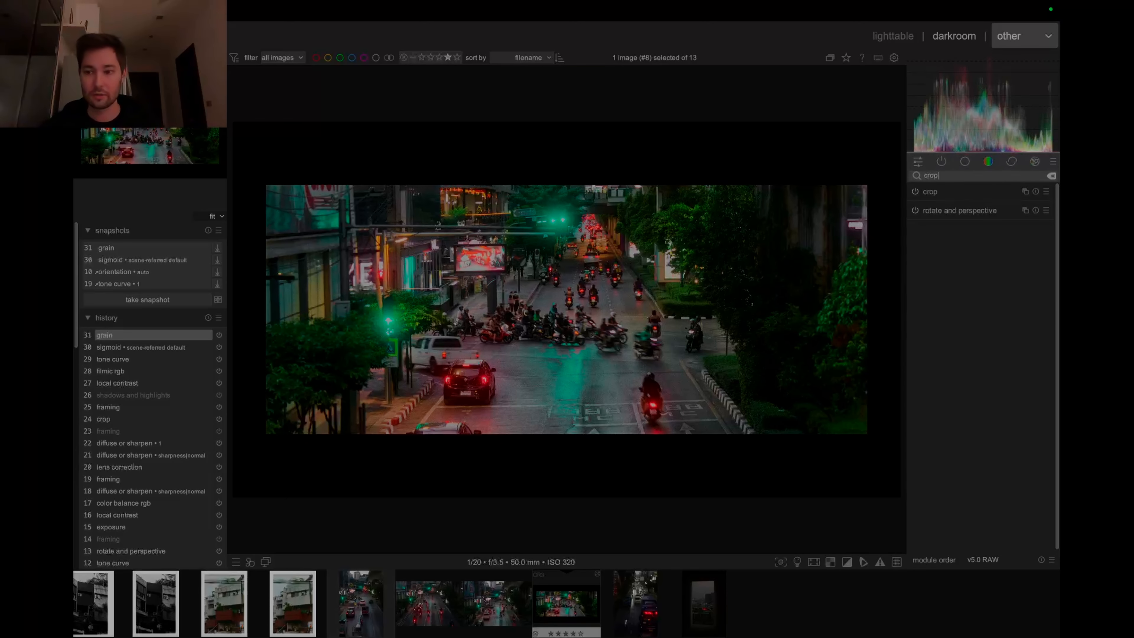
pyautogui.click(1051, 192)
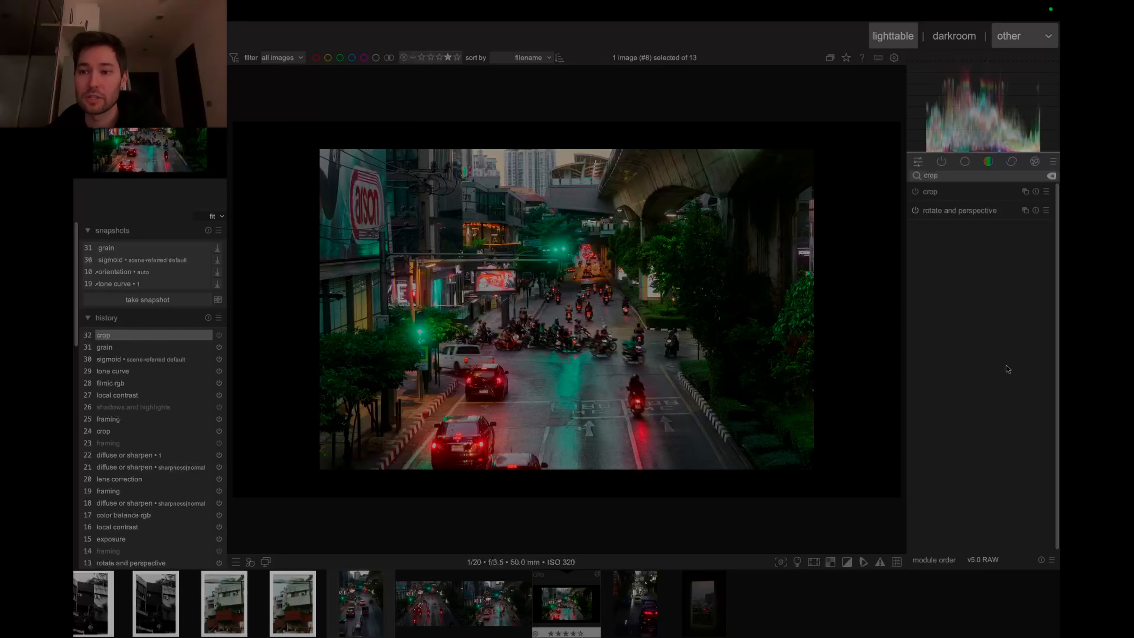
pyautogui.click(1052, 175)
# Export the intersection photo from lighttable as an 8-bit JPEG at quality 90 and reopen it in darkroom
pyautogui.click(1013, 36)
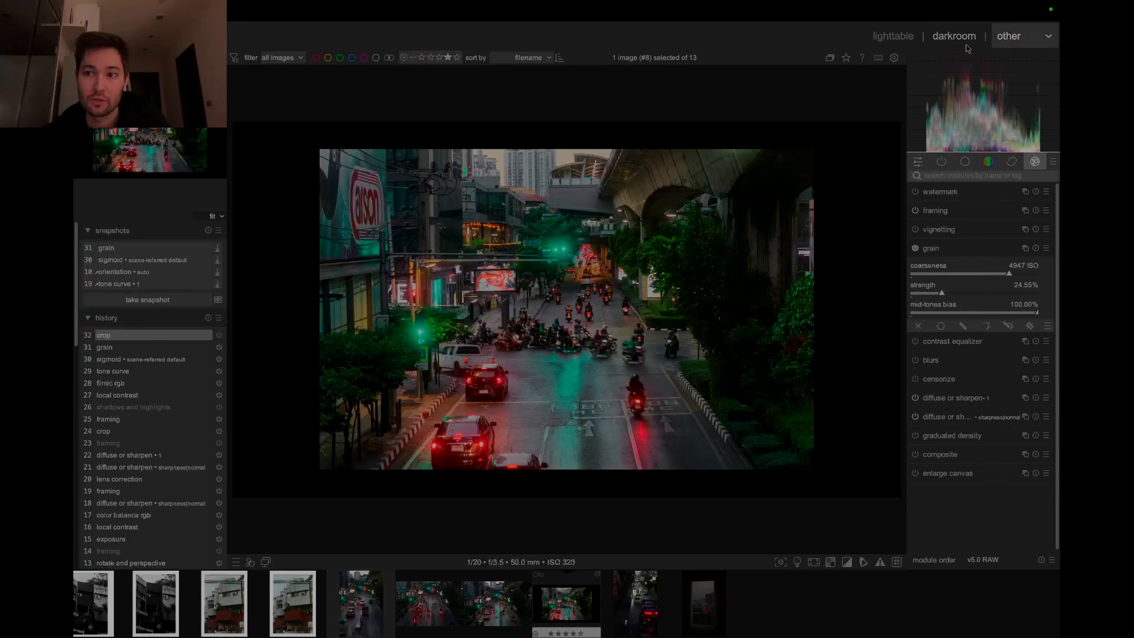
pyautogui.scroll(-10, 151, 402)
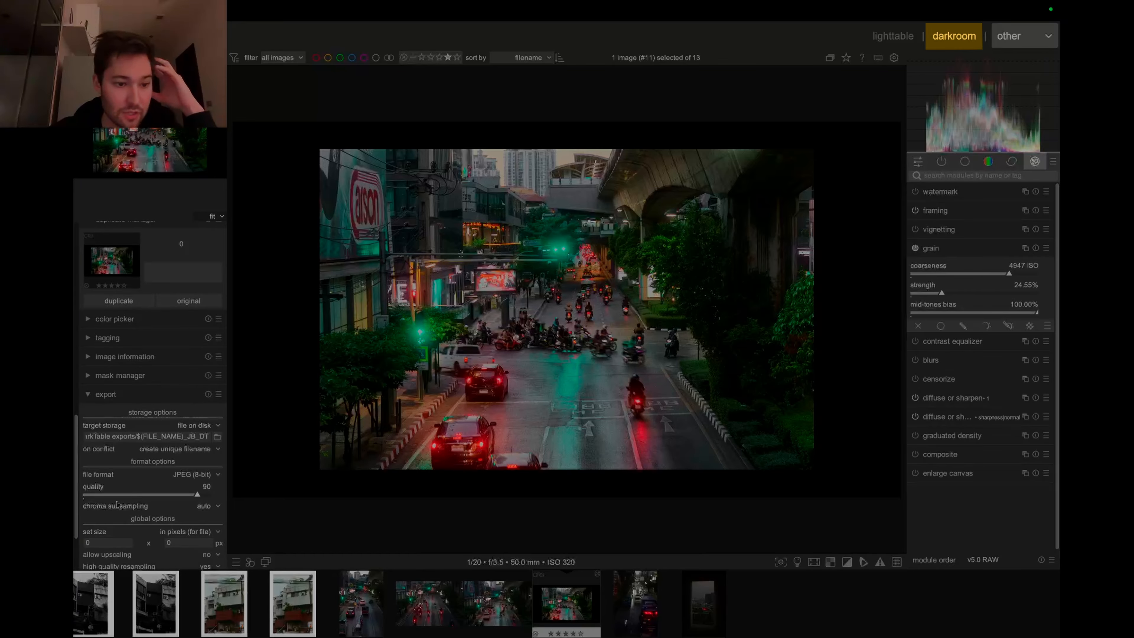
pyautogui.click(892, 40)
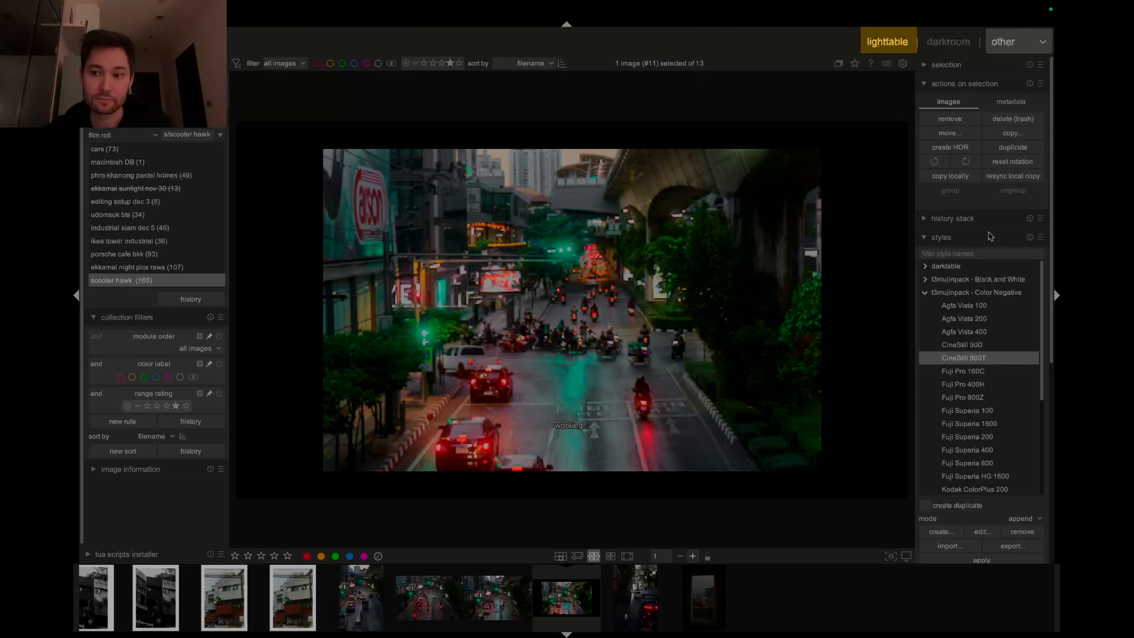
pyautogui.scroll(-10, 991, 313)
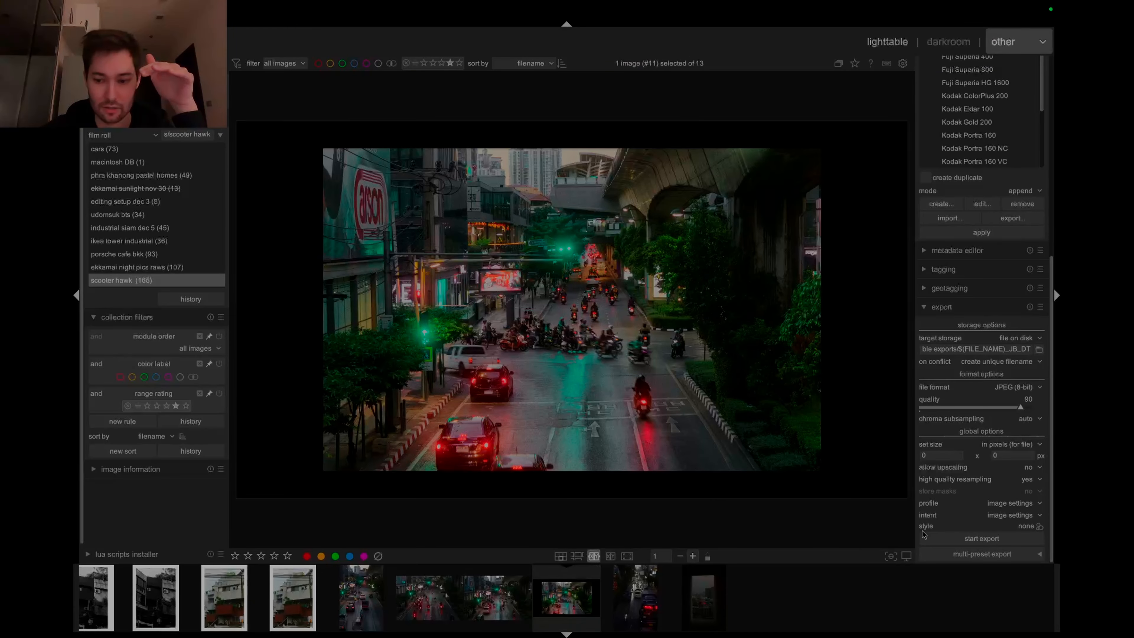
pyautogui.click(981, 538)
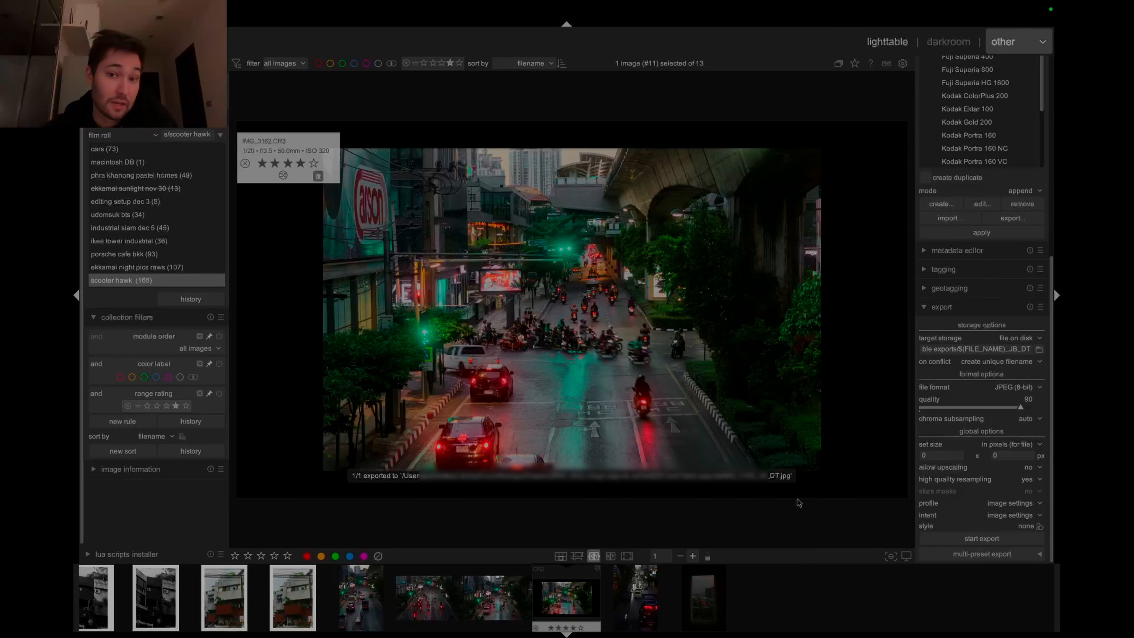
pyautogui.press('d')
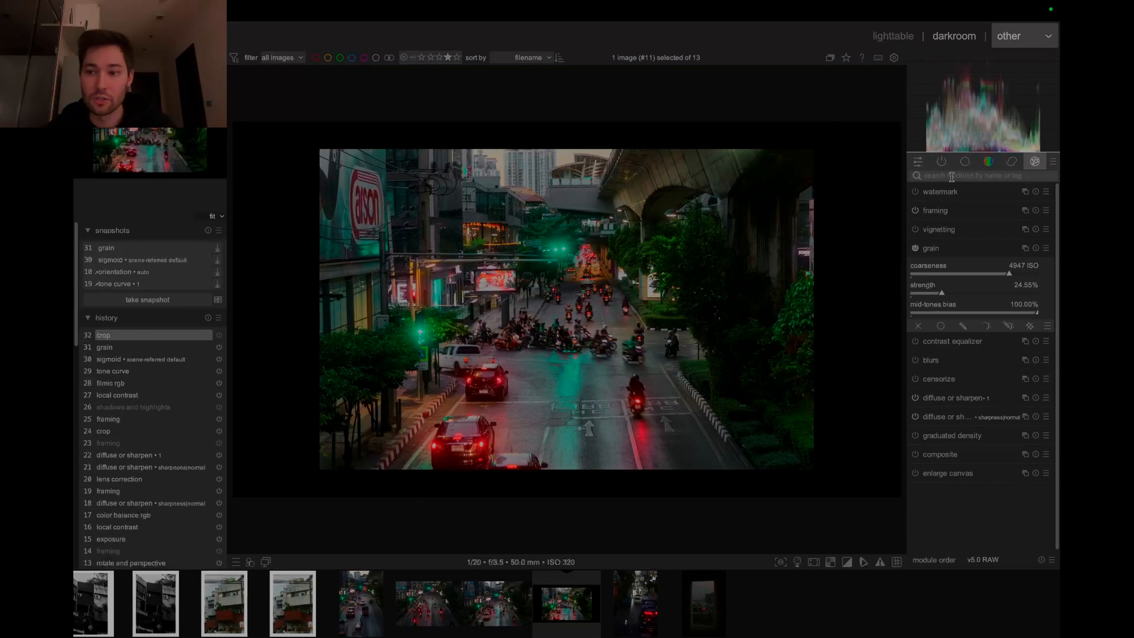
# Turn the panoramic crop back on for the intersection photo and export that version as an 8-bit JPEG at quality 90
pyautogui.click(952, 177)
pyautogui.write('crop')
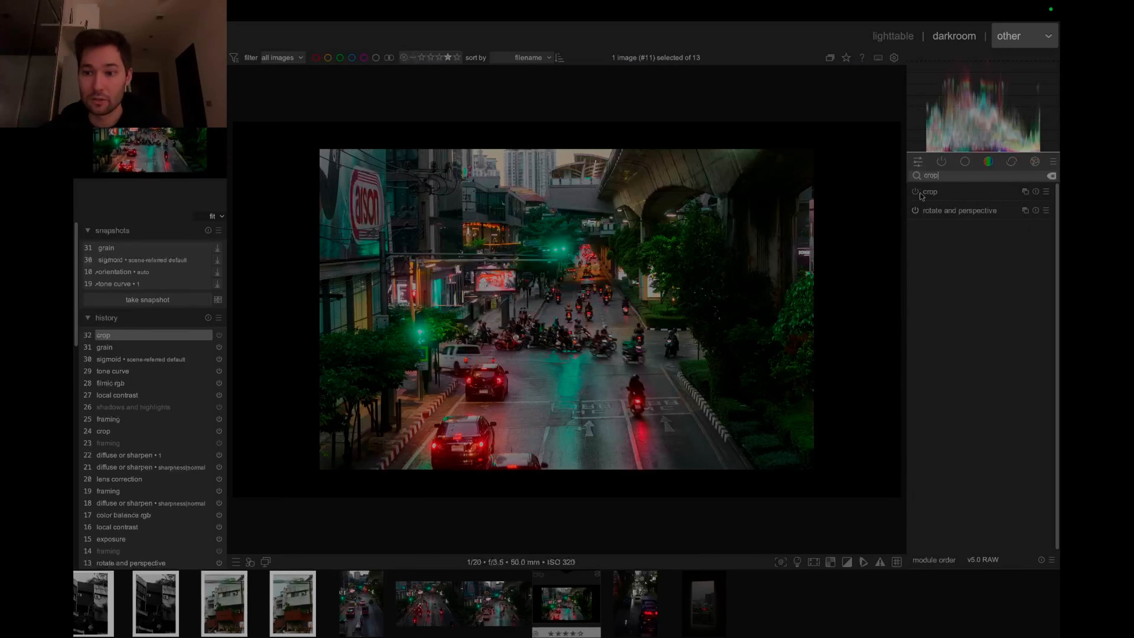
pyautogui.click(916, 192)
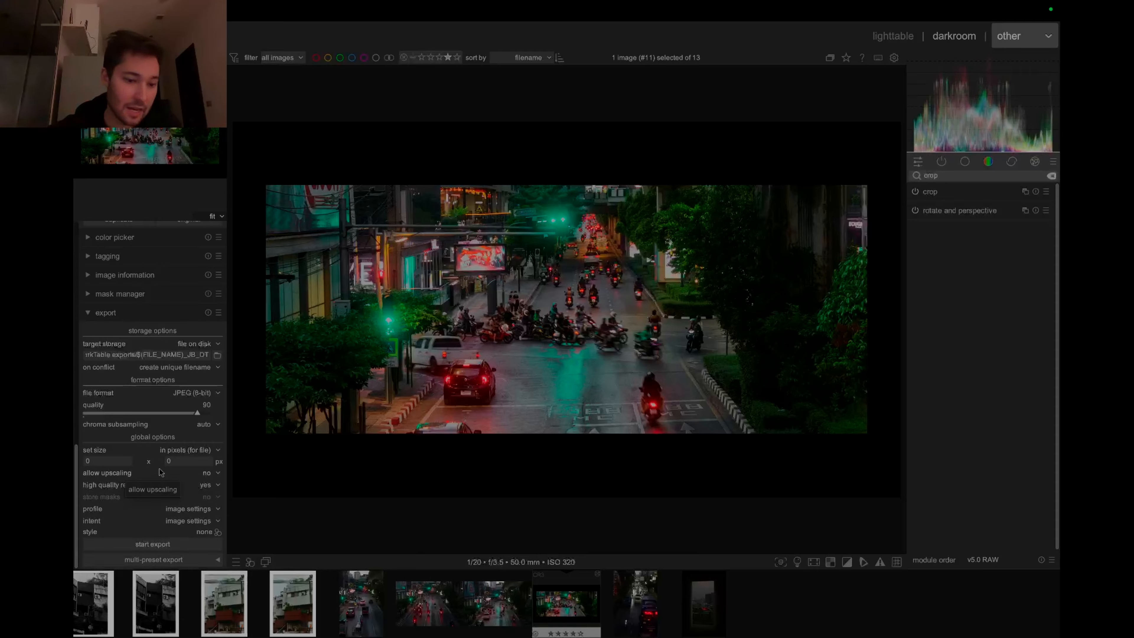
pyautogui.click(168, 545)
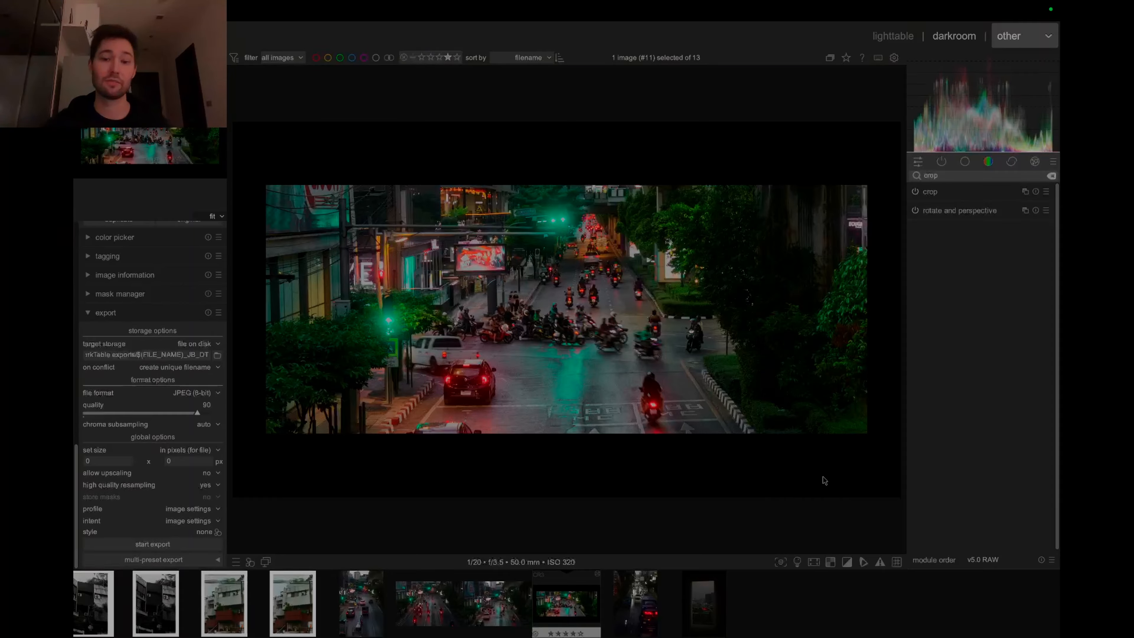
pyautogui.hotkey('ctrl', 'e')
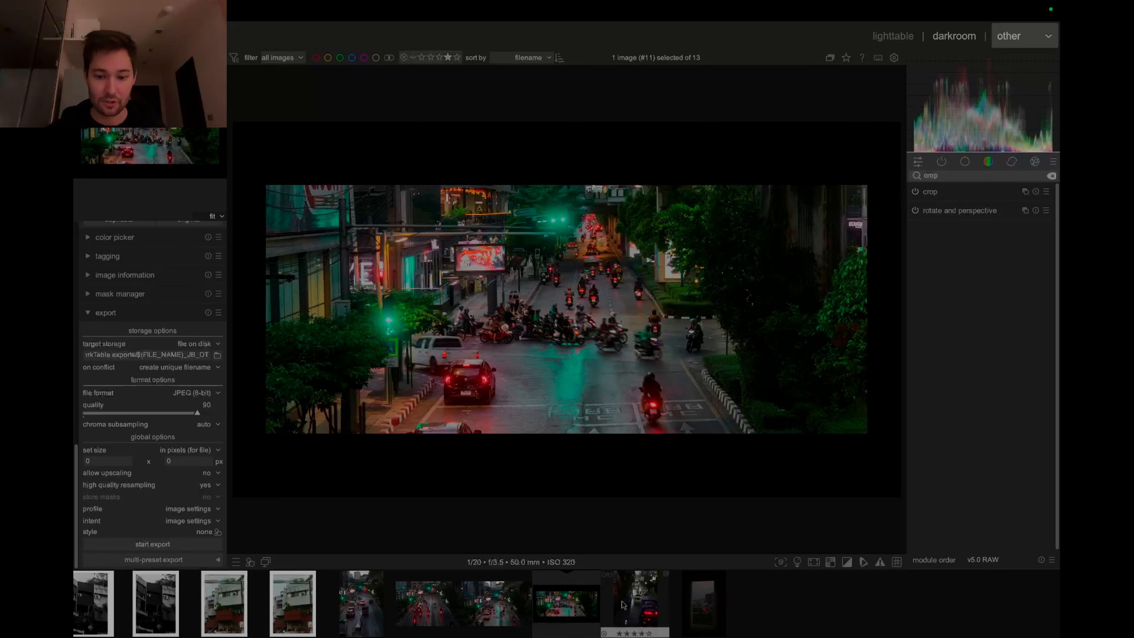
# Open the street traffic photo with the bus in darkroom, find the crop module and remove the square crop
pyautogui.click(639, 605)
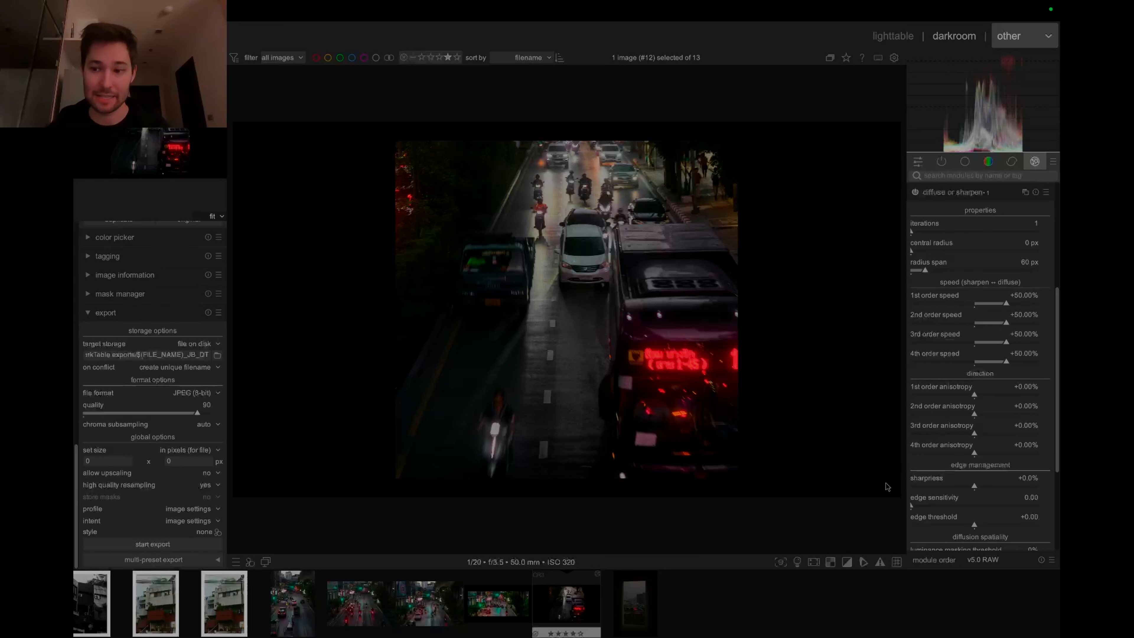
pyautogui.click(960, 176)
pyautogui.write('crop')
pyautogui.click(929, 192)
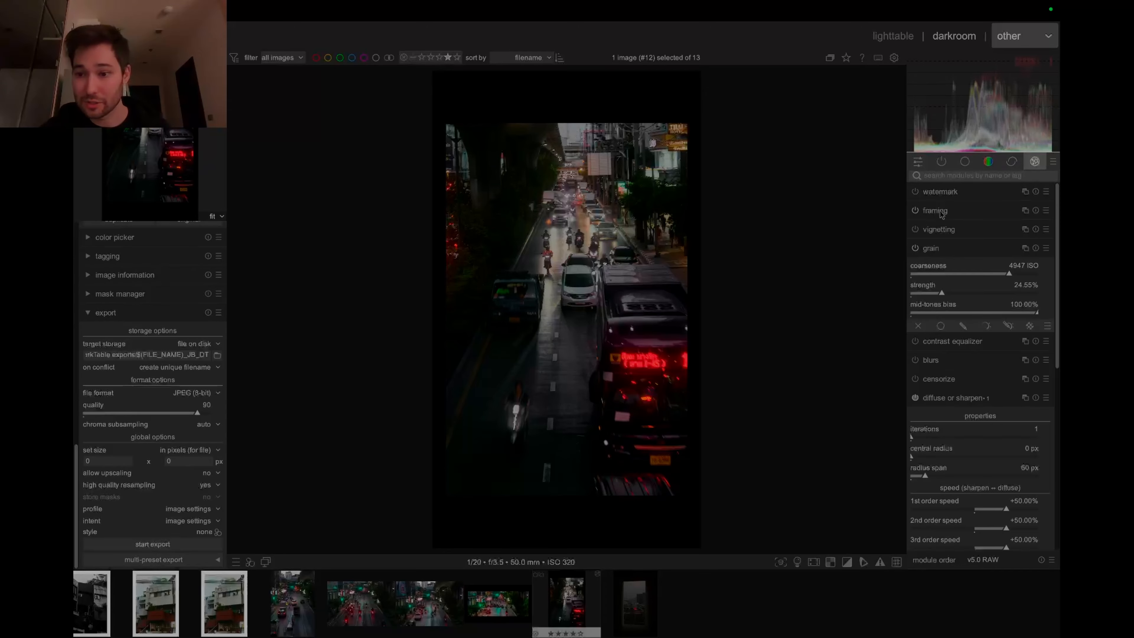
# Set the black frame's aspect to 5:4 (8x10) on the bus traffic photo
pyautogui.click(941, 212)
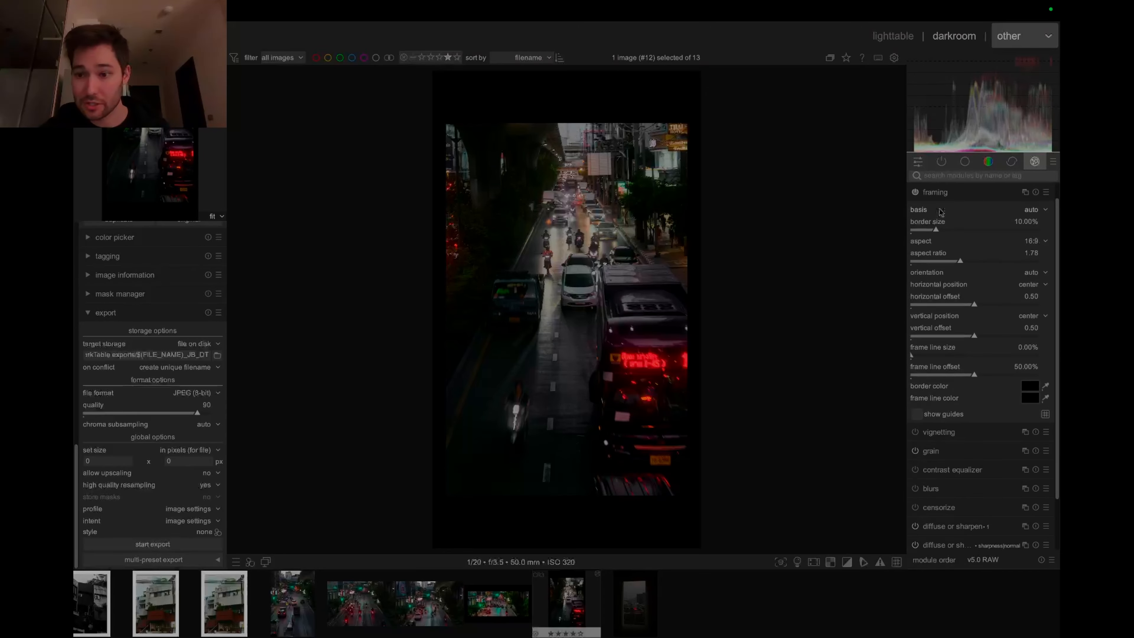
pyautogui.click(1033, 241)
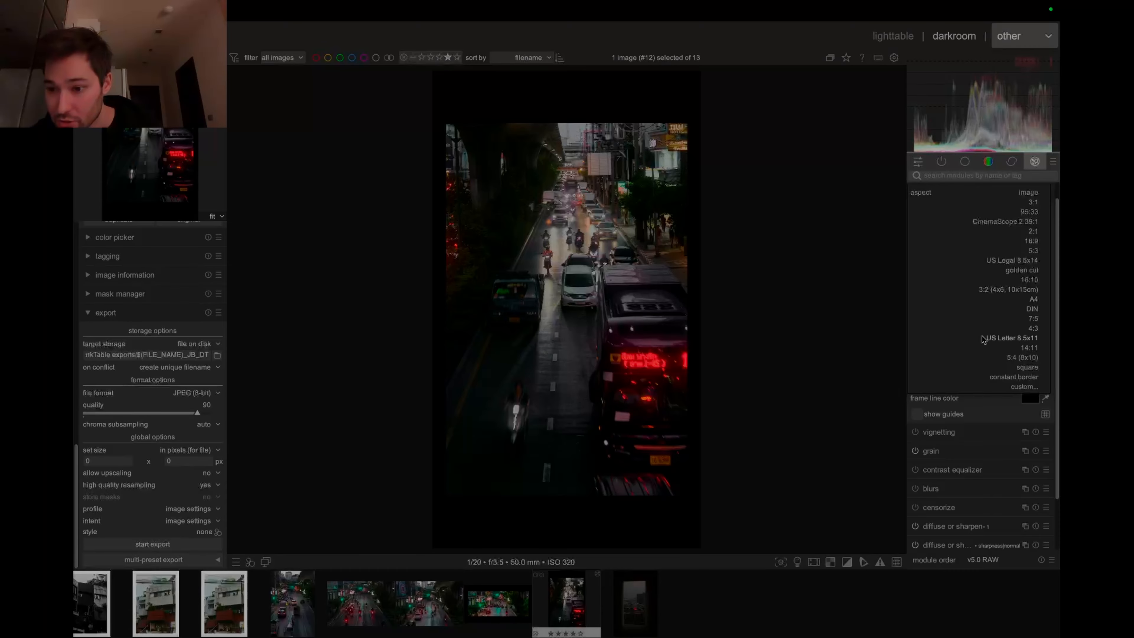
pyautogui.click(1019, 359)
# Find the denoise modules and enable denoise (profiled) on the bus traffic photo
pyautogui.click(960, 175)
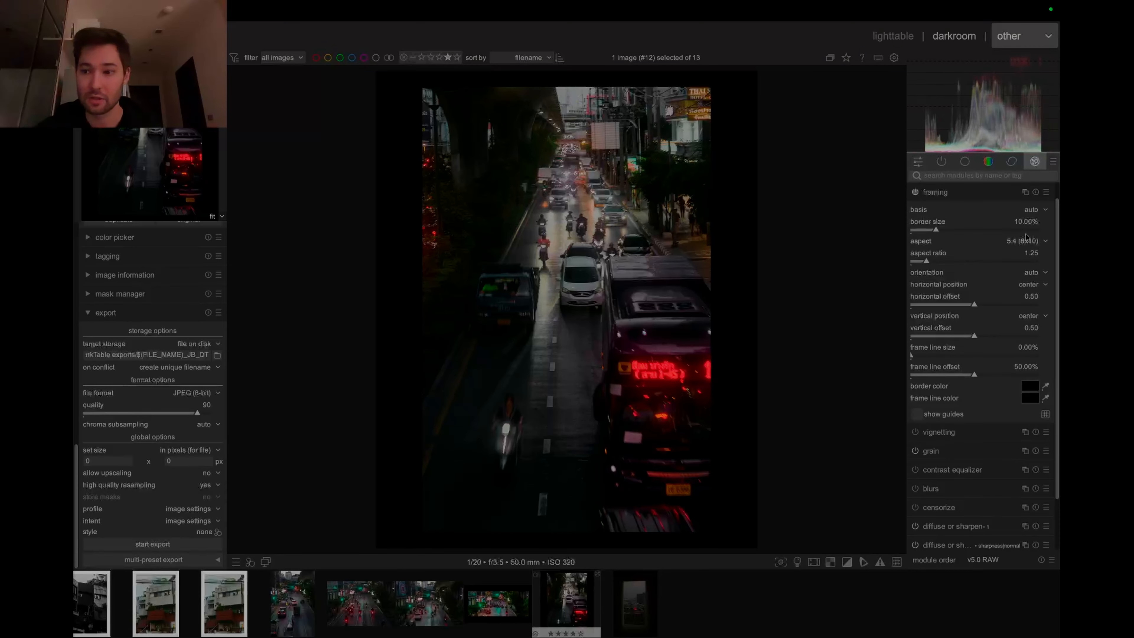
pyautogui.write('denoise')
pyautogui.click(922, 266)
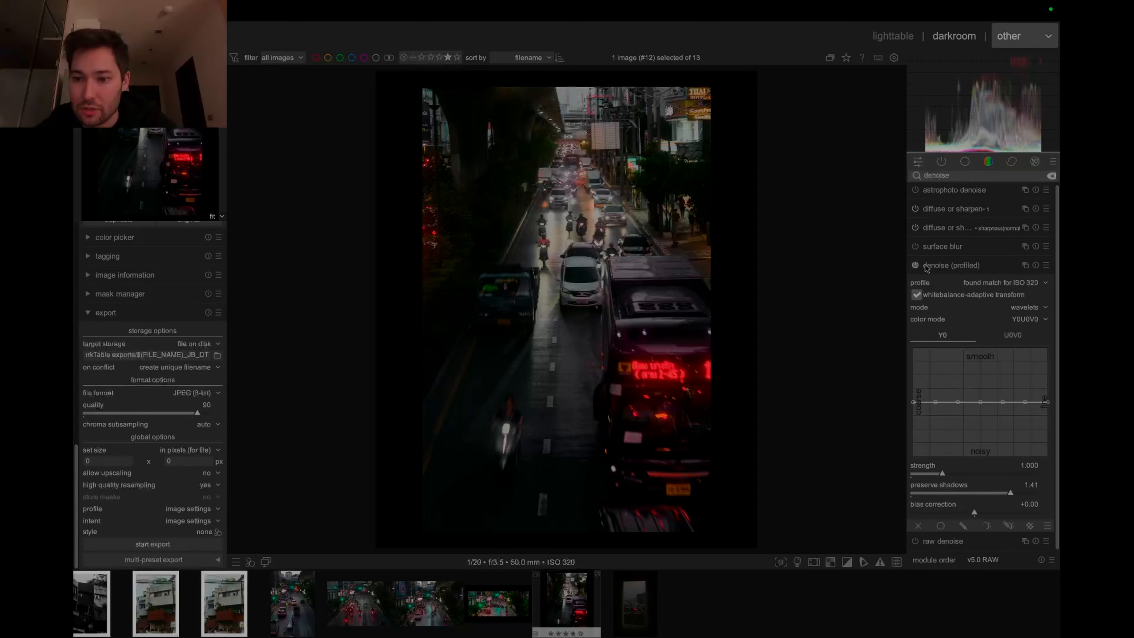
pyautogui.click(939, 267)
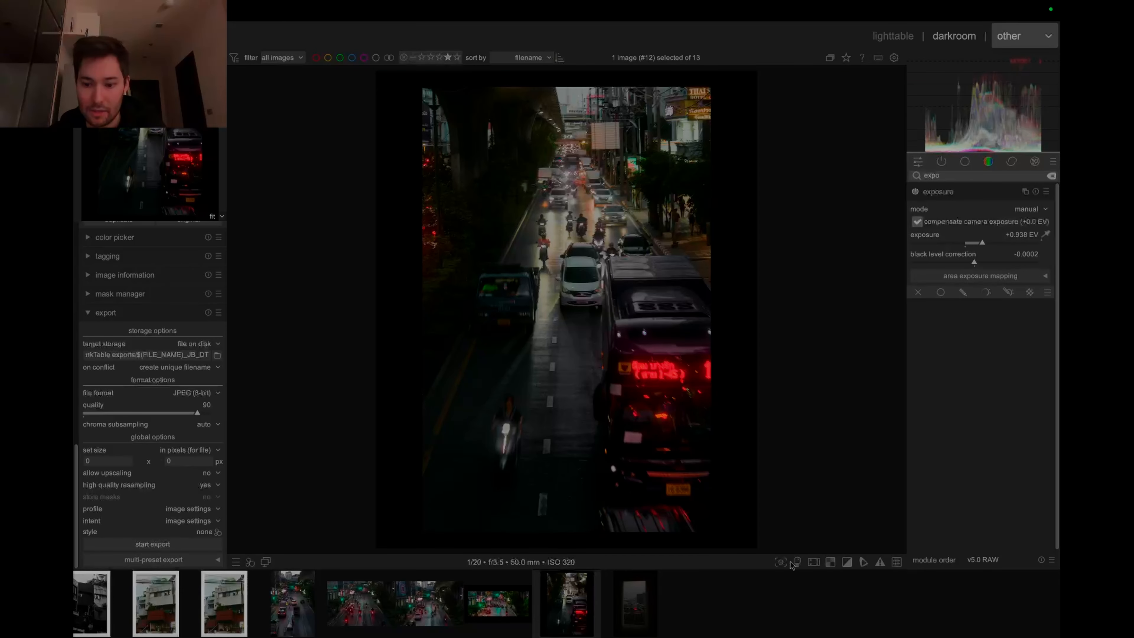
# Set the bus photo's exposure to +1.594 EV in color assessment view, and adjust its local contrast detail to 118%
pyautogui.click(798, 563)
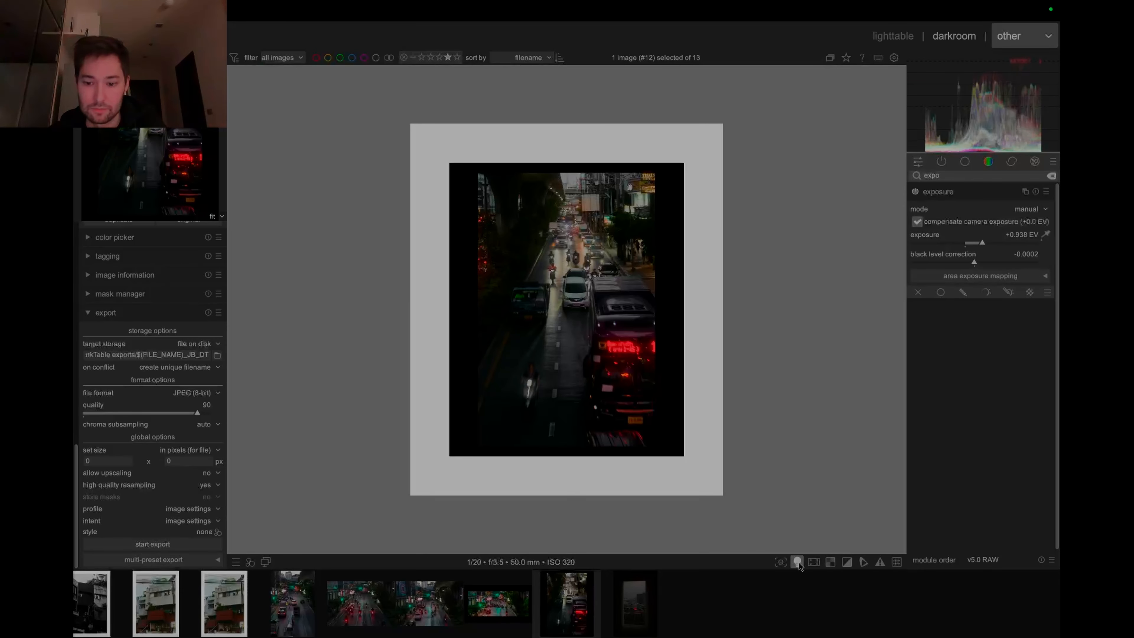
pyautogui.moveTo(988, 246); pyautogui.dragTo(1001, 249)
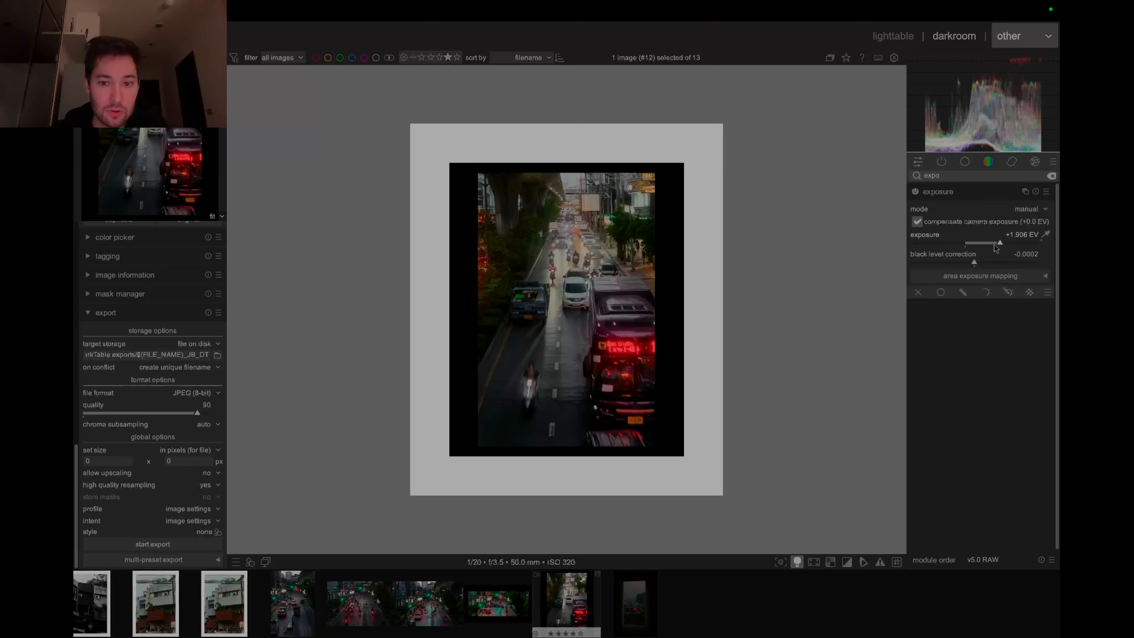
pyautogui.moveTo(1005, 245); pyautogui.dragTo(995, 246)
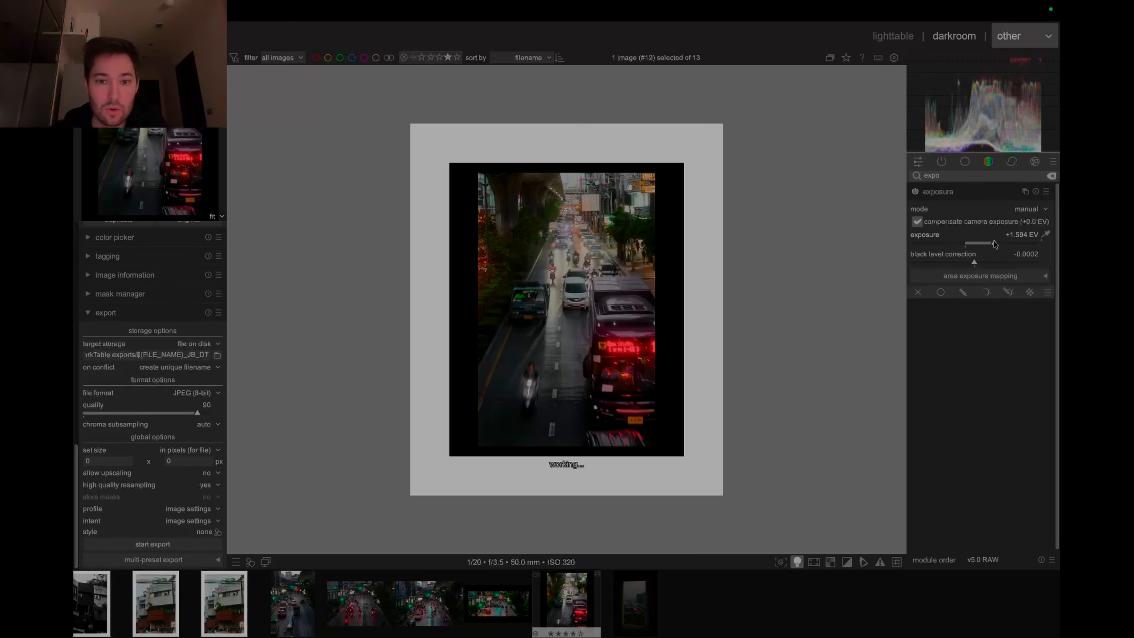
pyautogui.click(797, 561)
pyautogui.click(965, 161)
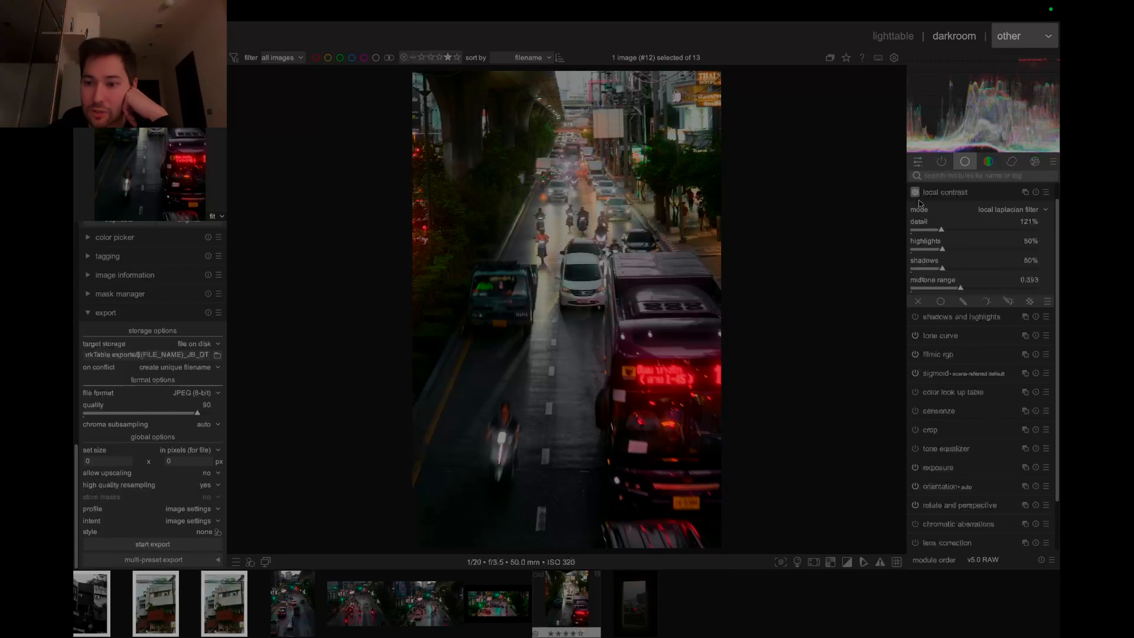
pyautogui.moveTo(941, 229); pyautogui.dragTo(941, 230)
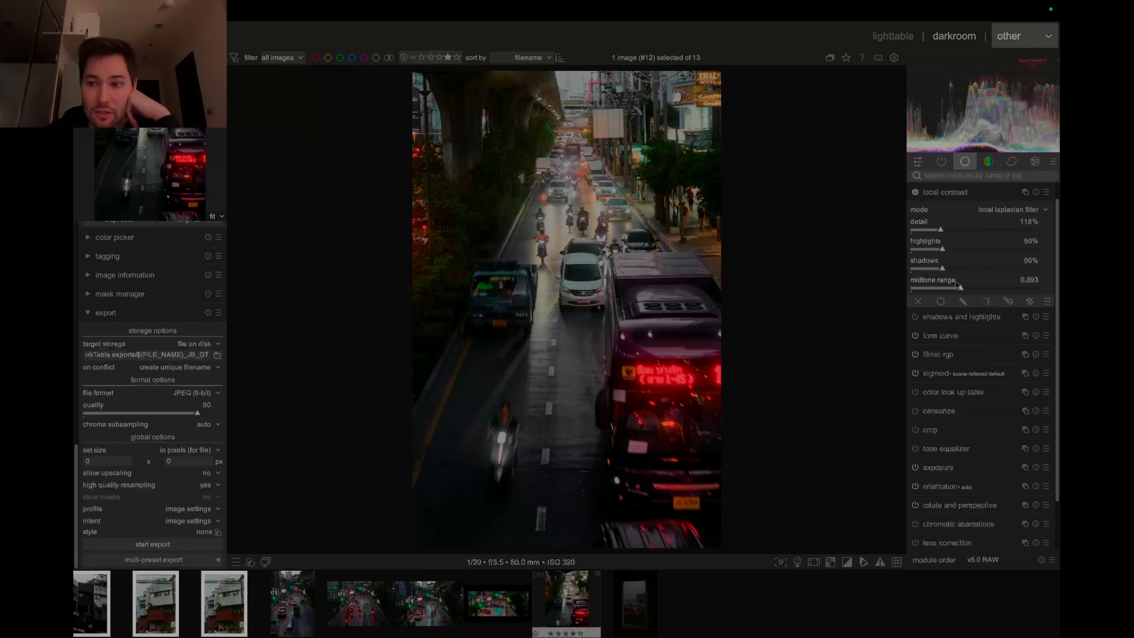
# Look through the Color Negative film styles in lighttable for the bus traffic photo
pyautogui.press('l')
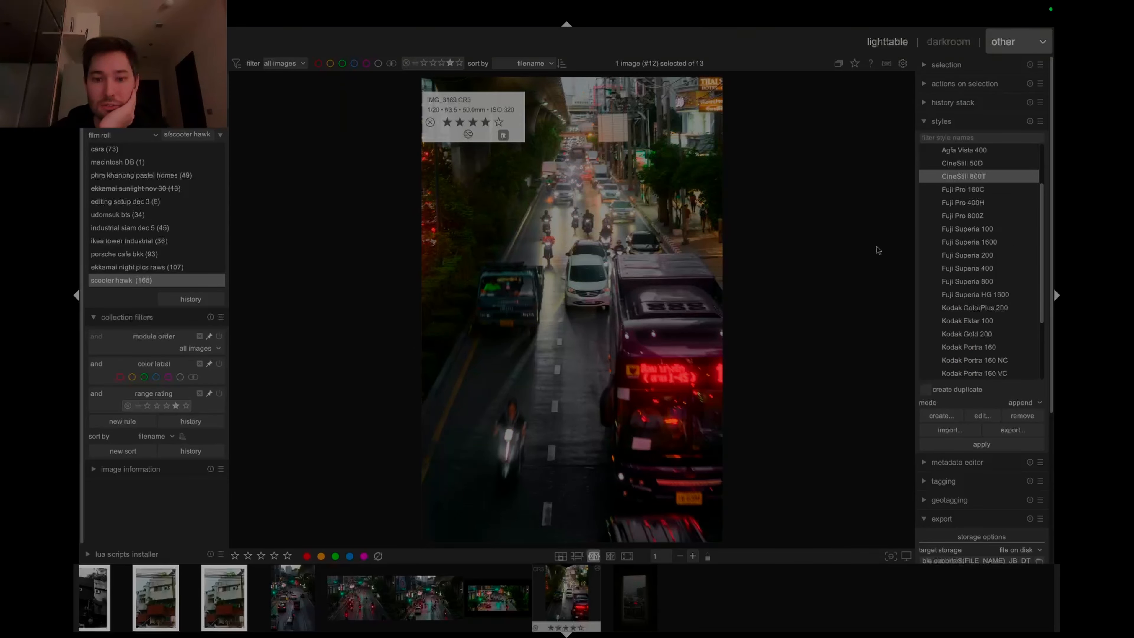
pyautogui.scroll(-5, 940, 257)
pyautogui.scroll(6, 940, 257)
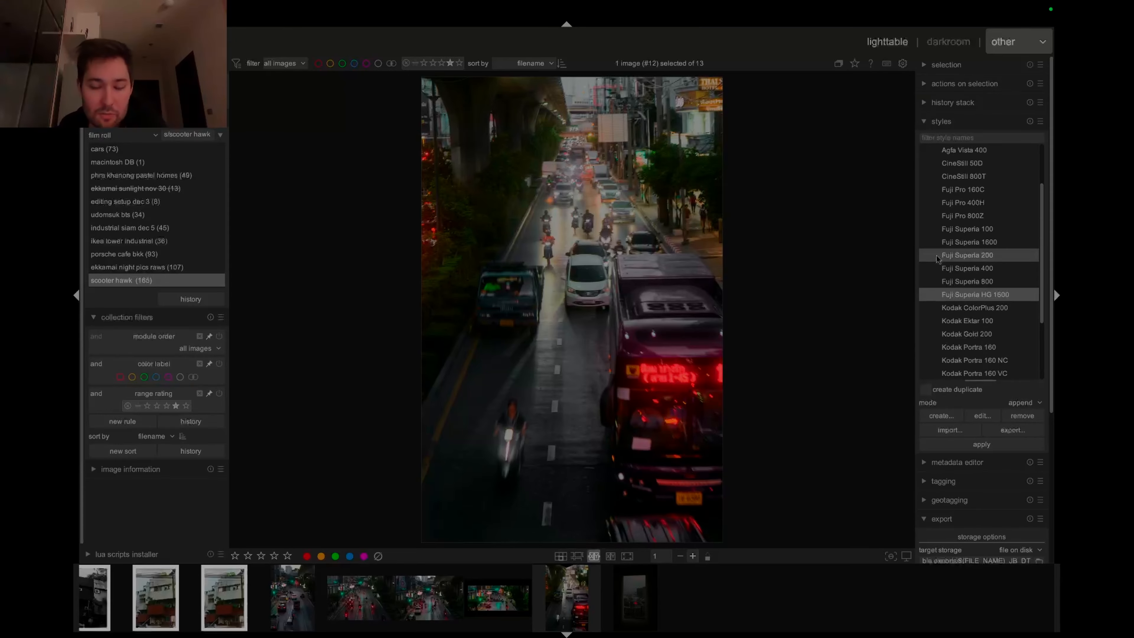
pyautogui.scroll(-8, 943, 259)
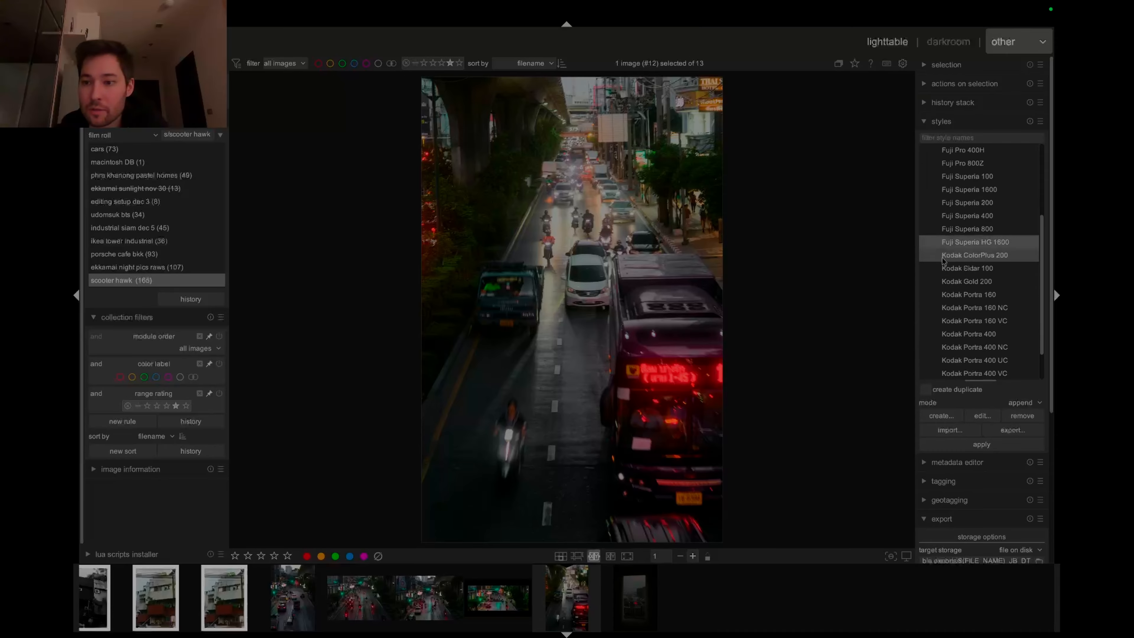
pyautogui.scroll(4, 943, 251)
pyautogui.scroll(2, 844, 258)
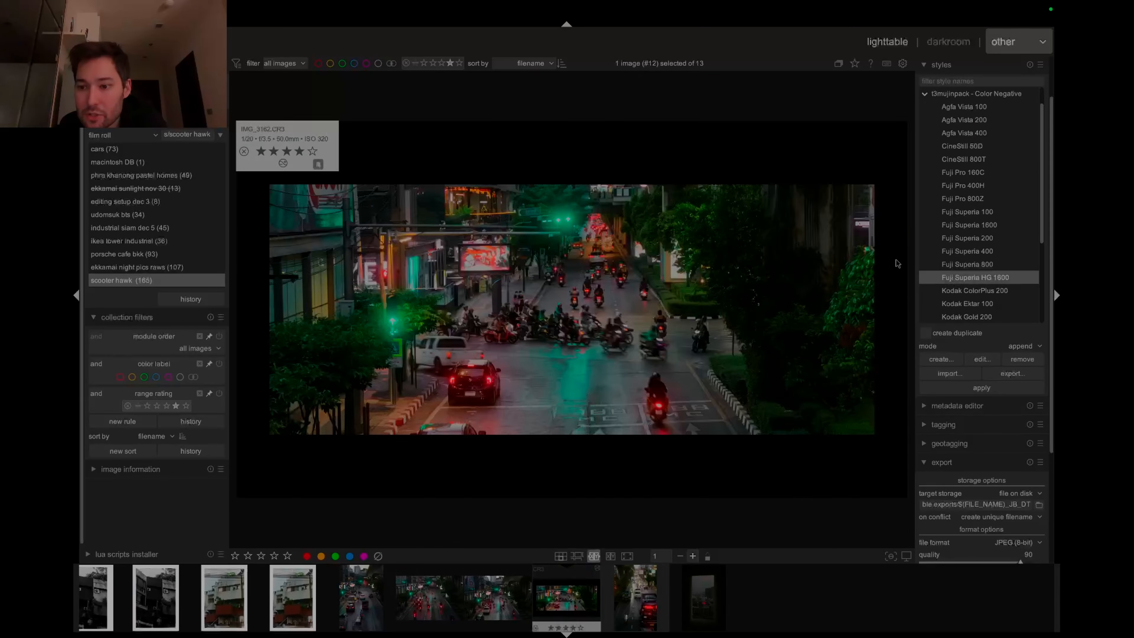
pyautogui.scroll(-2, 844, 258)
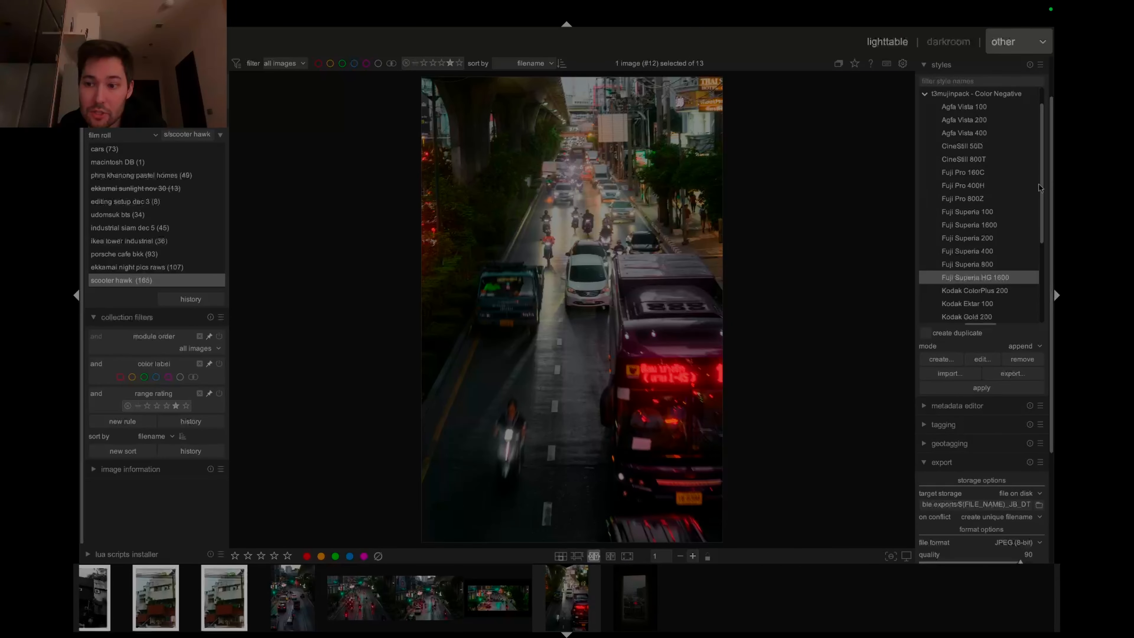
pyautogui.moveTo(1041, 186); pyautogui.dragTo(1035, 268)
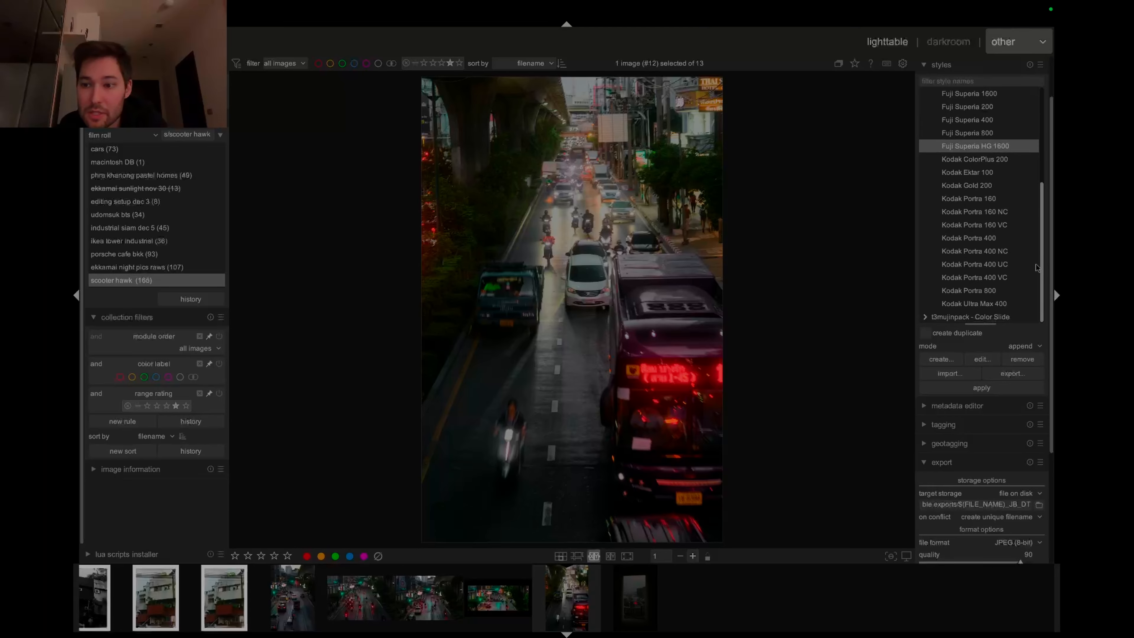
pyautogui.scroll(5, 1036, 267)
# Apply the black and white Fuji Neopan 1600 style to the dark window cityscape photo and open it in darkroom
pyautogui.click(642, 599)
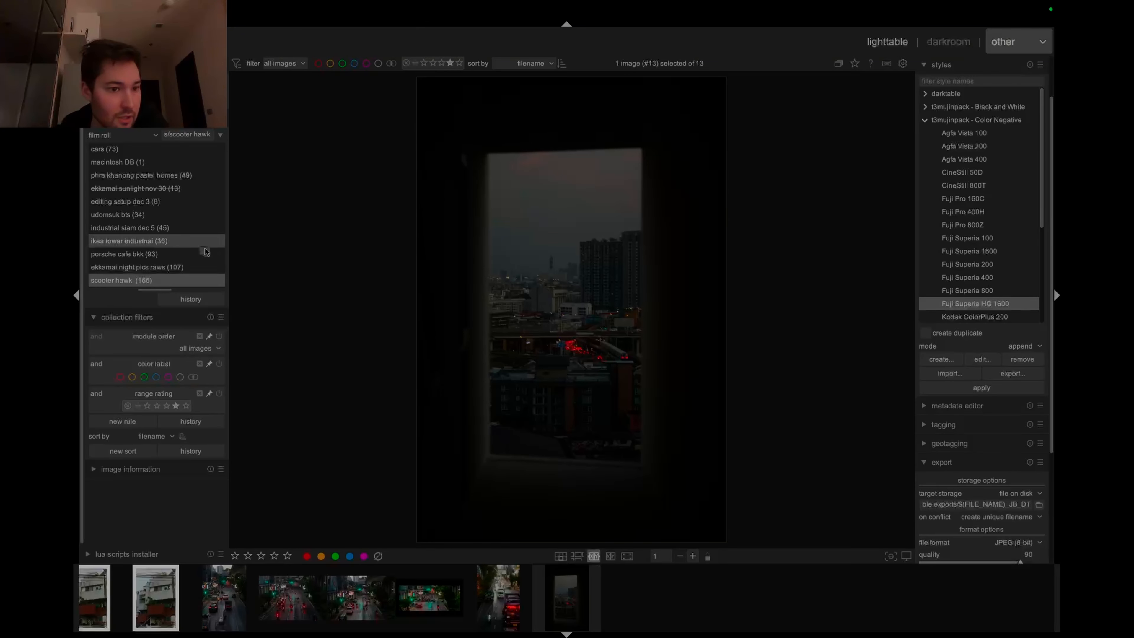
pyautogui.press('d')
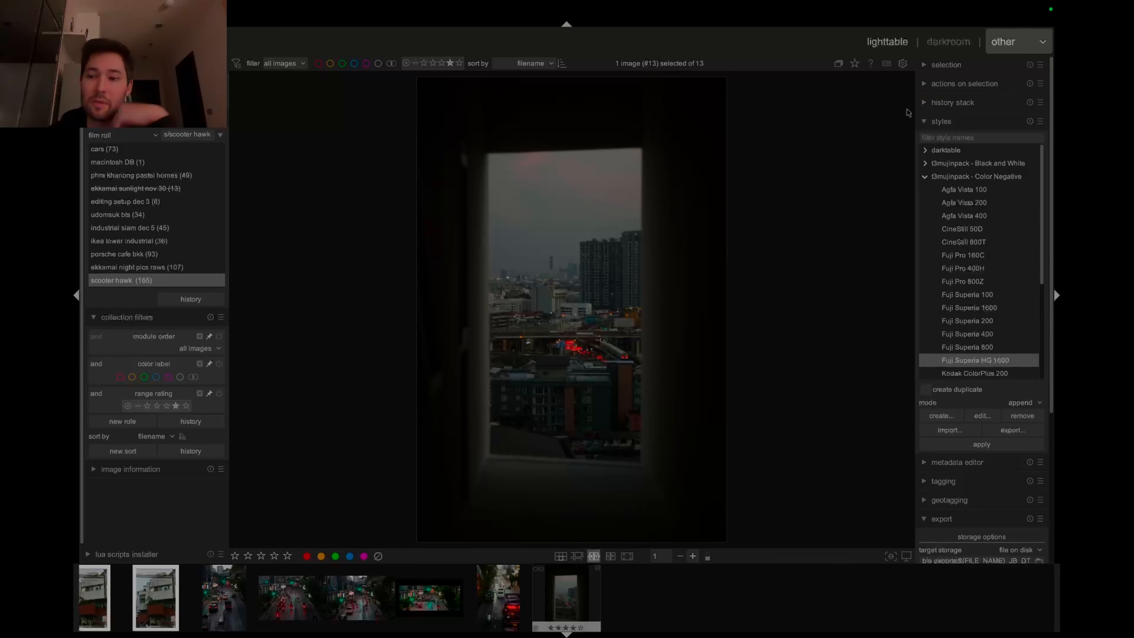
pyautogui.click(925, 165)
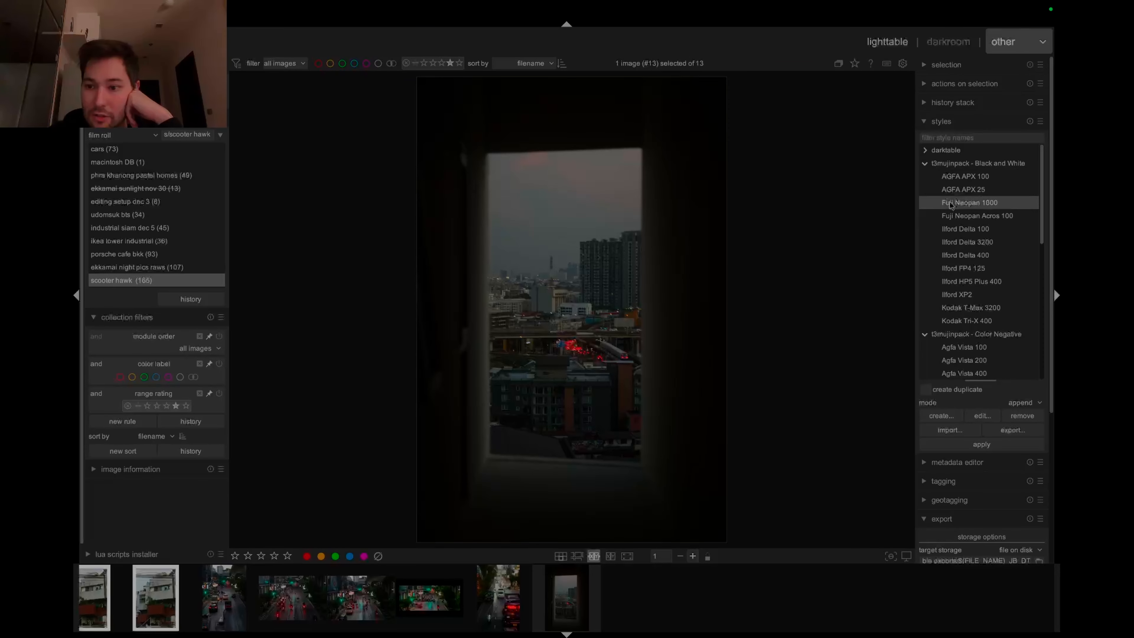
pyautogui.doubleClick(970, 203)
pyautogui.press('d')
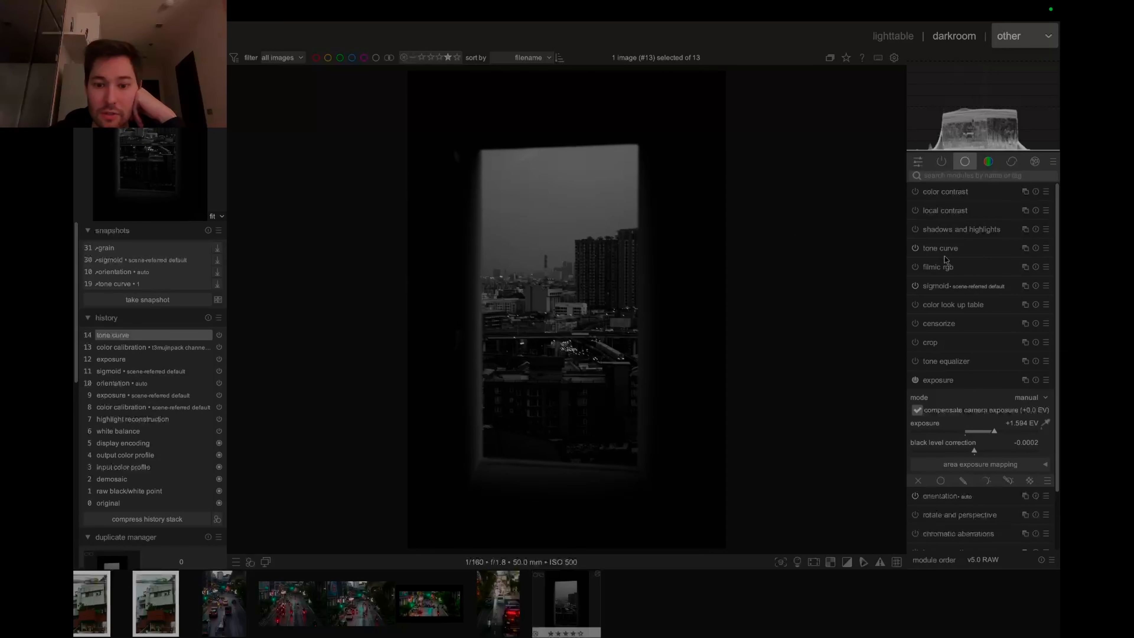
# Enable shadows and highlights on the window photo and set its highlights to about -11.61
pyautogui.click(958, 231)
pyautogui.click(915, 192)
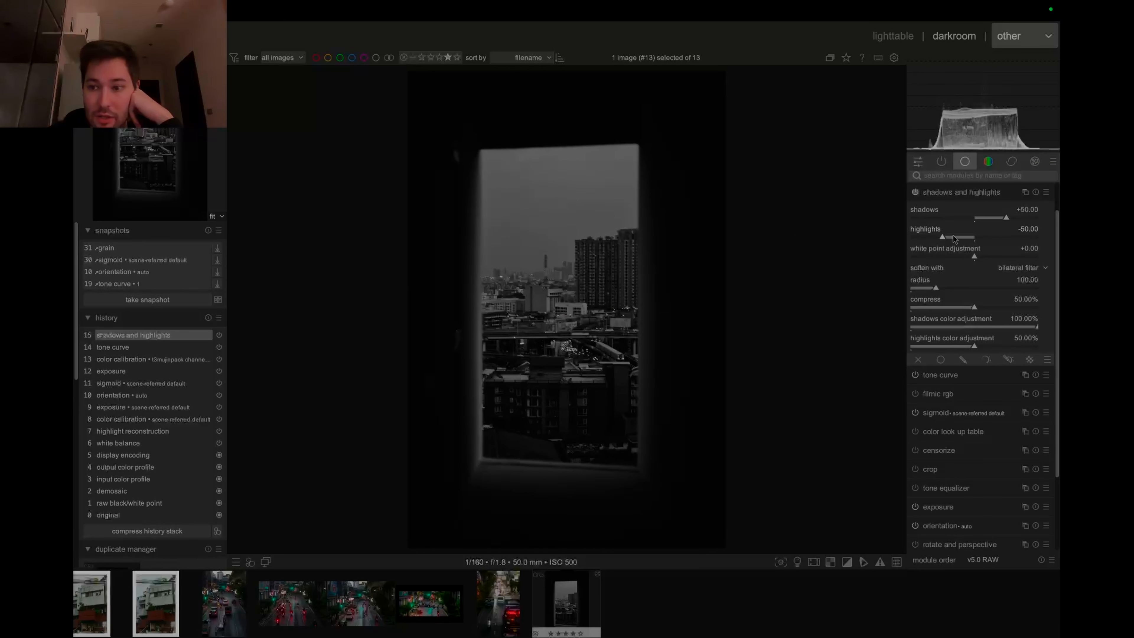
pyautogui.moveTo(955, 237); pyautogui.dragTo(963, 239)
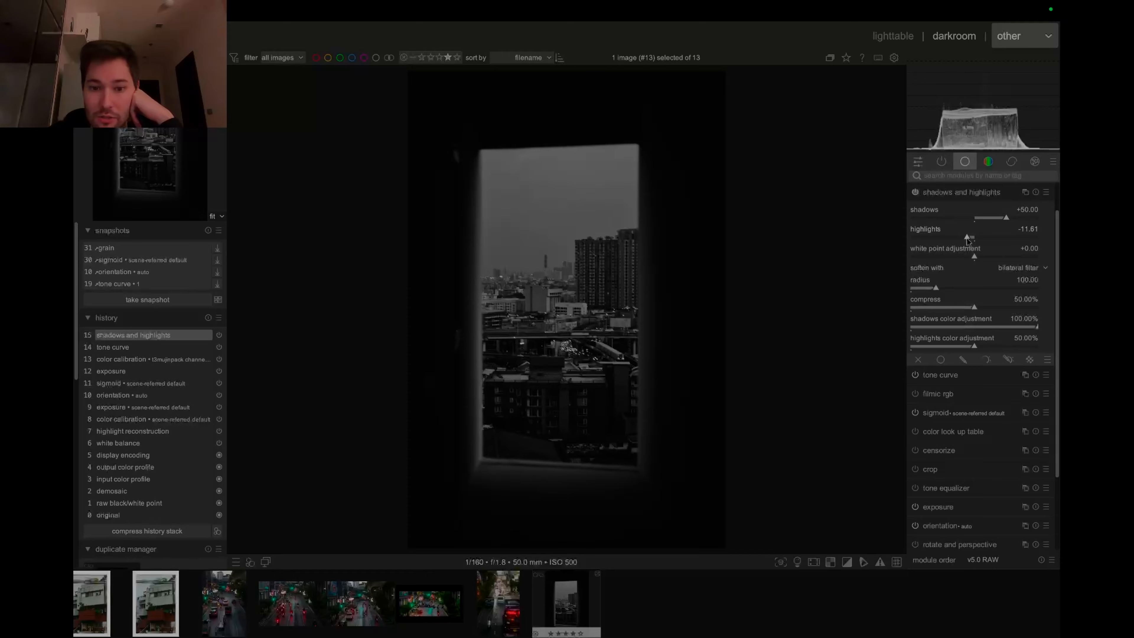
pyautogui.click(915, 210)
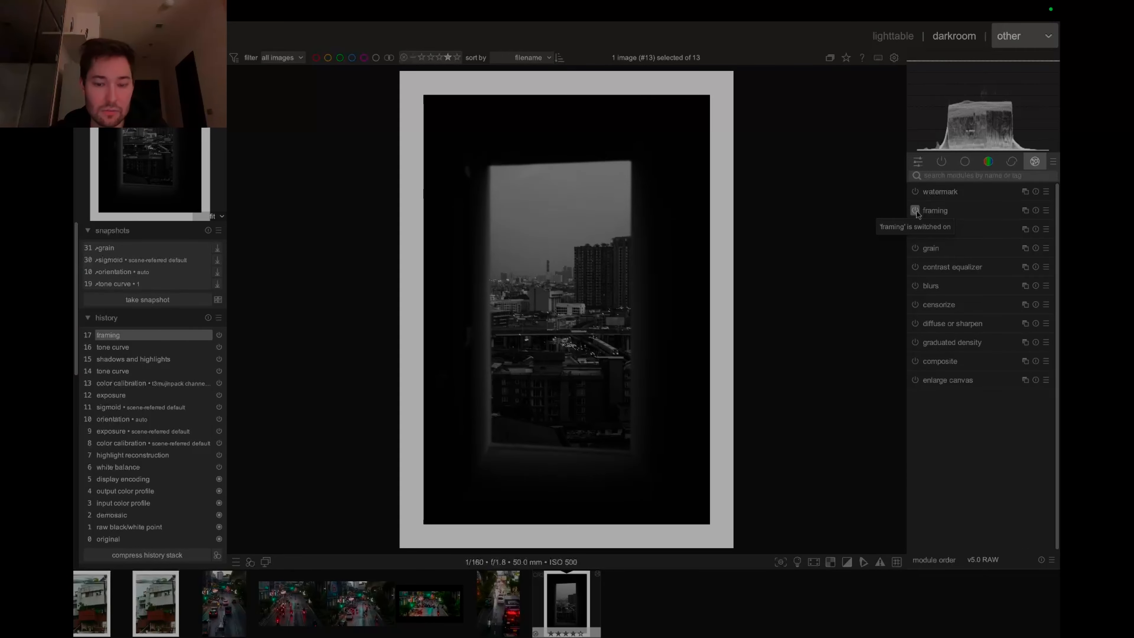
pyautogui.click(915, 211)
pyautogui.click(915, 211)
pyautogui.click(915, 211)
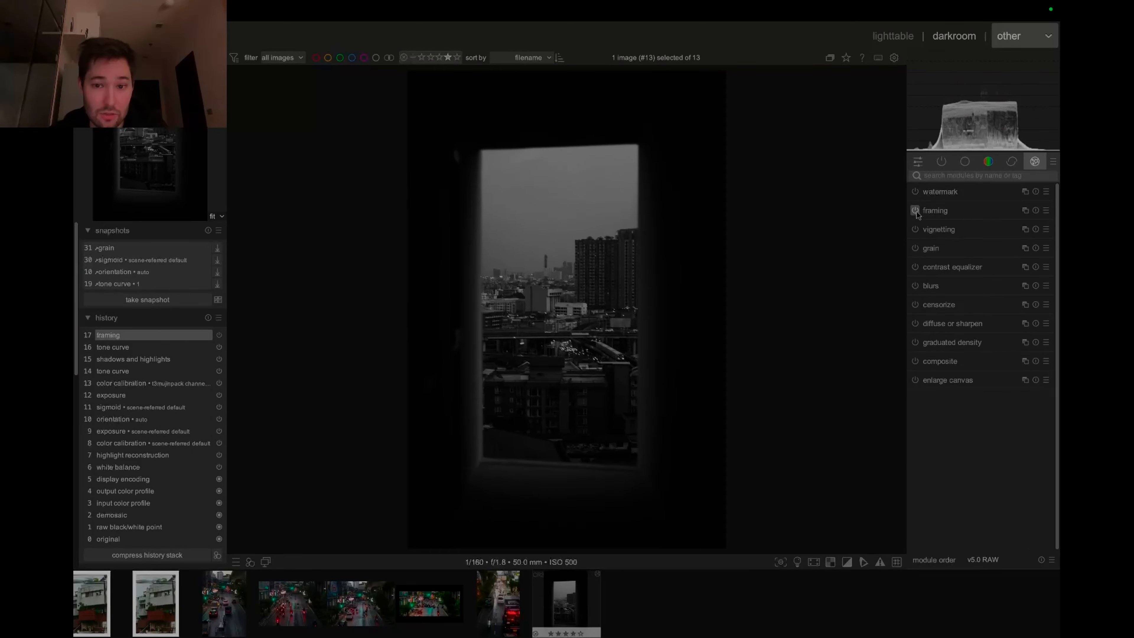
# Find the crop module and crop the window photo to a tighter portrait frame of about 4:5 proportions
pyautogui.click(950, 175)
pyautogui.write('crop')
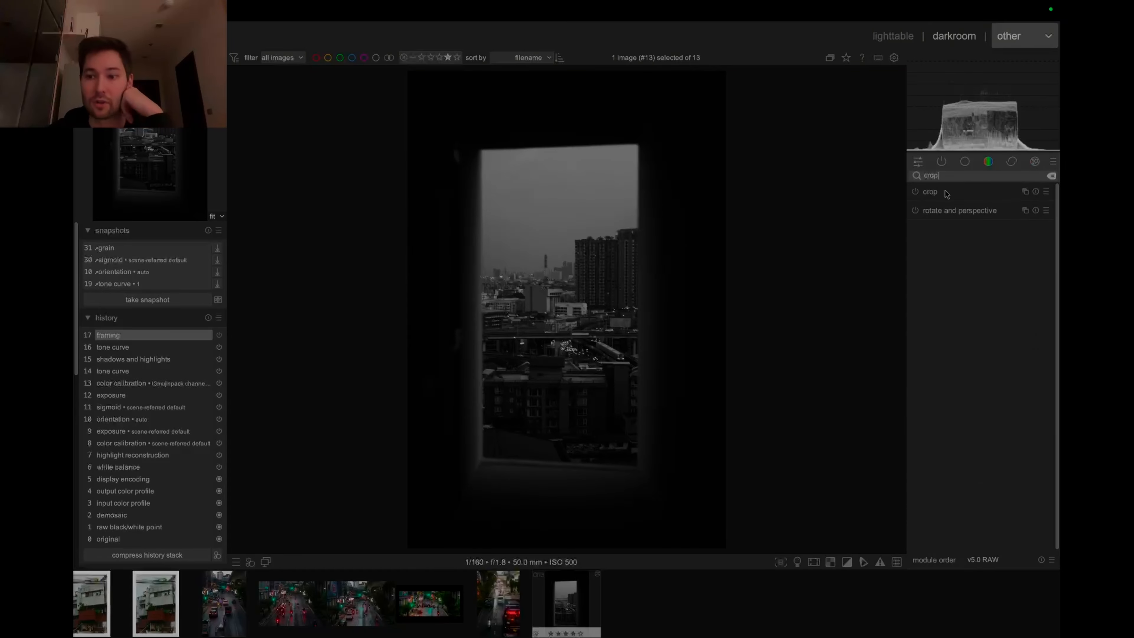
pyautogui.click(946, 195)
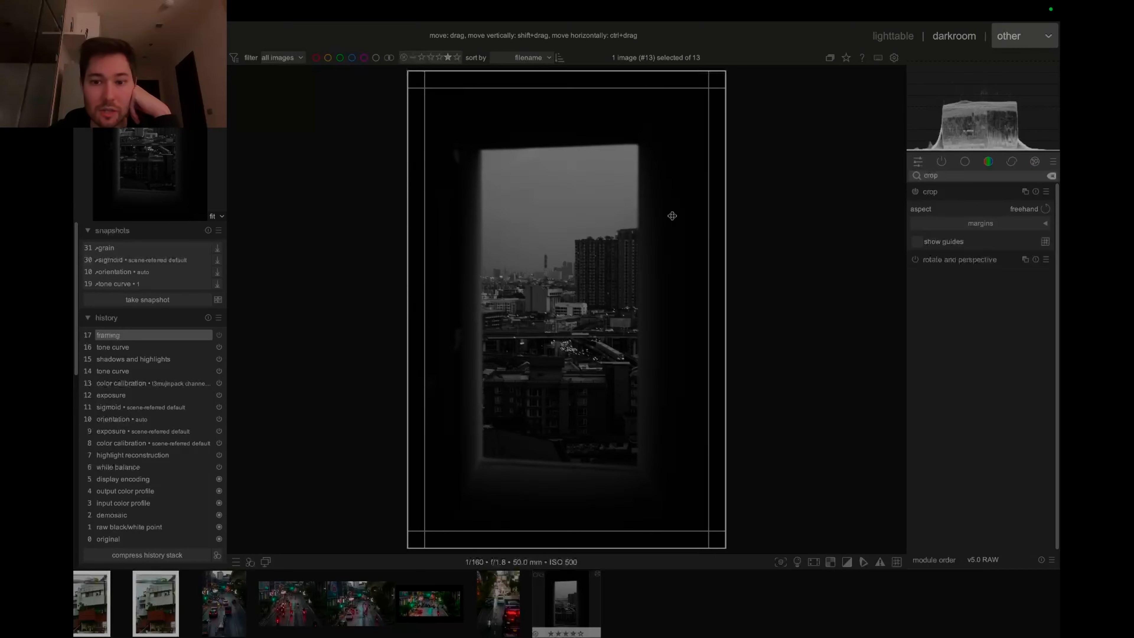
pyautogui.moveTo(717, 220); pyautogui.dragTo(713, 223)
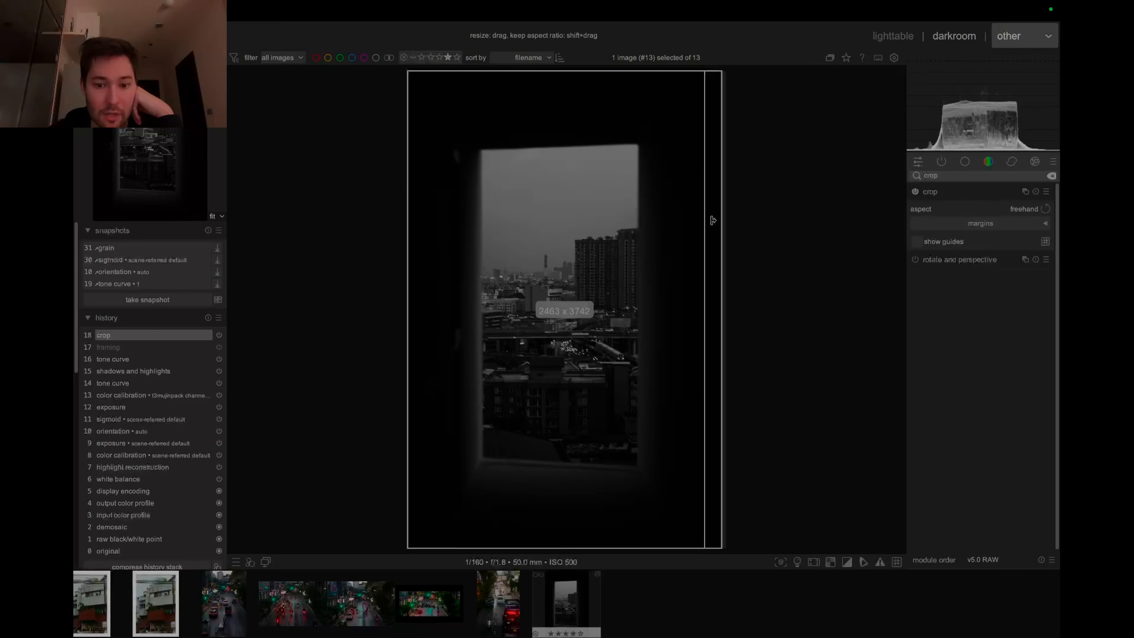
pyautogui.click(1023, 208)
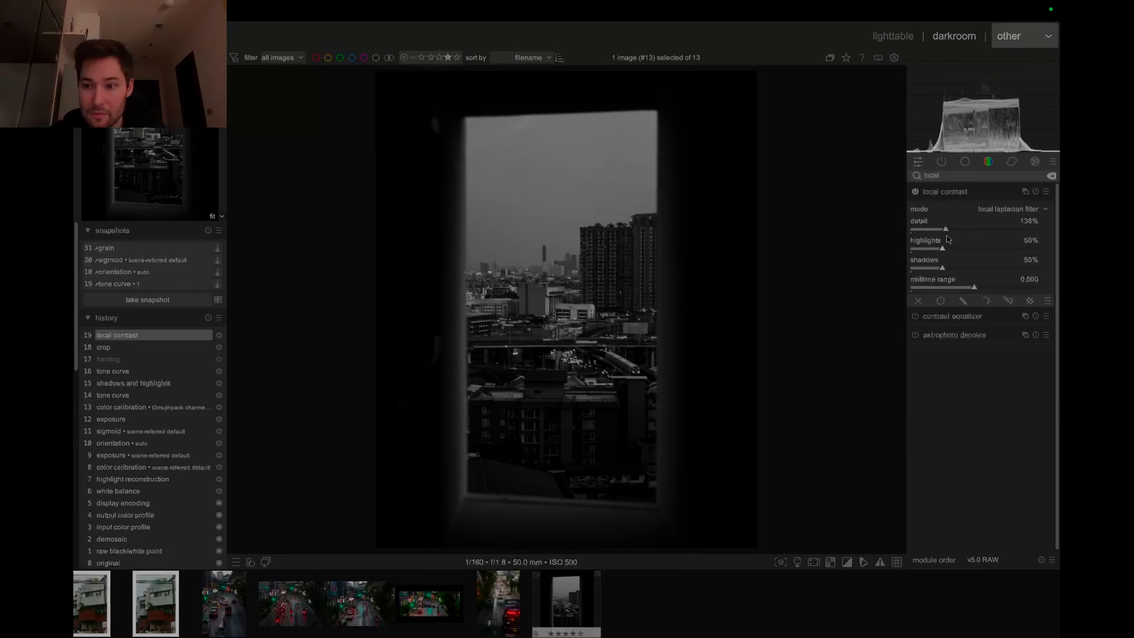
# Set the local contrast detail of the window photo to 118%
pyautogui.moveTo(947, 237); pyautogui.dragTo(941, 231)
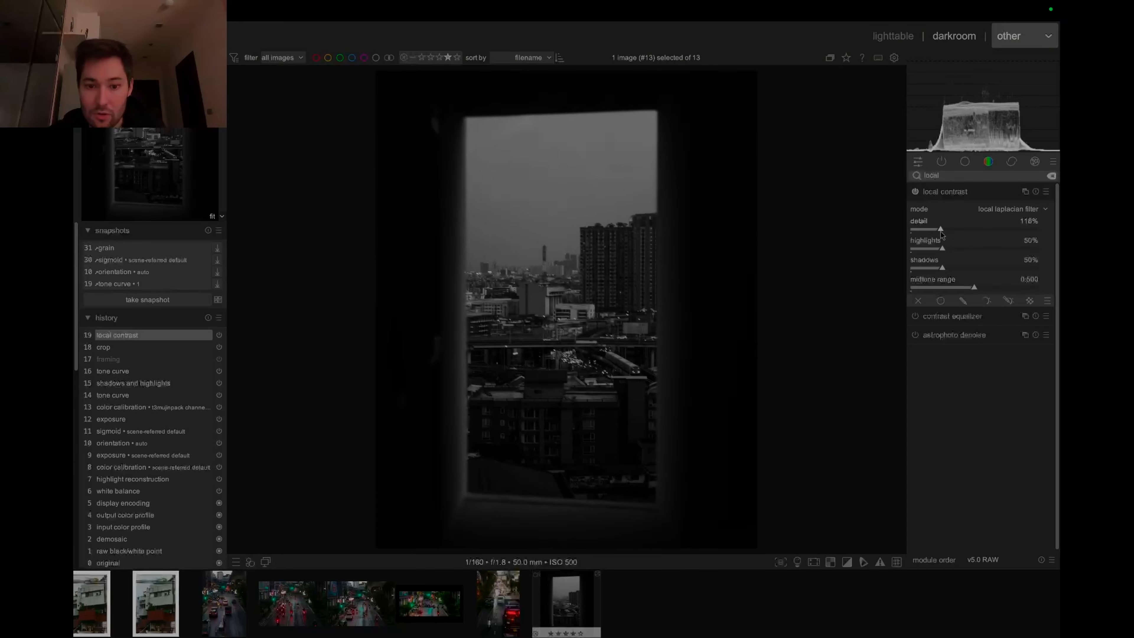